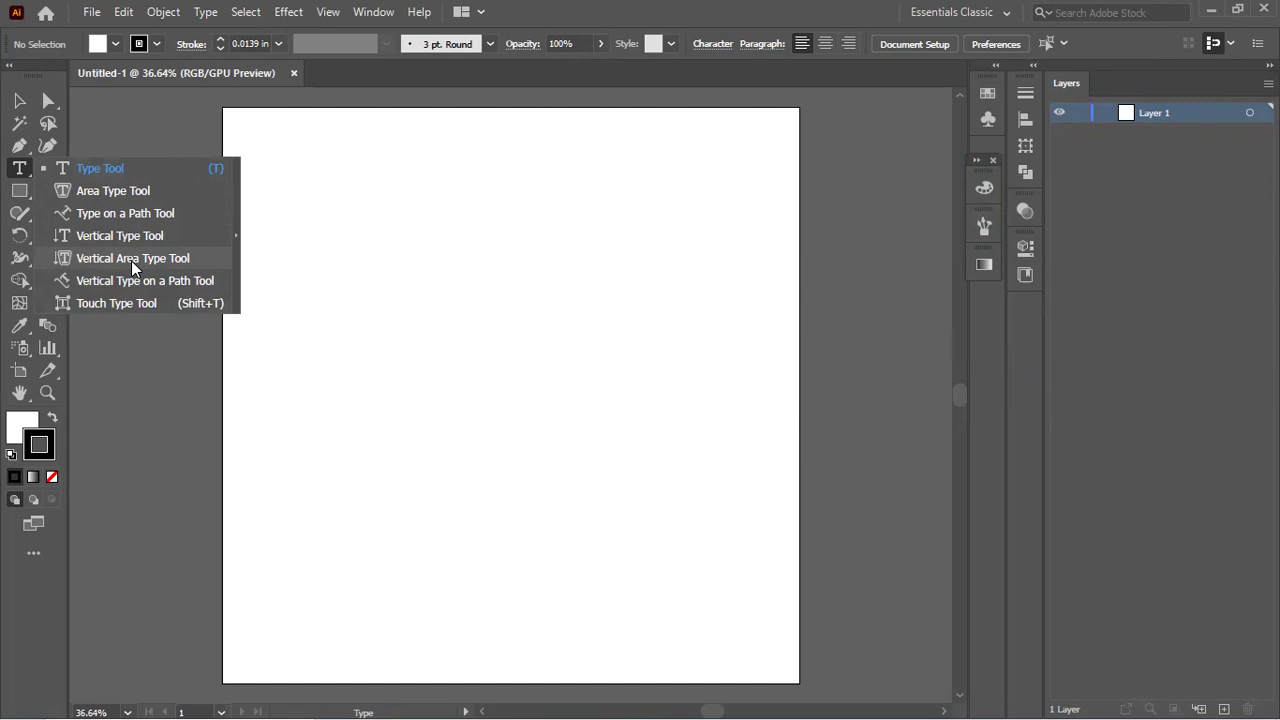
Step: Place a Lorem ipsum point-text line on the artboard and set it to 1 in Myriad Pro
{"action": "left_click", "coordinate": [133, 170]}
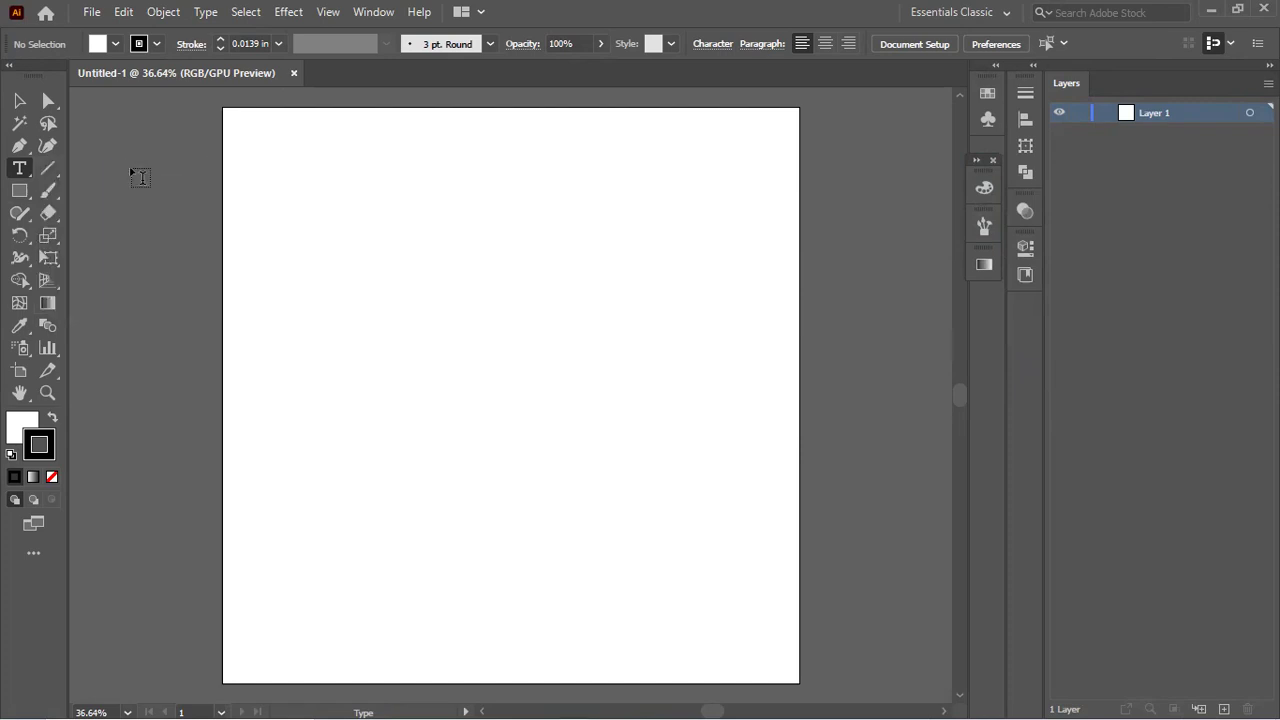
{"action": "left_click", "coordinate": [341, 296]}
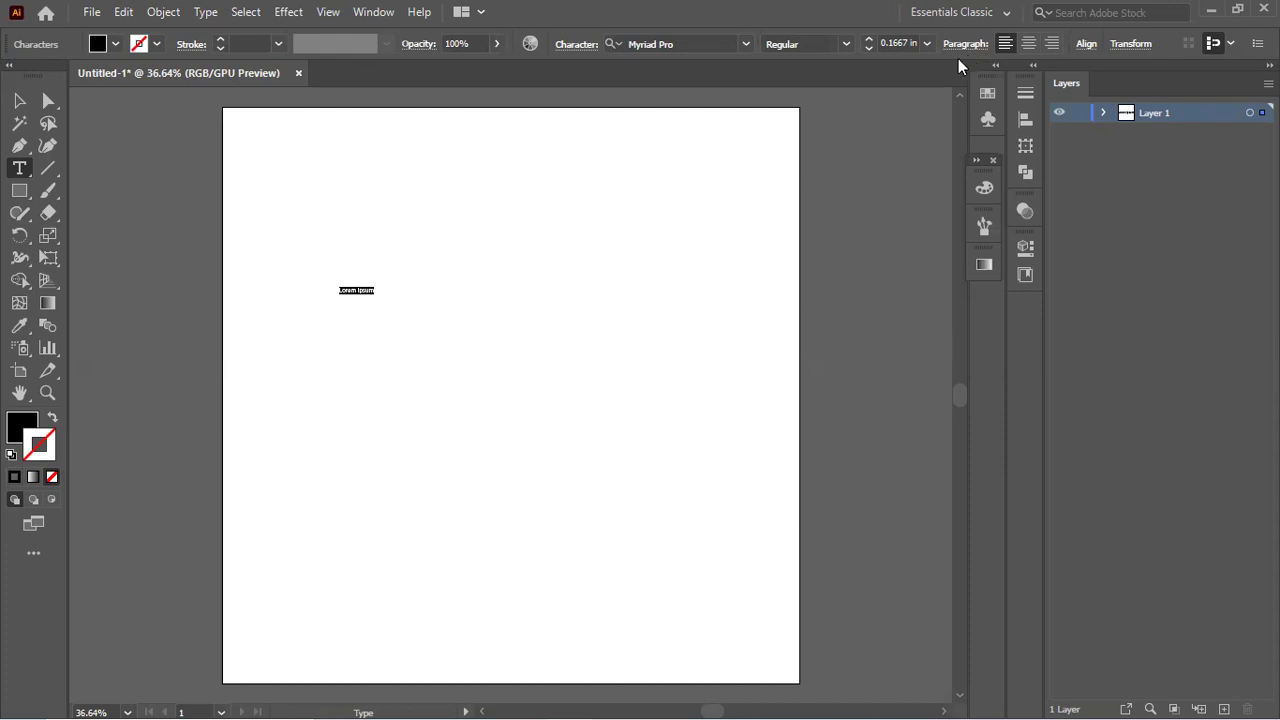
{"action": "left_click", "coordinate": [575, 45]}
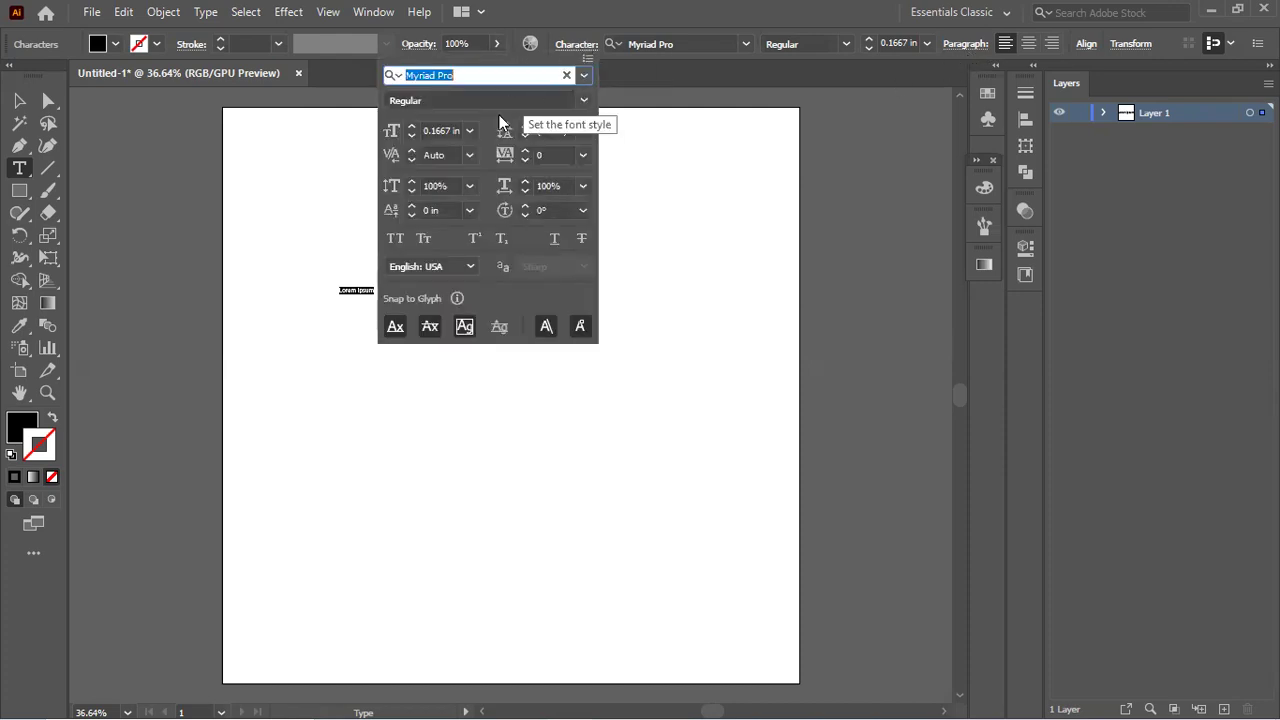
{"action": "left_click", "coordinate": [469, 130]}
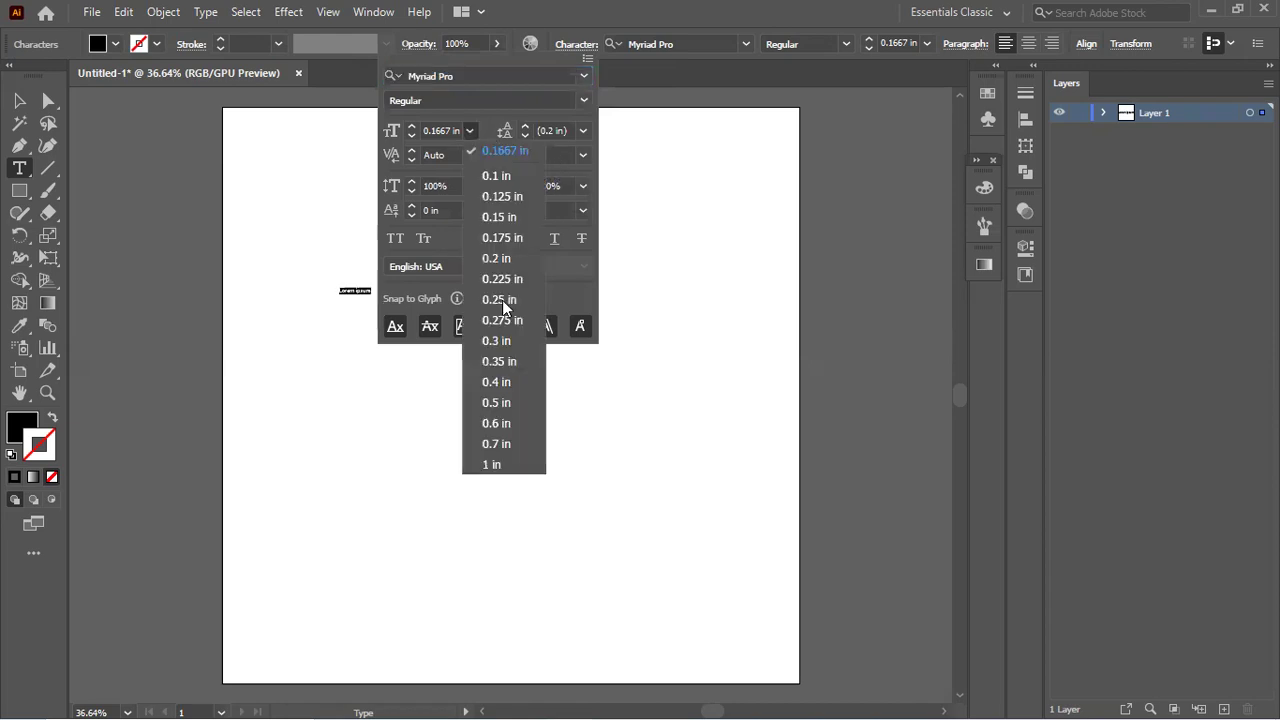
{"action": "left_click", "coordinate": [492, 464]}
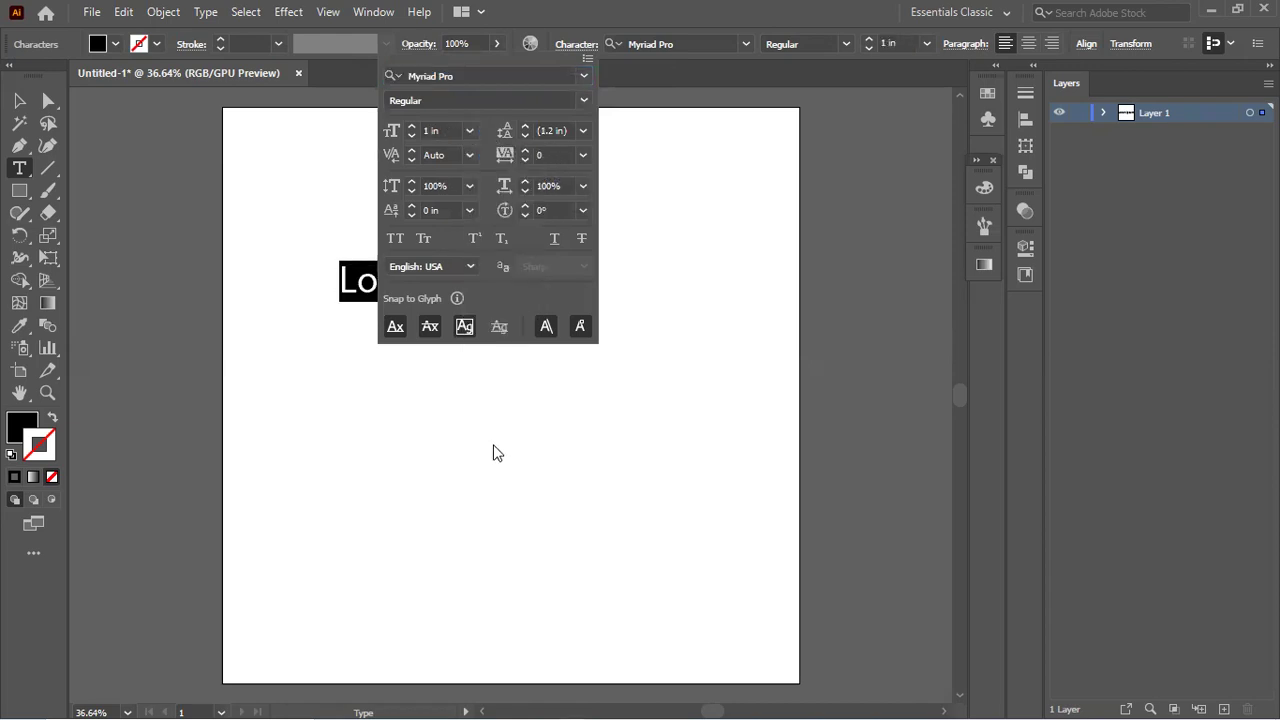
{"action": "left_click", "coordinate": [821, 26]}
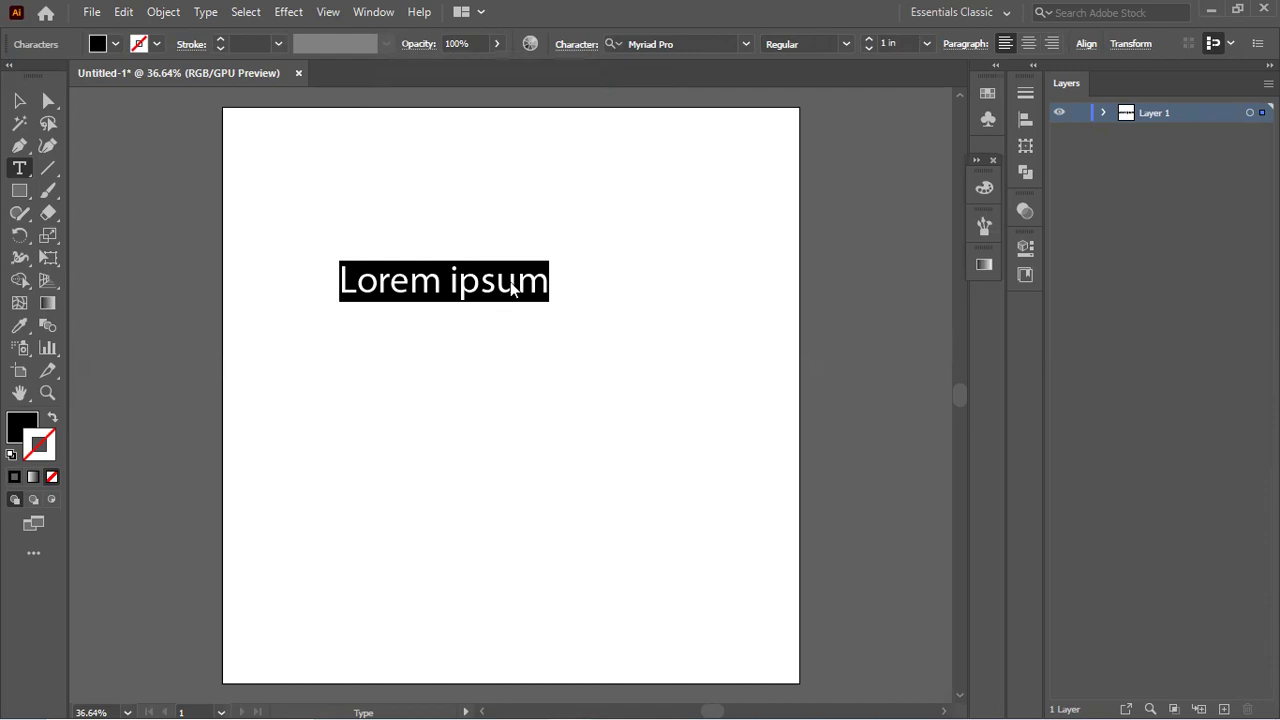
Step: Start typing the name over the placeholder and delete the stray empty text object
{"action": "left_click", "coordinate": [540, 297], "text": "ctrl"}
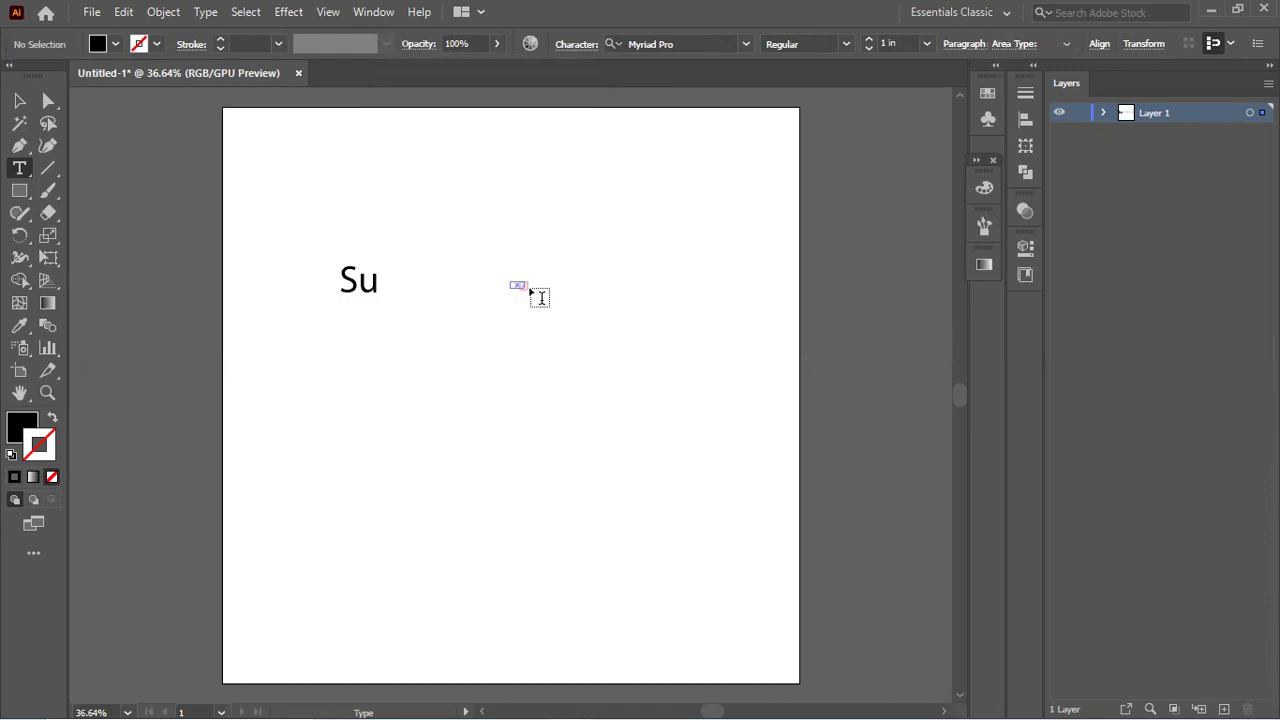
{"action": "left_click", "coordinate": [369, 281]}
{"action": "key", "text": "Escape"}
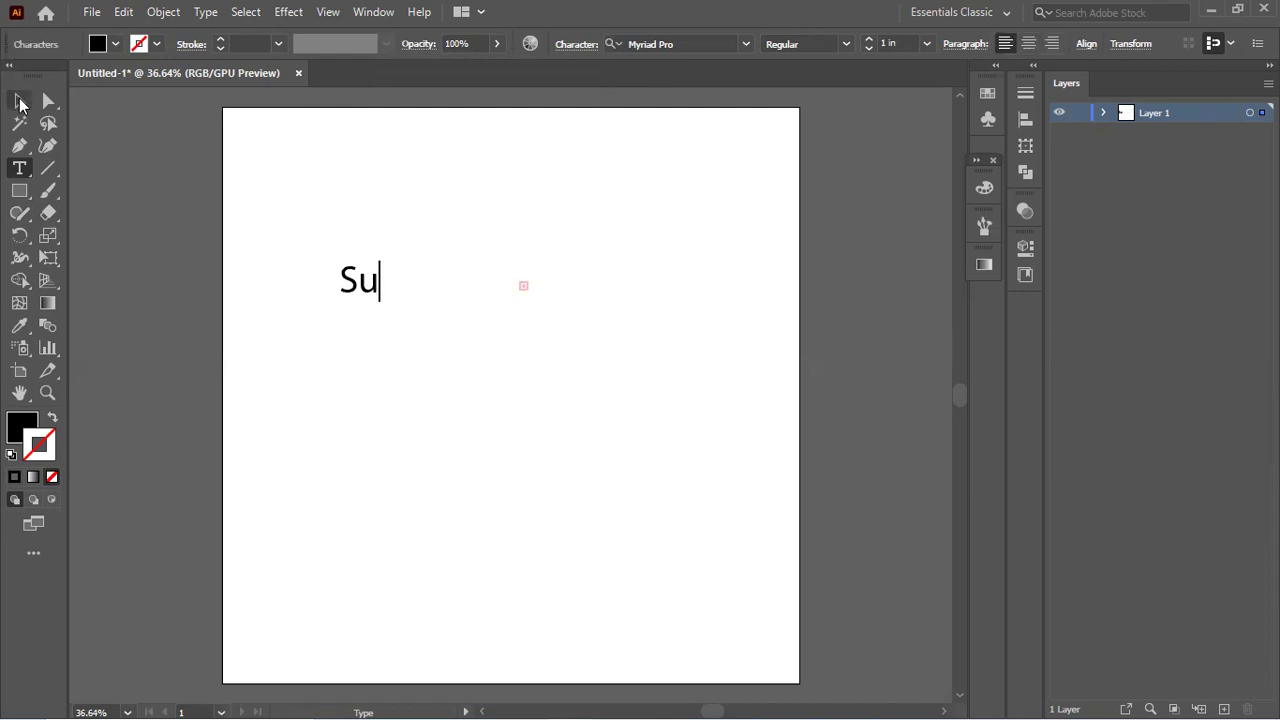
{"action": "left_click_drag", "start_coordinate": [537, 325], "coordinate": [555, 335]}
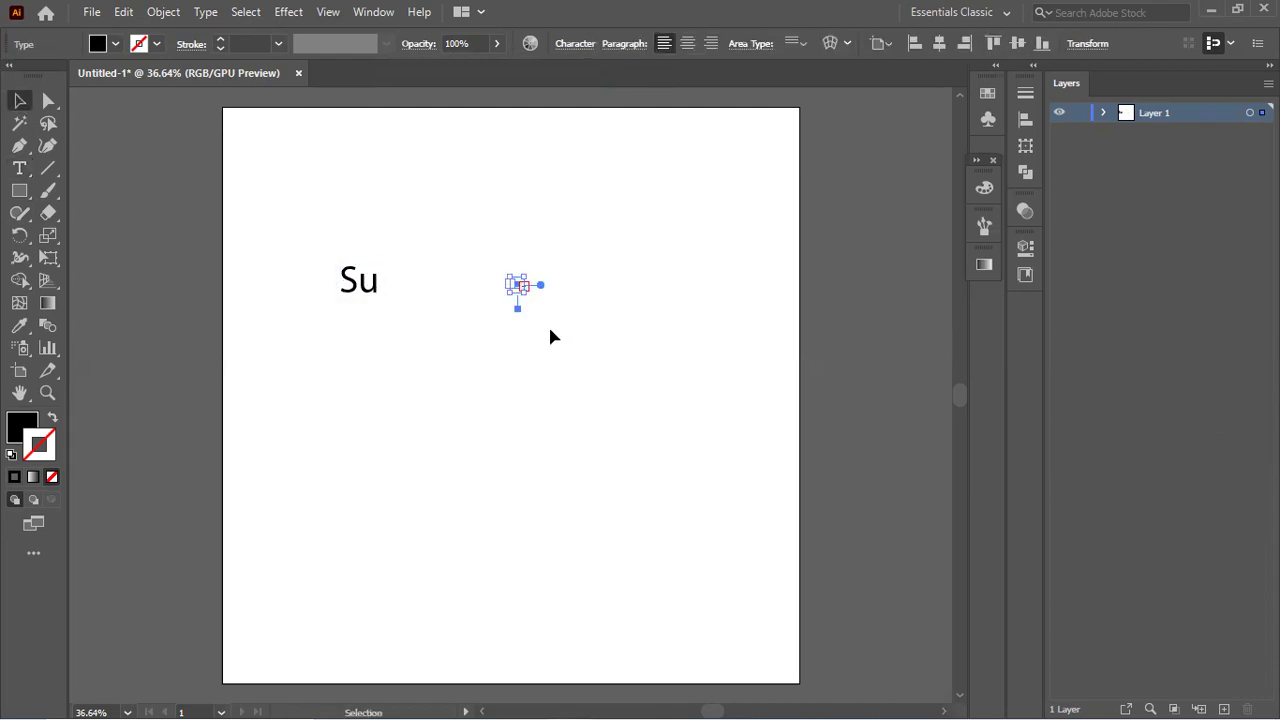
{"action": "key", "text": "Delete"}
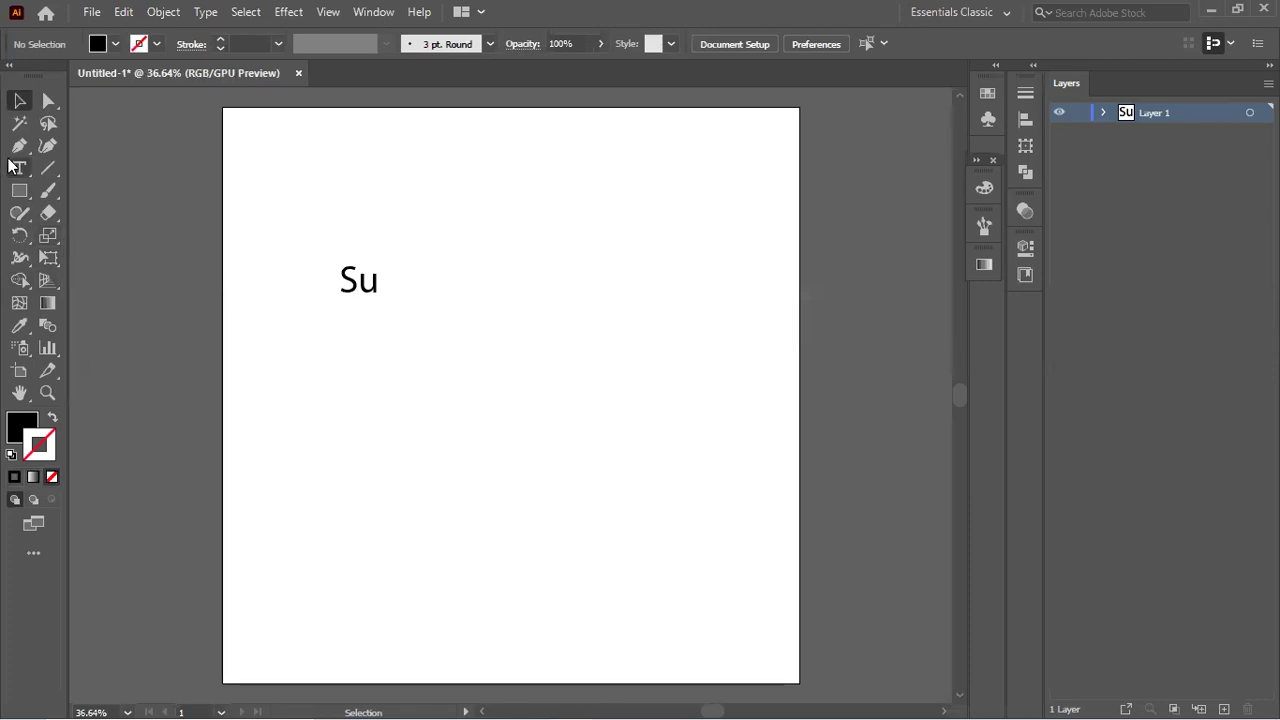
Step: Finish typing the person's full name and highlight the name text
{"action": "left_click", "coordinate": [17, 167]}
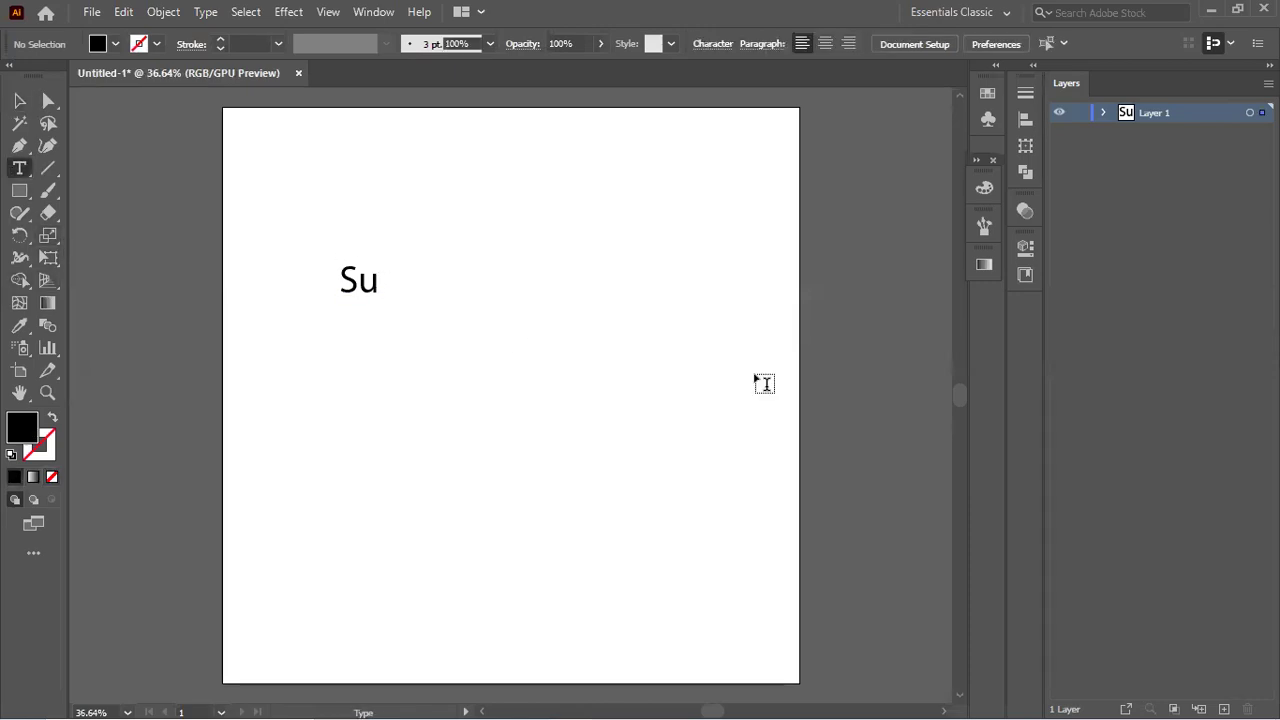
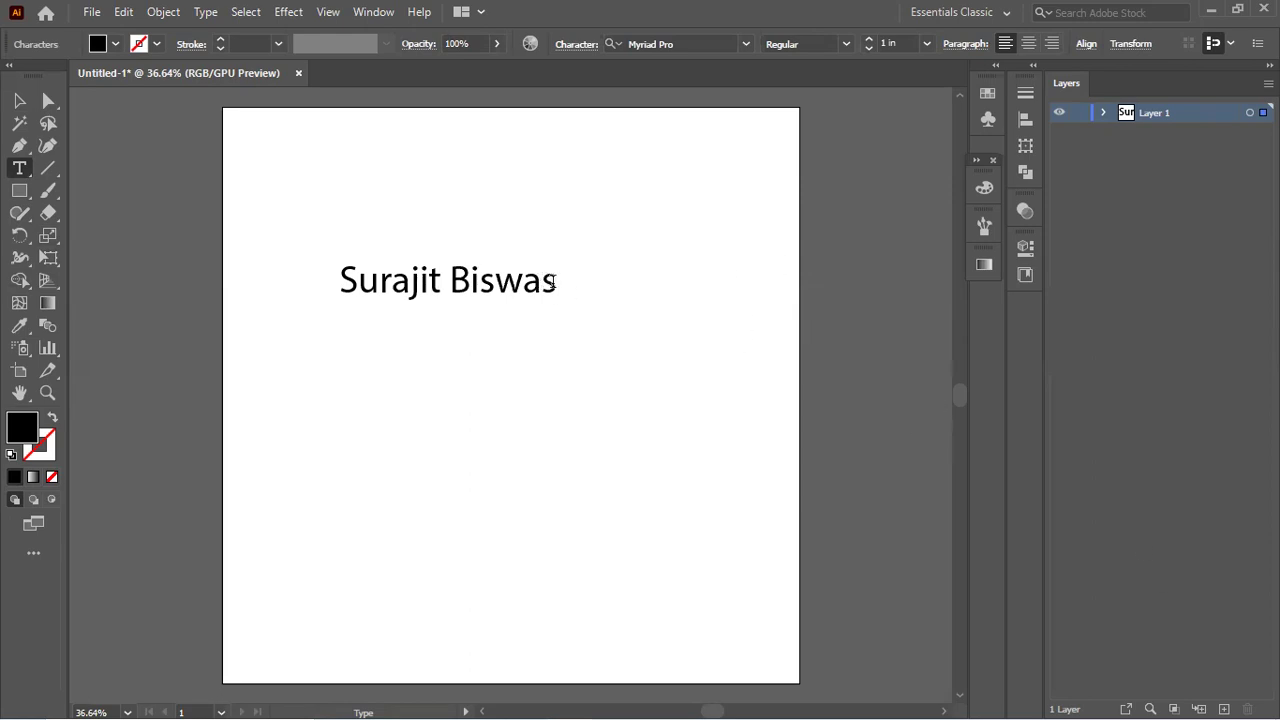
{"action": "left_click_drag", "start_coordinate": [556, 282], "coordinate": [314, 274]}
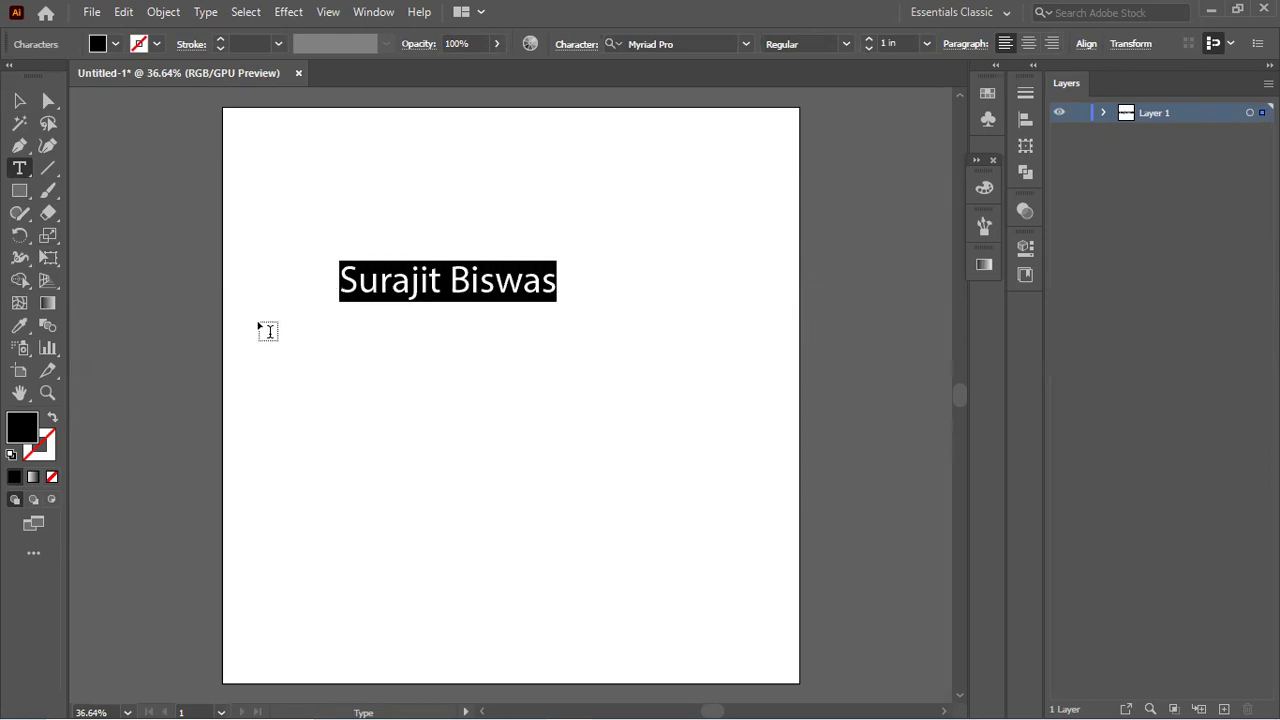
Step: Lower the name text's opacity and review its character settings
{"action": "left_click", "coordinate": [497, 43]}
{"action": "left_click_drag", "start_coordinate": [467, 71], "coordinate": [588, 69]}
{"action": "left_click", "coordinate": [576, 44]}
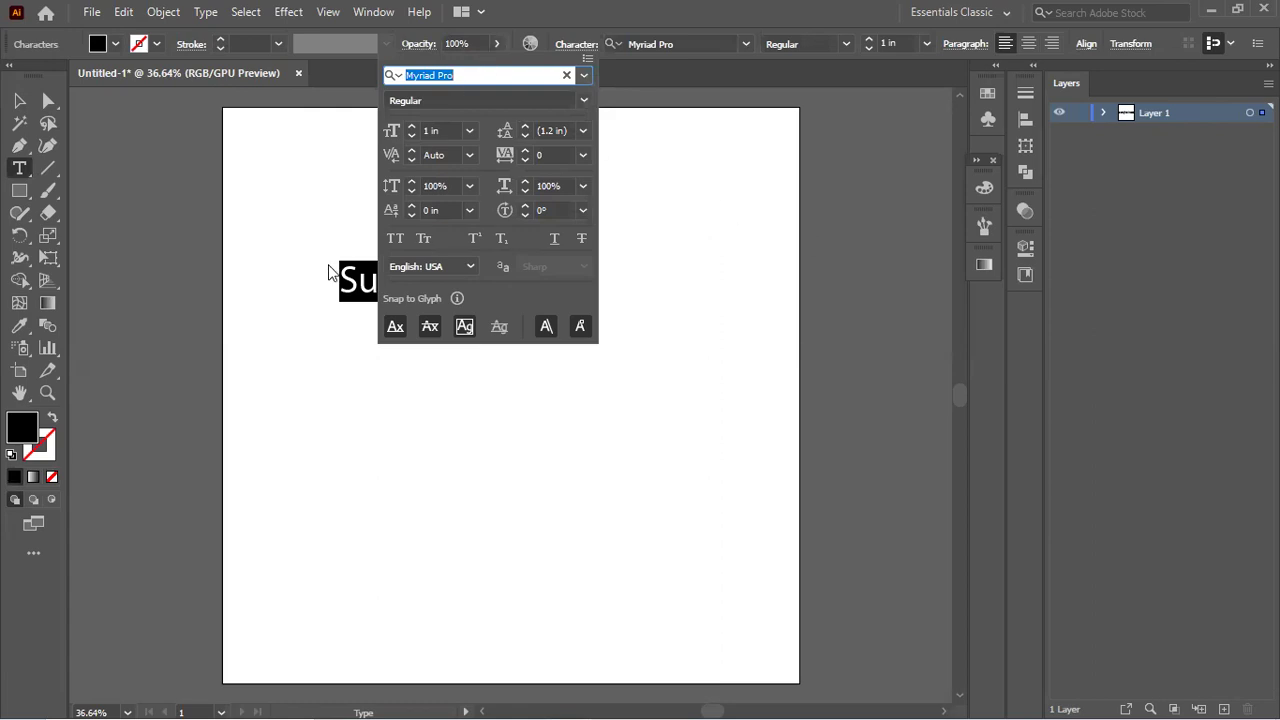
{"action": "left_click", "coordinate": [28, 104]}
Step: Float the Untitled-1 document window, shrink it and move it to the upper left
{"action": "left_click_drag", "start_coordinate": [201, 92], "coordinate": [206, 131]}
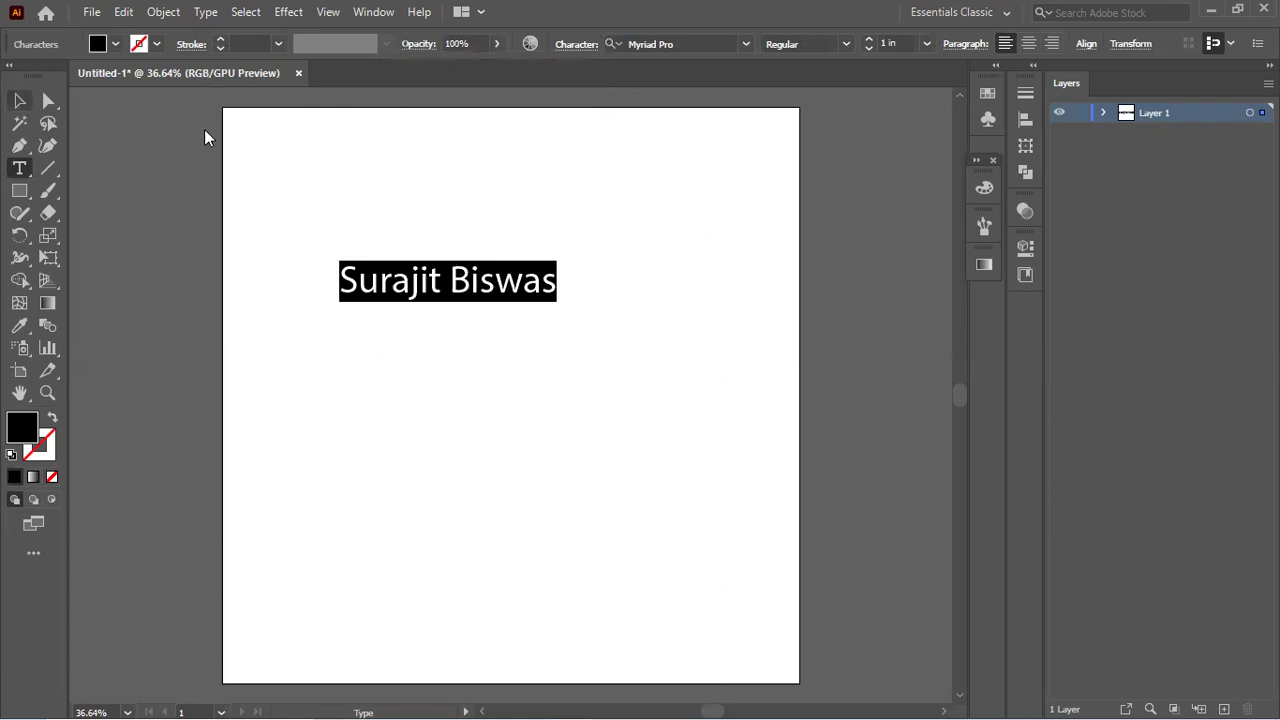
{"action": "left_click_drag", "start_coordinate": [919, 141], "coordinate": [1168, 149]}
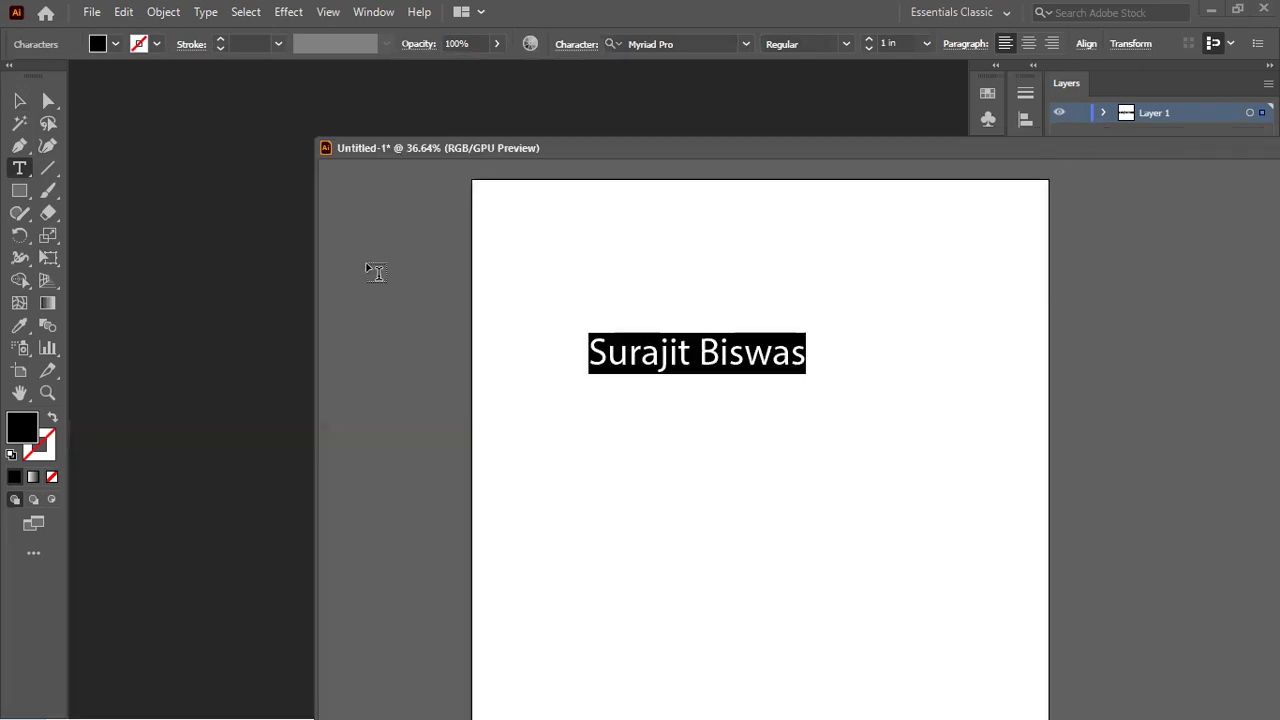
{"action": "left_click_drag", "start_coordinate": [316, 418], "coordinate": [871, 437]}
{"action": "left_click_drag", "start_coordinate": [1188, 153], "coordinate": [520, 134]}
{"action": "scroll", "coordinate": [582, 291], "scroll_direction": "down", "scroll_amount": 3}
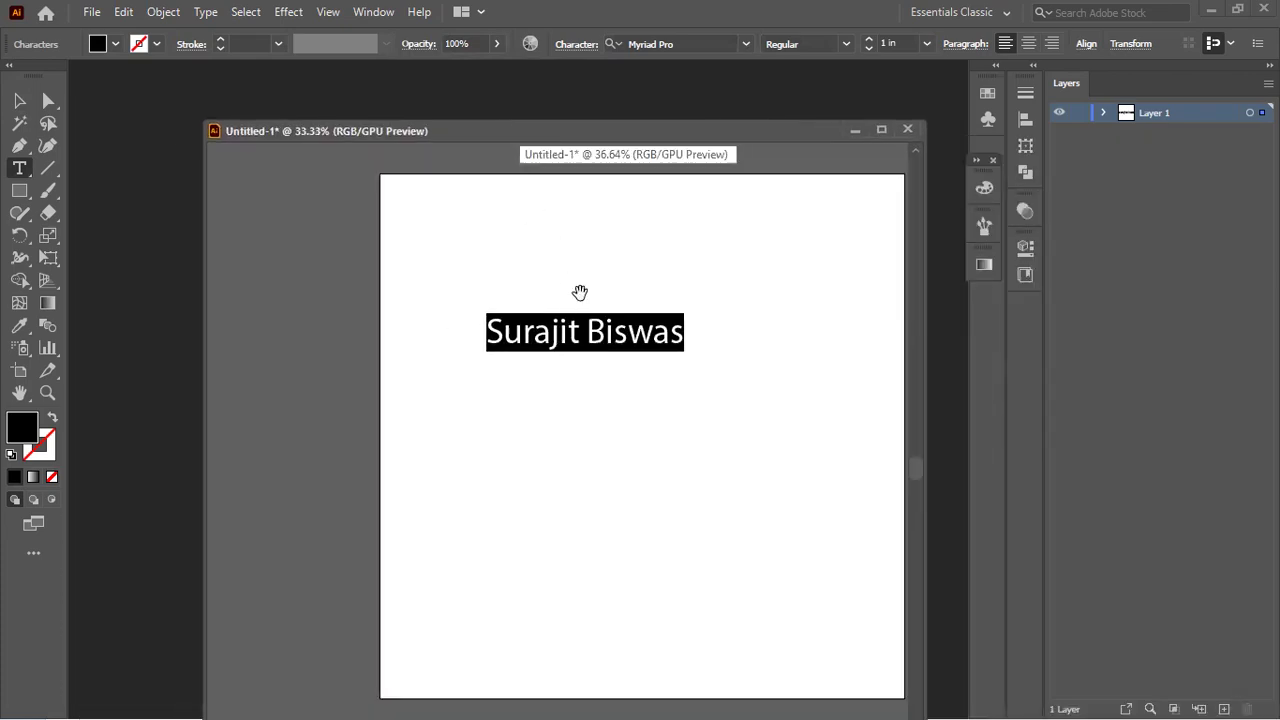
{"action": "scroll", "coordinate": [592, 311], "scroll_direction": "up", "scroll_amount": 2}
{"action": "scroll", "coordinate": [592, 311], "scroll_direction": "down", "scroll_amount": 1}
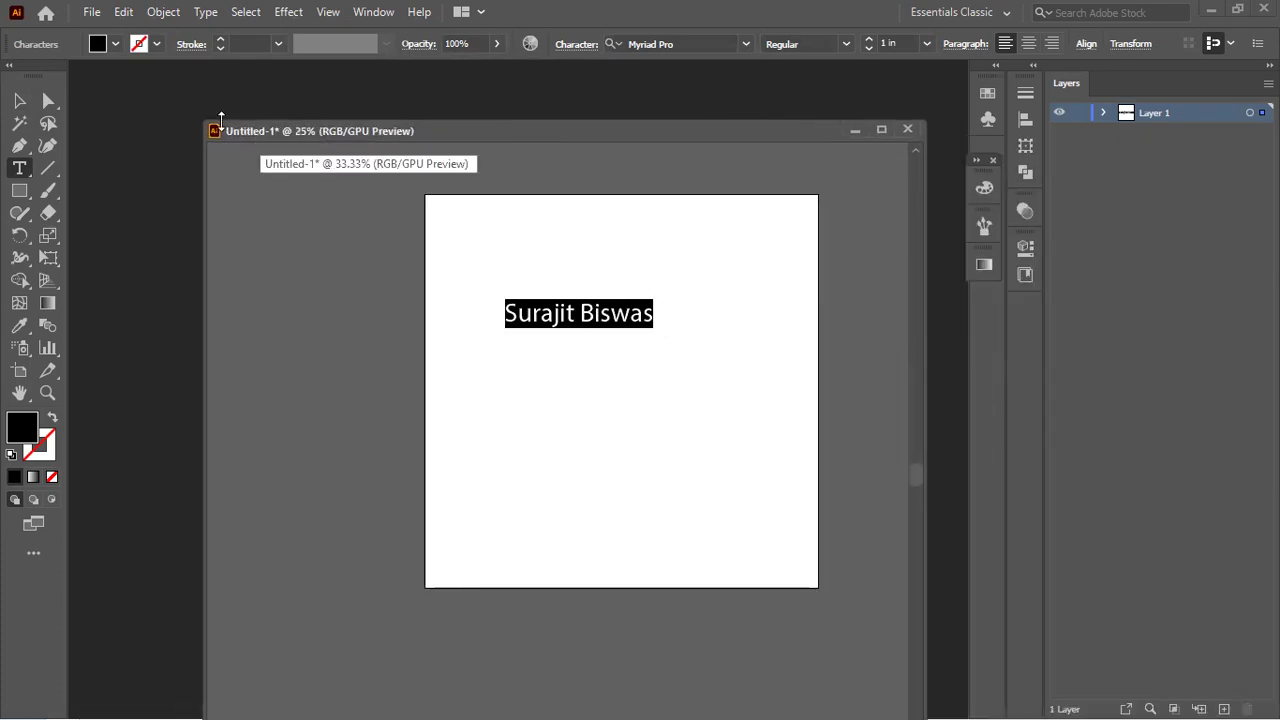
{"action": "left_click_drag", "start_coordinate": [199, 119], "coordinate": [324, 232]}
{"action": "left_click_drag", "start_coordinate": [582, 312], "coordinate": [630, 305]}
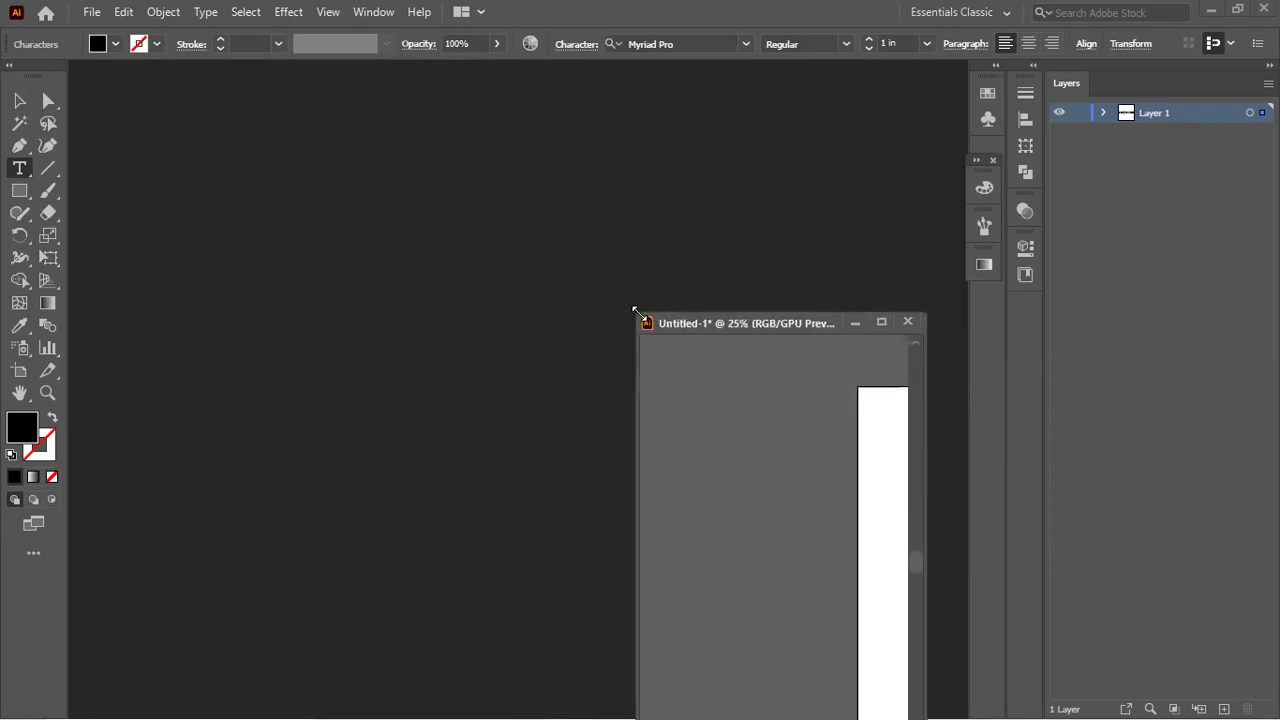
{"action": "left_click_drag", "start_coordinate": [785, 317], "coordinate": [311, 139]}
{"action": "scroll", "coordinate": [374, 297], "scroll_direction": "down", "scroll_amount": 2}
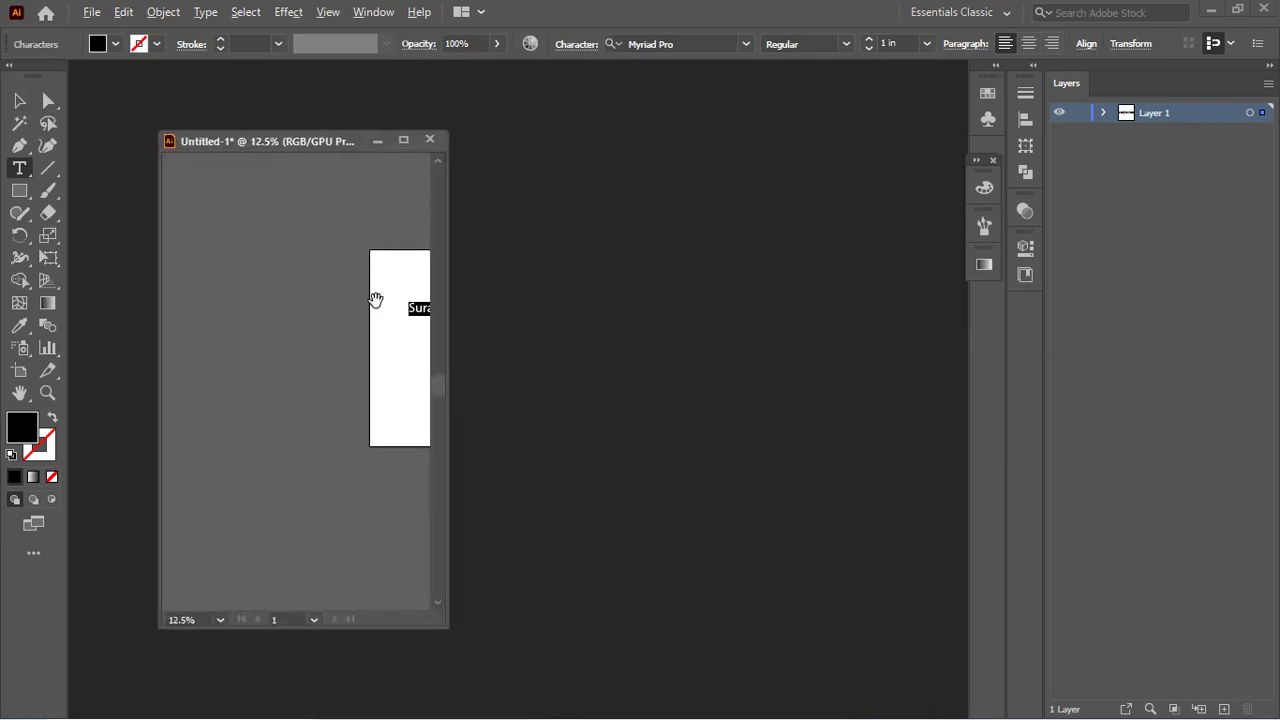
{"action": "scroll", "coordinate": [389, 314], "scroll_direction": "up", "scroll_amount": 3}
Step: Undo the stray area-type box, enlarge the window and reselect the name text
{"action": "left_click_drag", "start_coordinate": [338, 338], "coordinate": [210, 364]}
{"action": "left_click", "coordinate": [19, 100]}
{"action": "key", "text": "ctrl+z"}
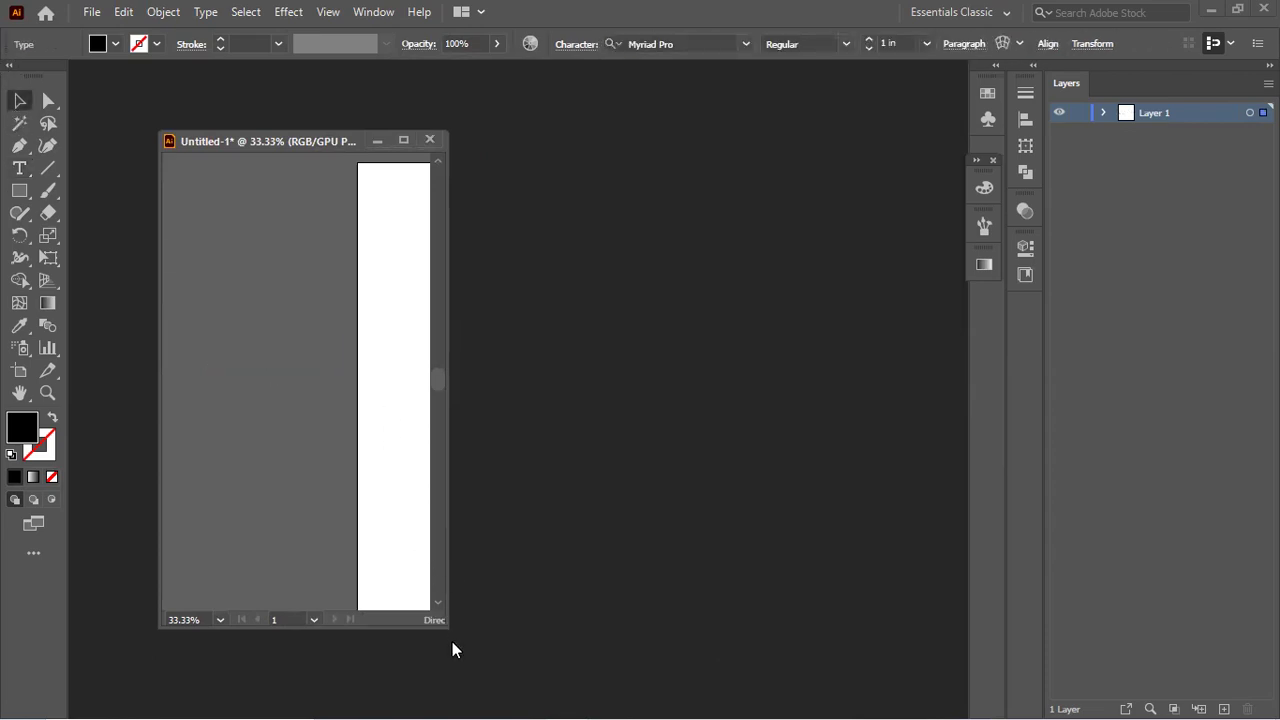
{"action": "left_click_drag", "start_coordinate": [443, 620], "coordinate": [570, 660]}
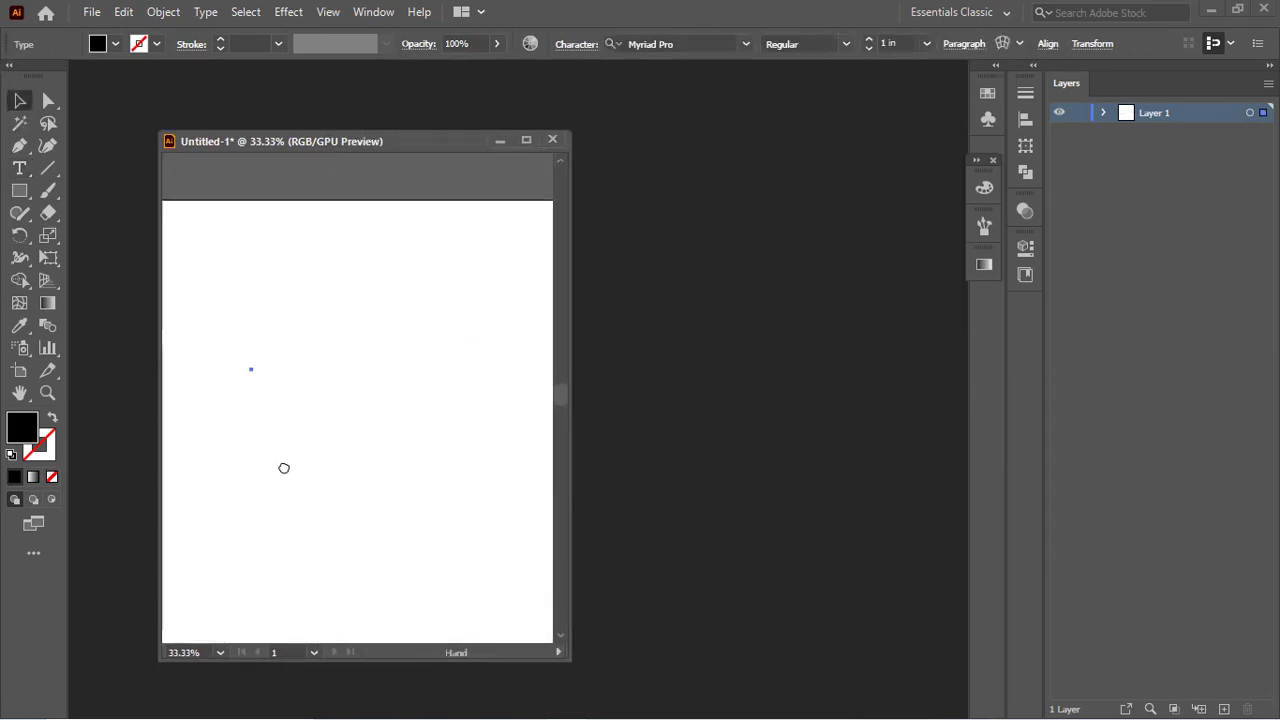
{"action": "key", "text": "ctrl+z"}
{"action": "left_click", "coordinate": [342, 357]}
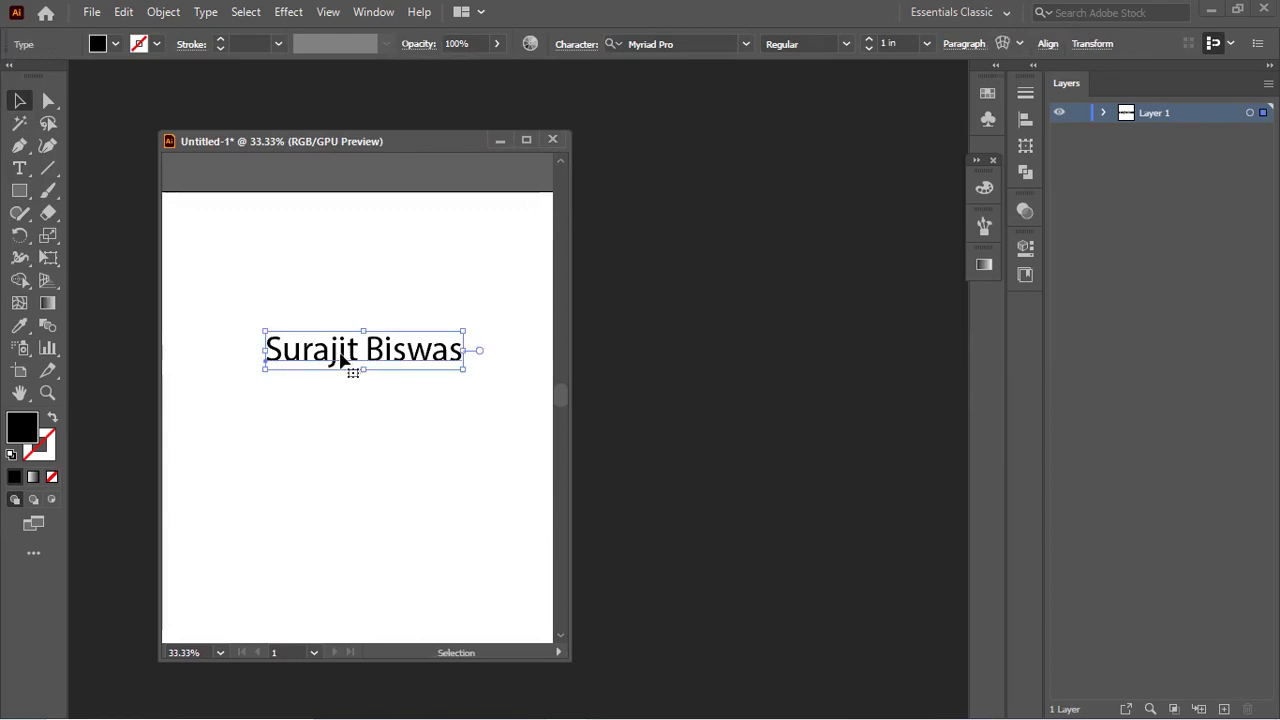
Step: Switch the name's font from Myriad Pro to Archivo Black, leaving the size at 1 in
{"action": "left_click", "coordinate": [587, 47]}
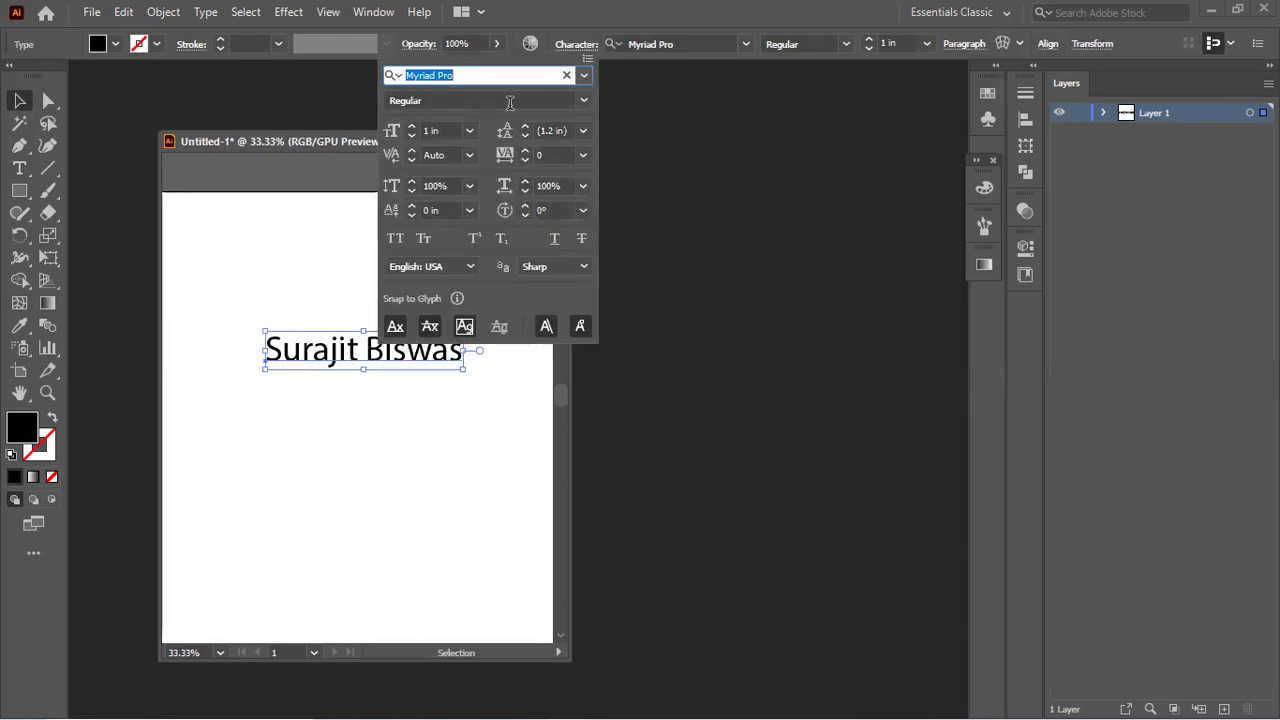
{"action": "left_click", "coordinate": [585, 76]}
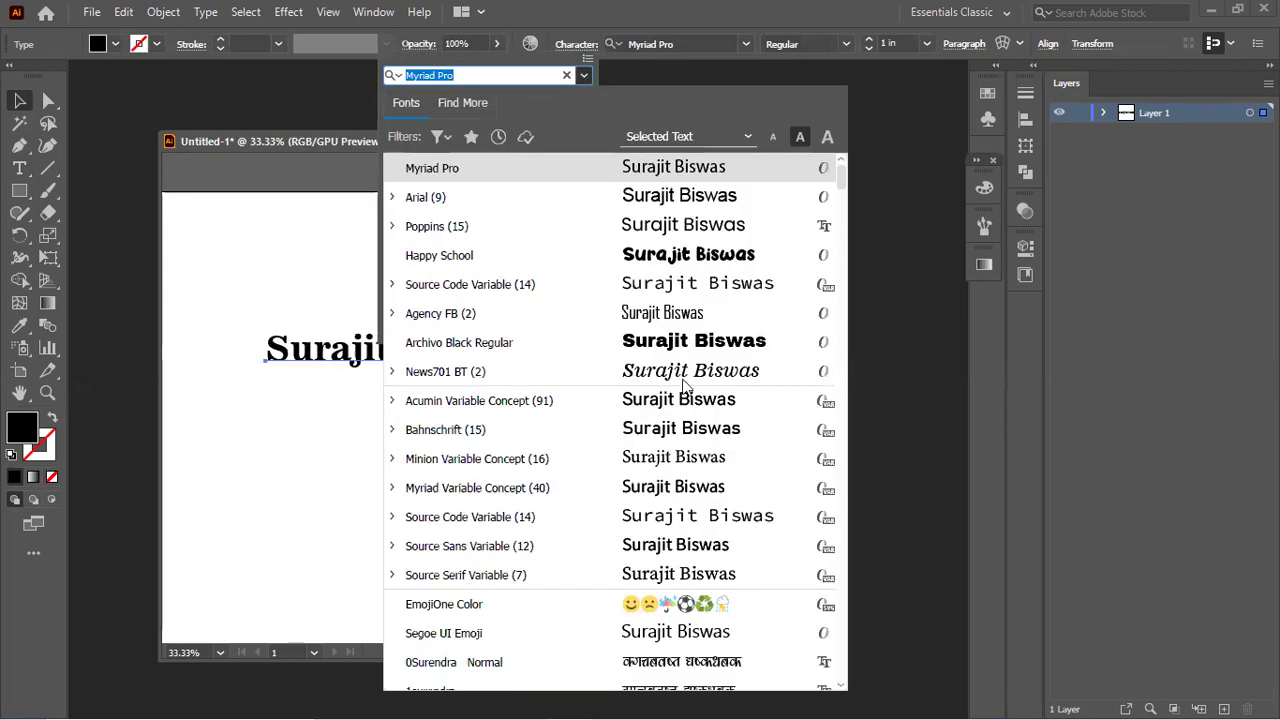
{"action": "left_click", "coordinate": [699, 338]}
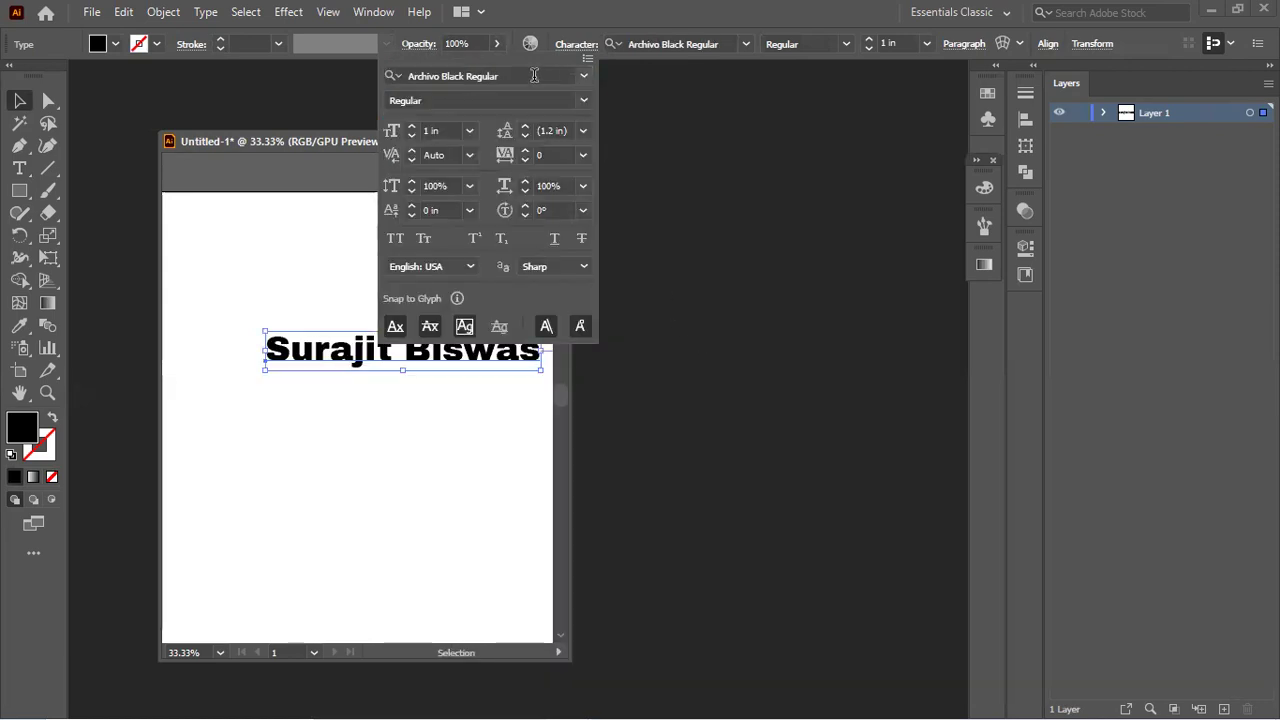
{"action": "left_click", "coordinate": [411, 127]}
{"action": "left_click", "coordinate": [411, 127]}
{"action": "left_click", "coordinate": [411, 136]}
{"action": "left_click", "coordinate": [411, 136]}
{"action": "left_click", "coordinate": [511, 354]}
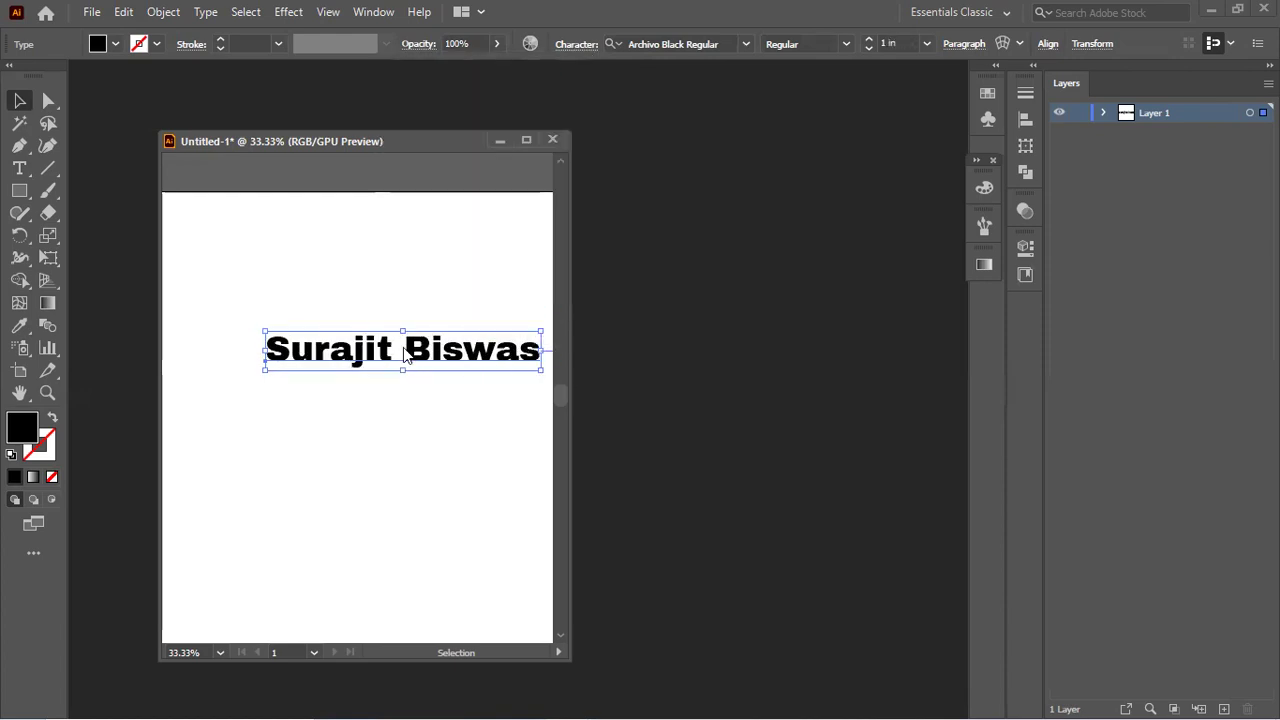
{"action": "left_click", "coordinate": [19, 168]}
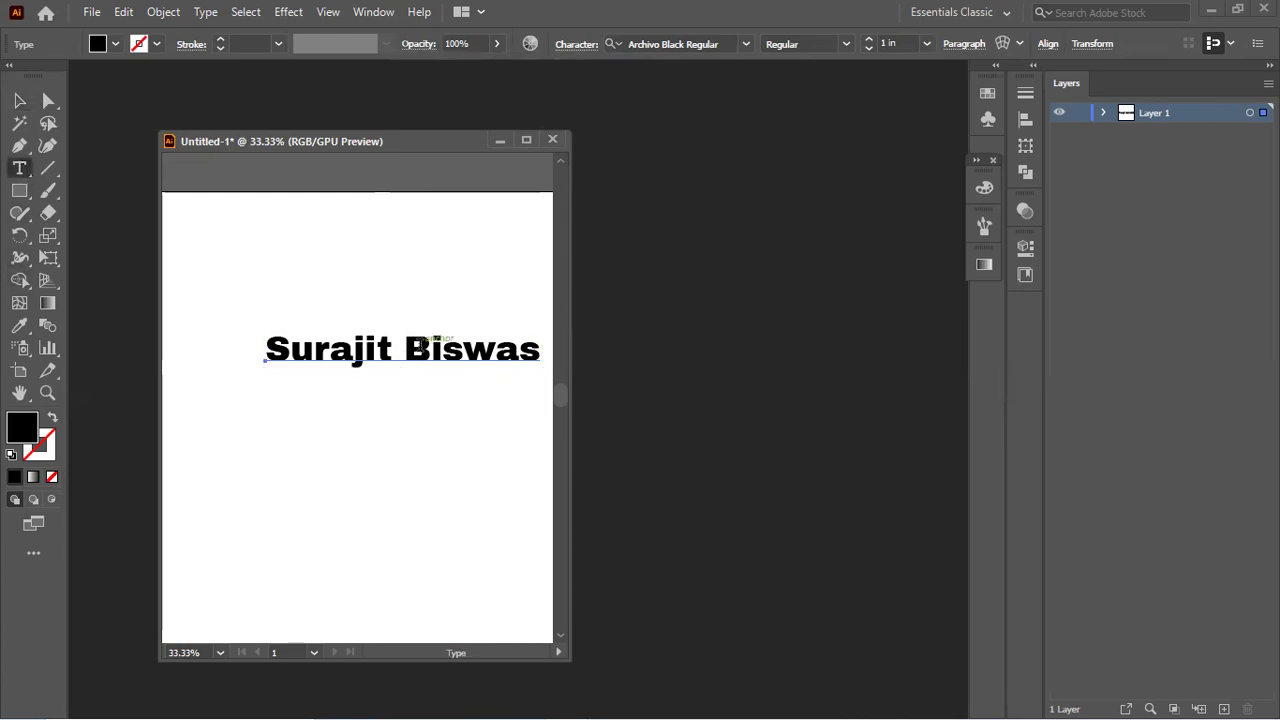
Step: Break the name onto two lines at the surname and select all the text
{"action": "left_click_drag", "start_coordinate": [416, 346], "coordinate": [432, 350]}
{"action": "key", "text": "Left"}
{"action": "key", "text": "BackSpace"}
{"action": "key", "text": "Return"}
{"action": "key", "text": "ctrl+a"}
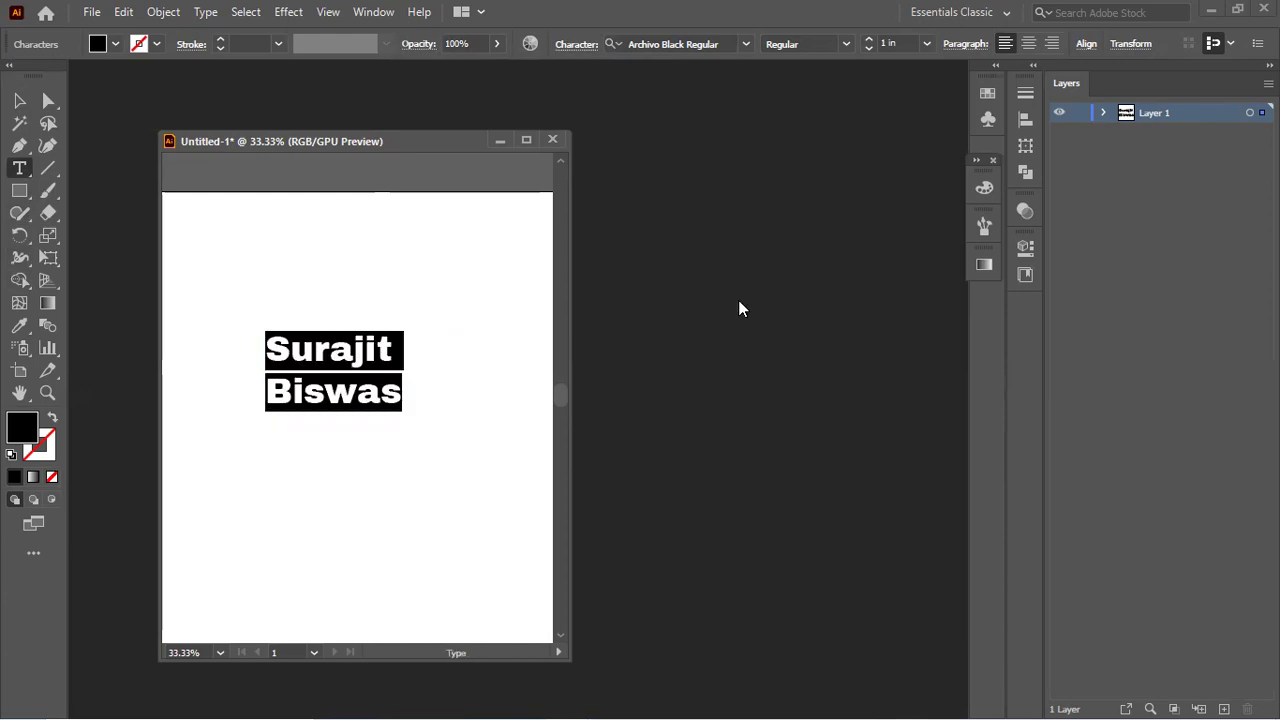
Step: Set the name's leading to 1.25 in and tracking to 7
{"action": "key", "text": "ctrl+t"}
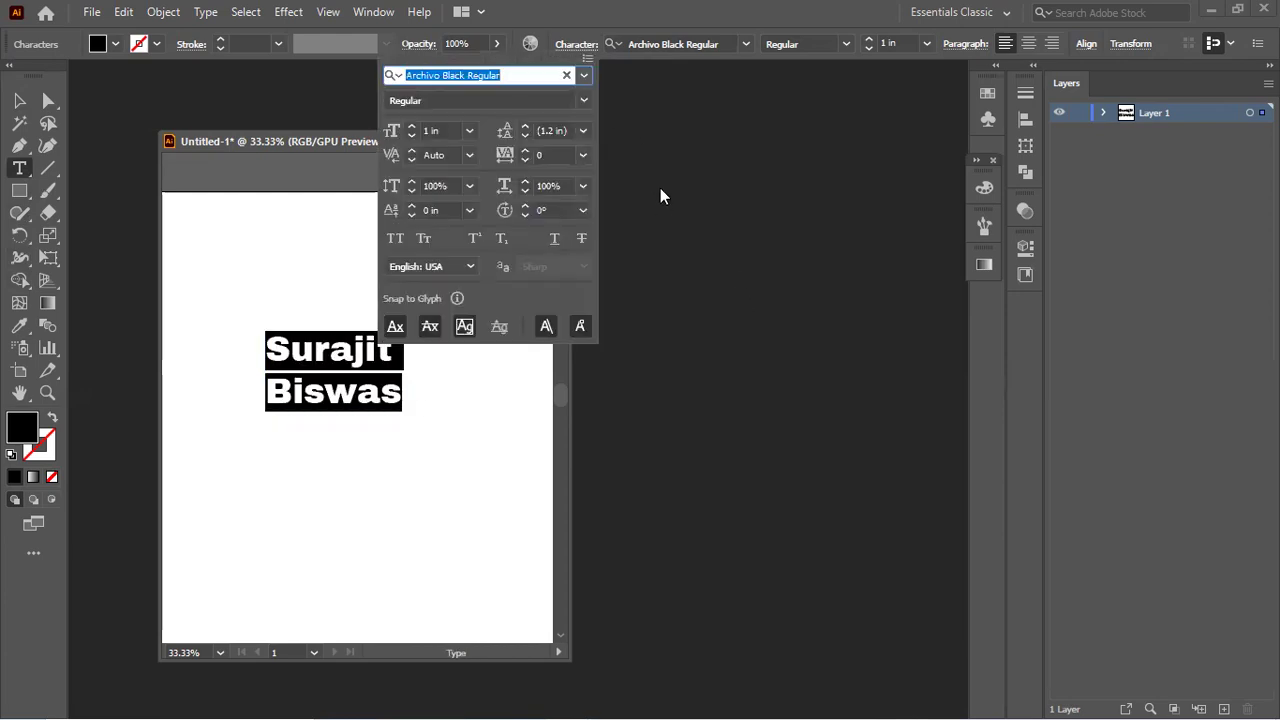
{"action": "left_click_drag", "start_coordinate": [523, 127], "coordinate": [523, 127]}
{"action": "left_click", "coordinate": [527, 133]}
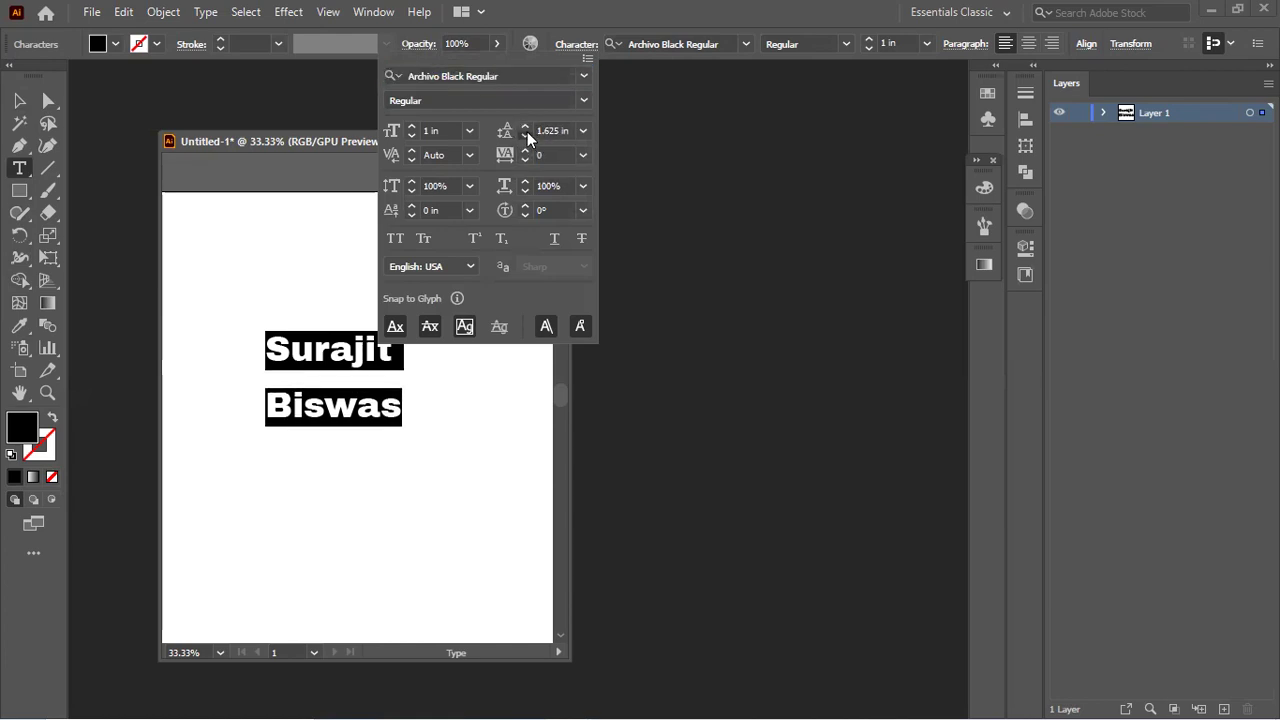
{"action": "left_click", "coordinate": [527, 133]}
{"action": "left_click", "coordinate": [527, 133]}
{"action": "left_click", "coordinate": [528, 150]}
{"action": "left_click", "coordinate": [528, 150]}
{"action": "left_click", "coordinate": [528, 150]}
{"action": "left_click", "coordinate": [528, 150]}
{"action": "left_click", "coordinate": [528, 150]}
{"action": "left_click", "coordinate": [528, 150]}
Step: Set vertical scale to 112% and horizontal scale to 106%
{"action": "left_click", "coordinate": [410, 184]}
{"action": "left_click", "coordinate": [410, 184]}
{"action": "left_click", "coordinate": [410, 184]}
{"action": "left_click", "coordinate": [410, 184]}
{"action": "left_click", "coordinate": [410, 184]}
{"action": "left_click", "coordinate": [410, 184]}
{"action": "left_click", "coordinate": [410, 184]}
{"action": "left_click", "coordinate": [410, 184]}
{"action": "left_click", "coordinate": [410, 184]}
{"action": "left_click", "coordinate": [410, 184]}
{"action": "left_click", "coordinate": [410, 184]}
{"action": "left_click", "coordinate": [410, 184]}
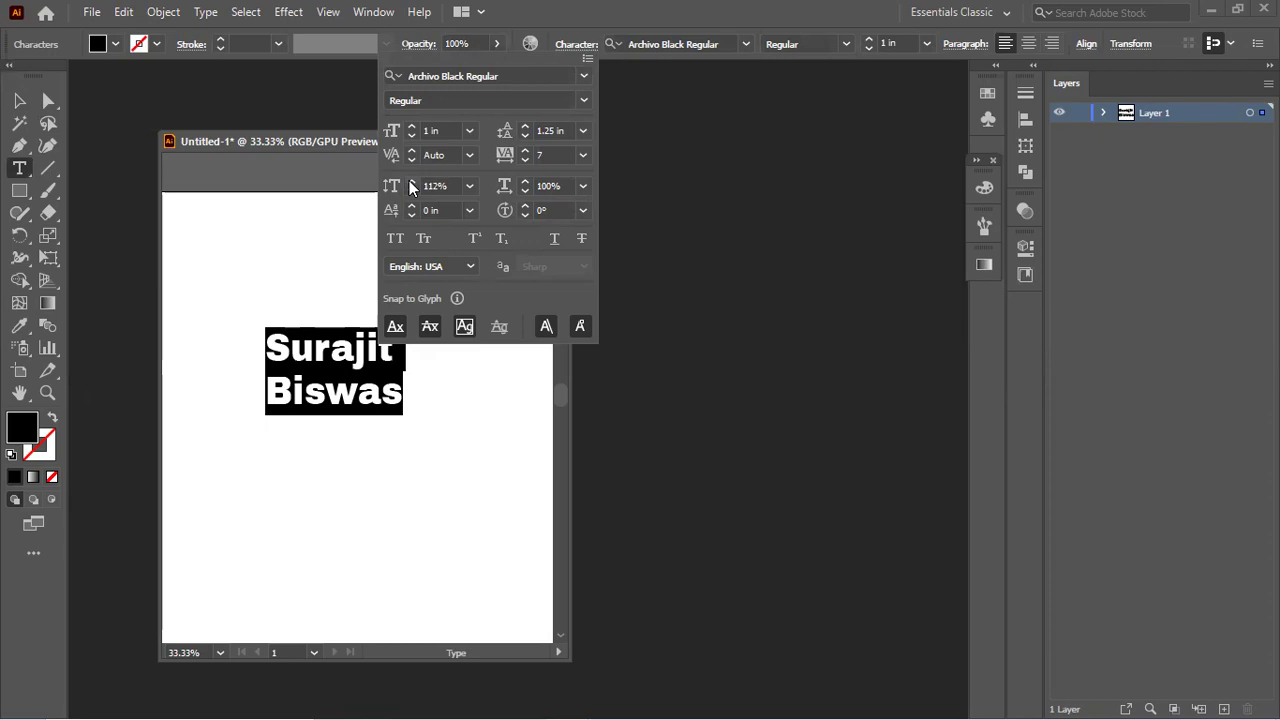
{"action": "left_click", "coordinate": [524, 182]}
{"action": "left_click", "coordinate": [524, 182]}
{"action": "left_click", "coordinate": [524, 182]}
{"action": "left_click", "coordinate": [524, 182]}
{"action": "left_click", "coordinate": [524, 182]}
{"action": "left_click", "coordinate": [524, 182]}
{"action": "left_click", "coordinate": [524, 182]}
{"action": "left_click", "coordinate": [524, 182]}
{"action": "left_click", "coordinate": [521, 190]}
{"action": "left_click", "coordinate": [521, 190]}
{"action": "left_click", "coordinate": [521, 190]}
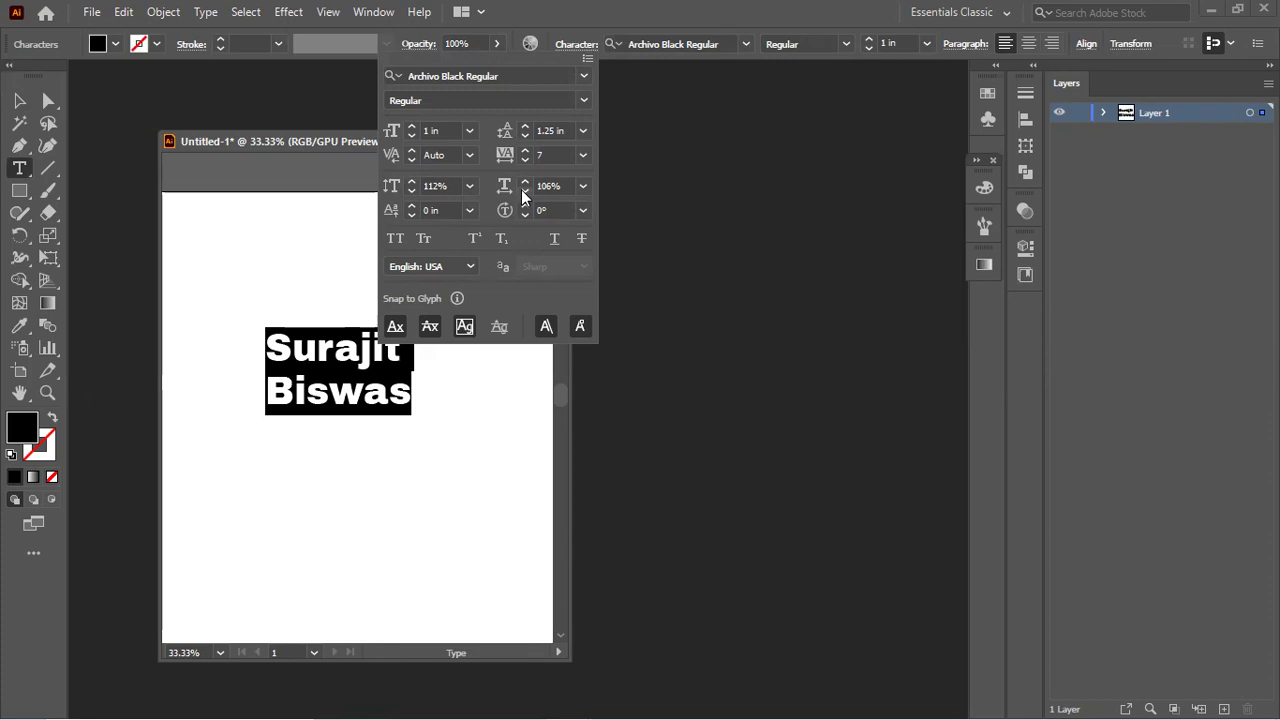
{"action": "left_click", "coordinate": [855, 31]}
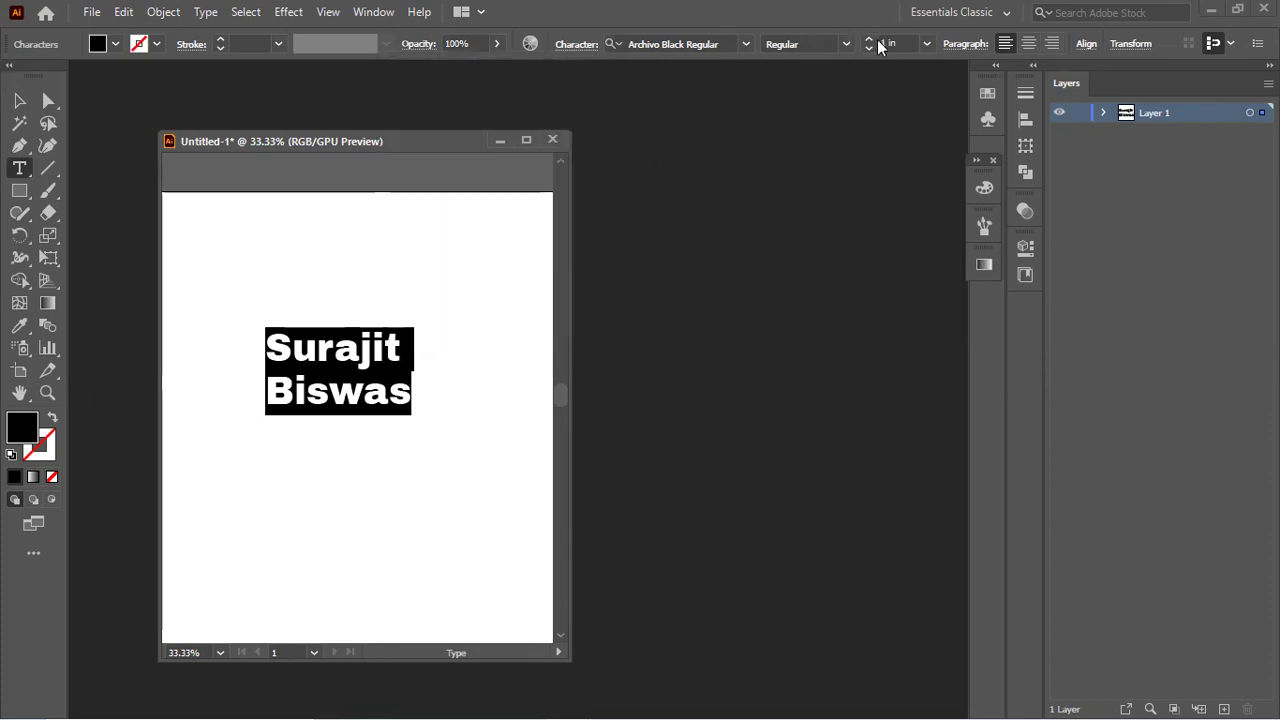
Step: Try larger font sizes and alignments, returning to 1 in left-aligned text
{"action": "left_click", "coordinate": [869, 40]}
{"action": "left_click", "coordinate": [869, 40]}
{"action": "left_click", "coordinate": [869, 40]}
{"action": "left_click", "coordinate": [871, 49]}
{"action": "left_click", "coordinate": [871, 49]}
{"action": "left_click", "coordinate": [871, 49]}
{"action": "left_click", "coordinate": [1028, 43]}
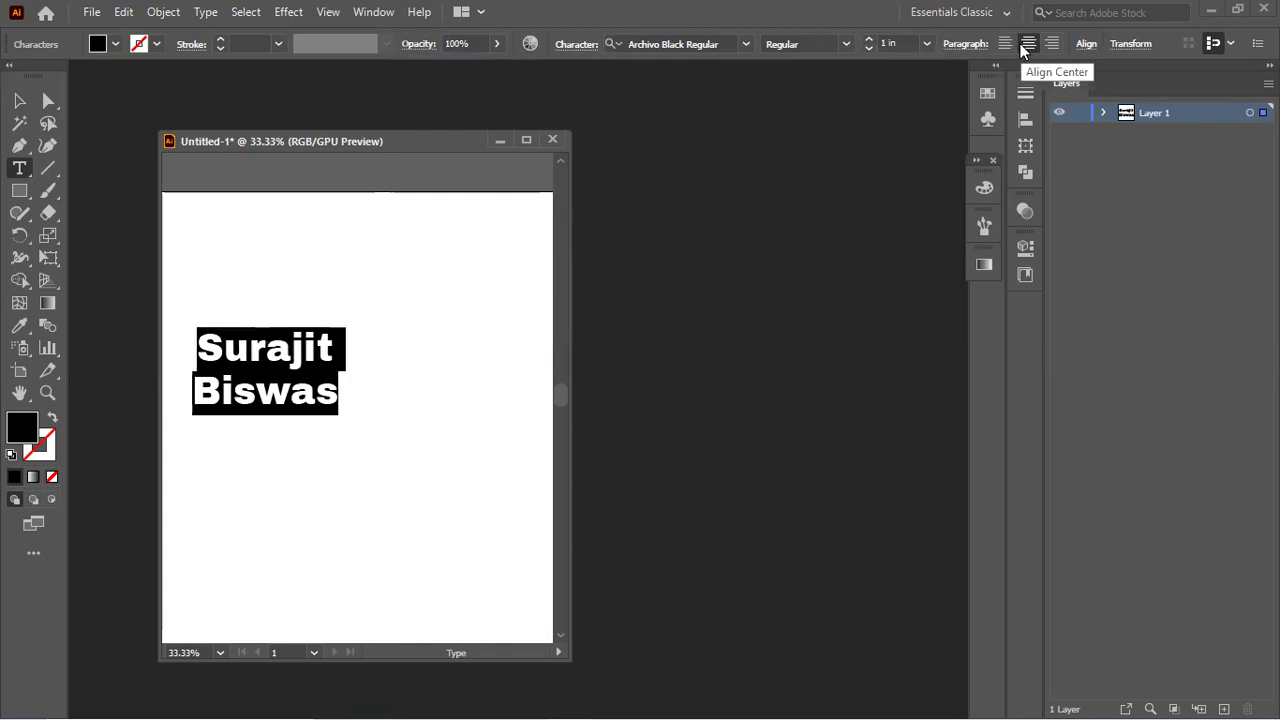
{"action": "left_click", "coordinate": [1052, 43]}
{"action": "left_click", "coordinate": [1004, 43]}
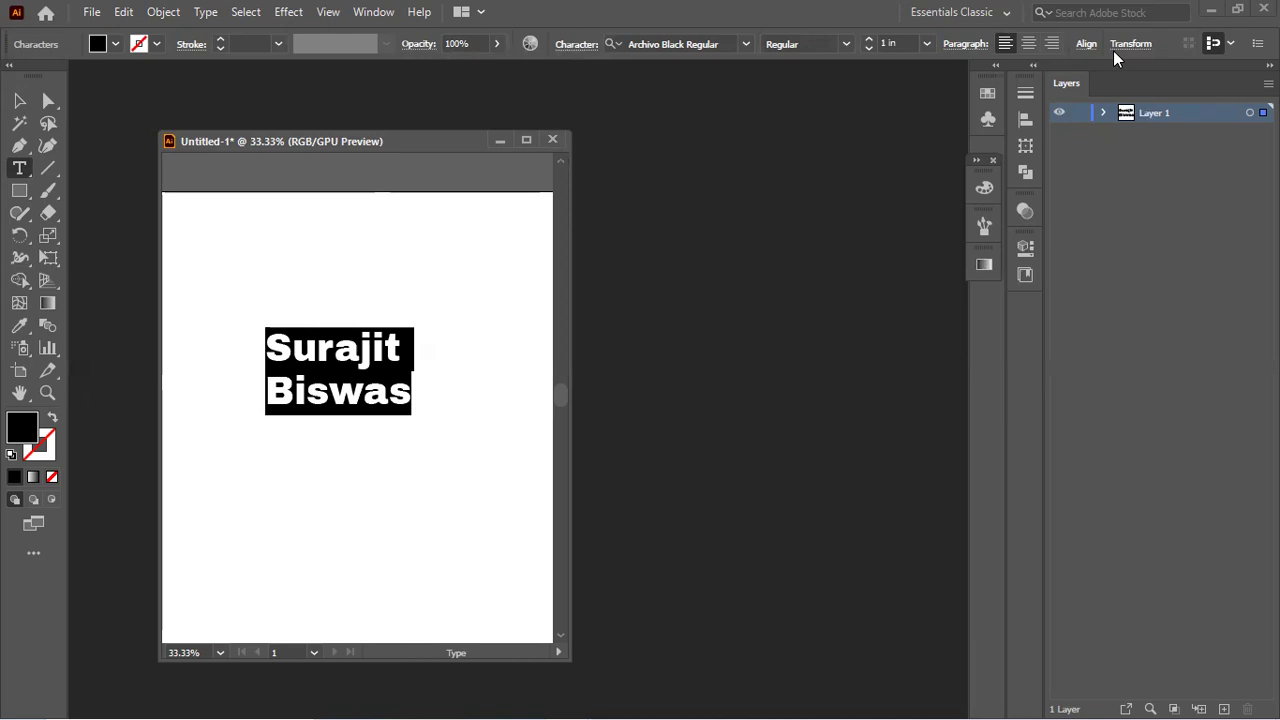
Step: Select the two-line name text object and delete it
{"action": "left_click", "coordinate": [15, 172]}
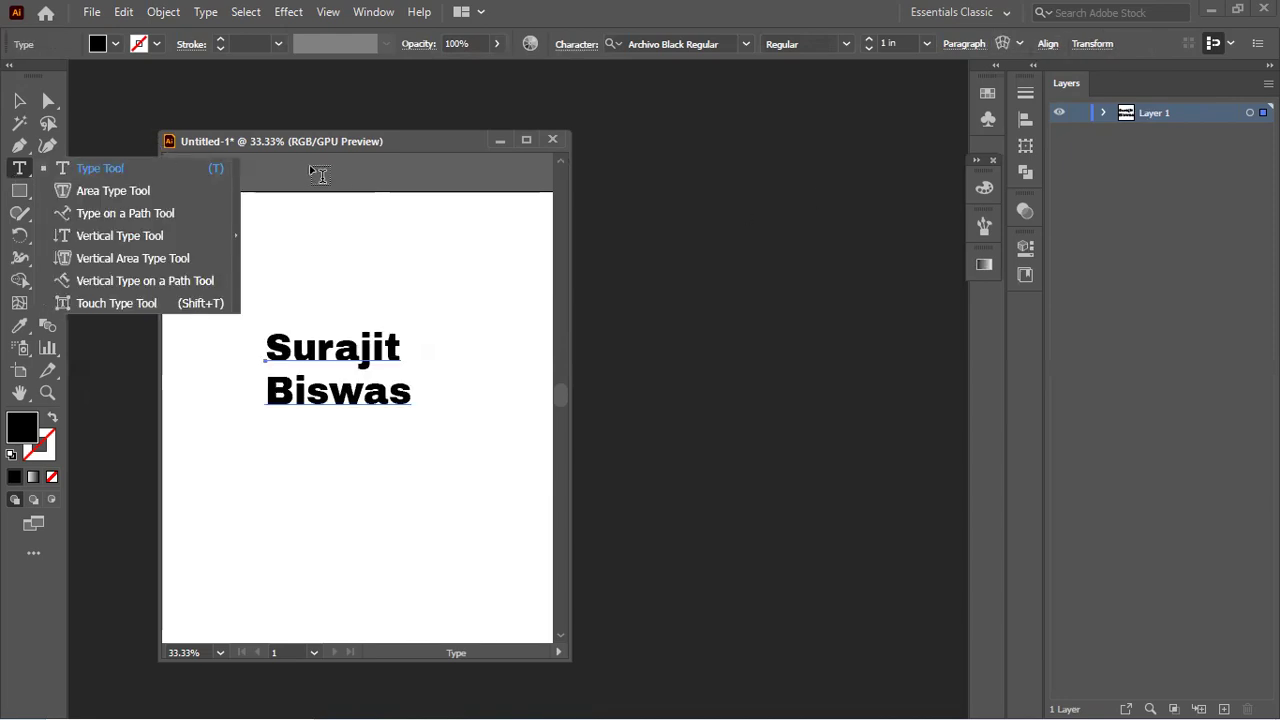
{"action": "left_click_drag", "start_coordinate": [352, 146], "coordinate": [410, 127]}
{"action": "left_click", "coordinate": [19, 101]}
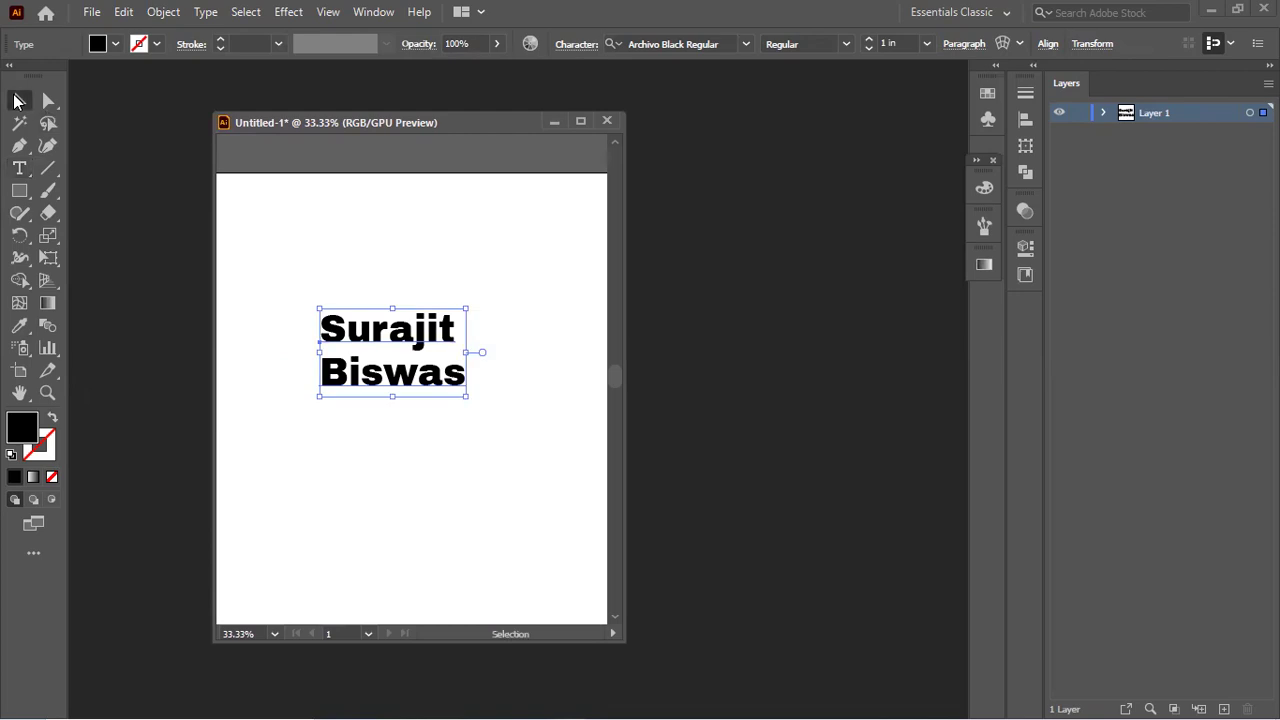
{"action": "key", "text": "Delete"}
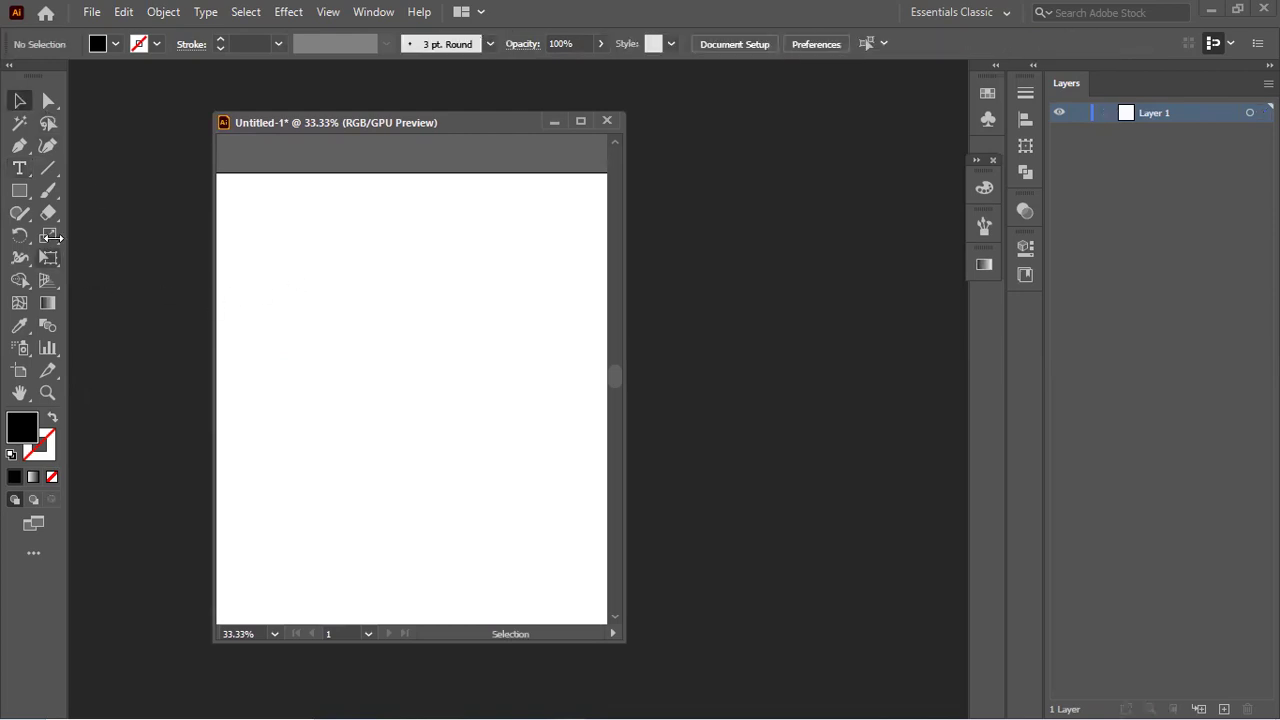
{"action": "left_click", "coordinate": [20, 168]}
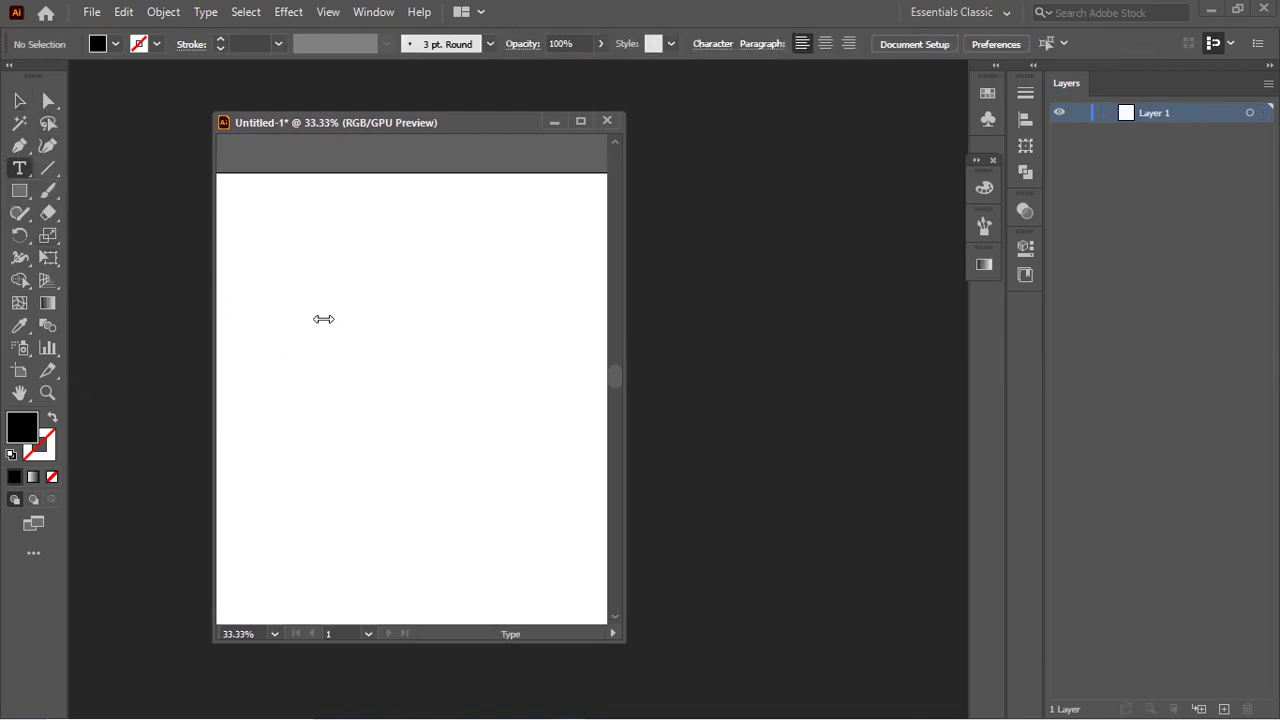
{"action": "left_click_drag", "start_coordinate": [283, 282], "coordinate": [513, 452]}
{"action": "key", "text": "Escape"}
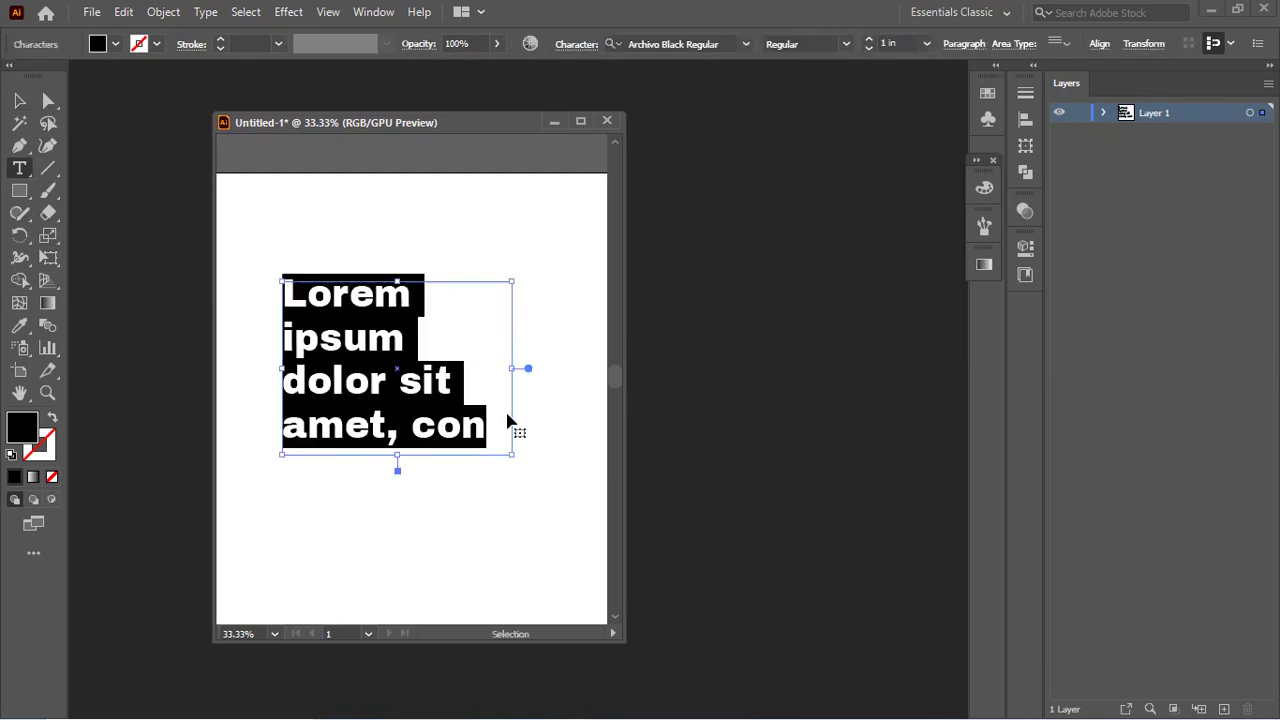
{"action": "key", "text": "Delete"}
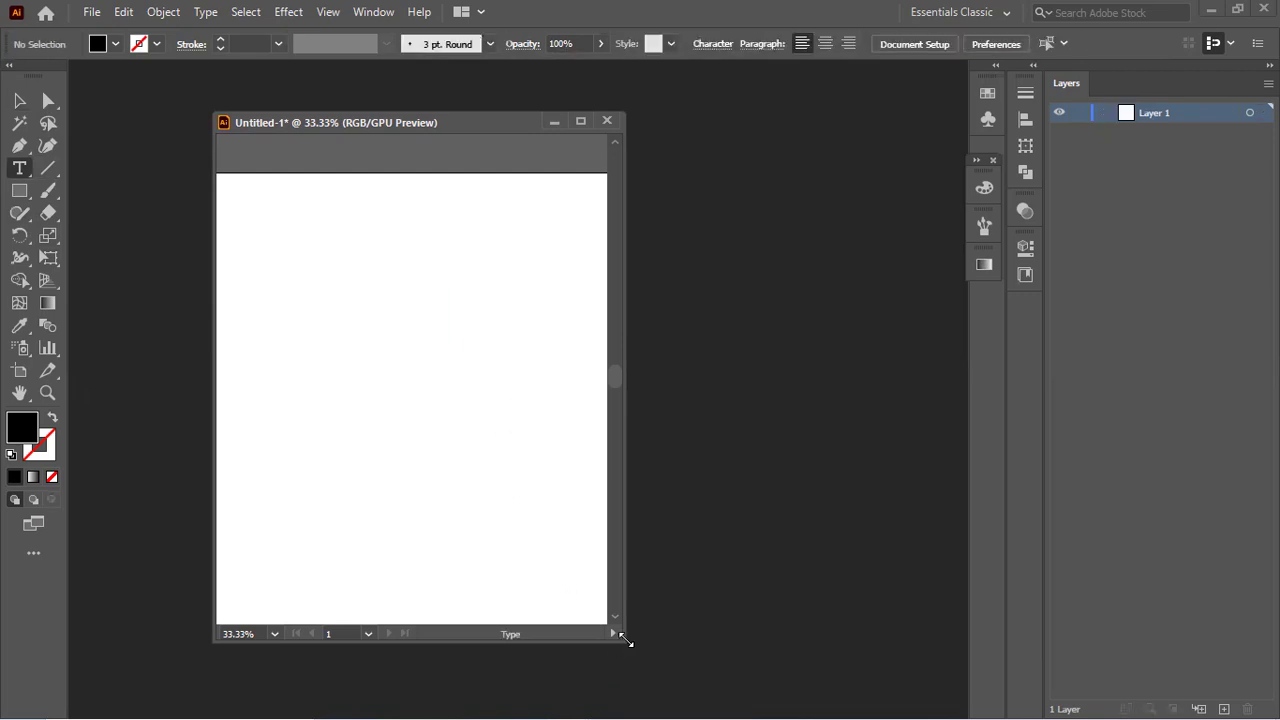
{"action": "left_click_drag", "start_coordinate": [627, 642], "coordinate": [752, 693]}
{"action": "scroll", "coordinate": [508, 432], "scroll_direction": "down", "scroll_amount": 2}
{"action": "scroll", "coordinate": [508, 432], "scroll_direction": "up", "scroll_amount": 1}
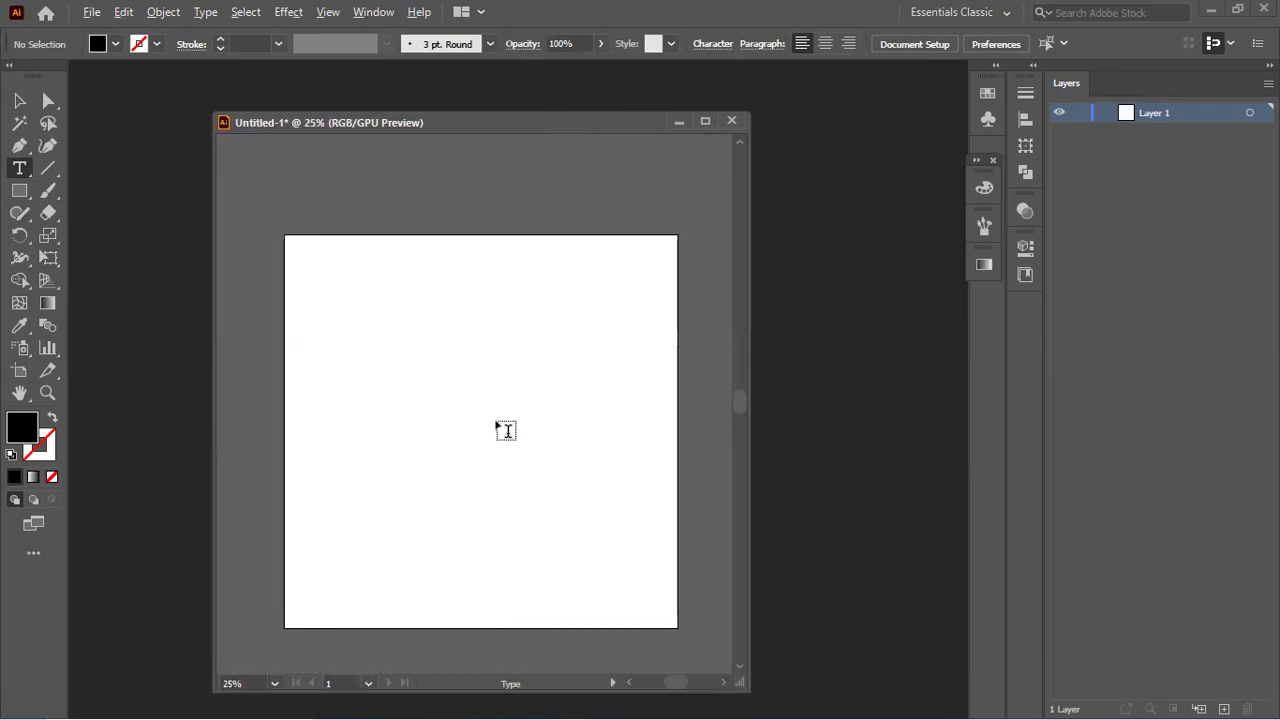
{"action": "left_click", "coordinate": [326, 357]}
{"action": "type", "text": "asdasgdv ajsh djghas jdgh"}
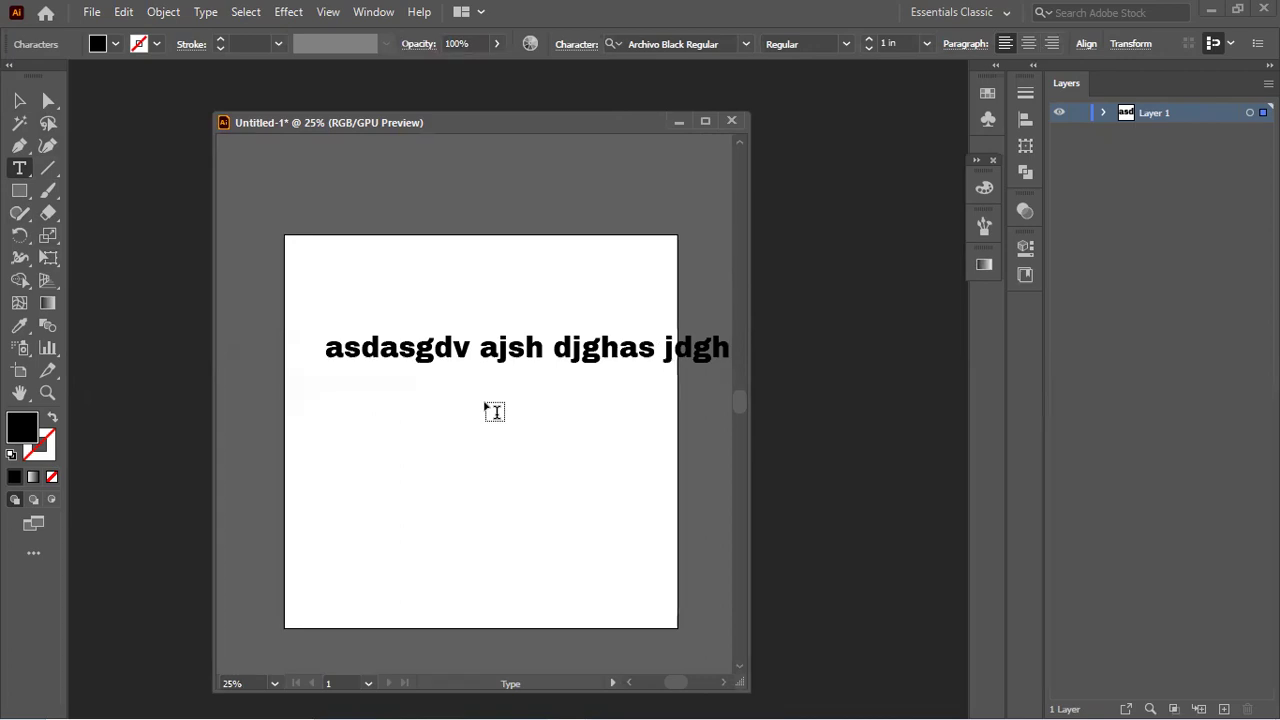
{"action": "key", "text": "ctrl+z"}
{"action": "key", "text": "ctrl+z"}
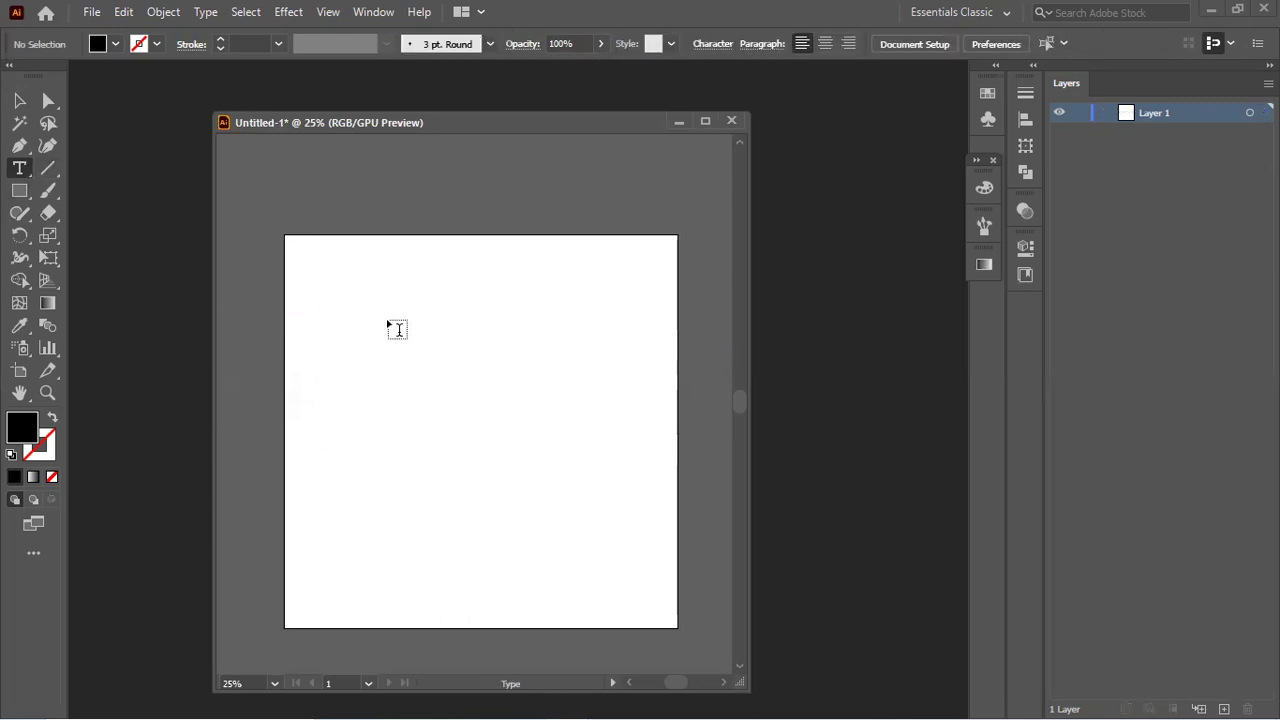
Step: Draw a tall area text frame, type test text and select all of it
{"action": "left_click_drag", "start_coordinate": [348, 308], "coordinate": [497, 540]}
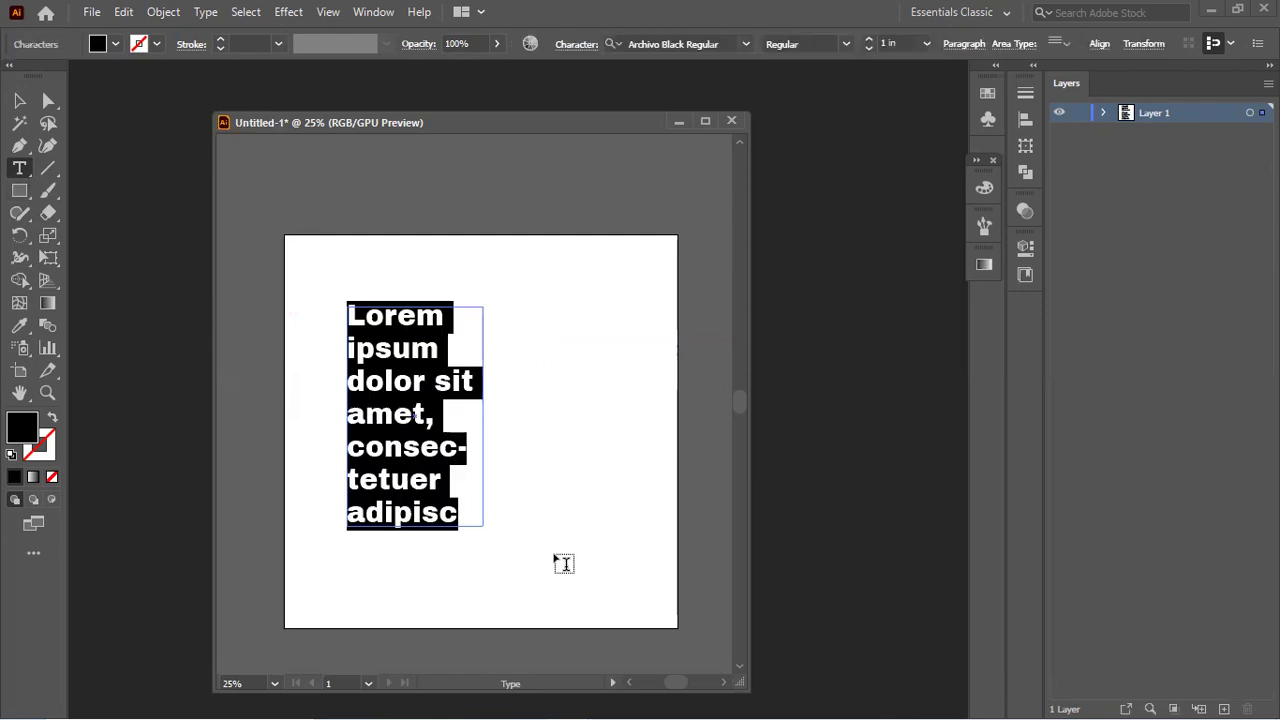
{"action": "type", "text": "zsdhasmvhdgvamshgd hags dhg"}
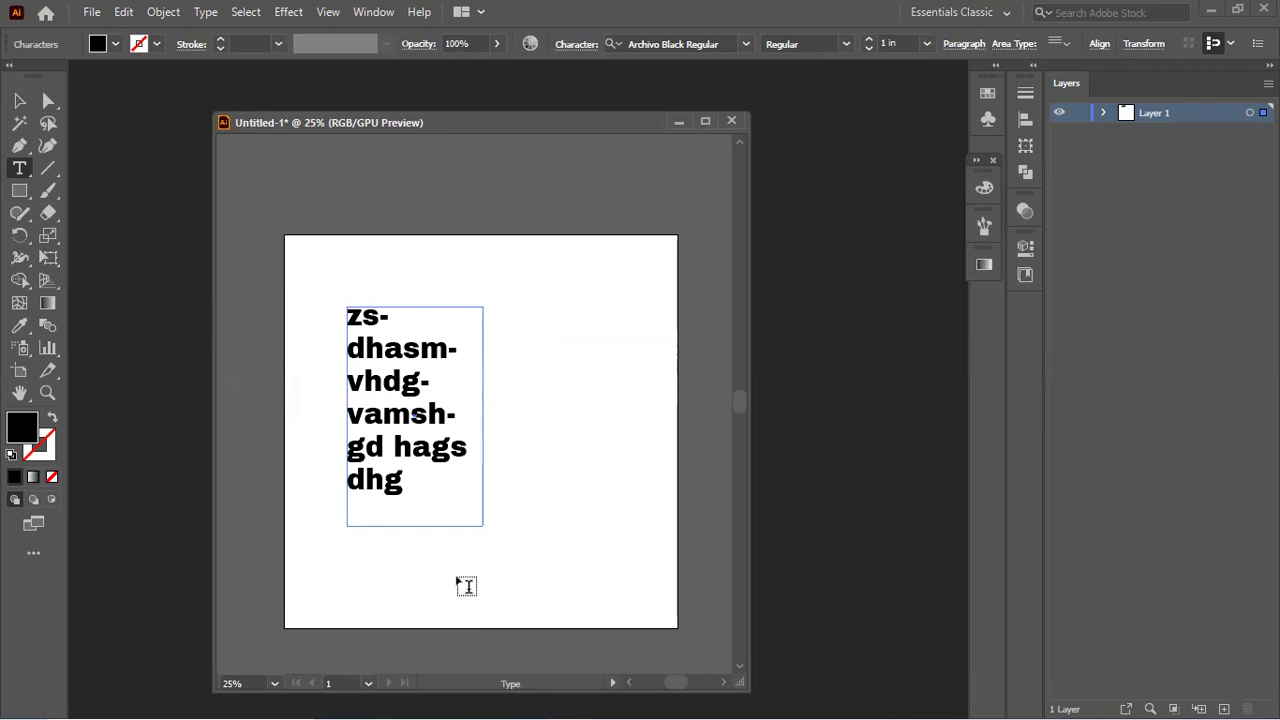
{"action": "key", "text": "ctrl"}
{"action": "key", "text": "ctrl+a"}
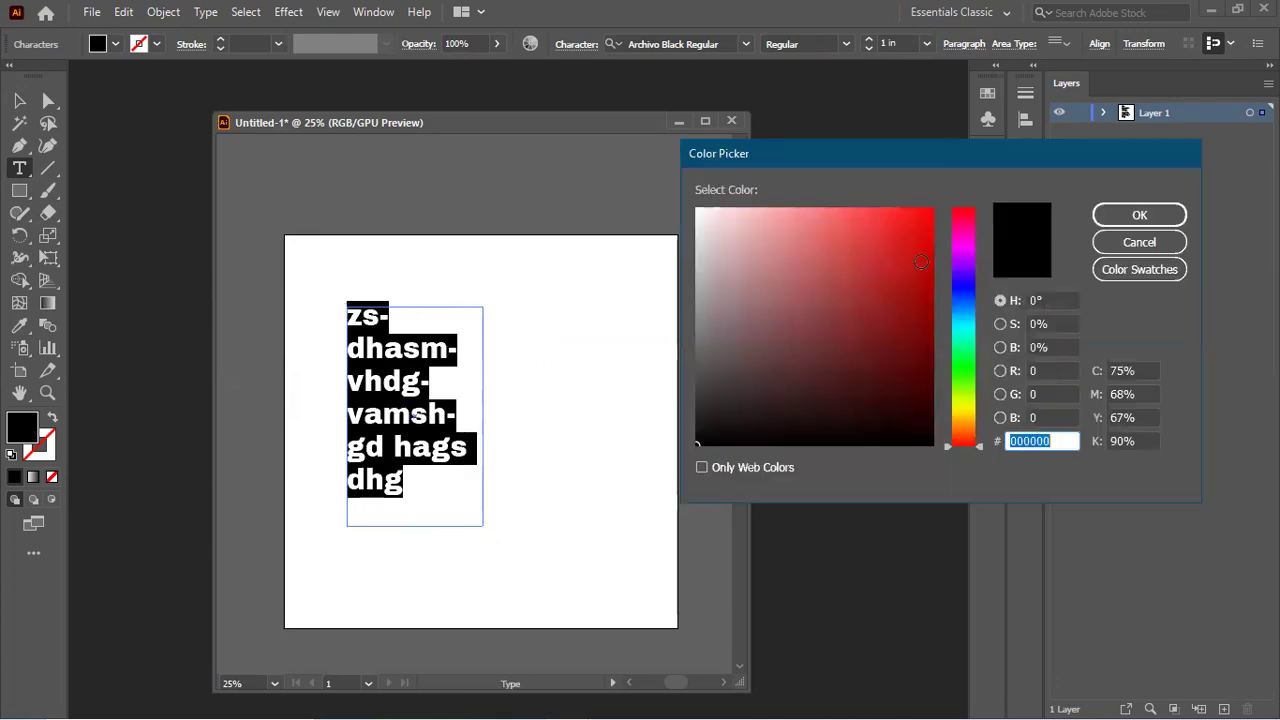
Step: Give the test text a red fill, then delete the text frame
{"action": "left_click", "coordinate": [928, 219]}
{"action": "left_click", "coordinate": [1139, 216]}
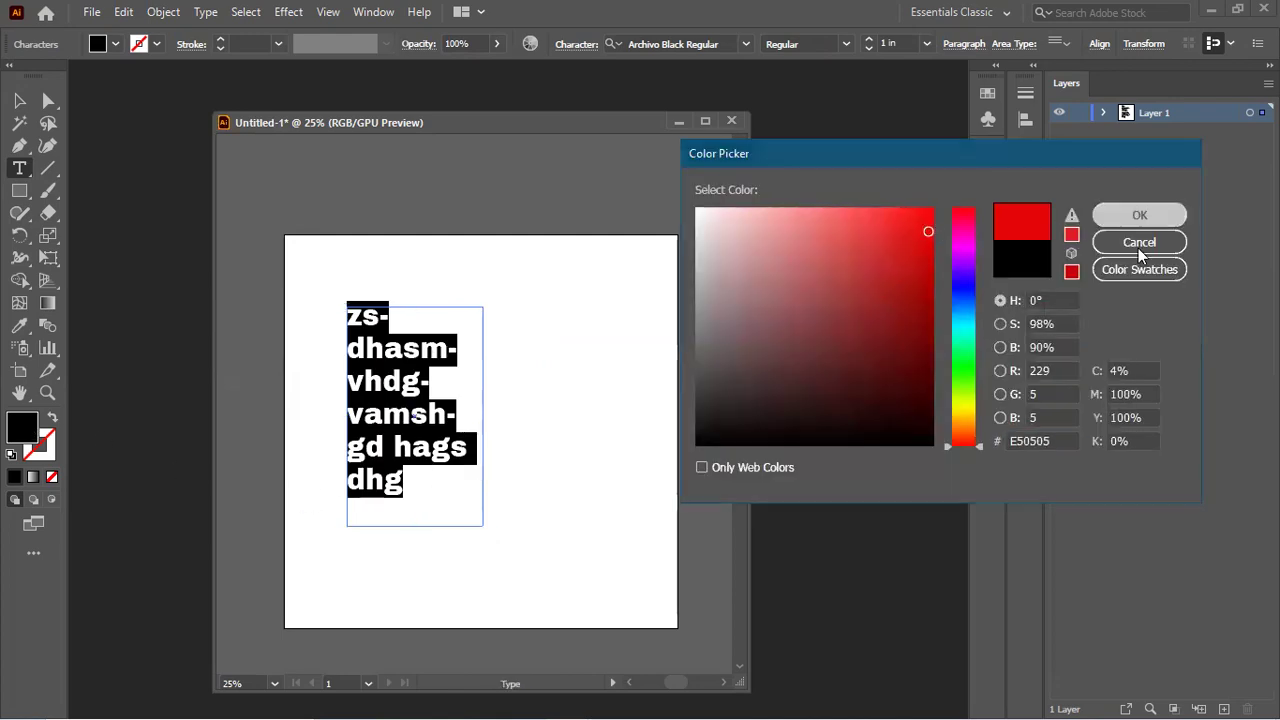
{"action": "left_click", "coordinate": [19, 100]}
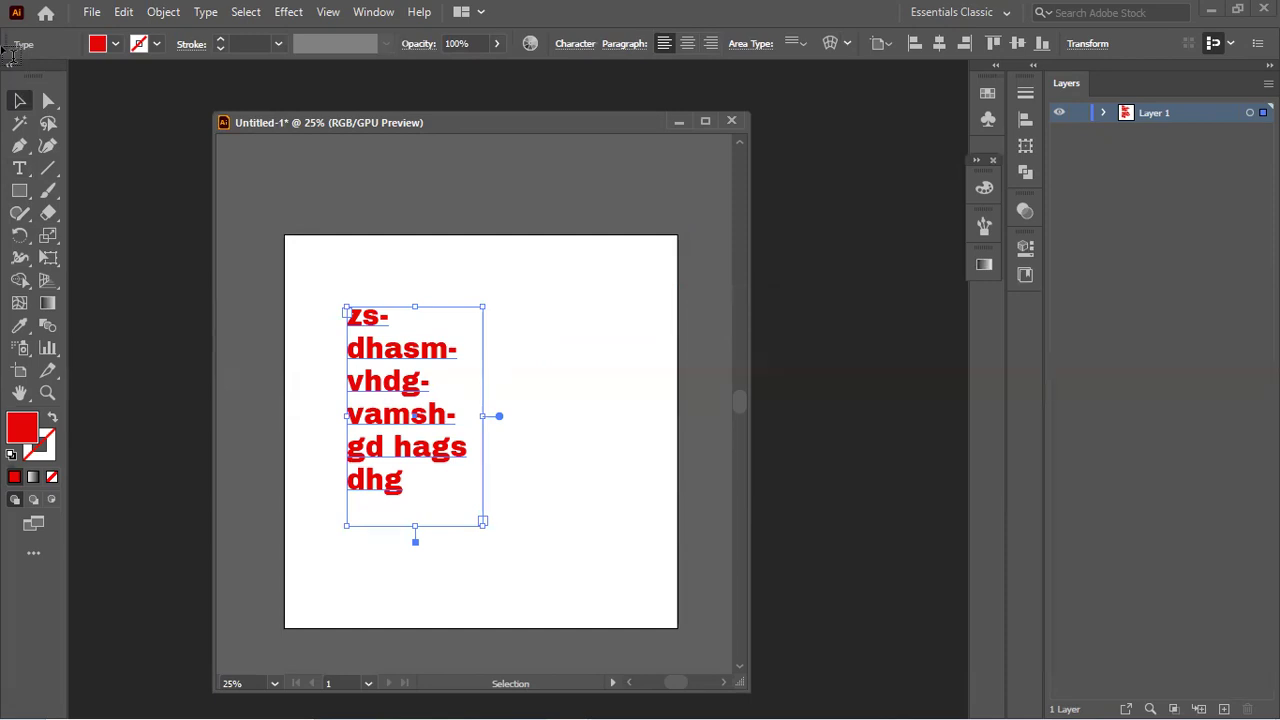
{"action": "key", "text": "Delete"}
{"action": "left_click", "coordinate": [19, 168]}
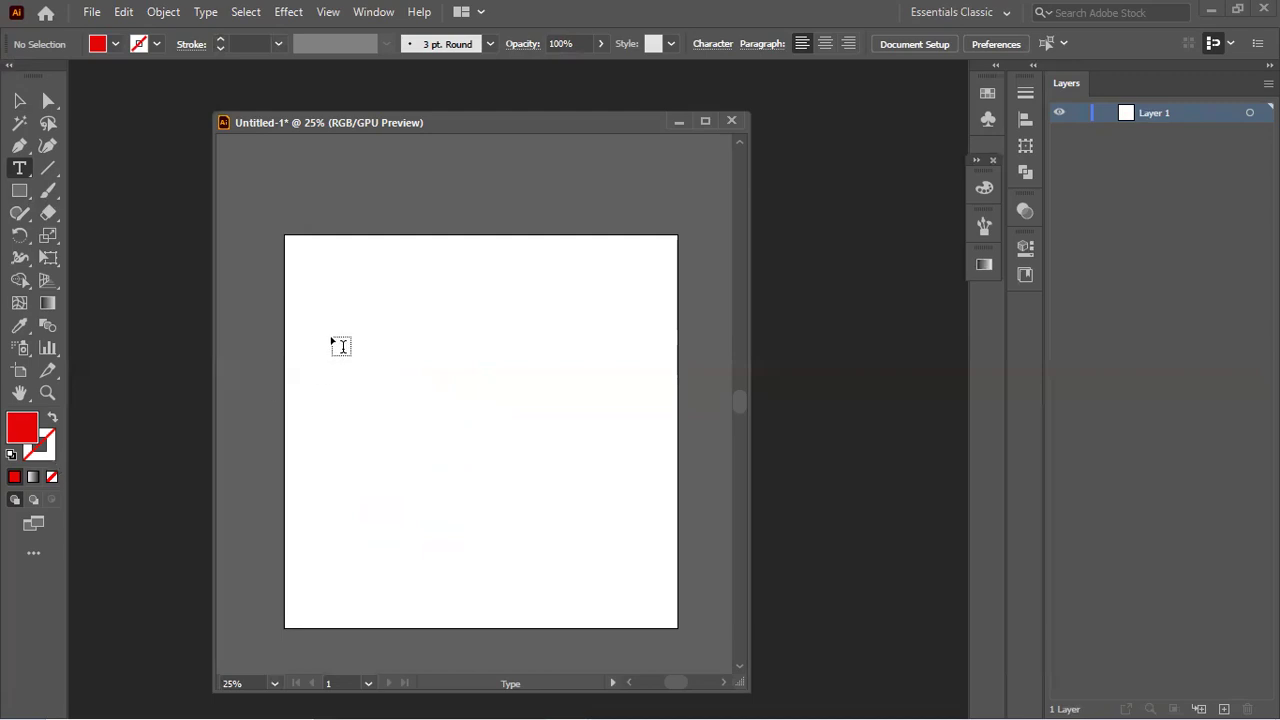
Step: Draw a new area text frame and set its fill to FF0000
{"action": "left_click_drag", "start_coordinate": [354, 334], "coordinate": [644, 434]}
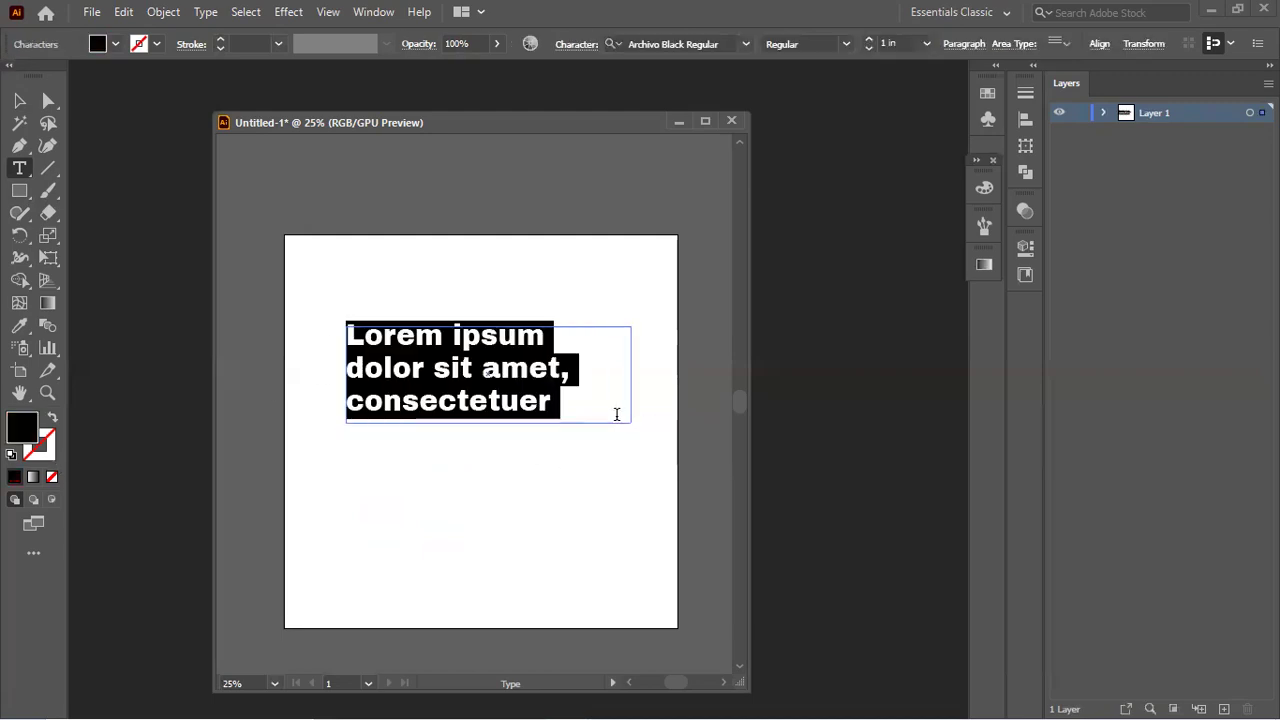
{"action": "double_click", "coordinate": [24, 429]}
{"action": "type", "text": "ff0000"}
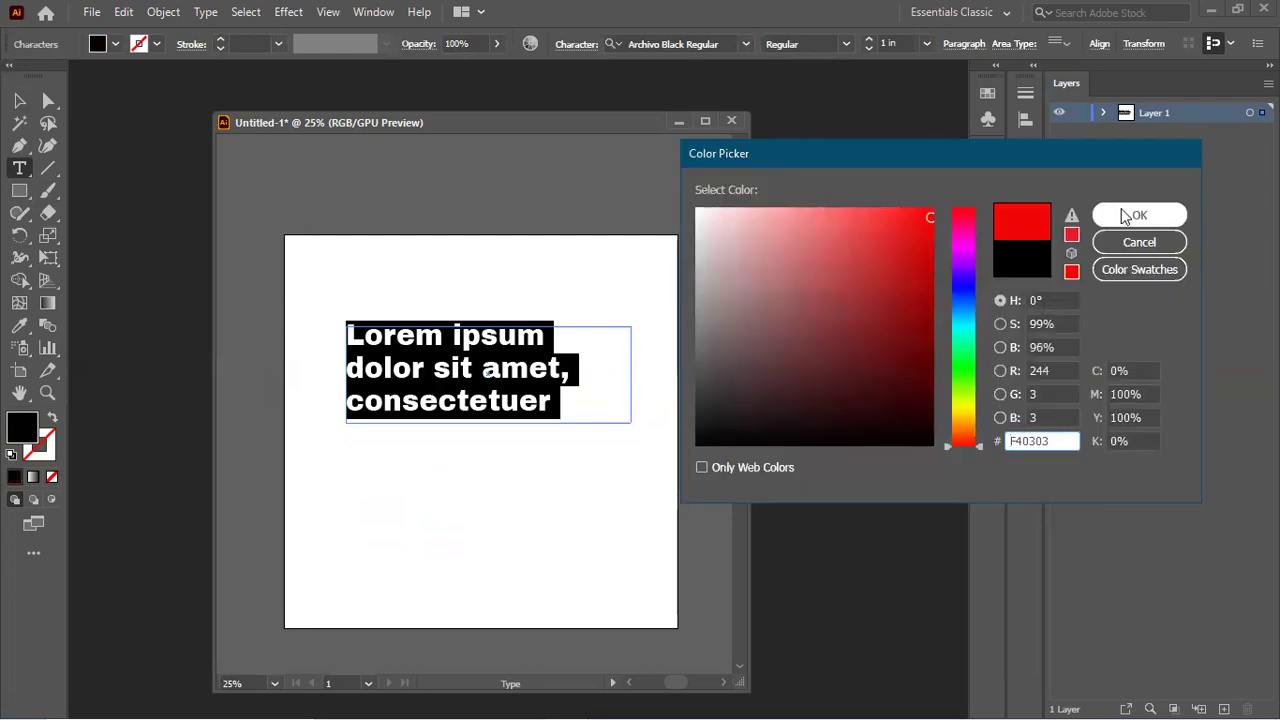
{"action": "left_click", "coordinate": [1121, 209]}
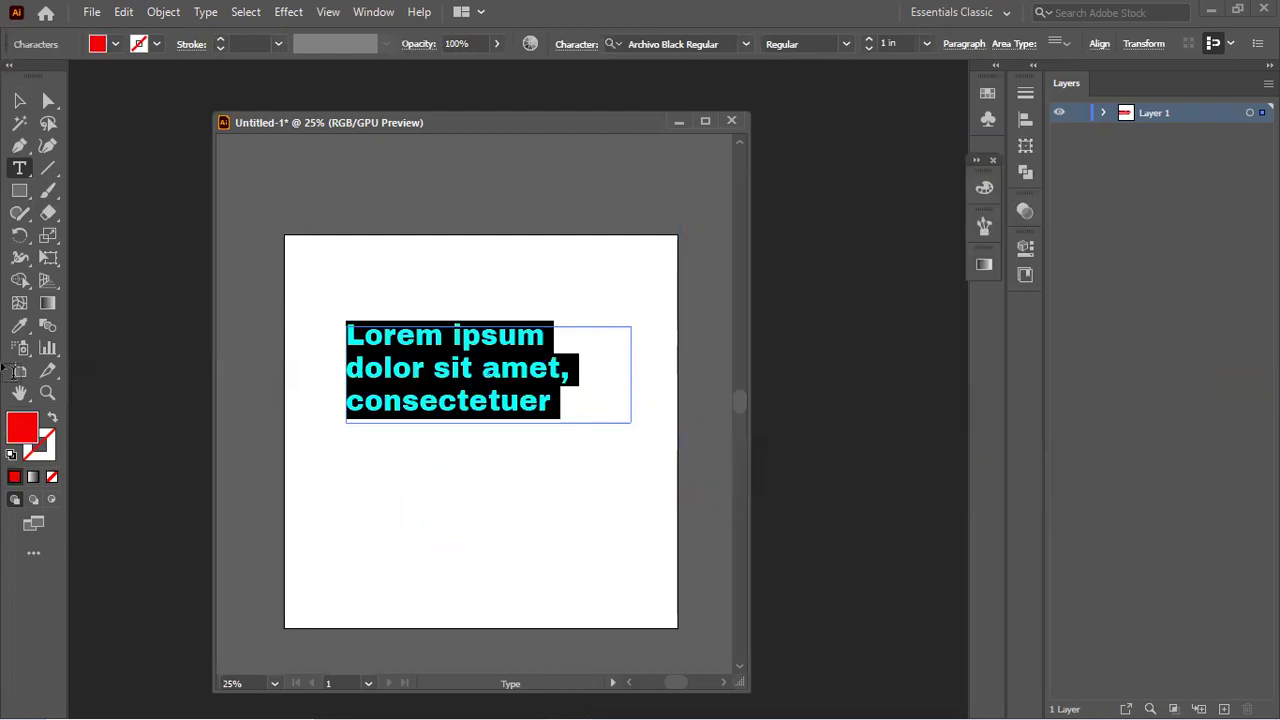
Step: Set the stroke colour to bright green 40EF0F
{"action": "double_click", "coordinate": [40, 443]}
{"action": "left_click", "coordinate": [967, 374]}
{"action": "left_click", "coordinate": [919, 221]}
{"action": "left_click", "coordinate": [1117, 218]}
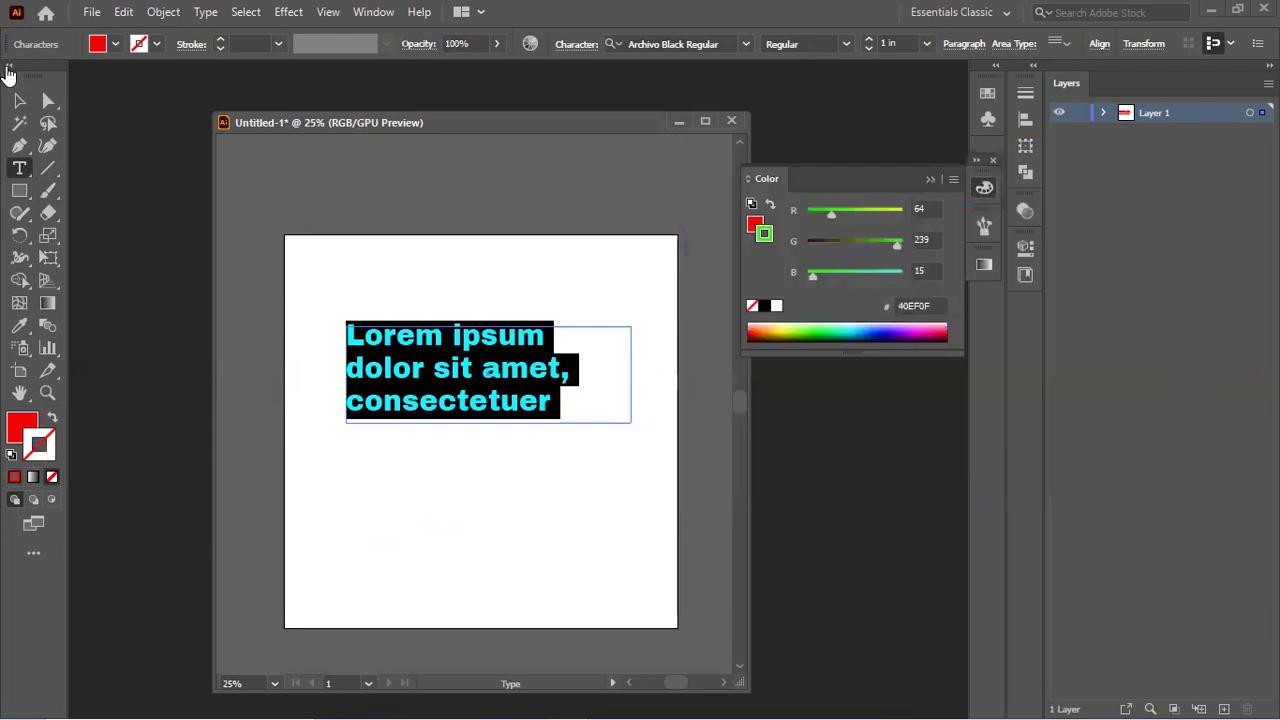
Step: Select the placeholder text block and delete it
{"action": "left_click", "coordinate": [19, 100]}
{"action": "scroll", "coordinate": [432, 348], "scroll_direction": "up", "scroll_amount": 10}
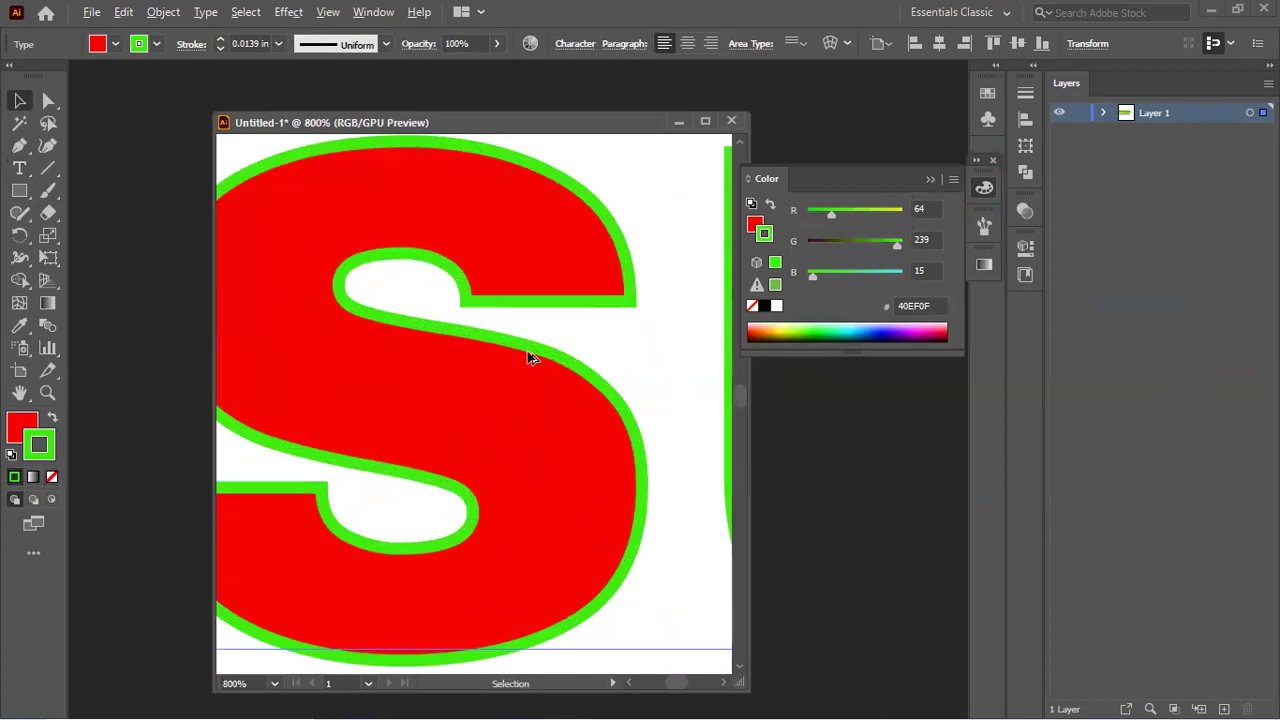
{"action": "scroll", "coordinate": [530, 358], "scroll_direction": "down", "scroll_amount": 10}
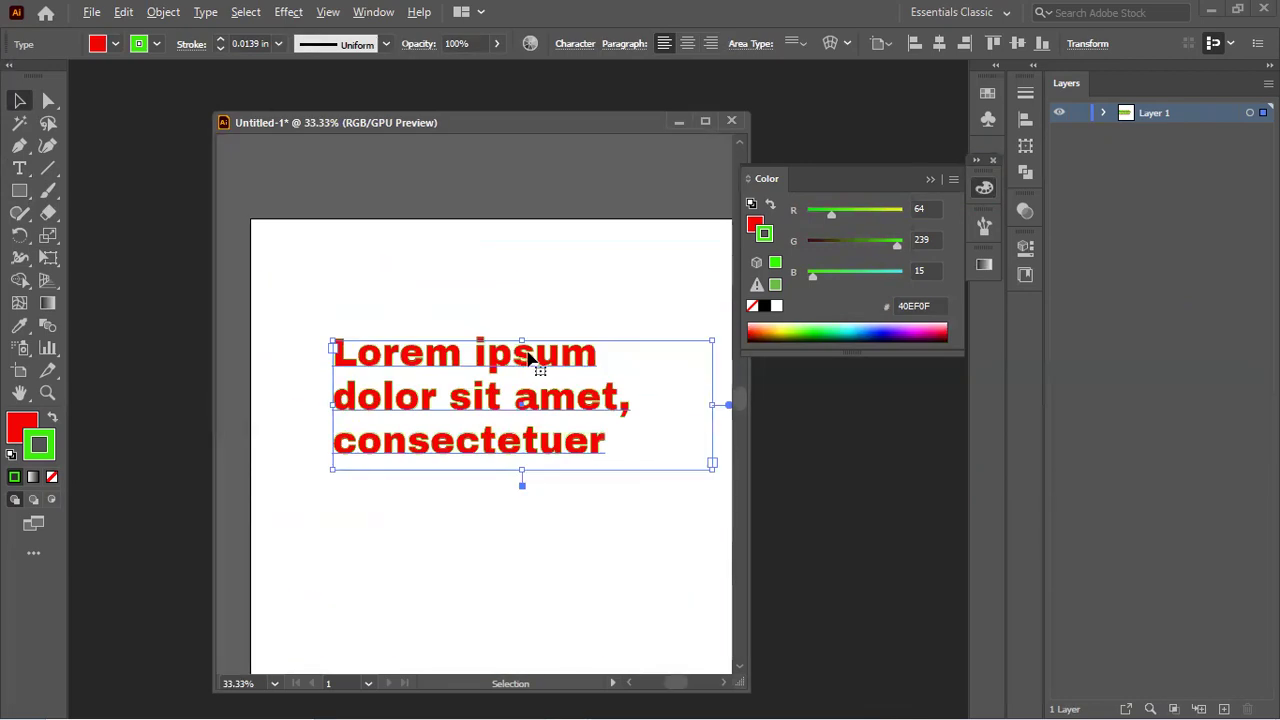
{"action": "left_click_drag", "start_coordinate": [532, 360], "coordinate": [514, 331]}
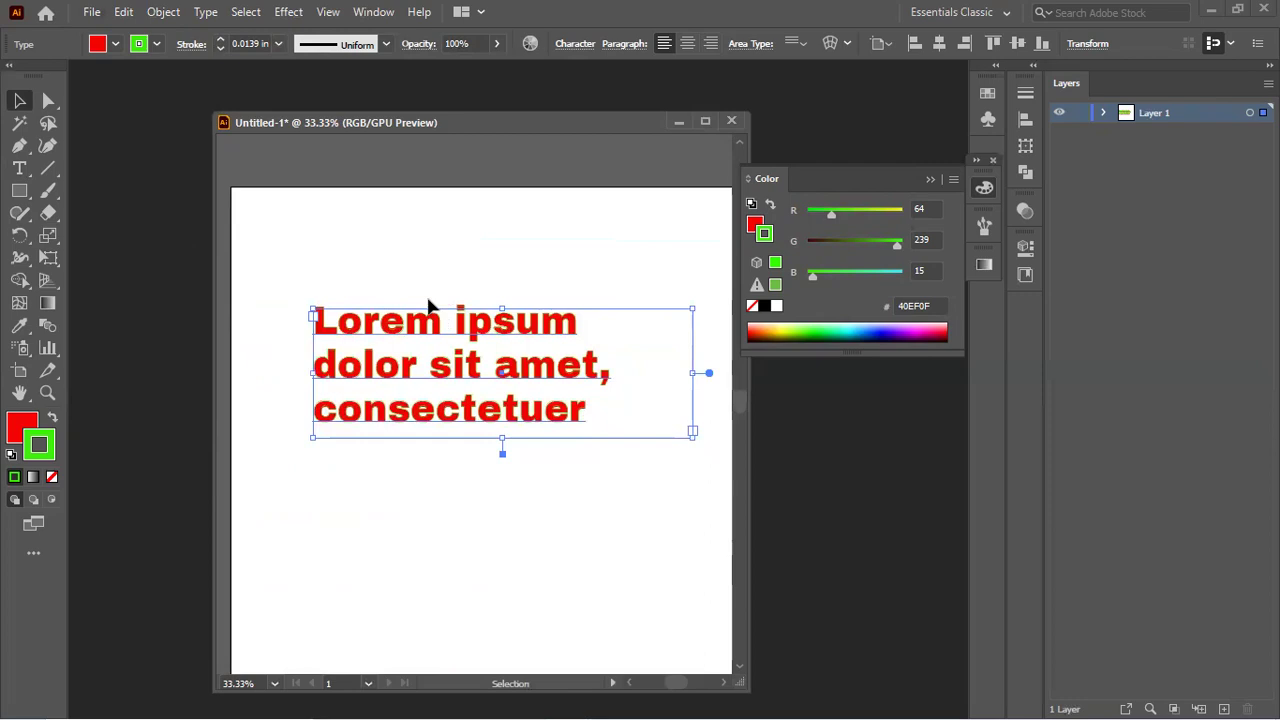
{"action": "key", "text": "Delete"}
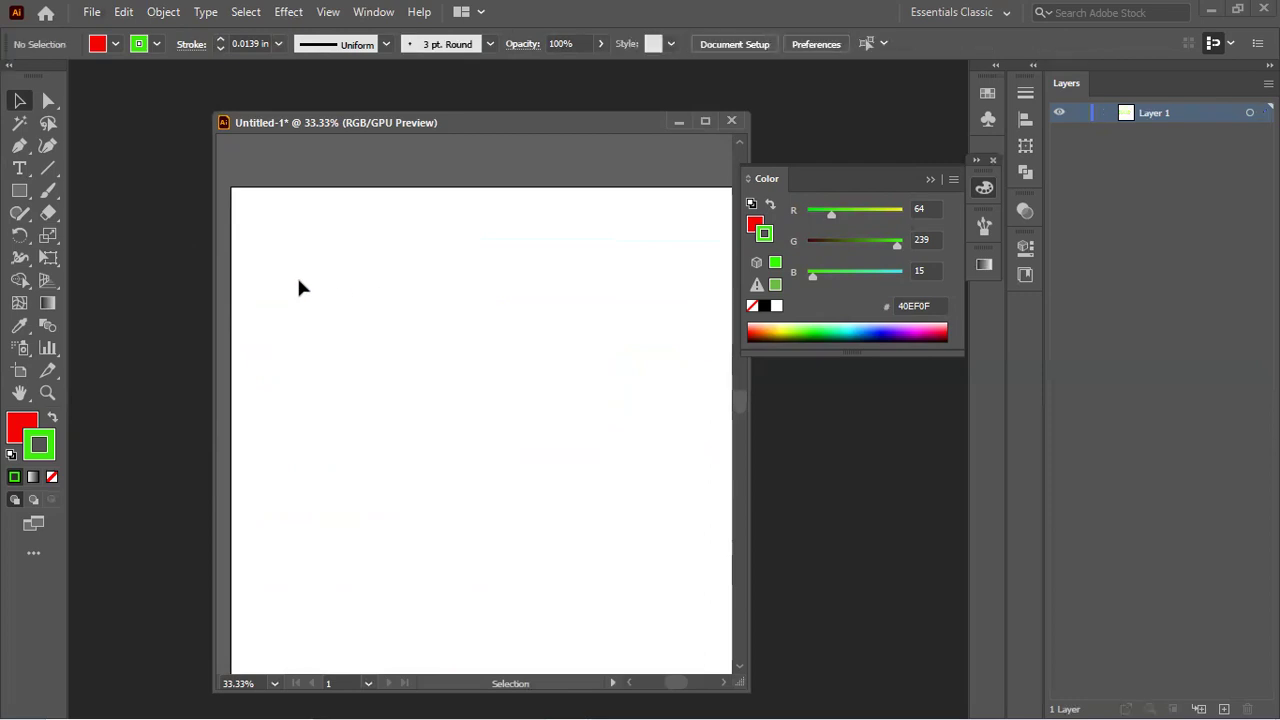
{"action": "left_click", "coordinate": [16, 169]}
Step: Draw a hexagon near the artboard's top-left corner with the Polygon Tool
{"action": "left_click", "coordinate": [12, 170]}
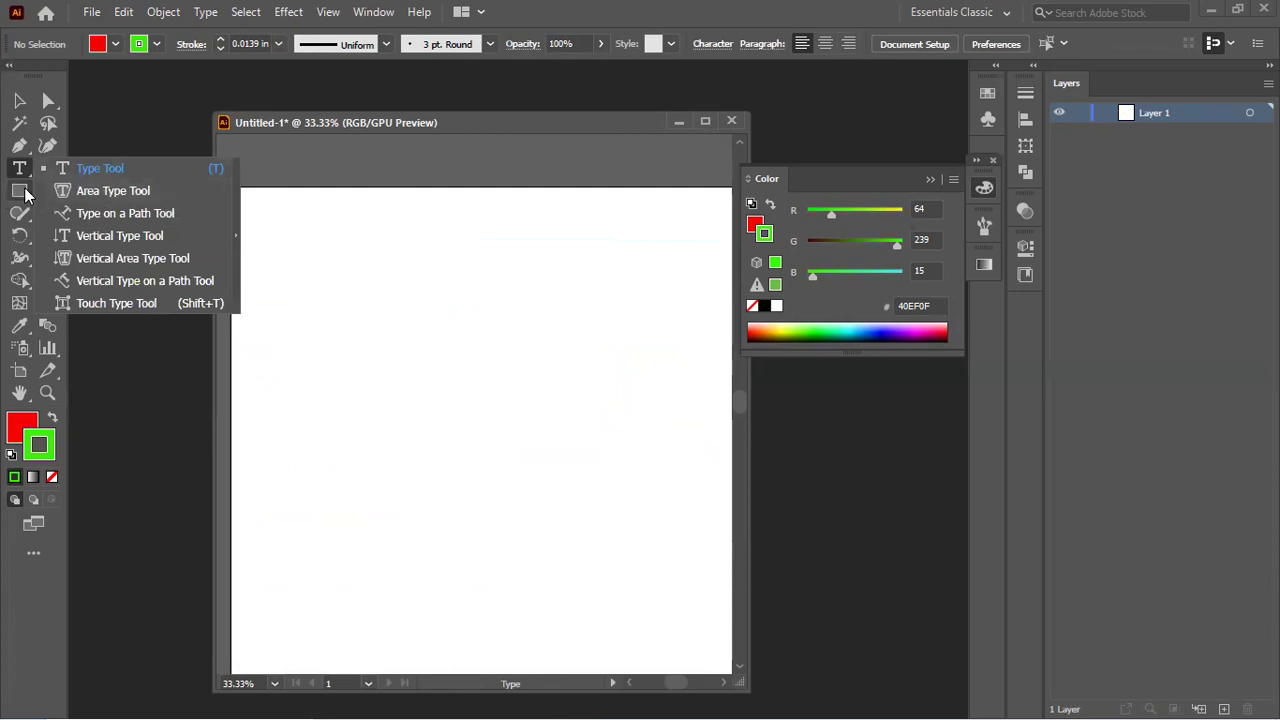
{"action": "left_click", "coordinate": [22, 192]}
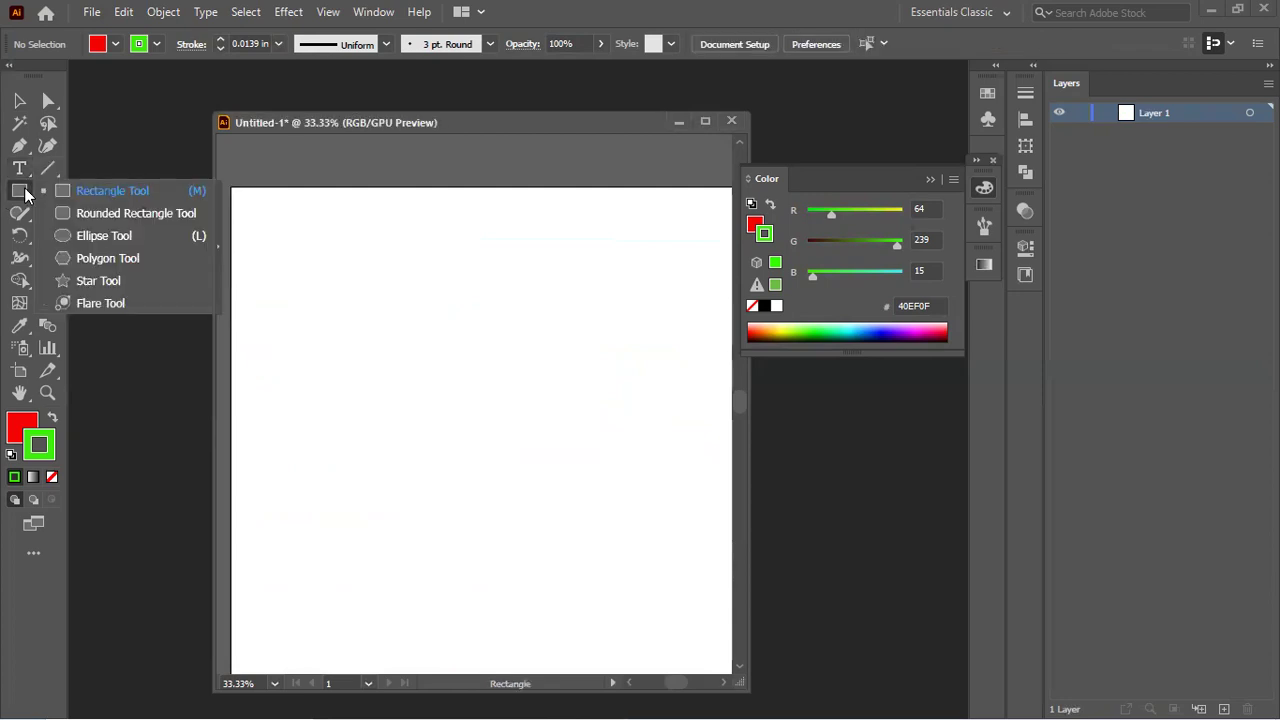
{"action": "left_click", "coordinate": [131, 260]}
{"action": "left_click_drag", "start_coordinate": [274, 283], "coordinate": [369, 376]}
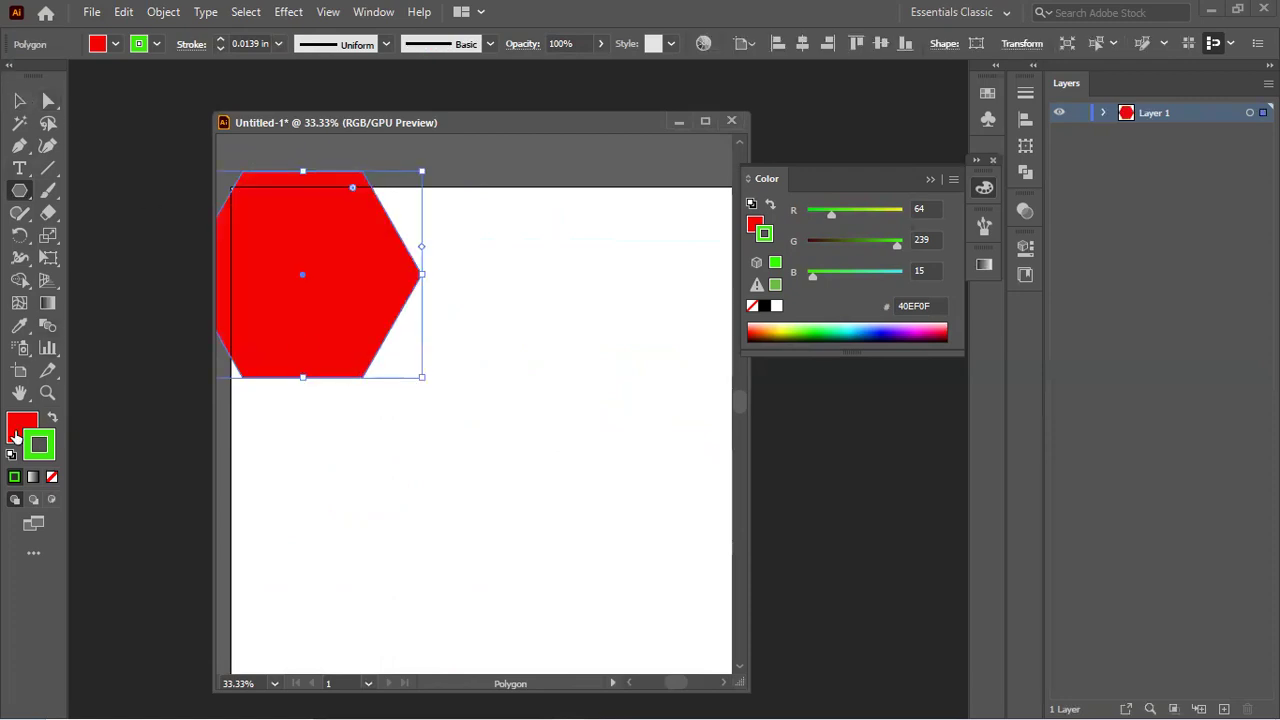
Step: Set the hexagon's fill to None and move it to the artboard centre
{"action": "left_click", "coordinate": [16, 428]}
{"action": "left_click", "coordinate": [51, 477]}
{"action": "left_click", "coordinate": [19, 122]}
{"action": "left_click", "coordinate": [19, 100]}
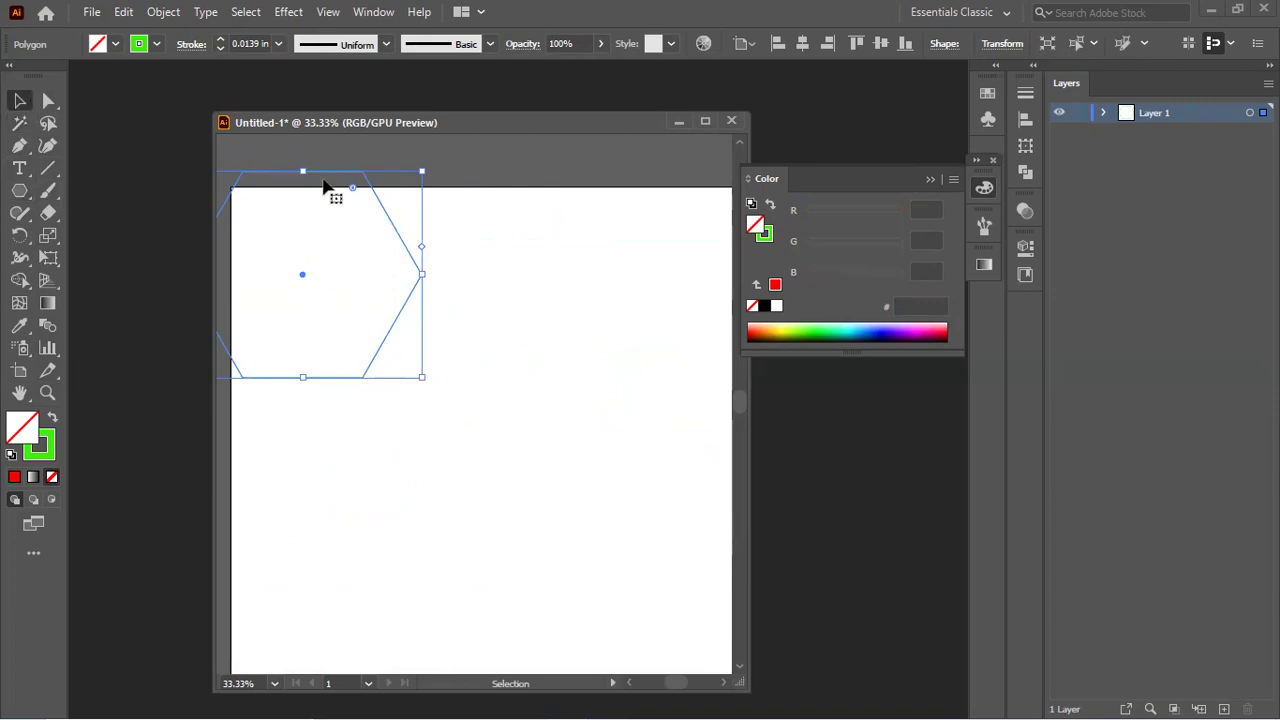
{"action": "left_click_drag", "start_coordinate": [334, 189], "coordinate": [478, 315]}
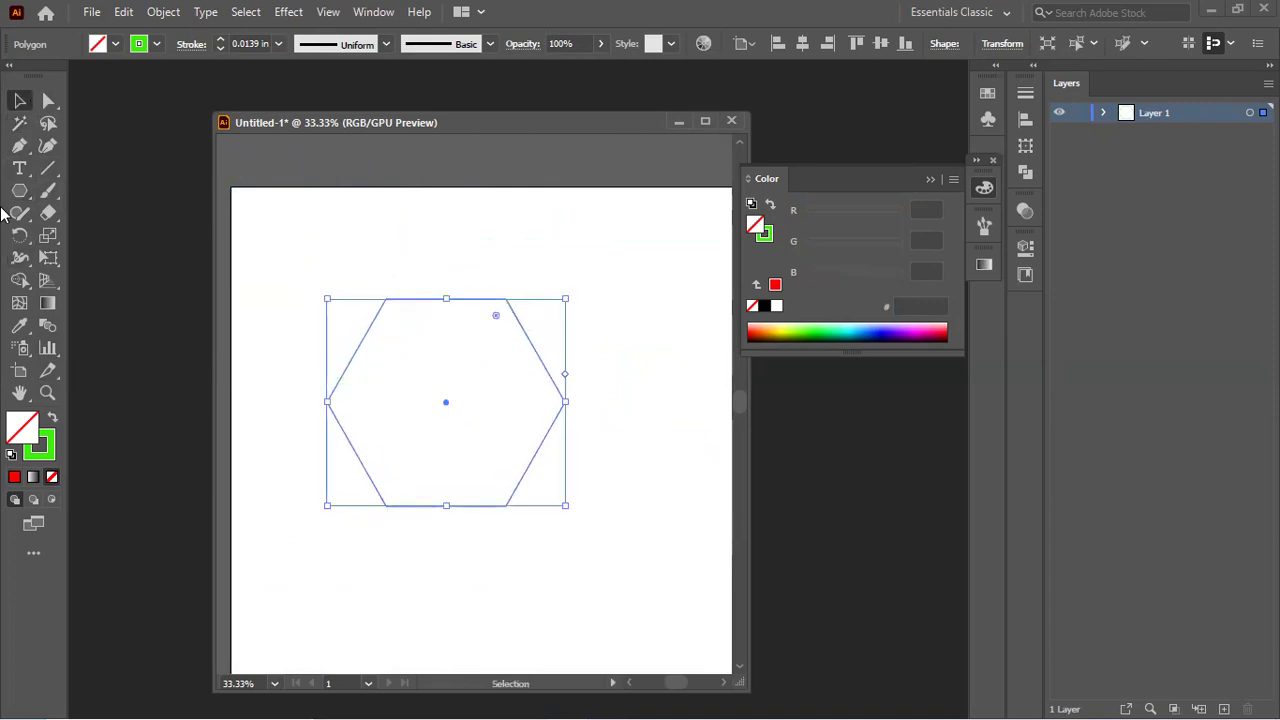
{"action": "left_click", "coordinate": [19, 168]}
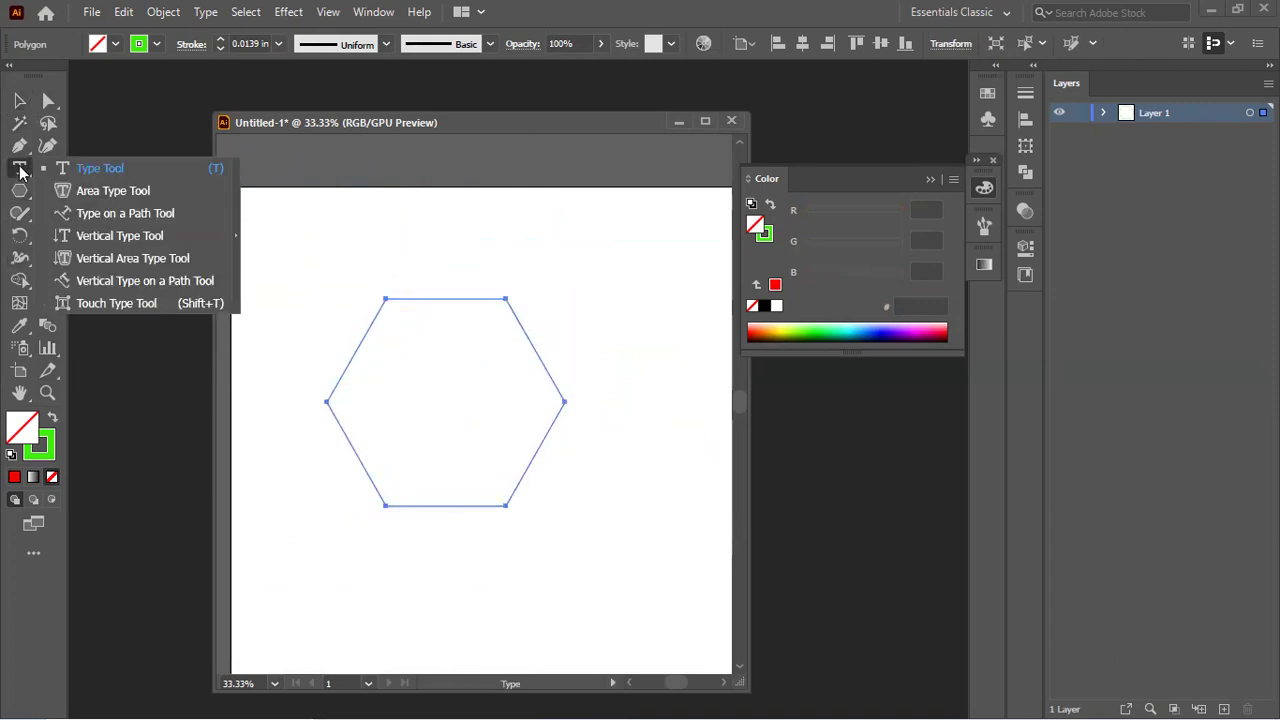
Step: Flow Lorem ipsum area type into the hexagon at 0.25 in, dismissing the kerning warning
{"action": "left_click", "coordinate": [145, 191]}
{"action": "left_click", "coordinate": [382, 313]}
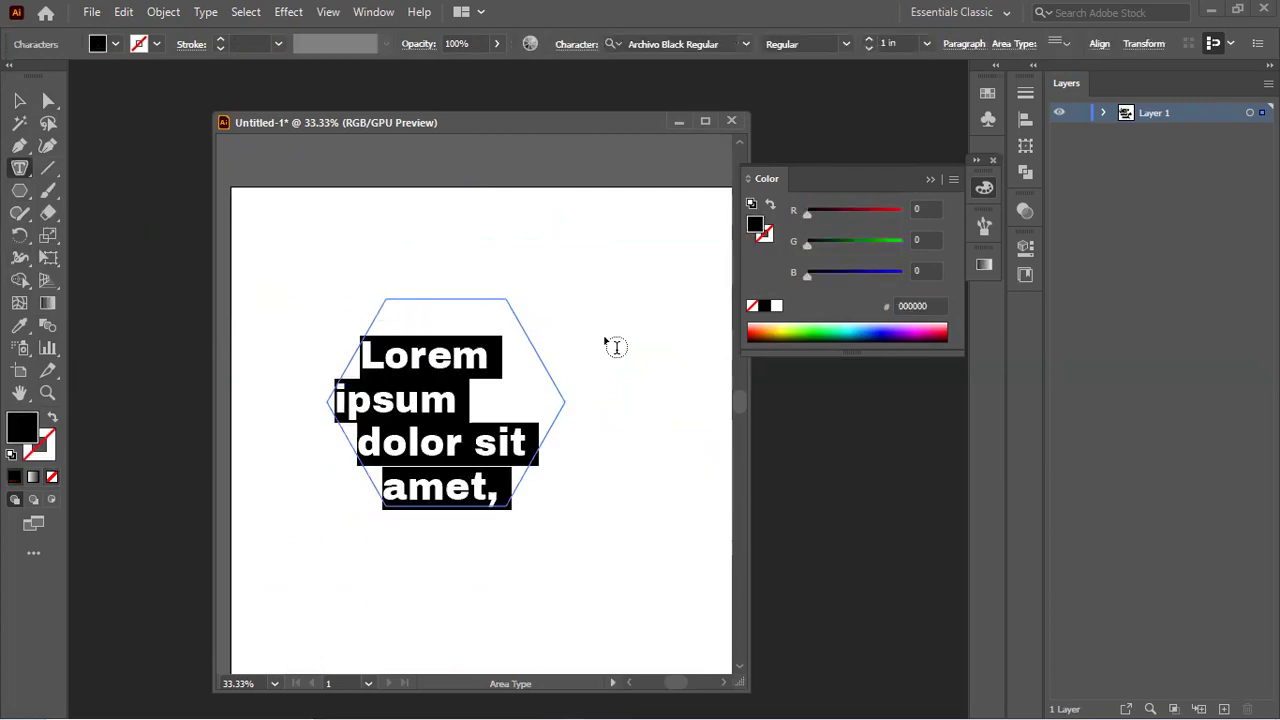
{"action": "left_click", "coordinate": [870, 48]}
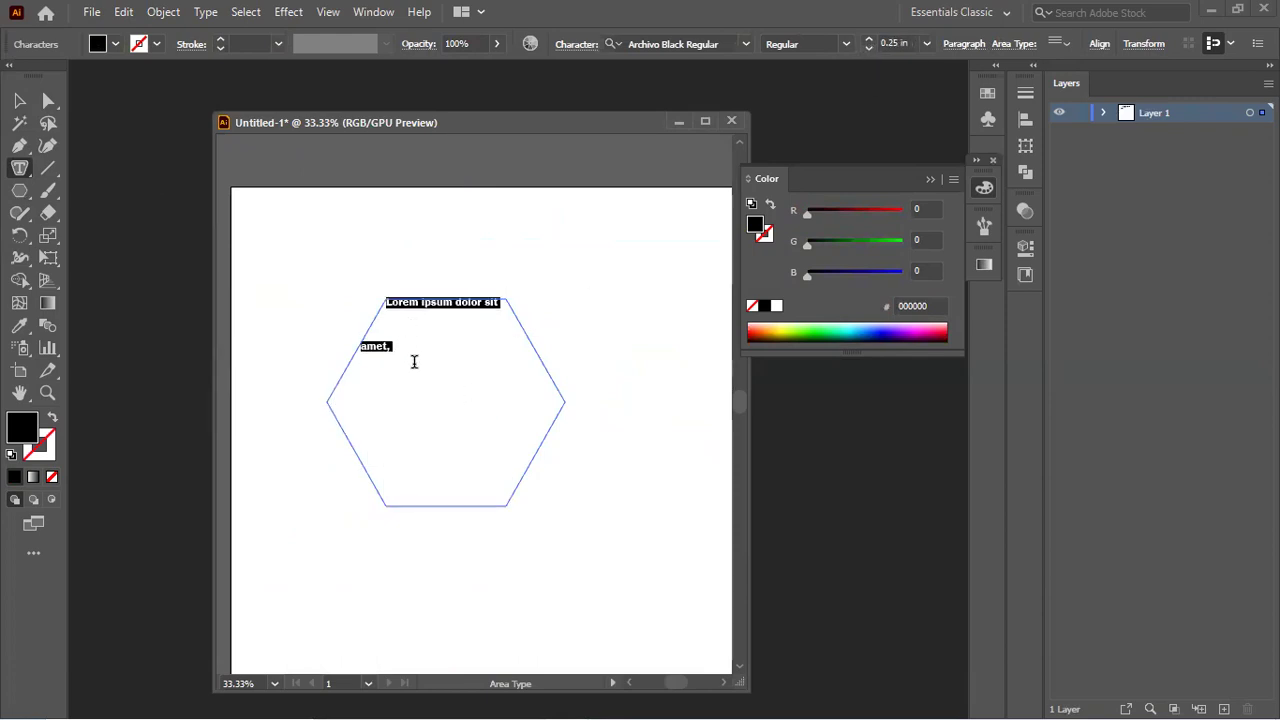
{"action": "left_click", "coordinate": [579, 43]}
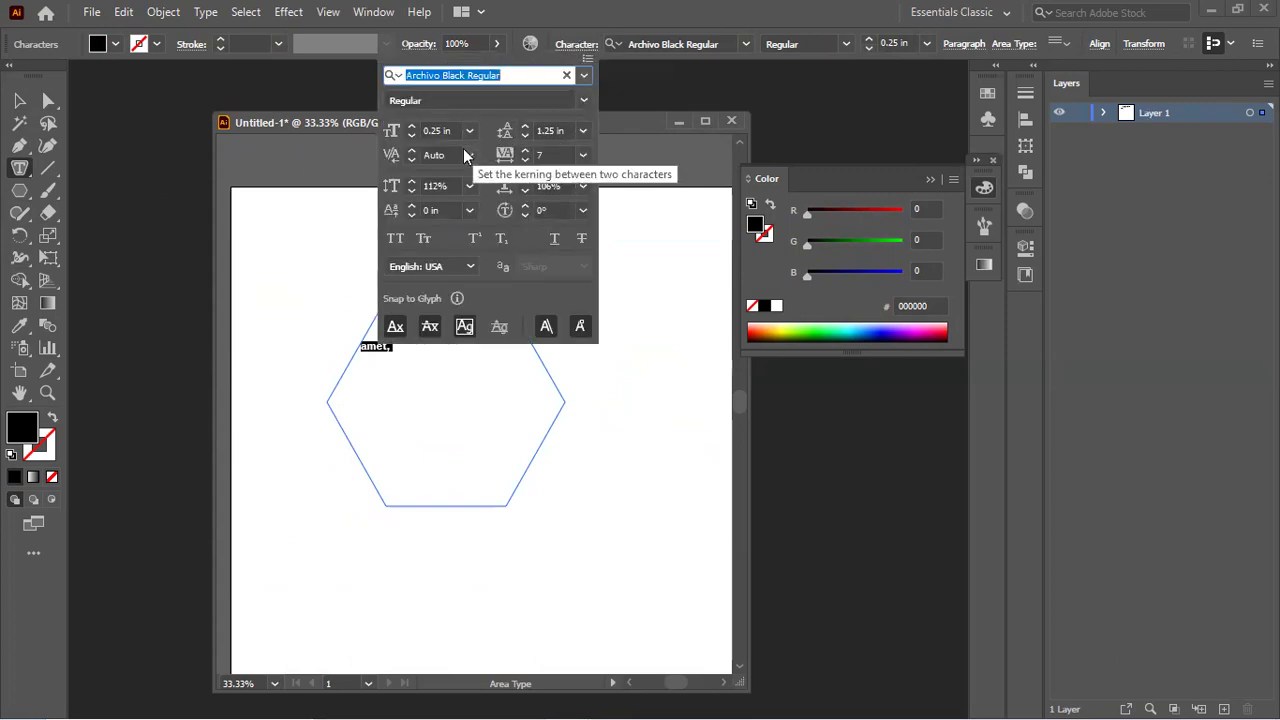
{"action": "left_click", "coordinate": [410, 156]}
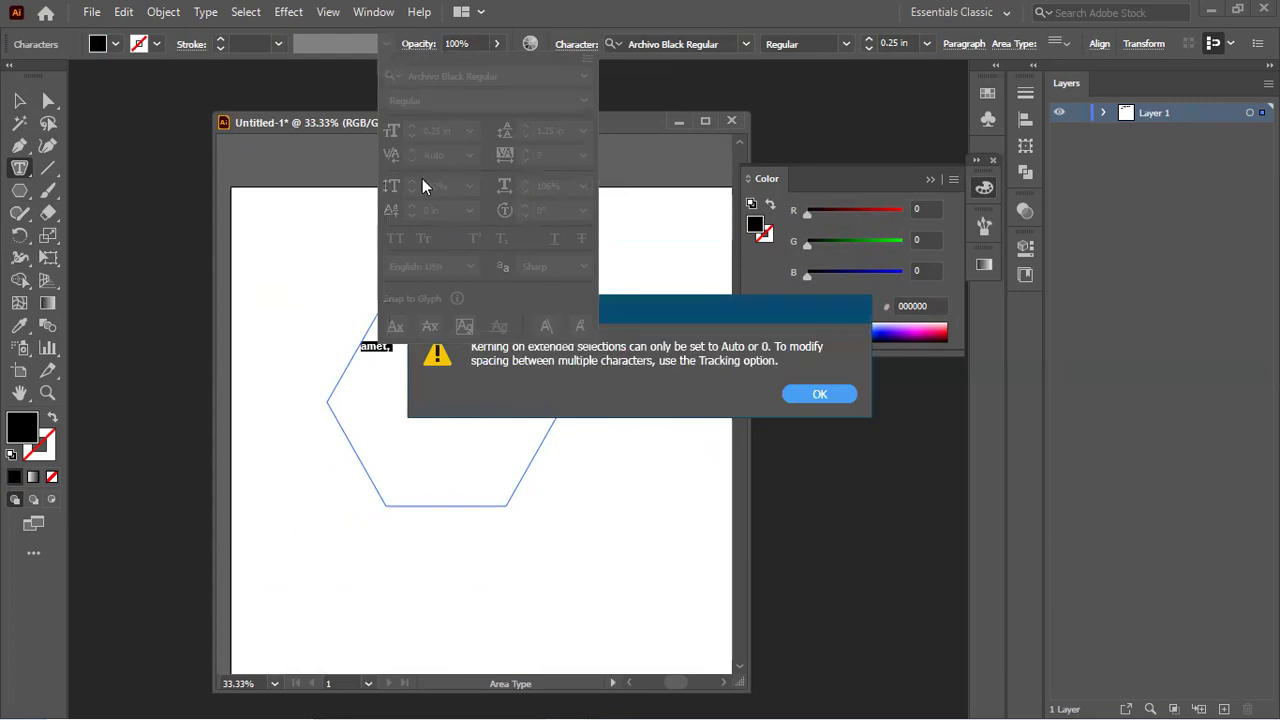
{"action": "left_click", "coordinate": [820, 394]}
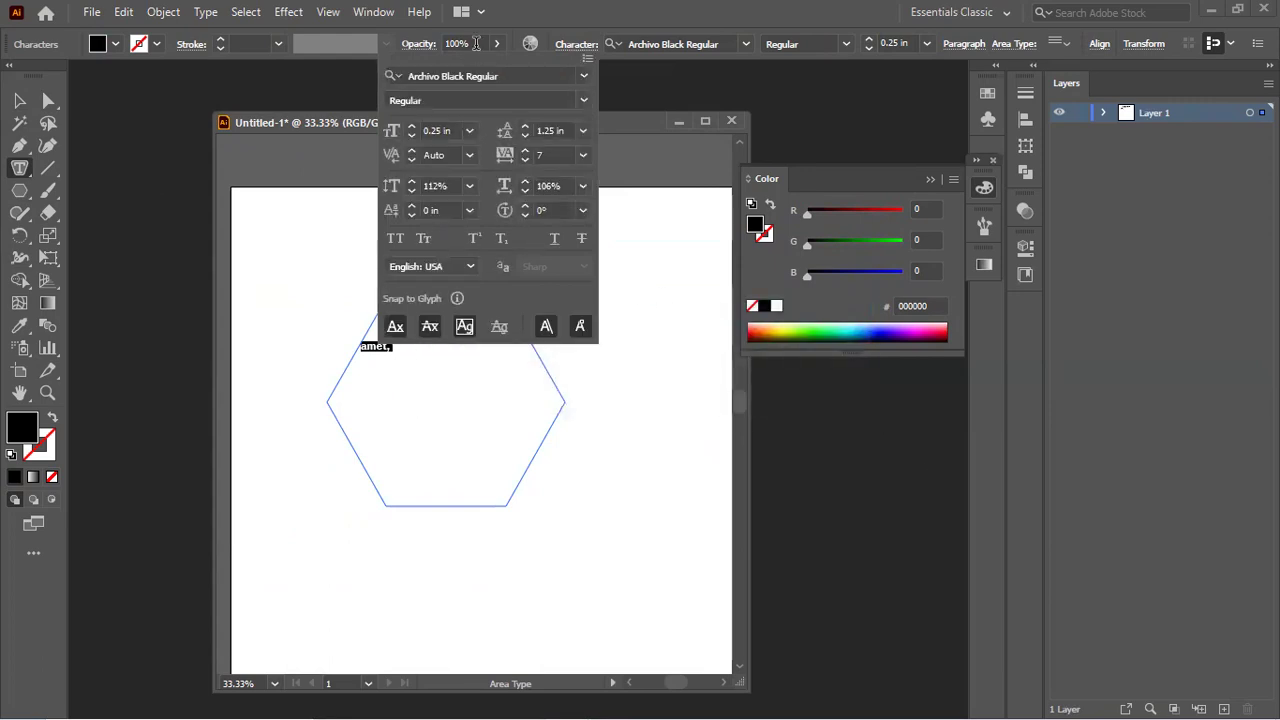
{"action": "left_click", "coordinate": [365, 126]}
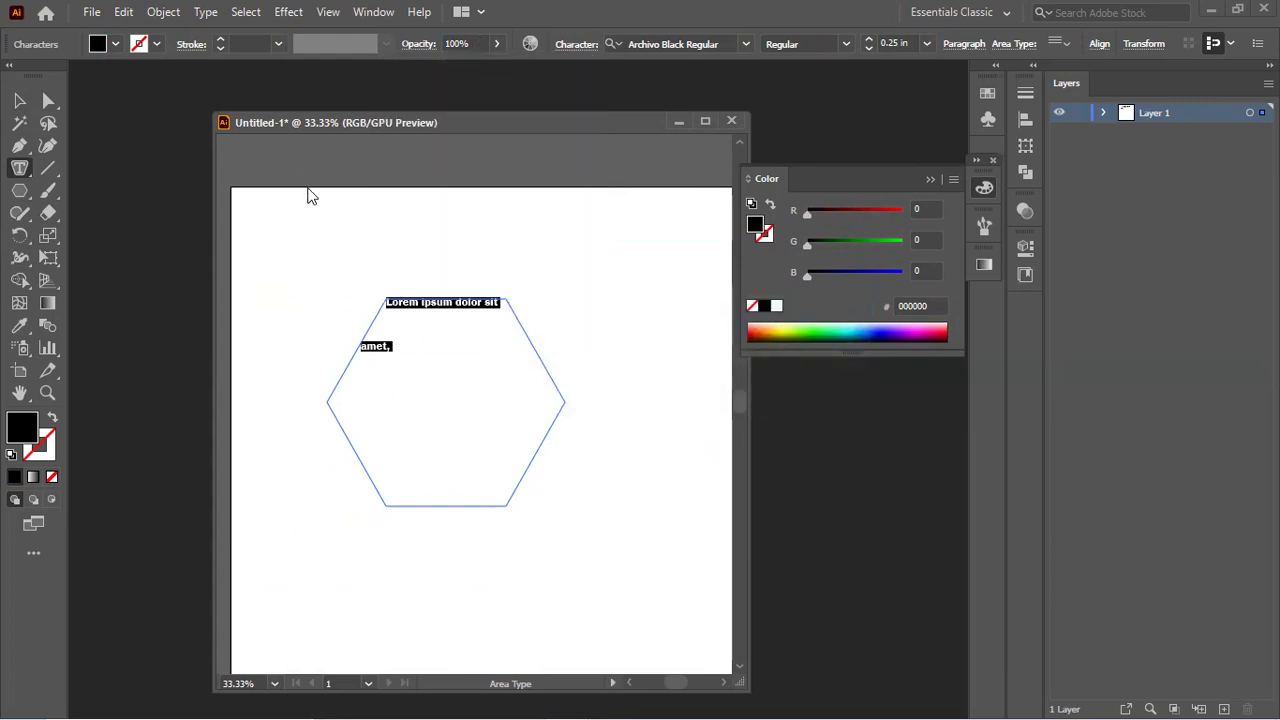
Step: Reduce the hexagon text's leading to 0.25 in in the Character settings
{"action": "left_click_drag", "start_coordinate": [478, 120], "coordinate": [357, 171]}
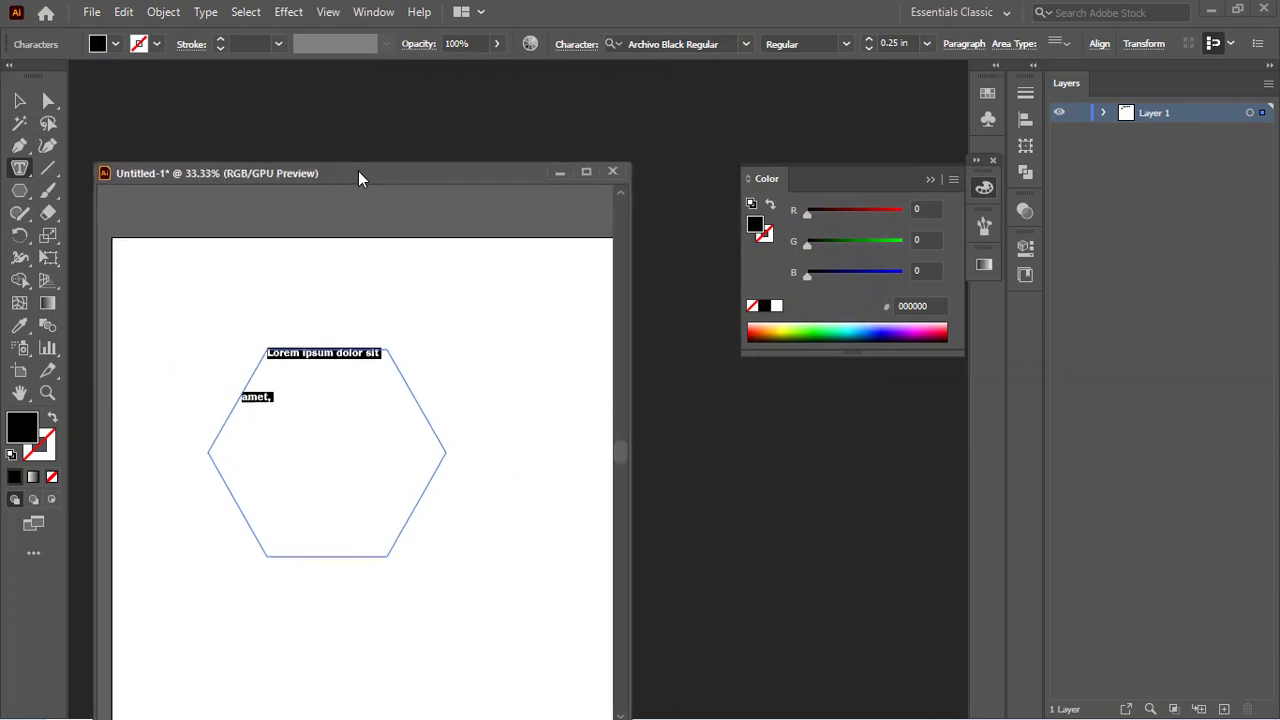
{"action": "left_click", "coordinate": [575, 45]}
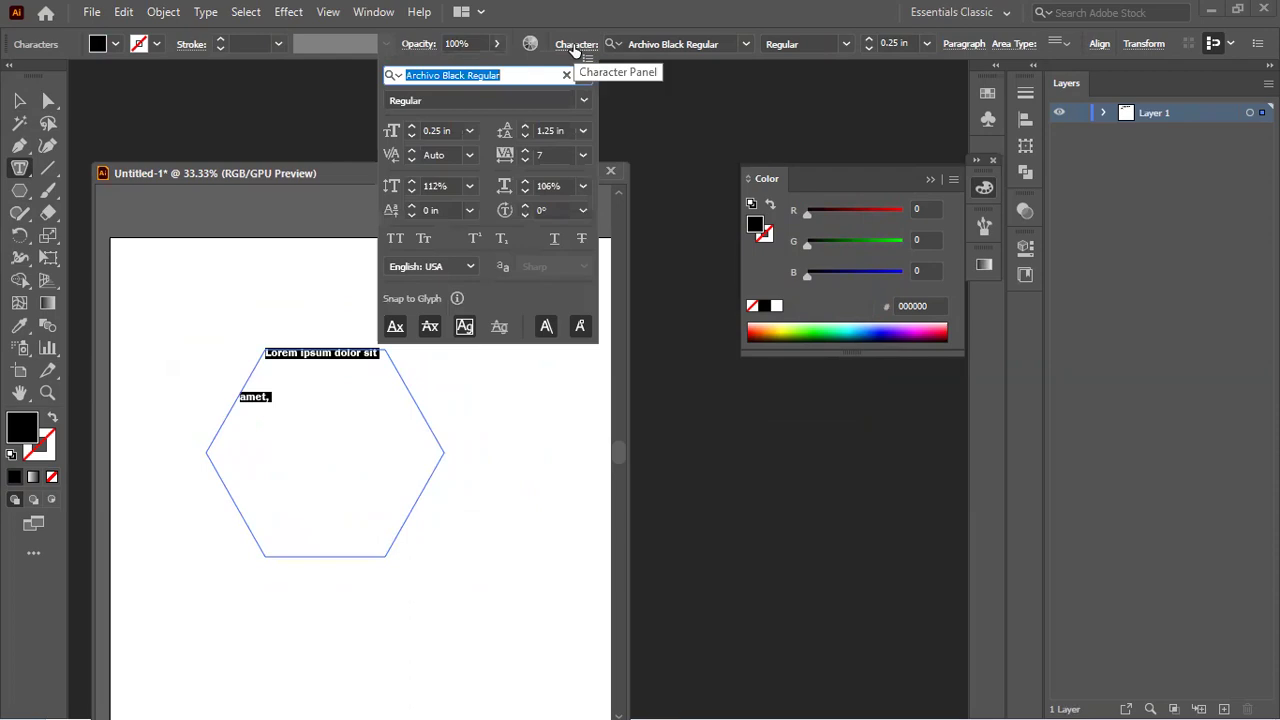
{"action": "left_click", "coordinate": [522, 135]}
{"action": "left_click", "coordinate": [522, 135]}
{"action": "left_click", "coordinate": [522, 135]}
{"action": "left_click", "coordinate": [522, 135]}
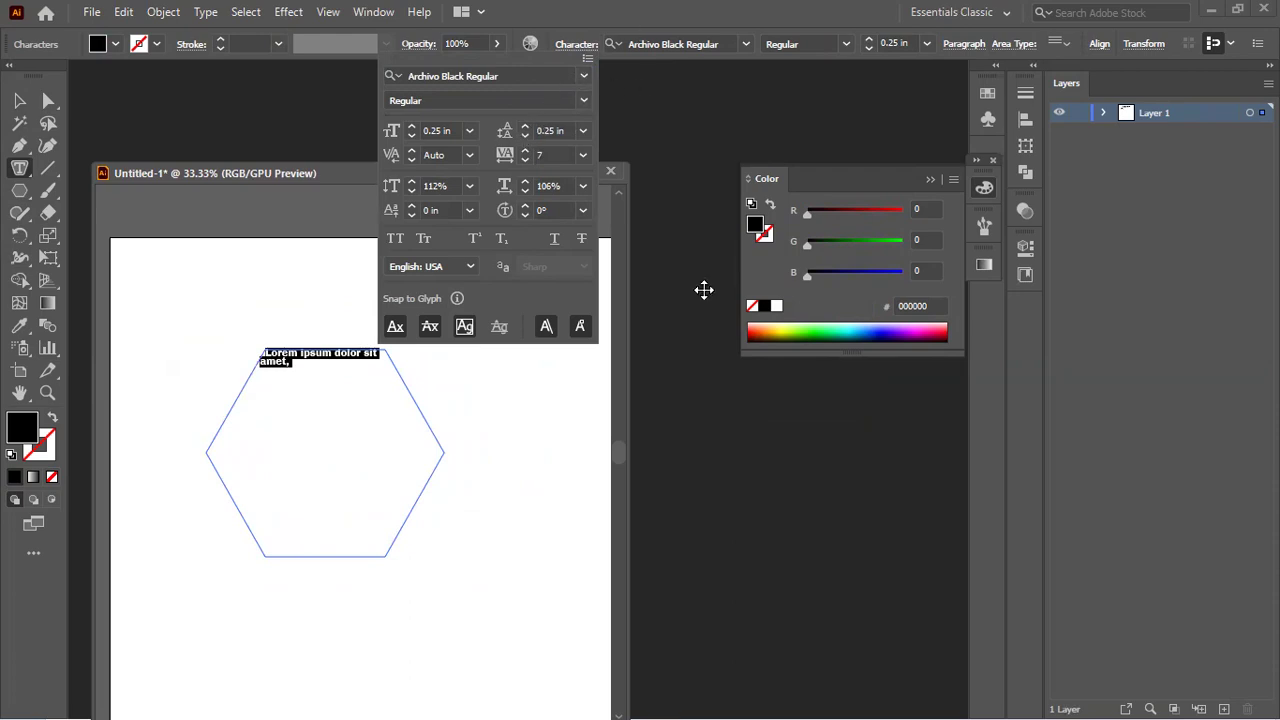
{"action": "left_click", "coordinate": [289, 371]}
Step: Type filler text after 'amet,' and paste copies until the hexagon is full
{"action": "left_click", "coordinate": [289, 371]}
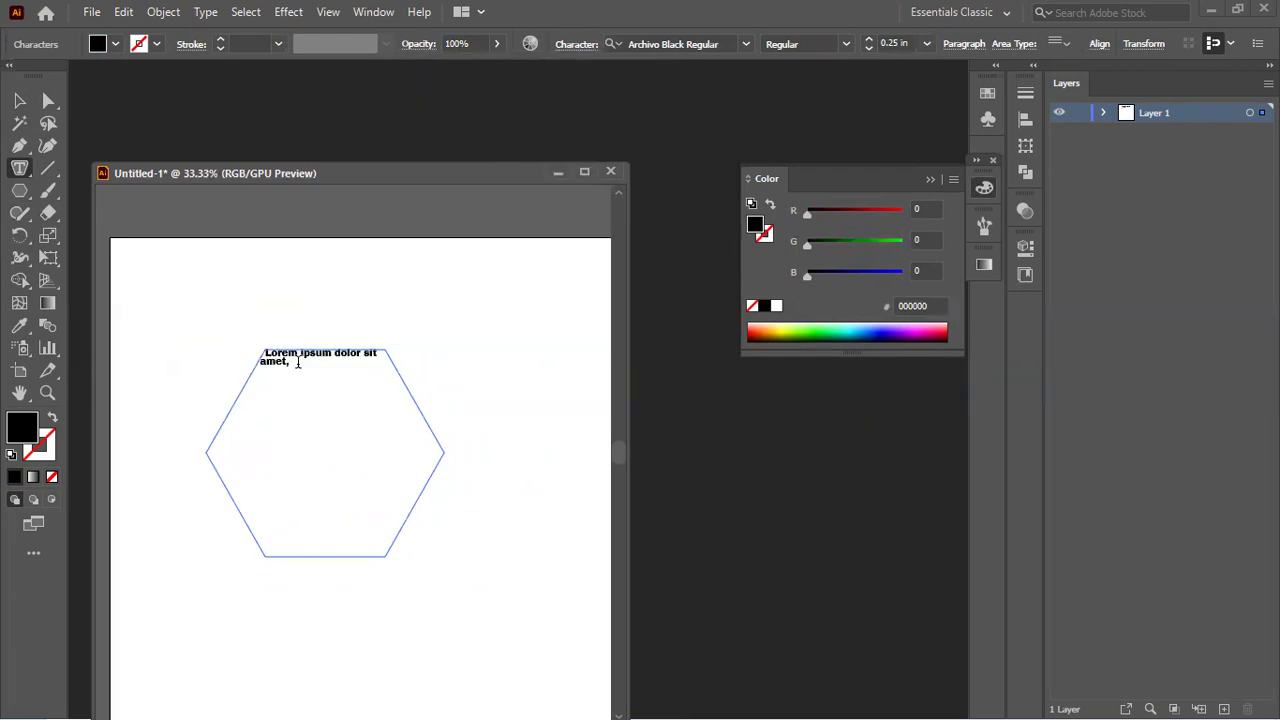
{"action": "type", "text": "d"}
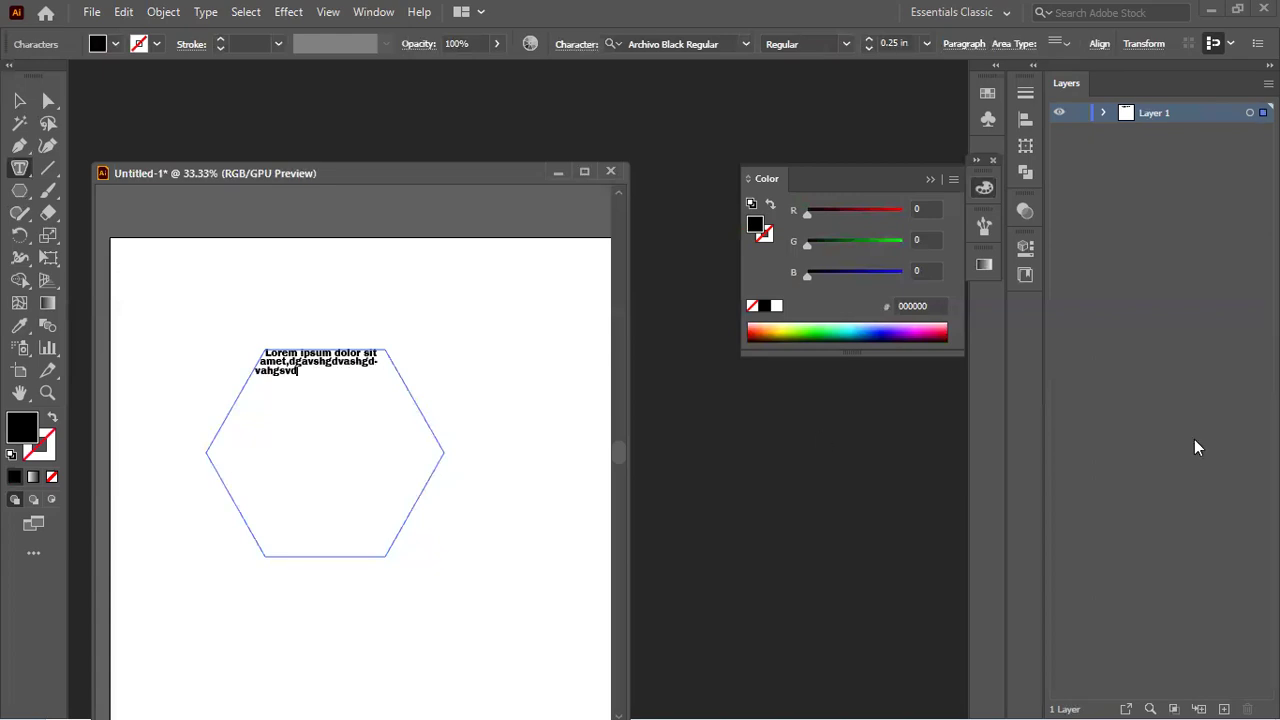
{"action": "type", "text": "gavshgdvashgdvahgsvdmhAGVSDHGvasdfAYSTDF ASF DJa sda SDYFAS"}
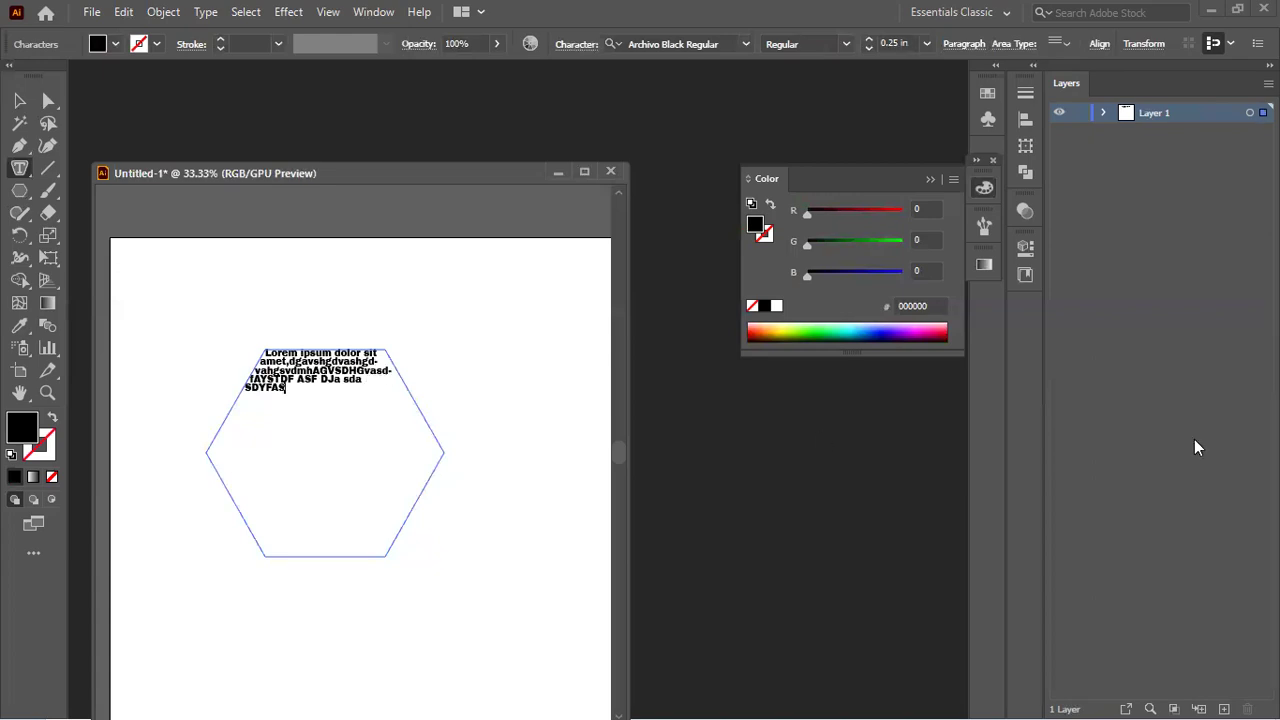
{"action": "type", "text": "GMFM hsgv dmfjhsg dmfhg sdhfg msd gfmausydga"}
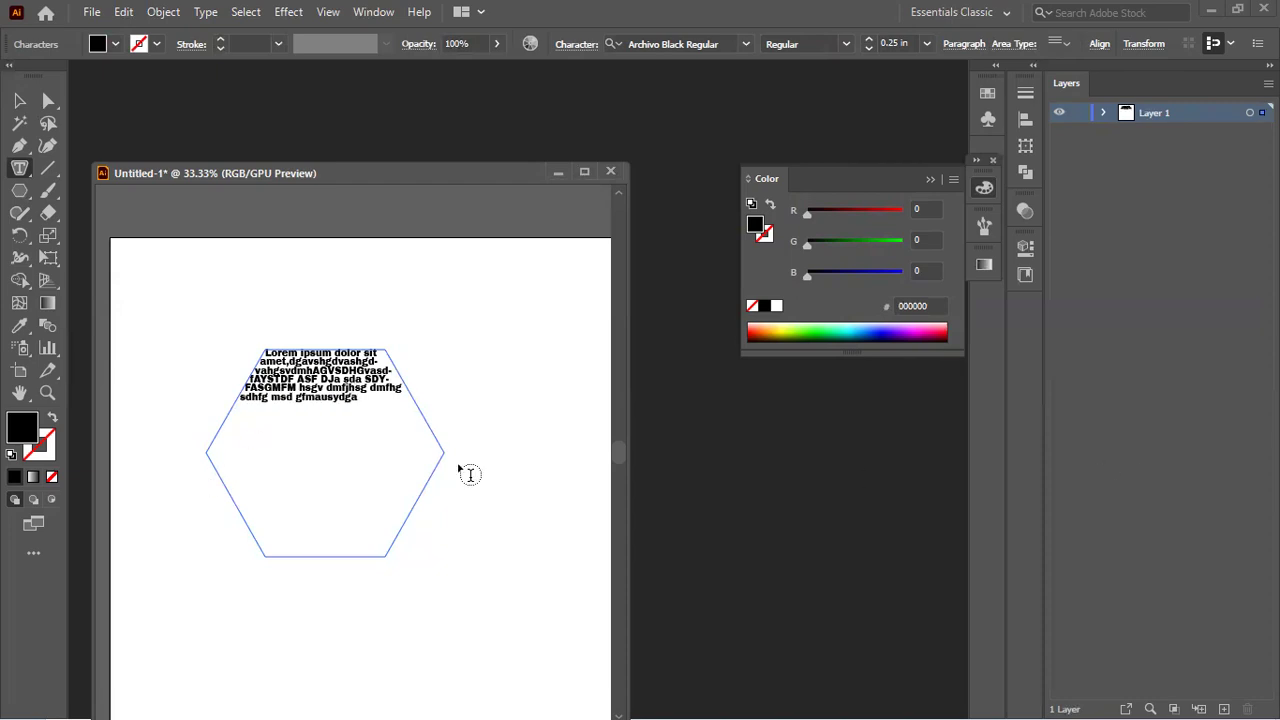
{"action": "key", "text": "ctrl+a"}
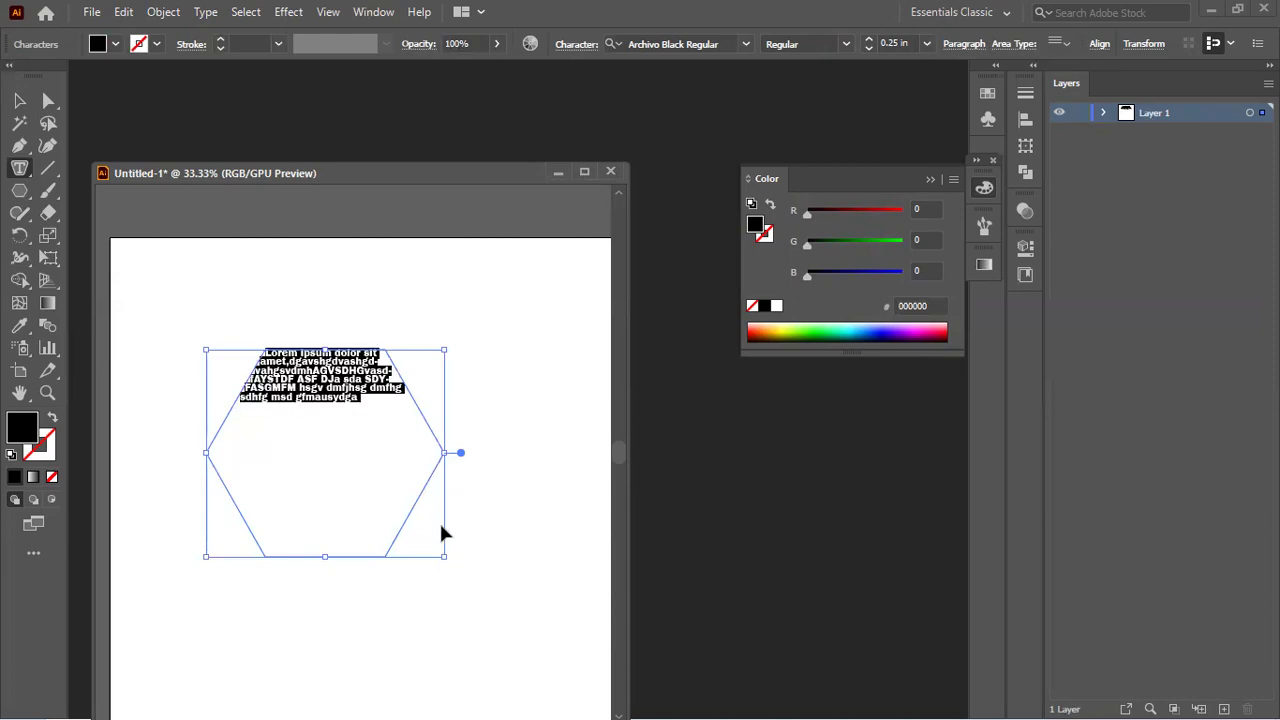
{"action": "key", "text": "ctrl+c"}
{"action": "key", "text": "ctrl+v"}
{"action": "key", "text": "ctrl+v"}
{"action": "key", "text": "ctrl+v"}
{"action": "key", "text": "ctrl+v"}
{"action": "key", "text": "ctrl+v"}
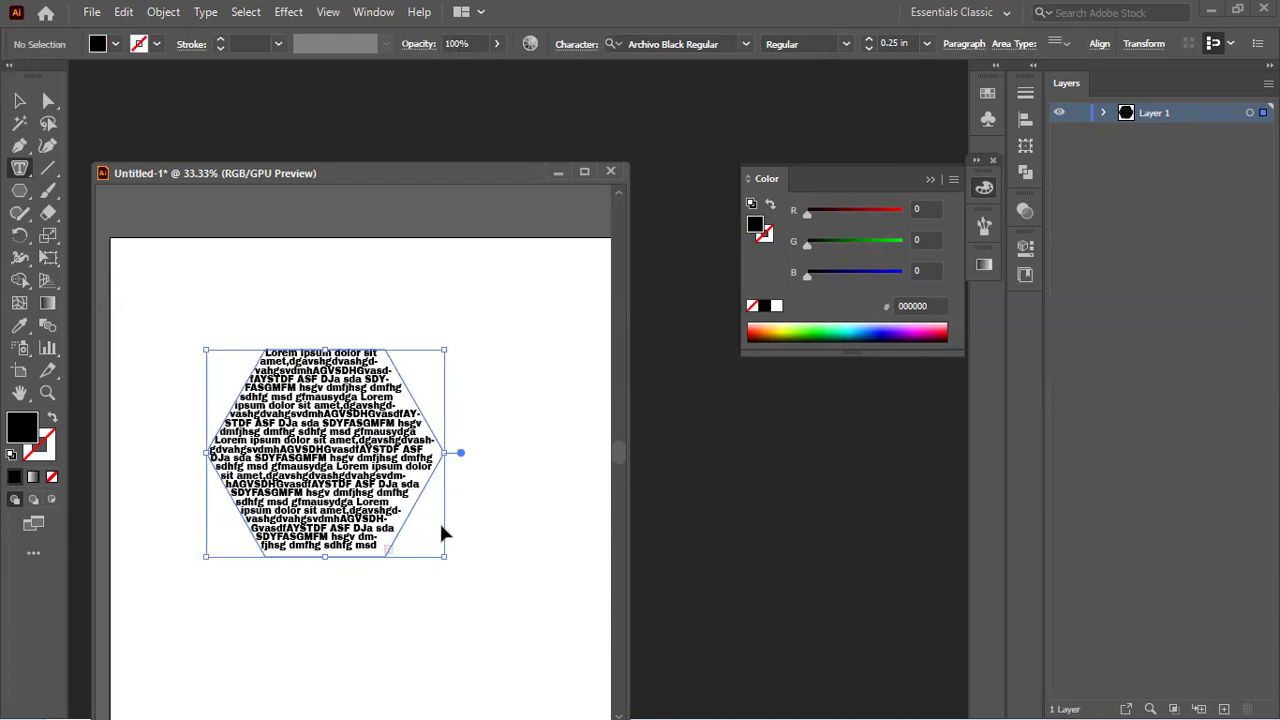
{"action": "key", "text": "ctrl+a"}
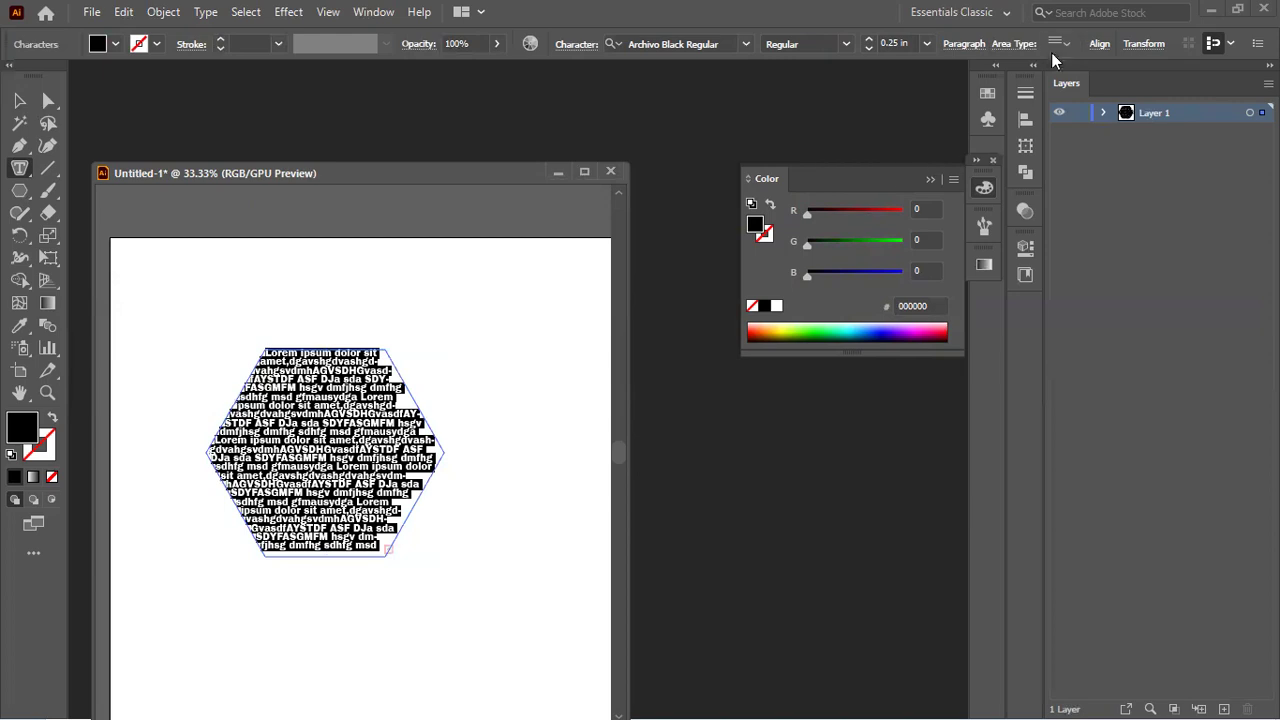
Step: Set the area type vertical alignment to Justify so text fills the hexagon's height
{"action": "left_click", "coordinate": [1070, 40]}
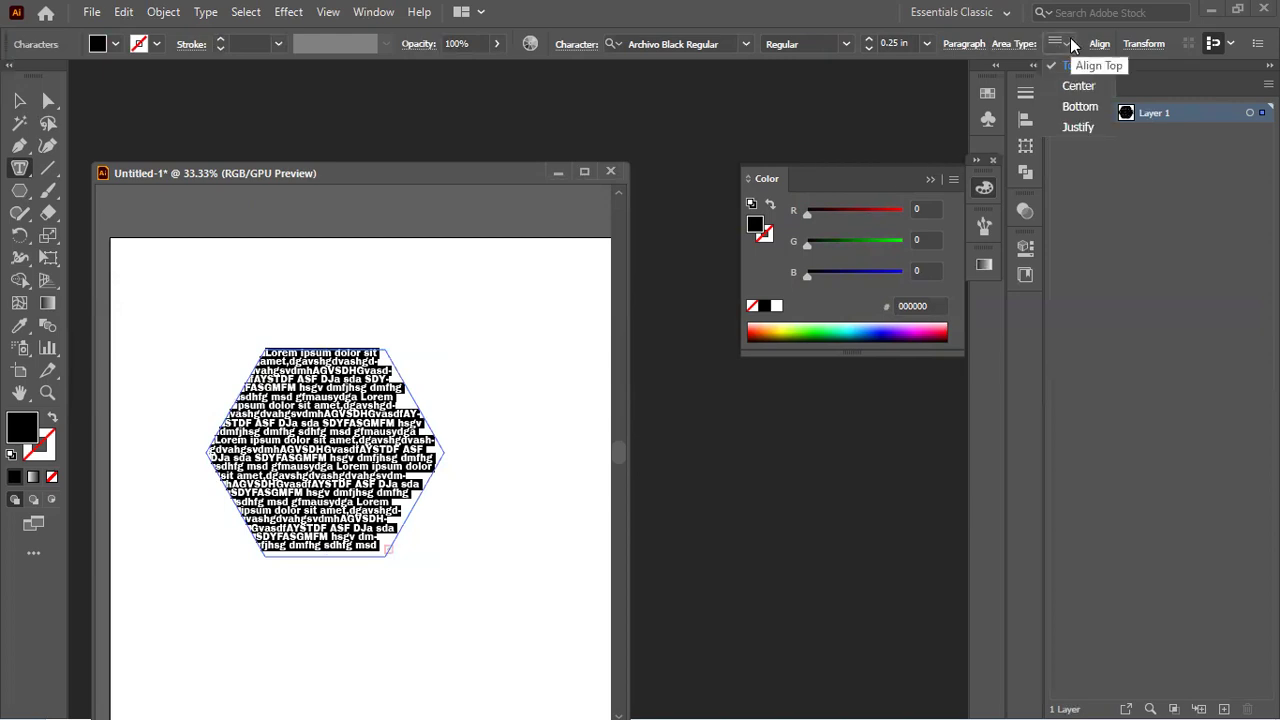
{"action": "left_click", "coordinate": [1072, 120]}
{"action": "left_click", "coordinate": [19, 100]}
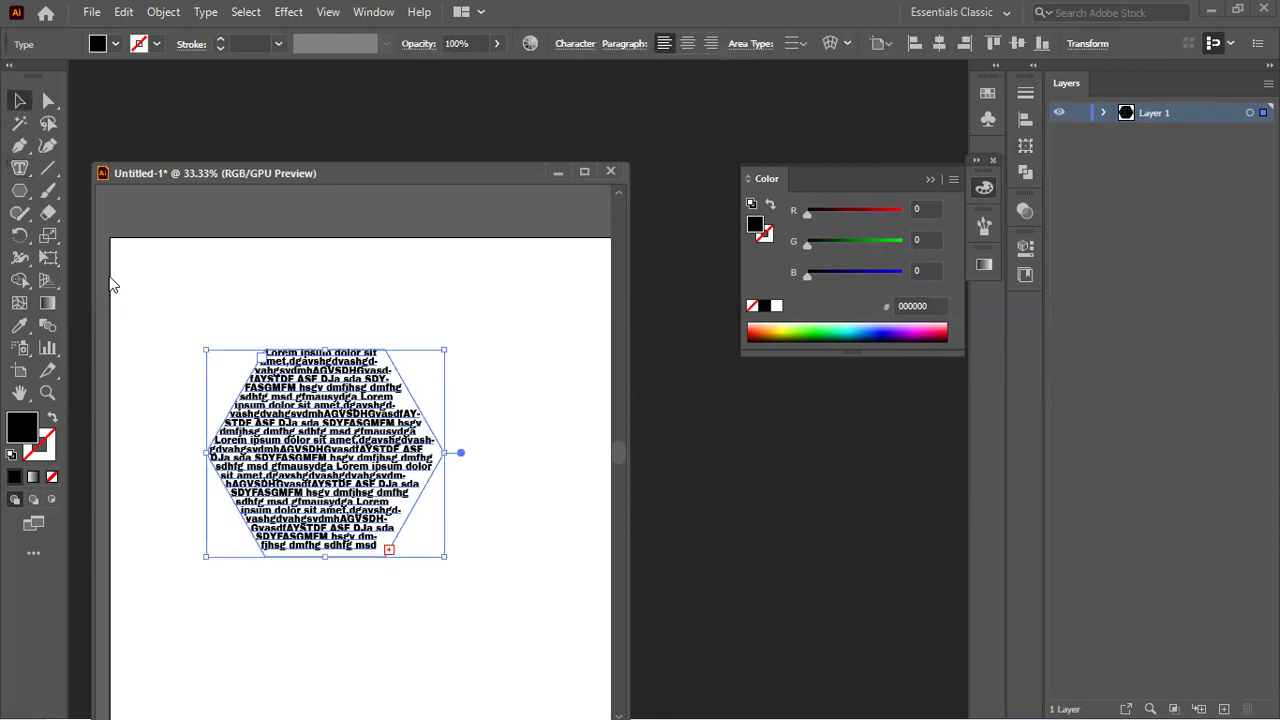
{"action": "left_click", "coordinate": [378, 291]}
Step: Select the hexagon text object with the Selection Tool and delete it
{"action": "scroll", "coordinate": [384, 447], "scroll_direction": "up", "scroll_amount": 3}
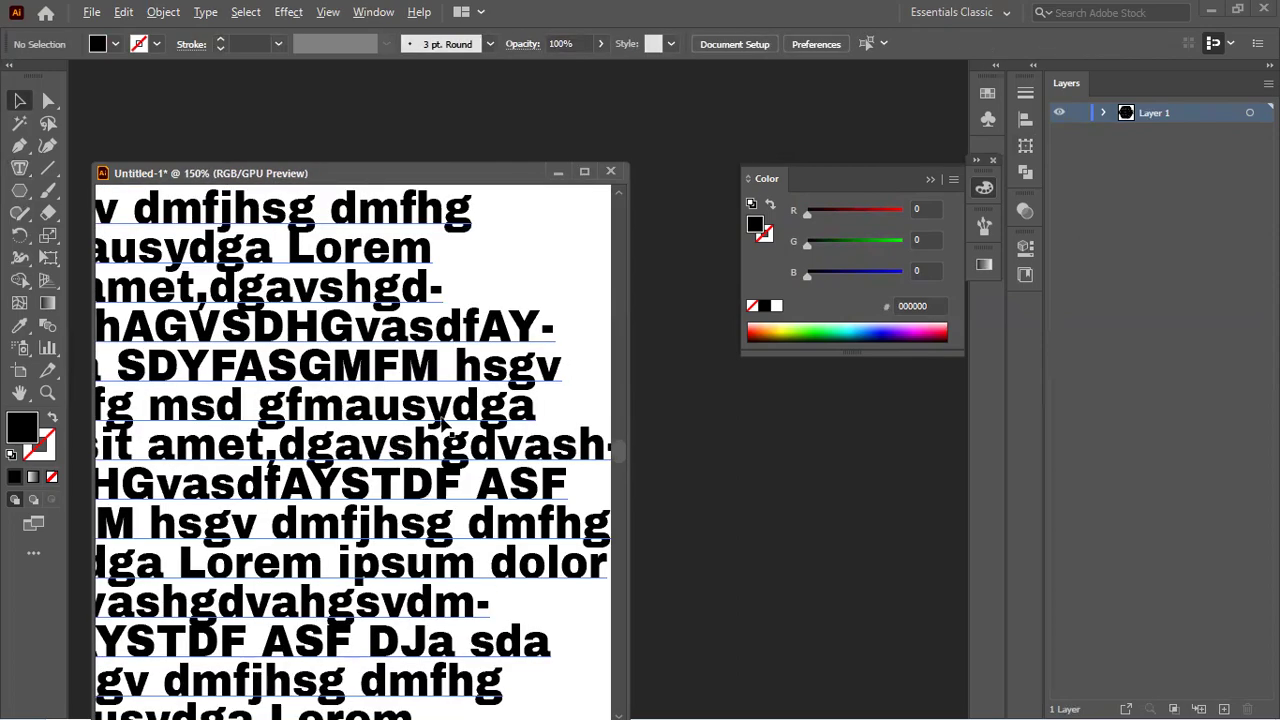
{"action": "scroll", "coordinate": [413, 404], "scroll_direction": "down", "scroll_amount": 4}
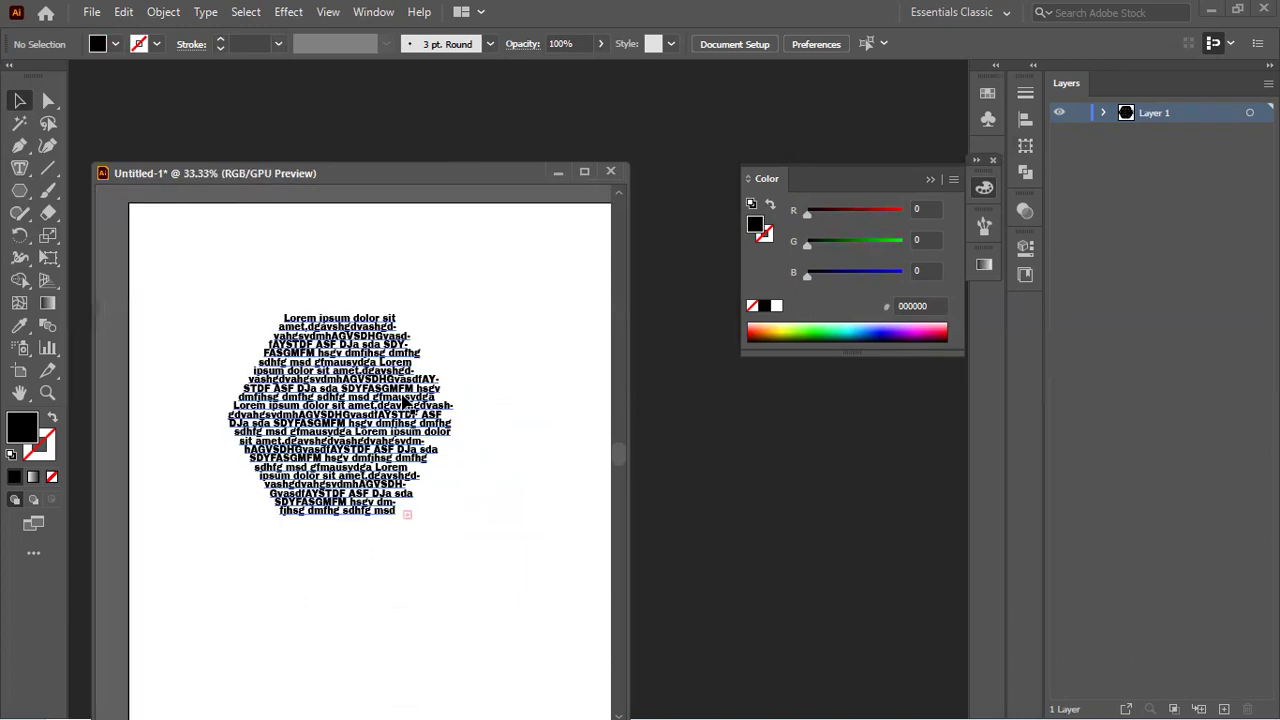
{"action": "left_click", "coordinate": [384, 494]}
{"action": "key", "text": "Delete"}
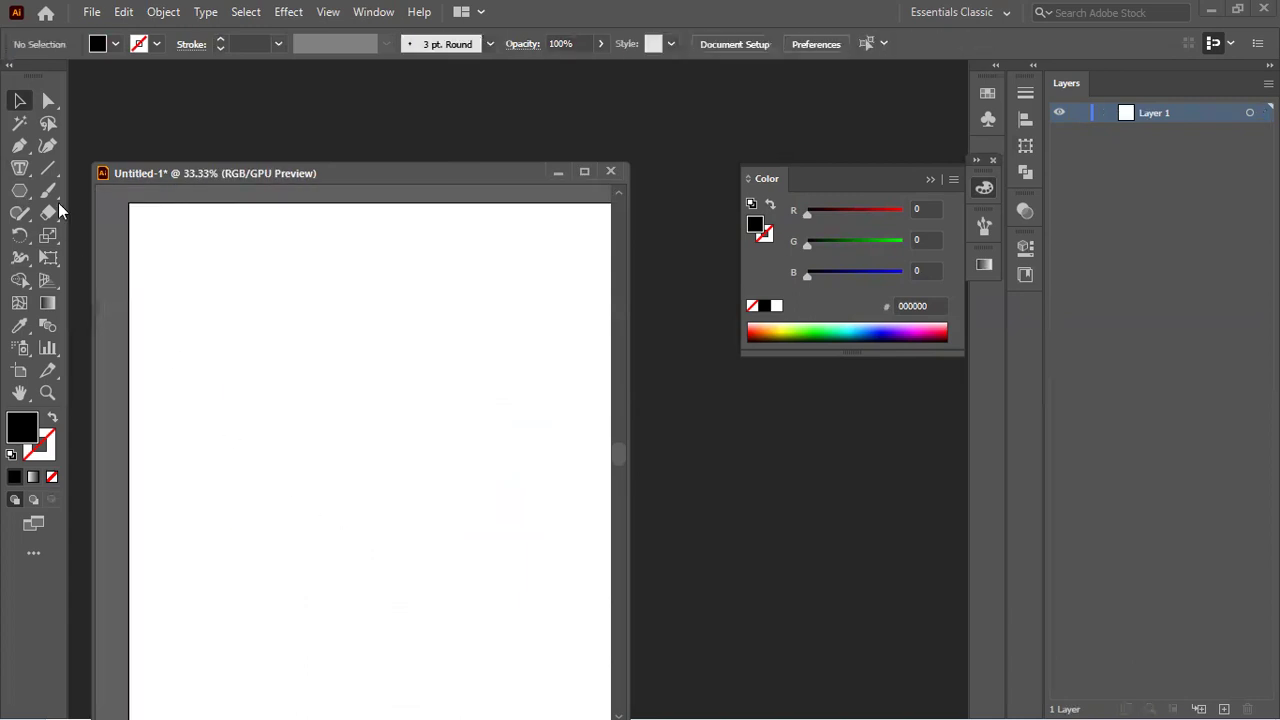
Step: Switch to the Pen Tool with fill set to None and a black stroke
{"action": "left_click", "coordinate": [28, 174]}
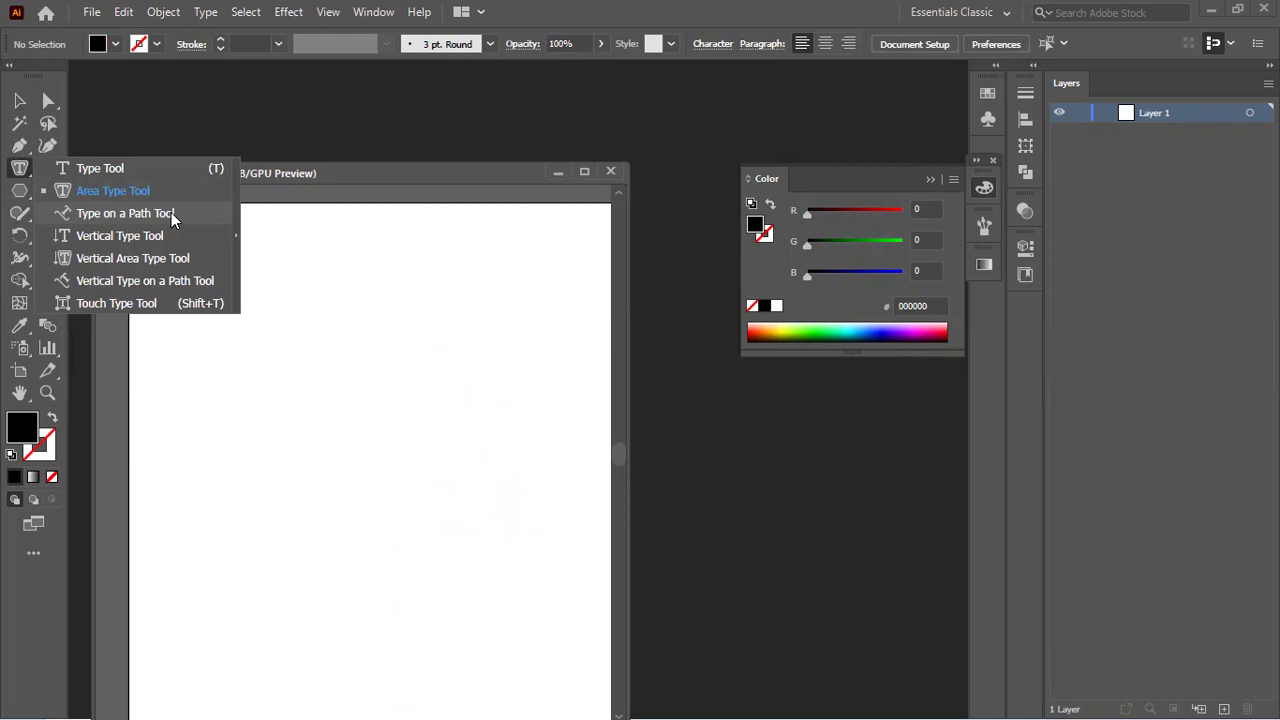
{"action": "left_click", "coordinate": [319, 174]}
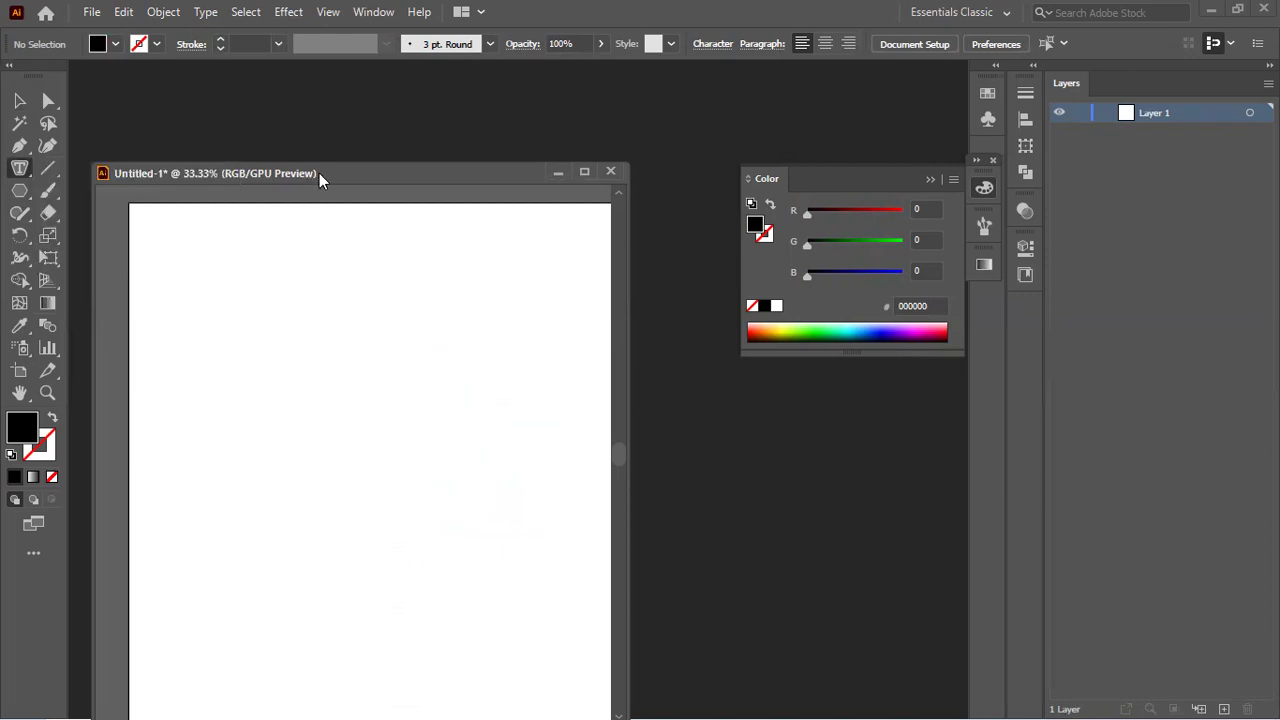
{"action": "left_click", "coordinate": [19, 145]}
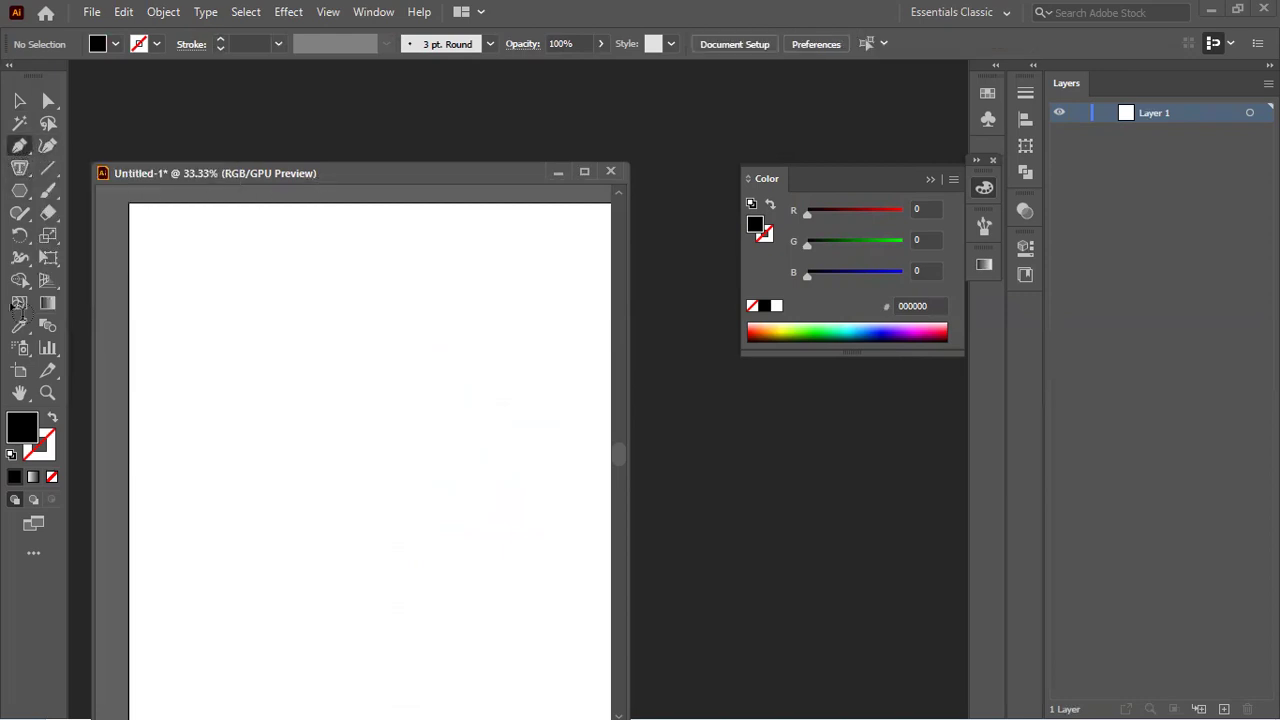
{"action": "left_click", "coordinate": [52, 417]}
Step: Draw a wavy curve across the upper artboard with three anchor points
{"action": "left_click", "coordinate": [176, 453]}
{"action": "left_click_drag", "start_coordinate": [331, 408], "coordinate": [443, 474]}
{"action": "left_click_drag", "start_coordinate": [496, 426], "coordinate": [544, 401]}
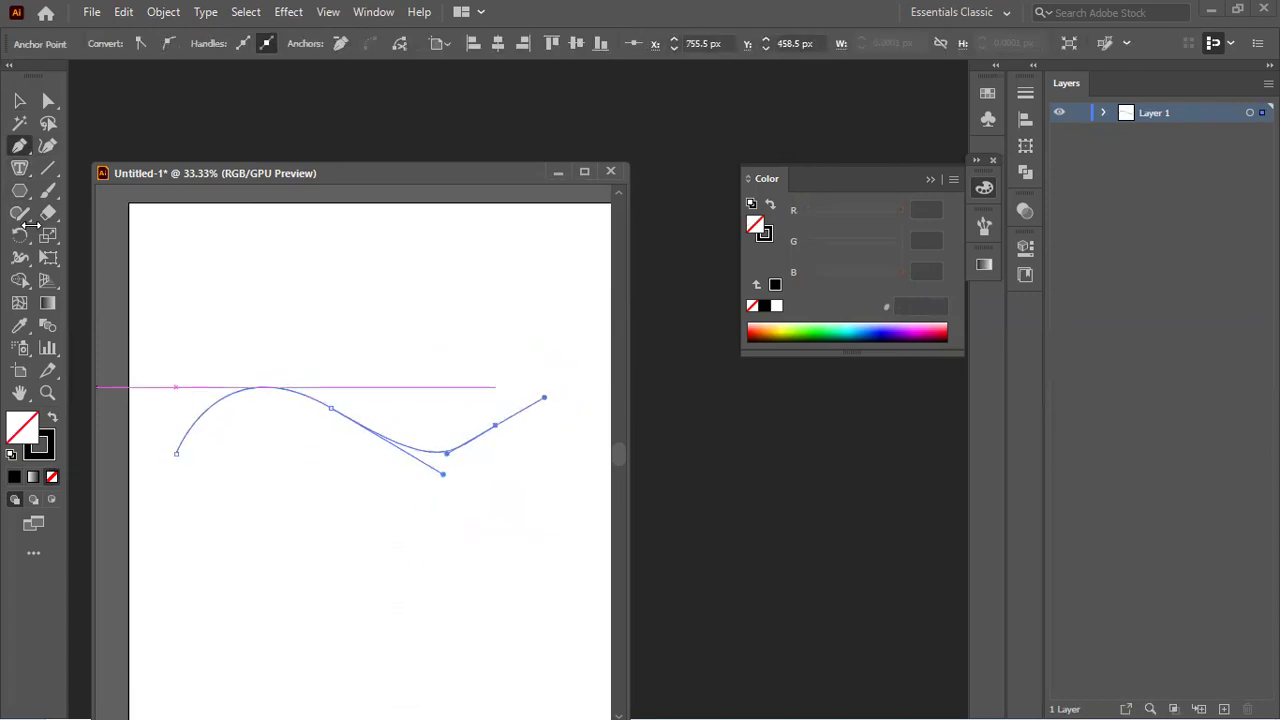
Step: Type 'ASA Sa AS ASFDASDF ASDF ASDF ASDFASDFASDF AWEF Sfasdfsdsd' along the curve using Type on a Path
{"action": "left_click", "coordinate": [17, 167]}
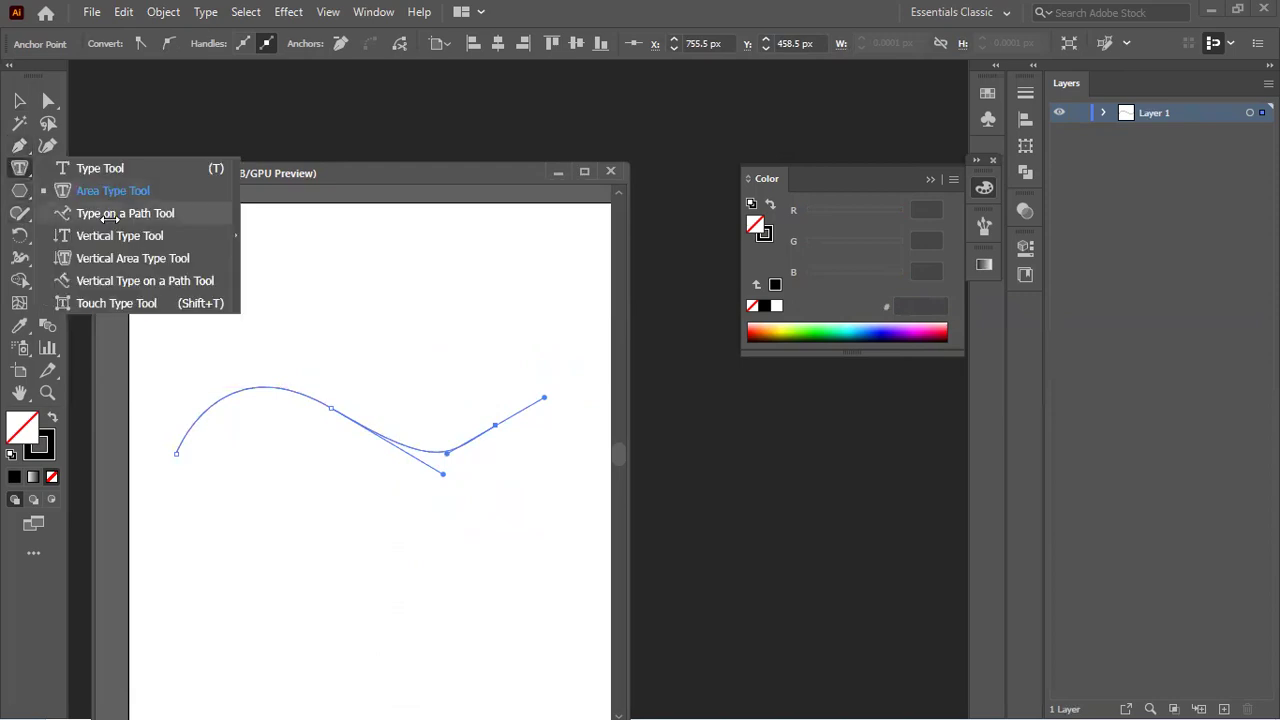
{"action": "left_click", "coordinate": [108, 216]}
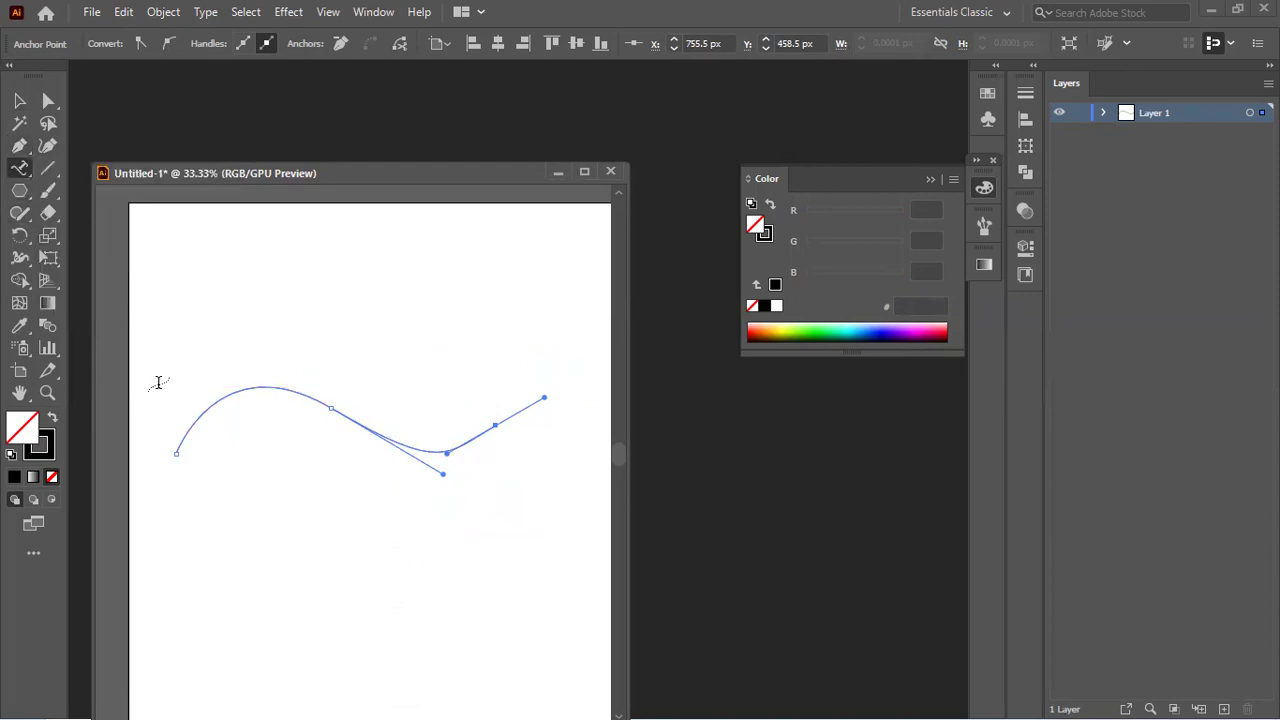
{"action": "left_click", "coordinate": [182, 438]}
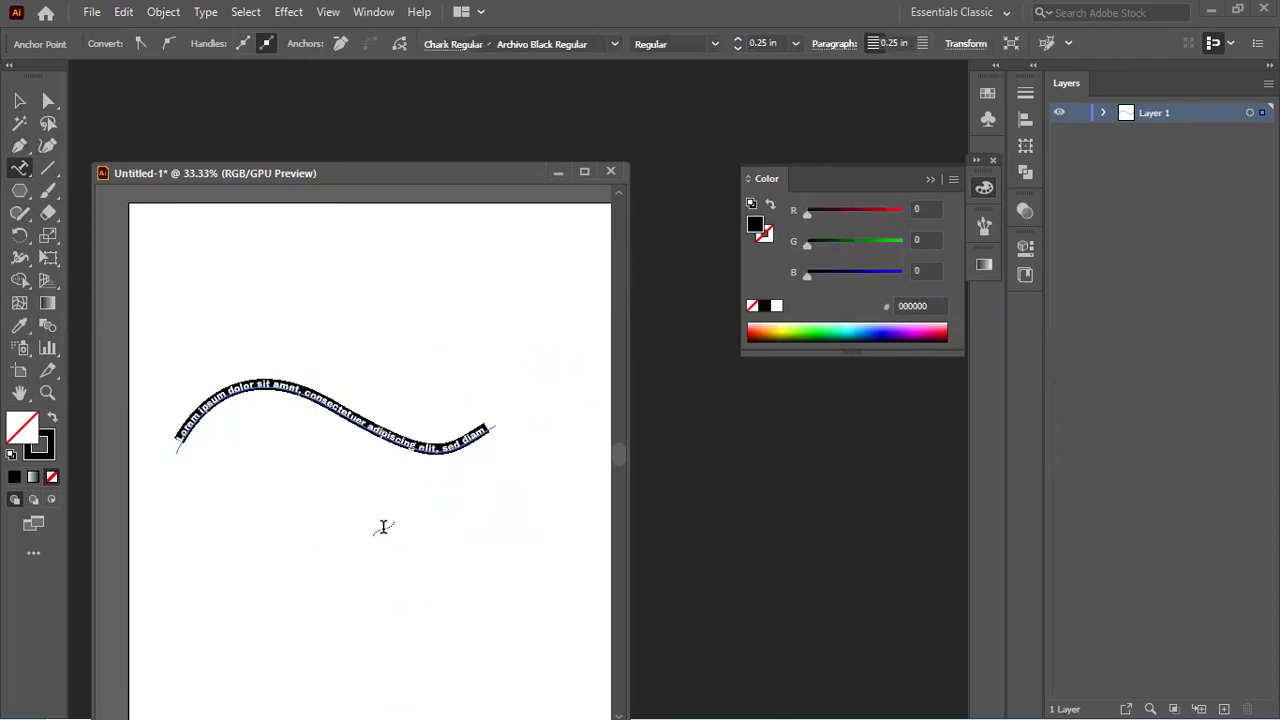
{"action": "type", "text": "ASA Sa AS"}
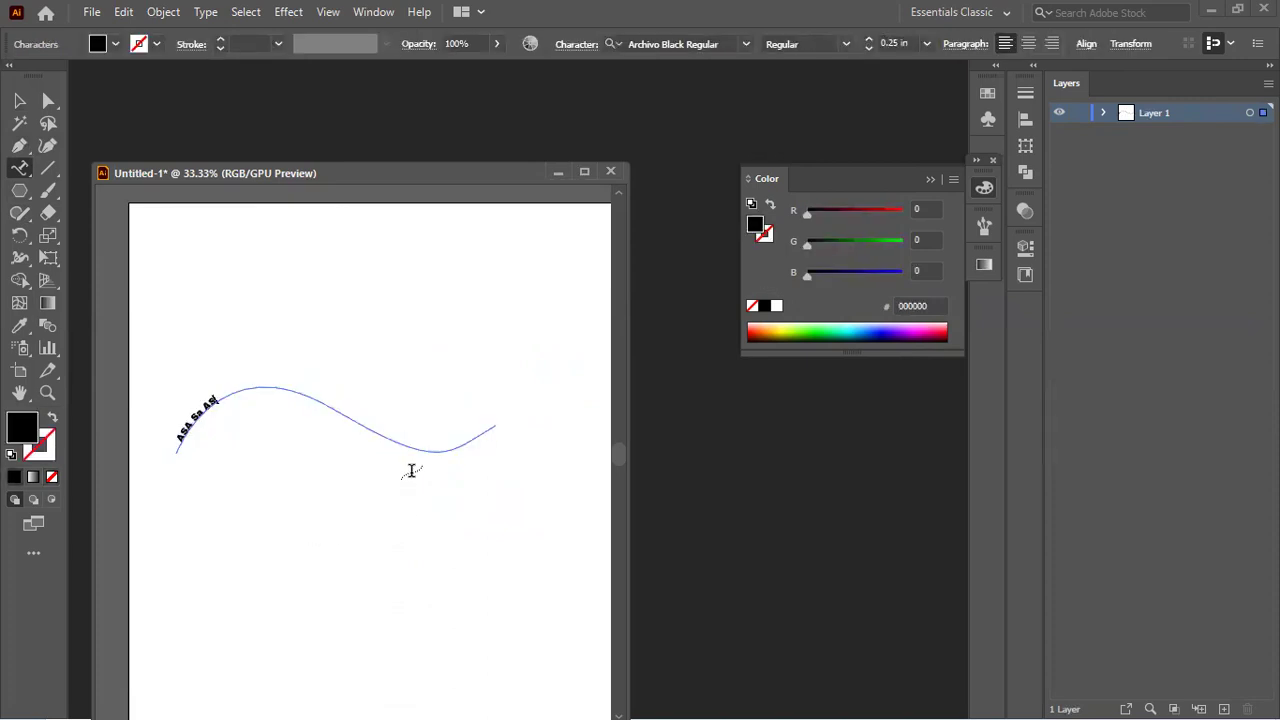
{"action": "type", "text": " ASFDASDF ASDF ASDF ASDFASDFASD"}
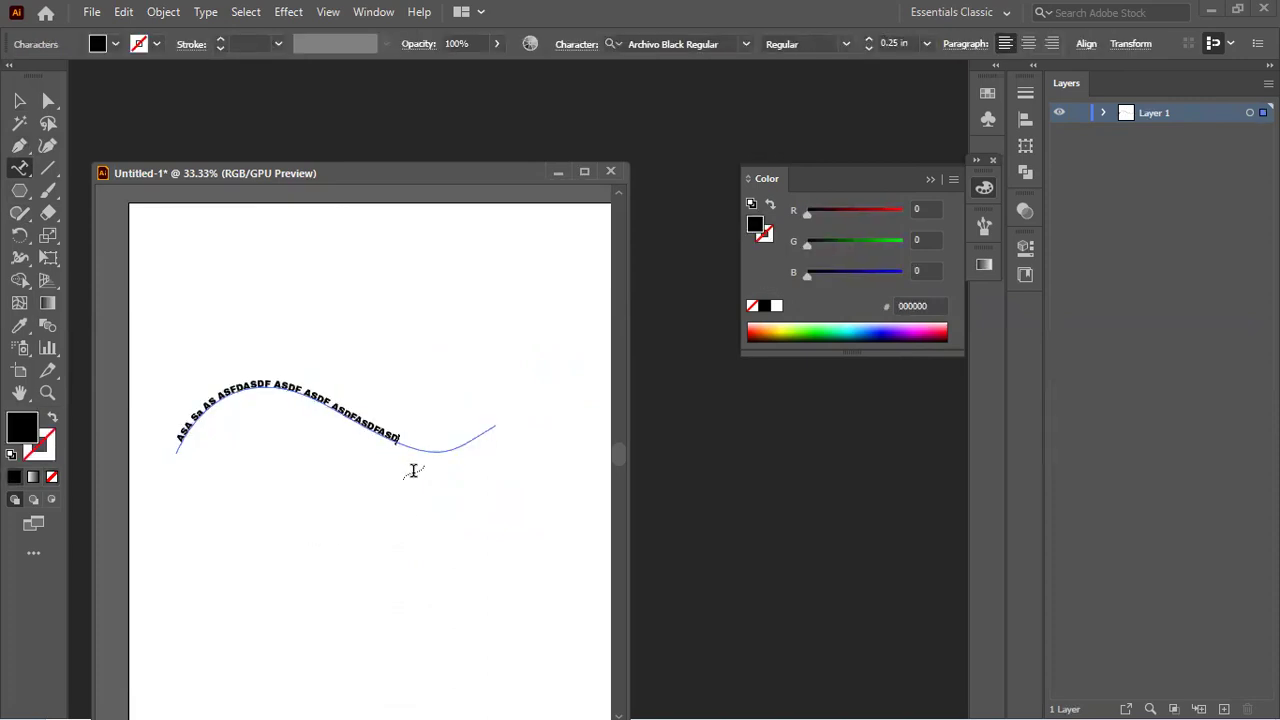
{"action": "type", "text": "F AWEF Sfasdfsdsd"}
{"action": "triple_click", "coordinate": [248, 374]}
{"action": "scroll", "coordinate": [357, 369], "scroll_direction": "up", "scroll_amount": 1}
{"action": "scroll", "coordinate": [357, 369], "scroll_direction": "down", "scroll_amount": 1}
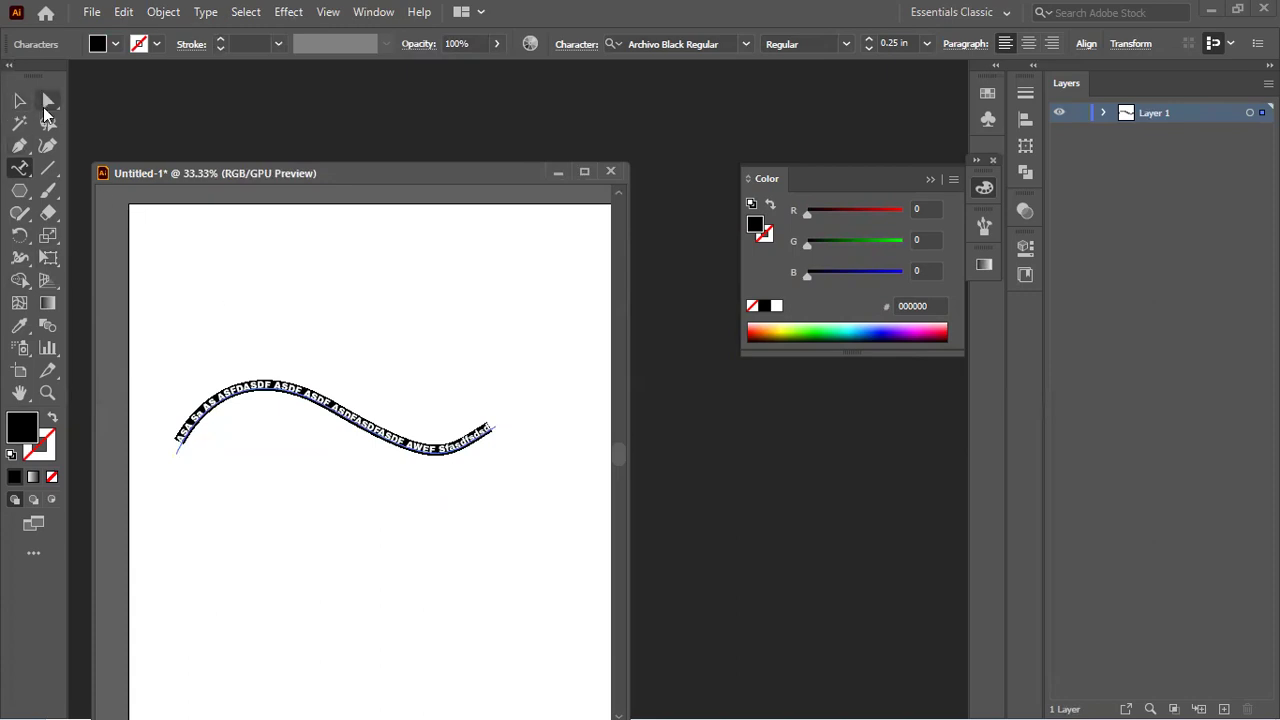
{"action": "left_click", "coordinate": [19, 100]}
Step: Drag a middle anchor's direction handle with Direct Selection to reshape the curve's bend
{"action": "left_click", "coordinate": [266, 434]}
{"action": "scroll", "coordinate": [372, 385], "scroll_direction": "up", "scroll_amount": 1}
{"action": "scroll", "coordinate": [372, 385], "scroll_direction": "up", "scroll_amount": 1}
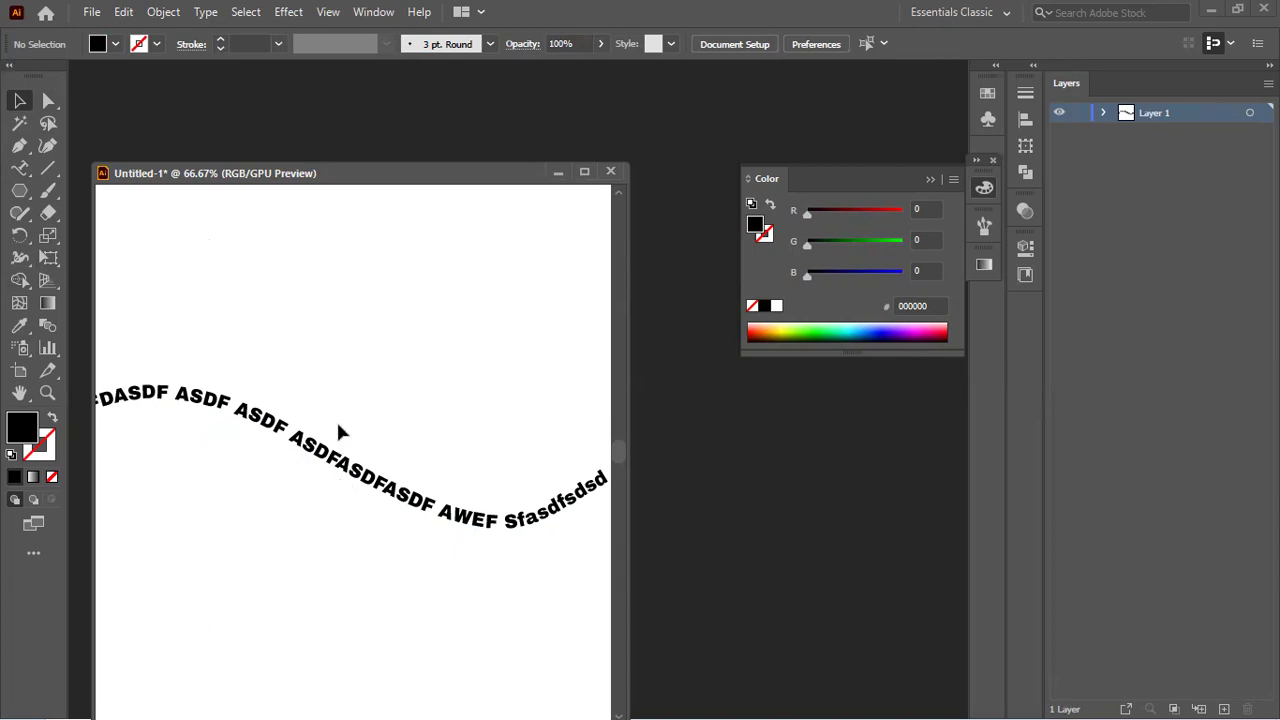
{"action": "scroll", "coordinate": [338, 426], "scroll_direction": "down", "scroll_amount": 2}
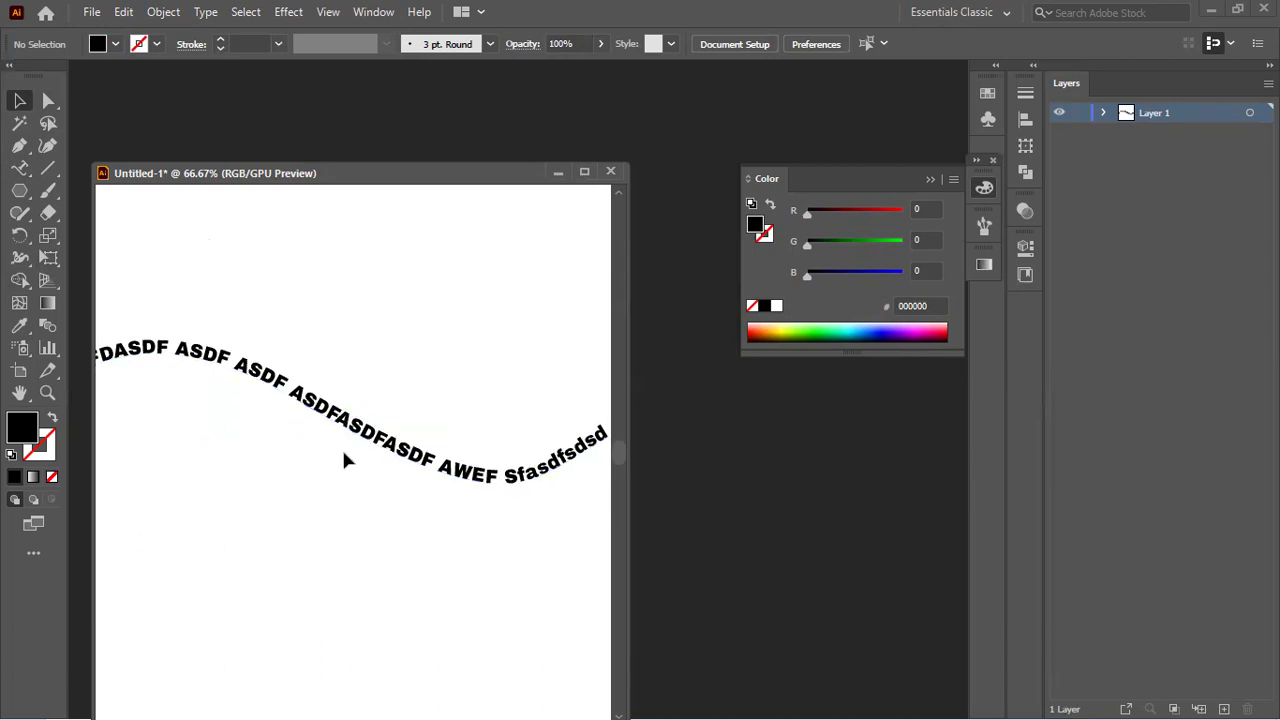
{"action": "left_click", "coordinate": [357, 426]}
{"action": "left_click", "coordinate": [48, 100]}
{"action": "scroll", "coordinate": [315, 340], "scroll_direction": "down", "scroll_amount": 1}
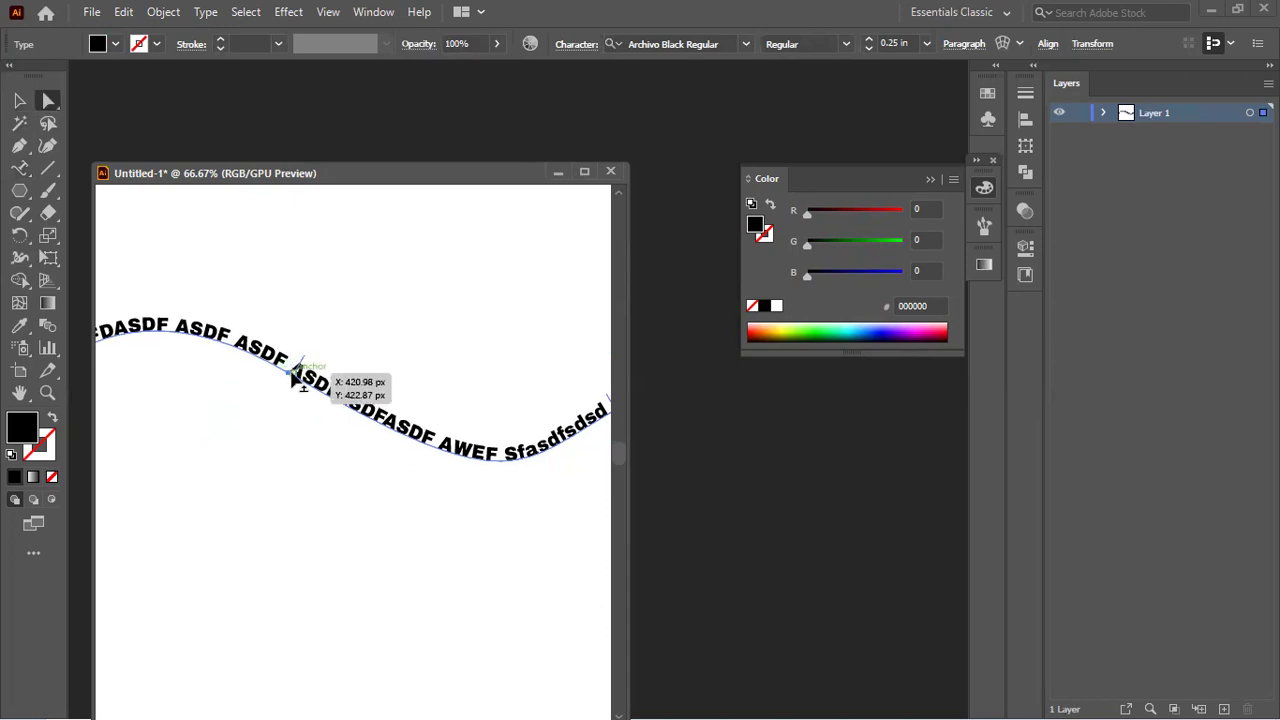
{"action": "left_click", "coordinate": [289, 372]}
{"action": "scroll", "coordinate": [303, 396], "scroll_direction": "down", "scroll_amount": 2}
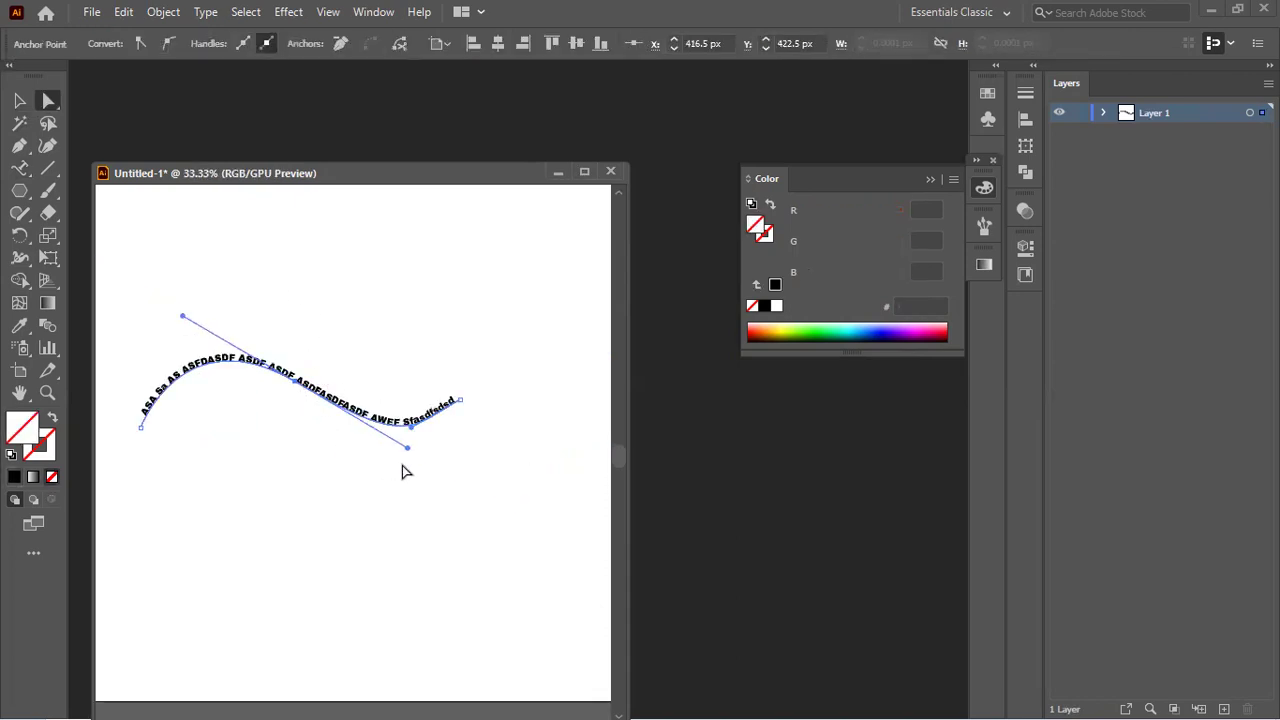
{"action": "mouse_move", "coordinate": [408, 448]}
{"action": "left_mouse_down"}
{"action": "mouse_move", "coordinate": [405, 324]}
{"action": "mouse_move", "coordinate": [390, 452]}
{"action": "mouse_move", "coordinate": [440, 522]}
{"action": "mouse_move", "coordinate": [418, 456]}
{"action": "left_mouse_up"}
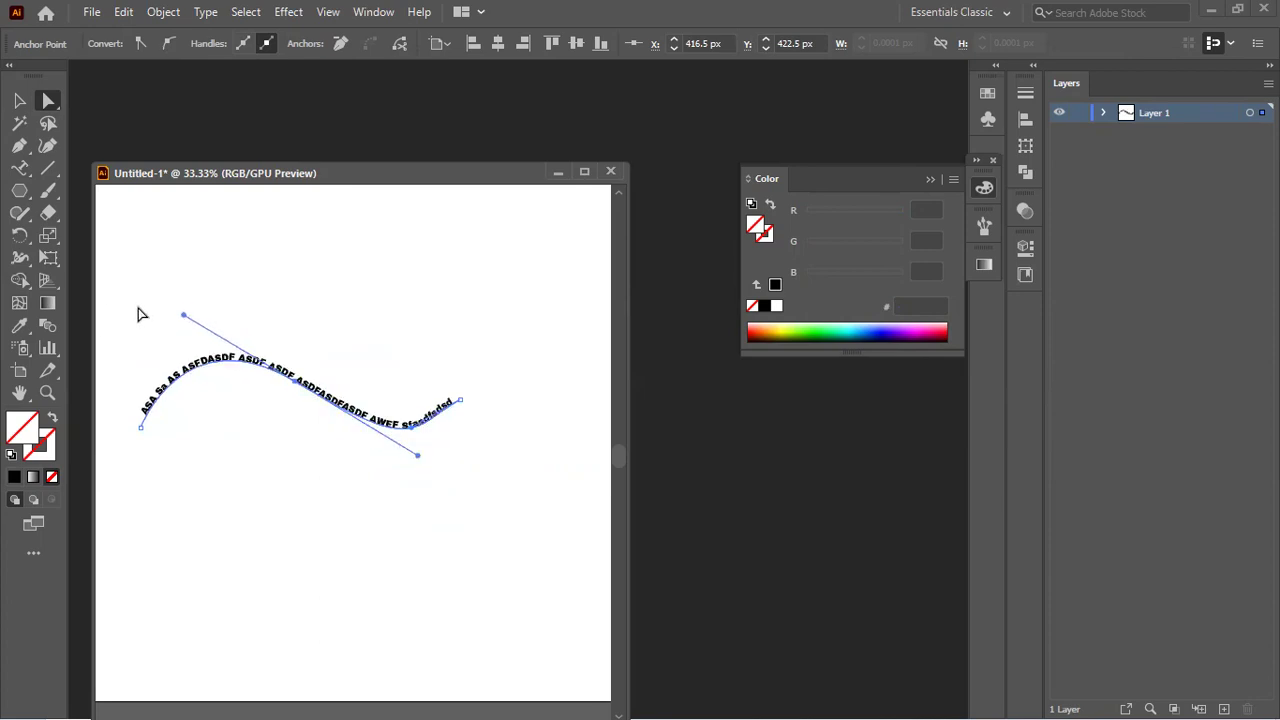
{"action": "left_click", "coordinate": [19, 101]}
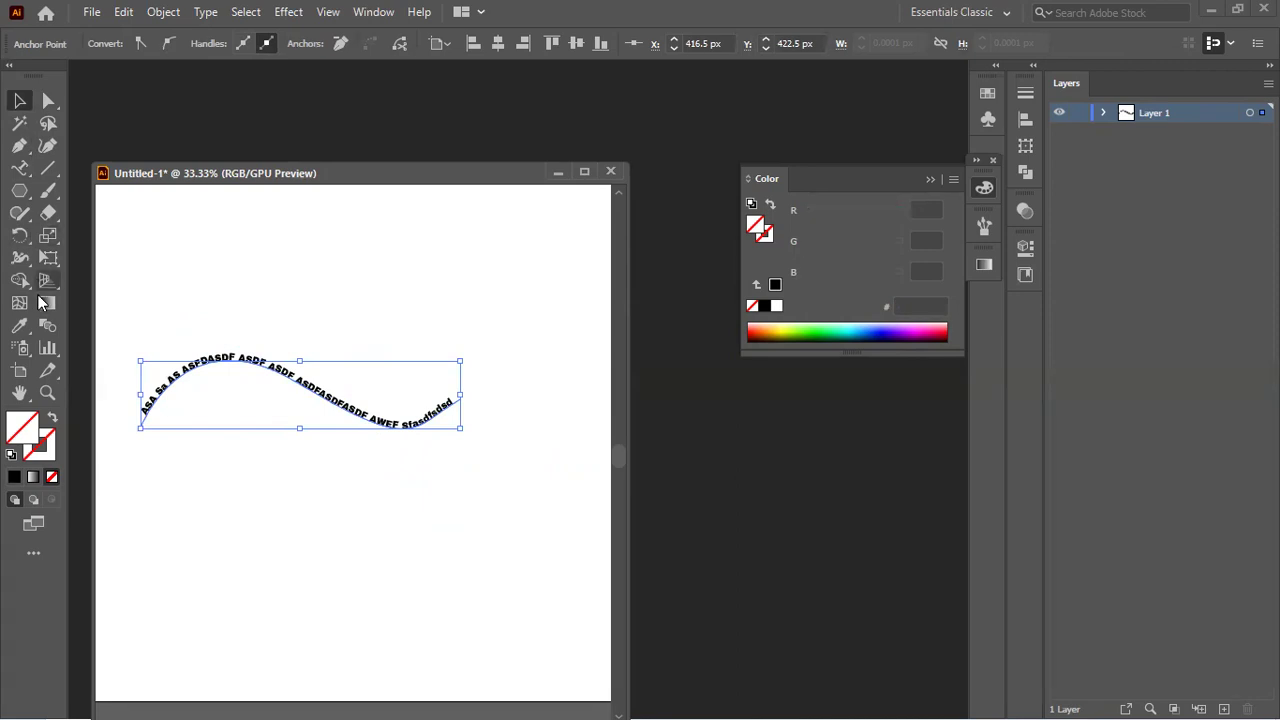
{"action": "left_click", "coordinate": [18, 168]}
{"action": "left_click", "coordinate": [79, 169]}
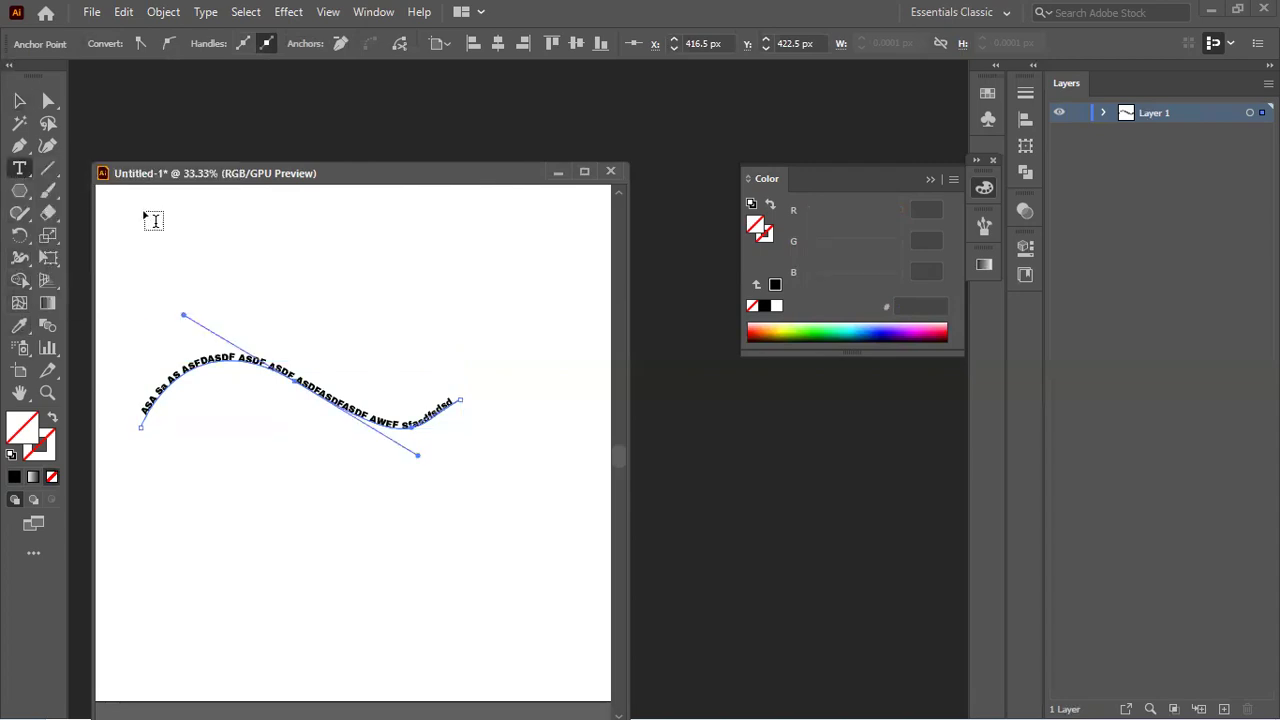
{"action": "left_click", "coordinate": [19, 102]}
{"action": "left_click", "coordinate": [19, 168]}
{"action": "left_click", "coordinate": [214, 356]}
{"action": "key", "text": "ctrl+a"}
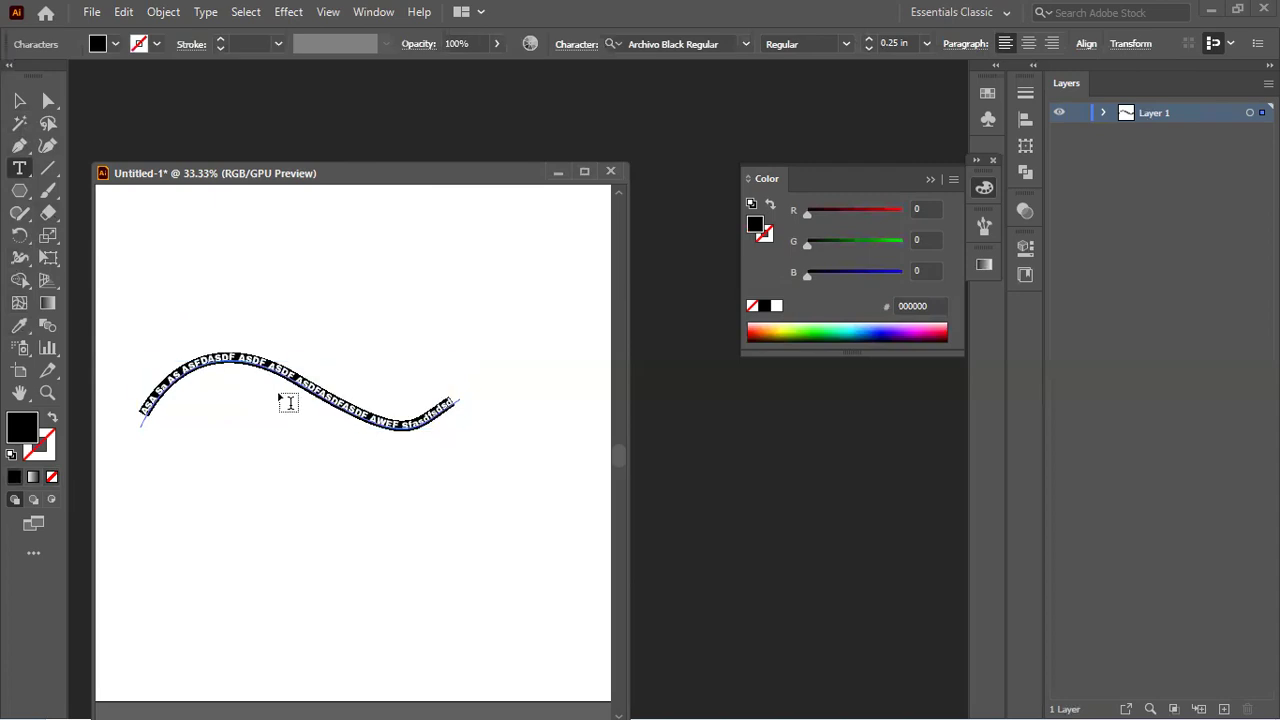
{"action": "left_click", "coordinate": [579, 47]}
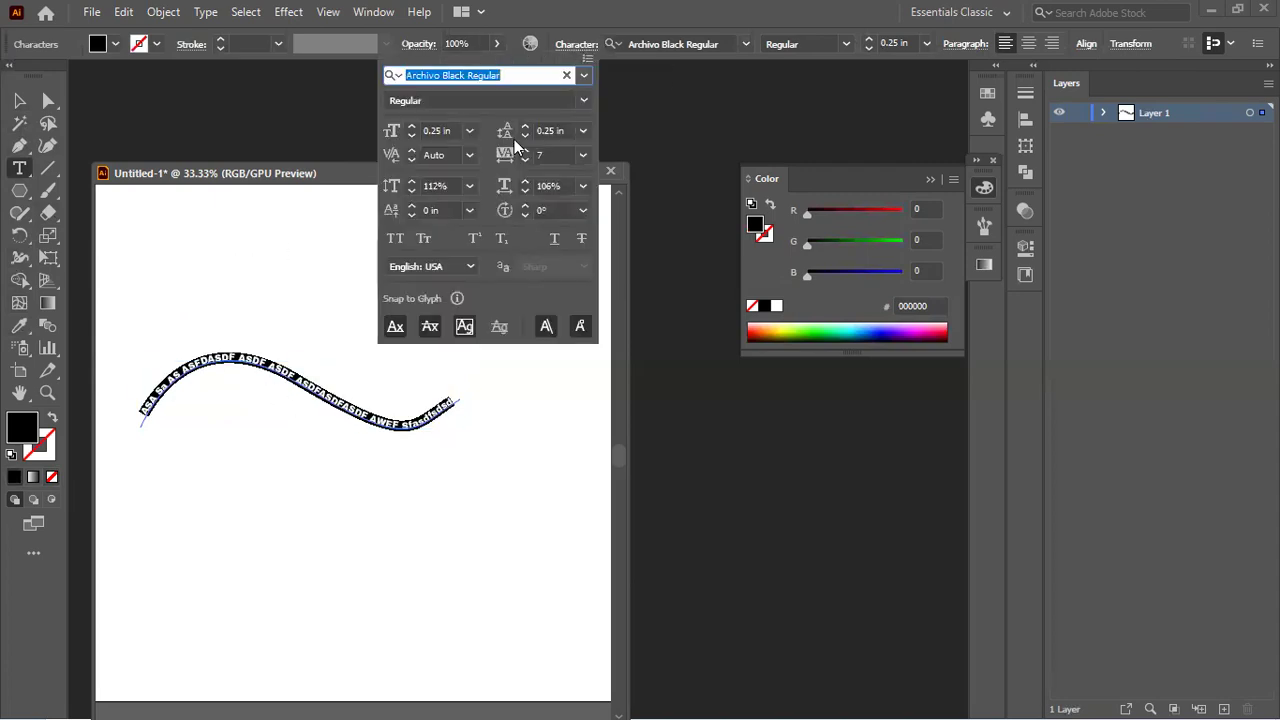
{"action": "left_click", "coordinate": [395, 328]}
{"action": "left_click", "coordinate": [19, 100]}
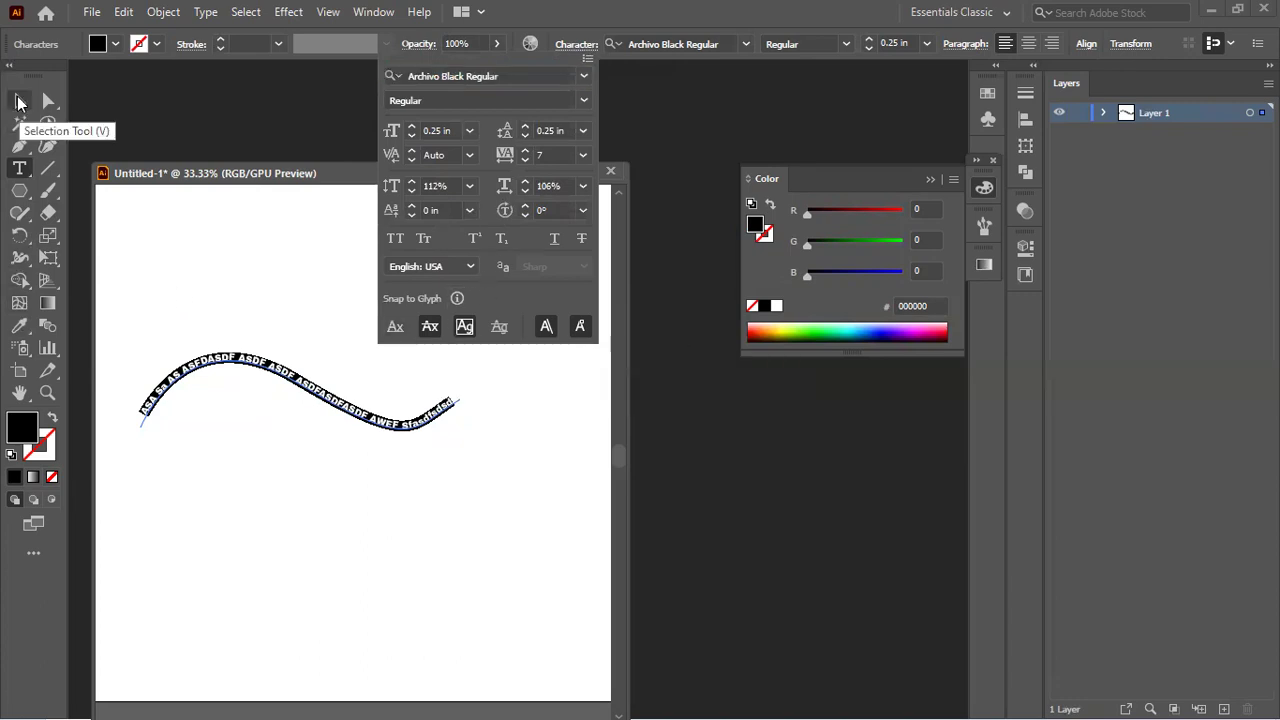
{"action": "left_click", "coordinate": [257, 247]}
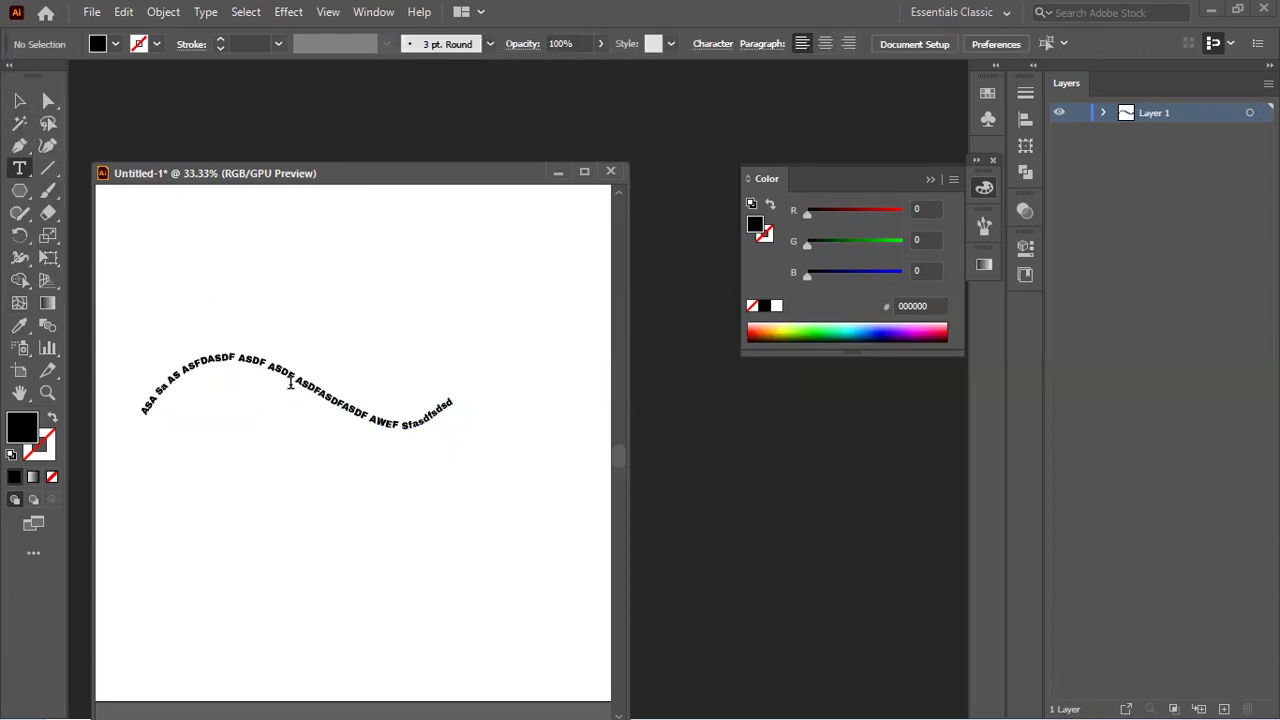
Step: Add a point-text line 'zfSdA SDASFD ASDF' below the curve
{"action": "left_click", "coordinate": [228, 511]}
{"action": "key", "text": "BackSpace"}
{"action": "type", "text": "zfSdA SDASFD ASDF"}
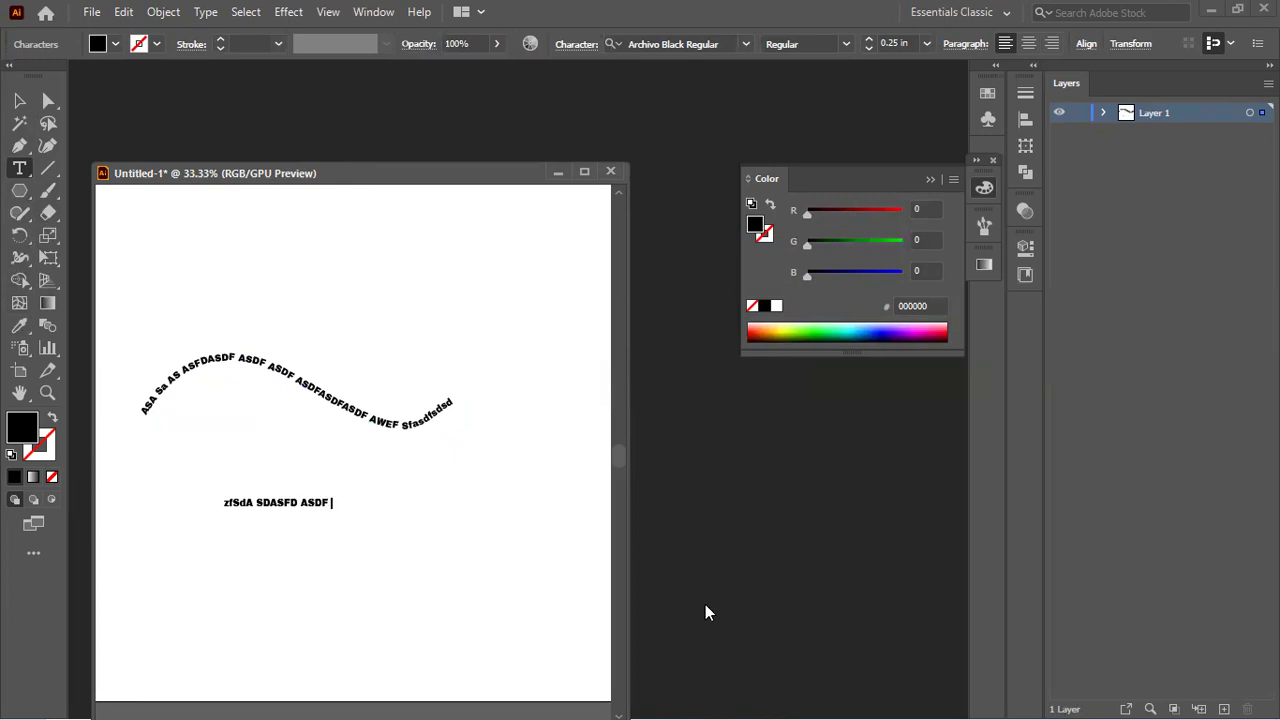
{"action": "key", "text": "ctrl+a"}
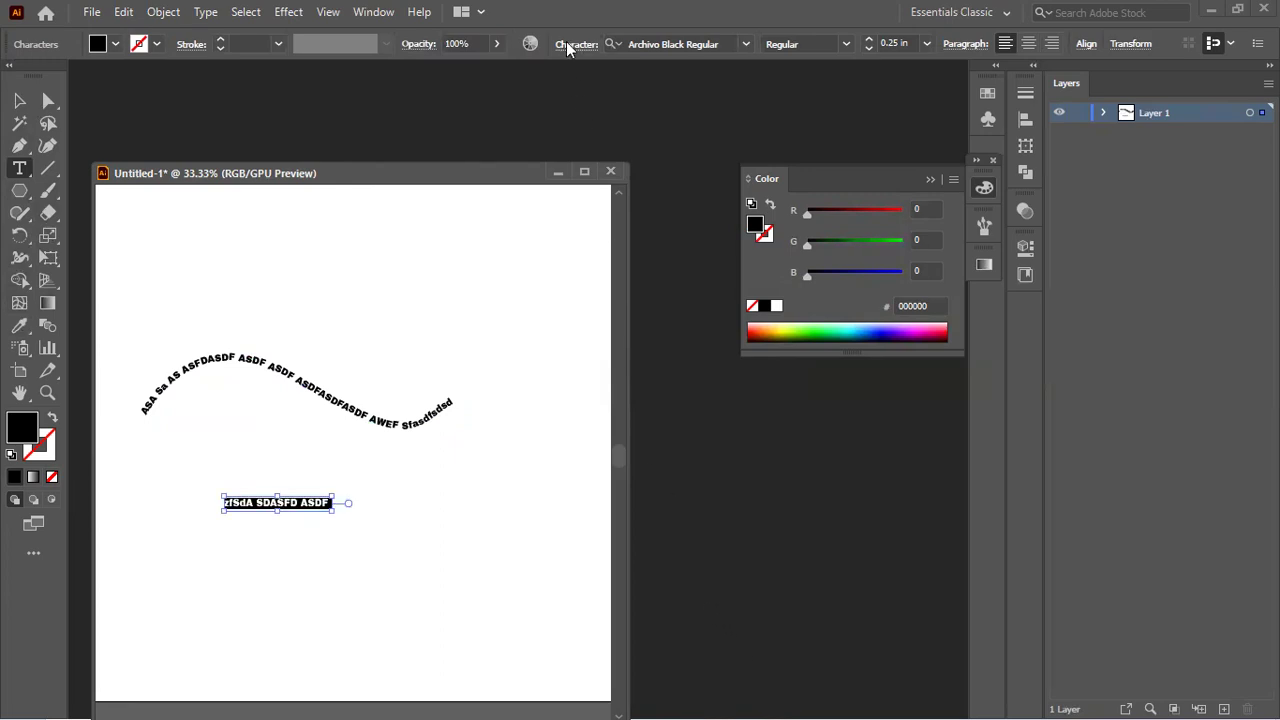
Step: Draw a rectangular area text box below the curve, then delete it
{"action": "left_click", "coordinate": [566, 47]}
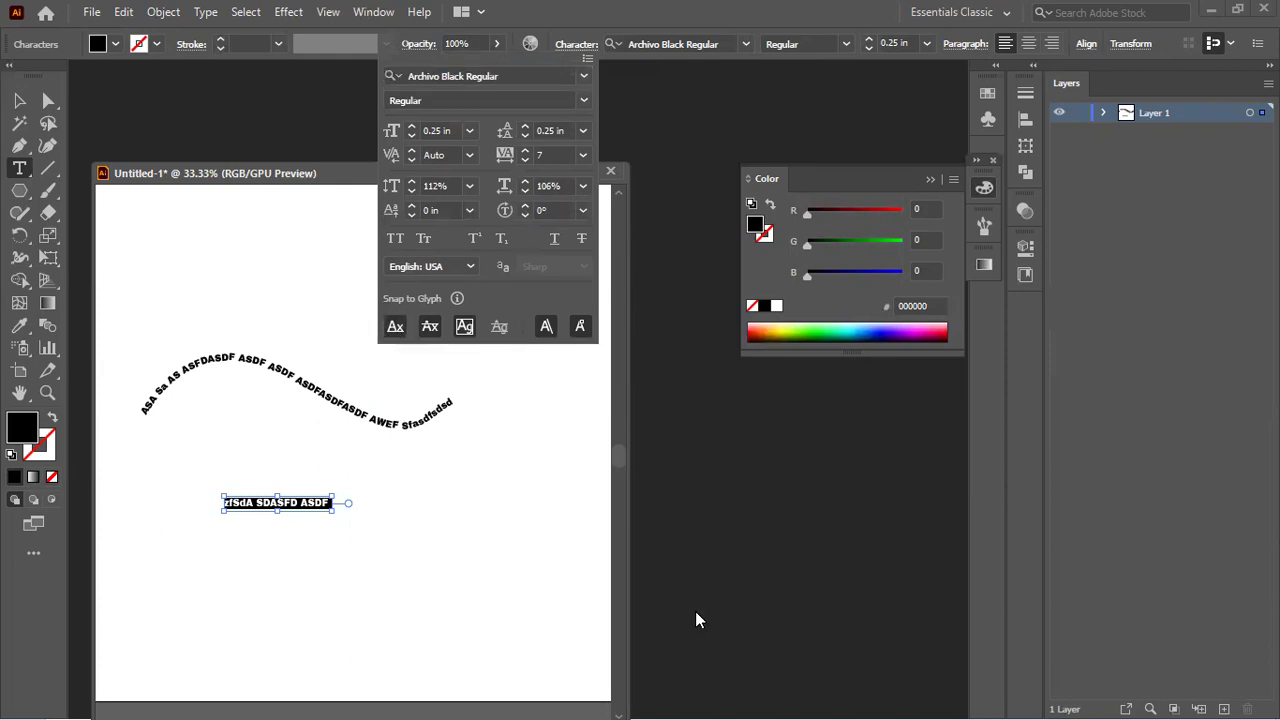
{"action": "left_click", "coordinate": [21, 102]}
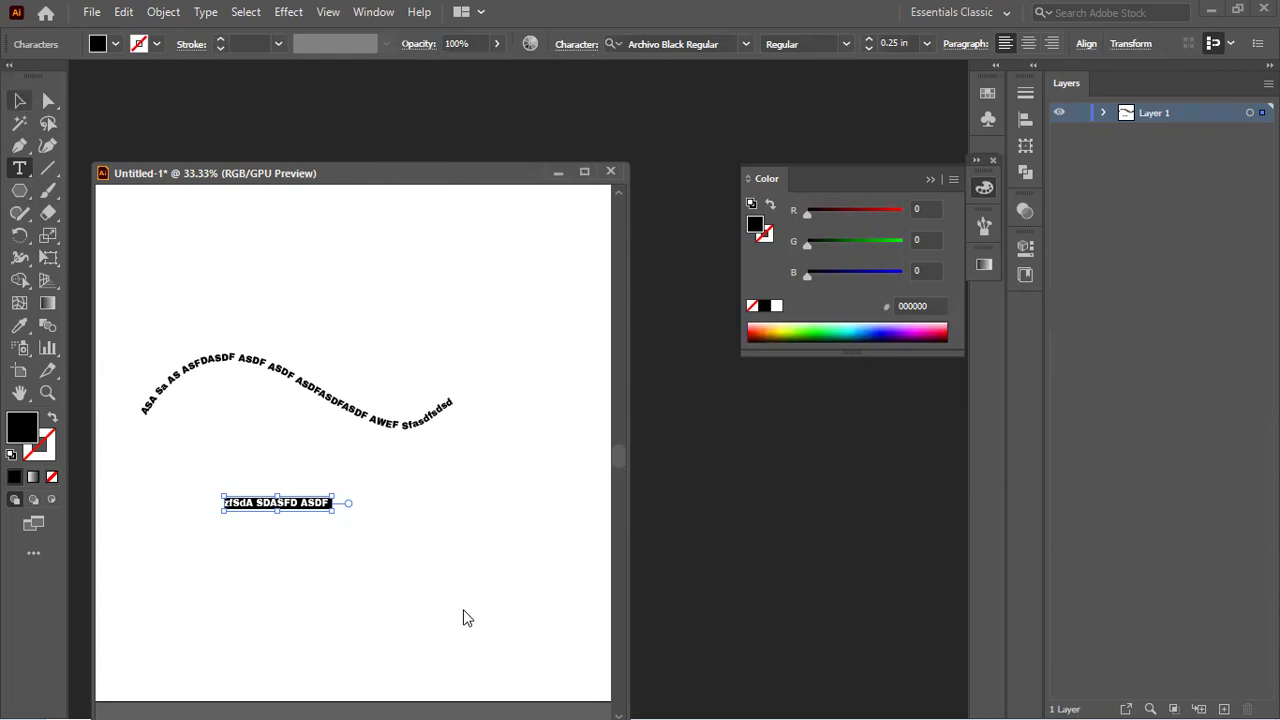
{"action": "left_click_drag", "start_coordinate": [233, 466], "coordinate": [465, 610]}
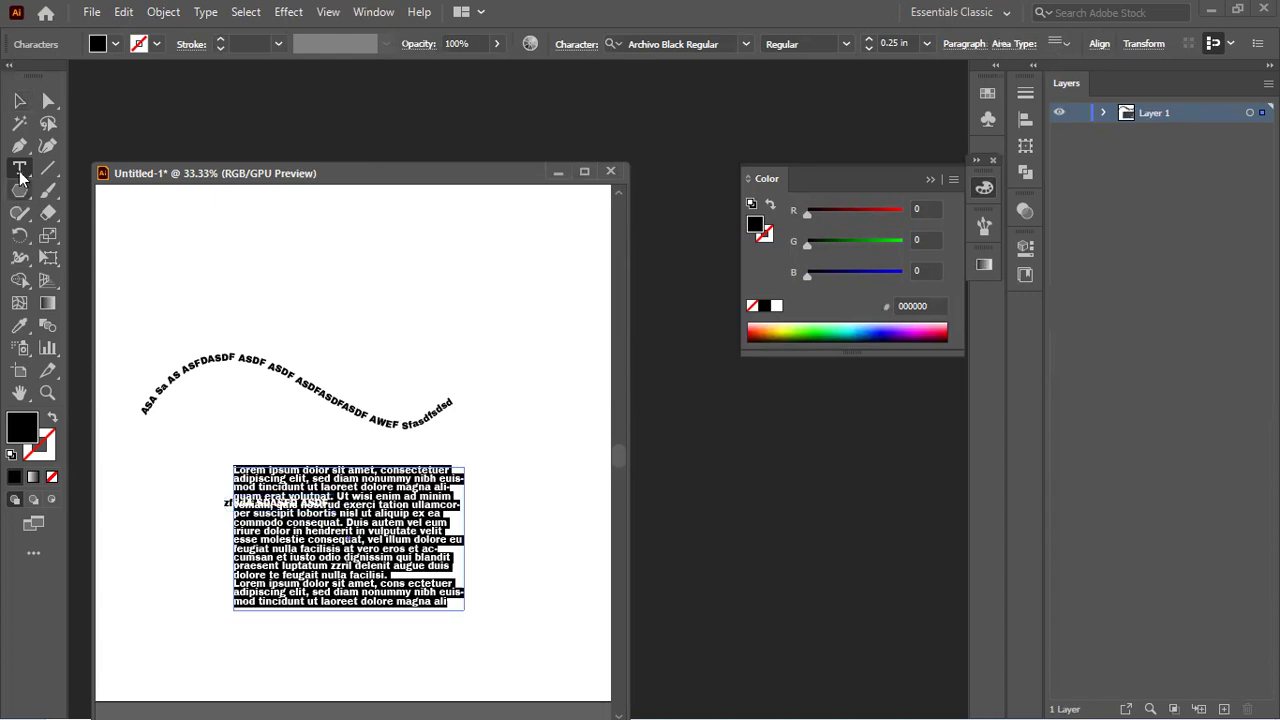
{"action": "left_click", "coordinate": [16, 101]}
{"action": "key", "text": "Delete"}
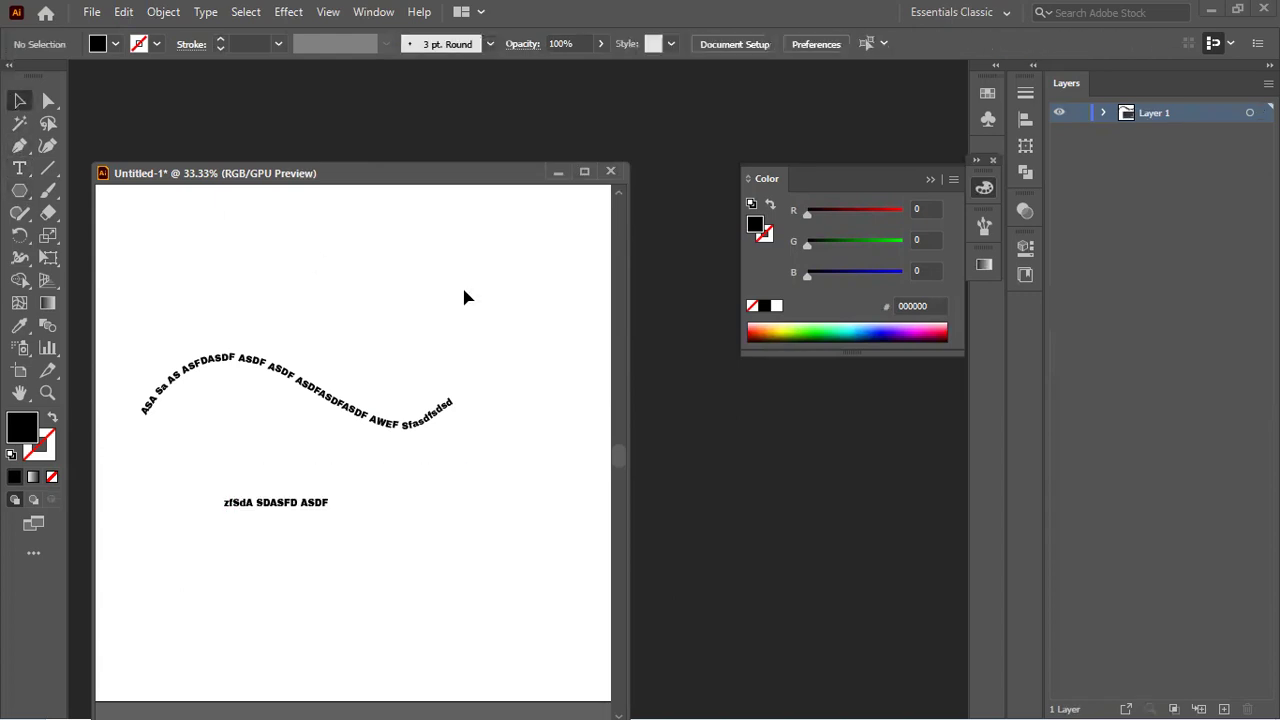
{"action": "scroll", "coordinate": [297, 543], "scroll_direction": "up", "scroll_amount": 2, "text": "alt"}
Step: Select the 'zfSdA SDASFD ASDF' text and browse the Edit and Object menus
{"action": "left_click", "coordinate": [344, 422]}
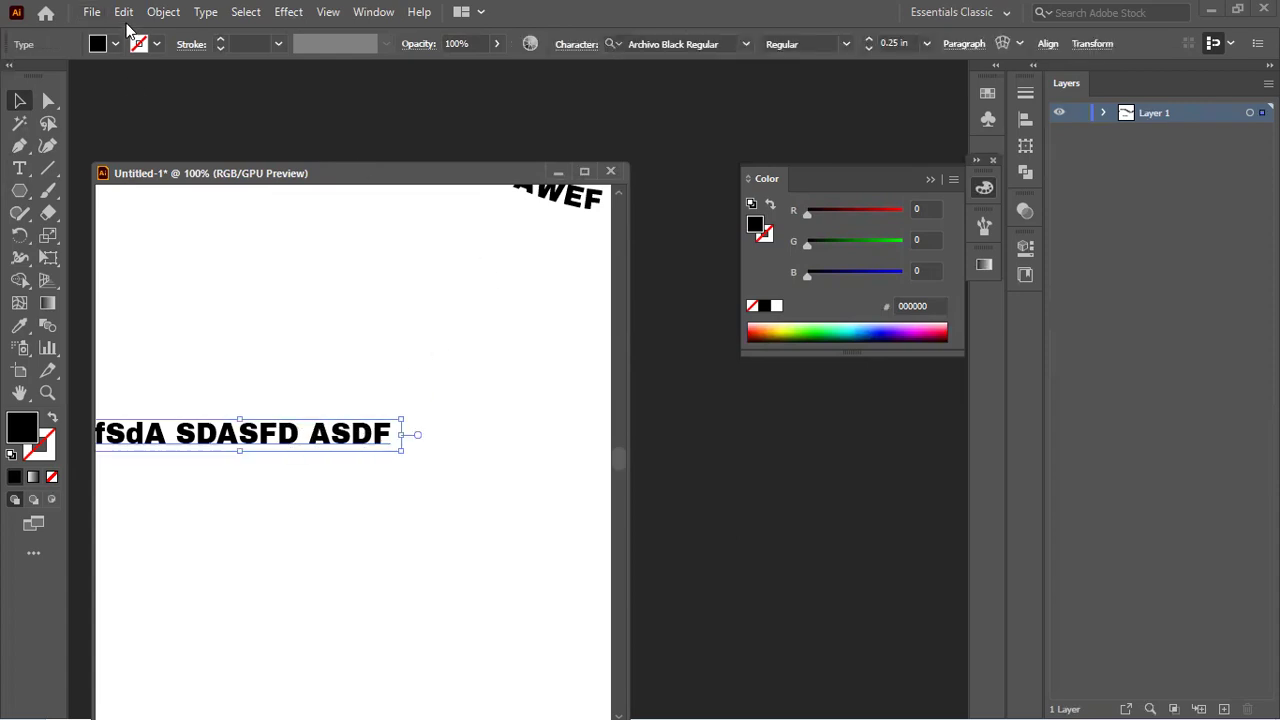
{"action": "left_click", "coordinate": [124, 13]}
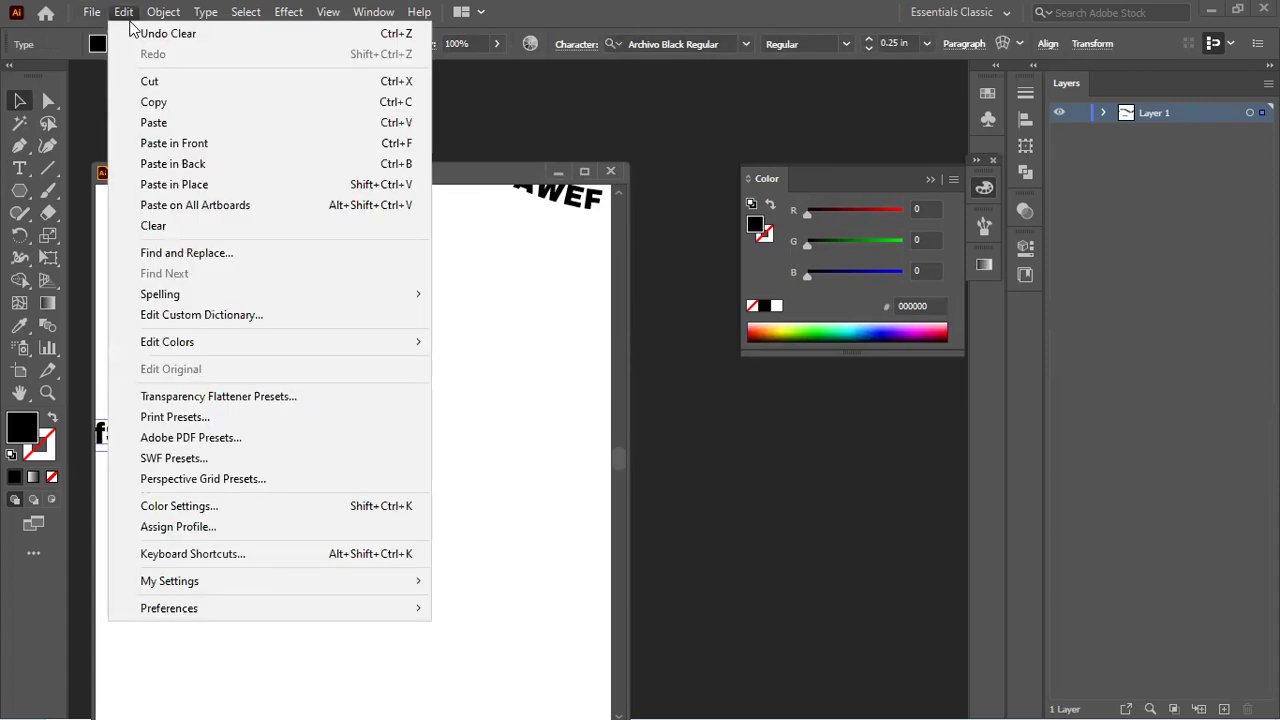
{"action": "left_click", "coordinate": [138, 18]}
{"action": "left_click", "coordinate": [160, 14]}
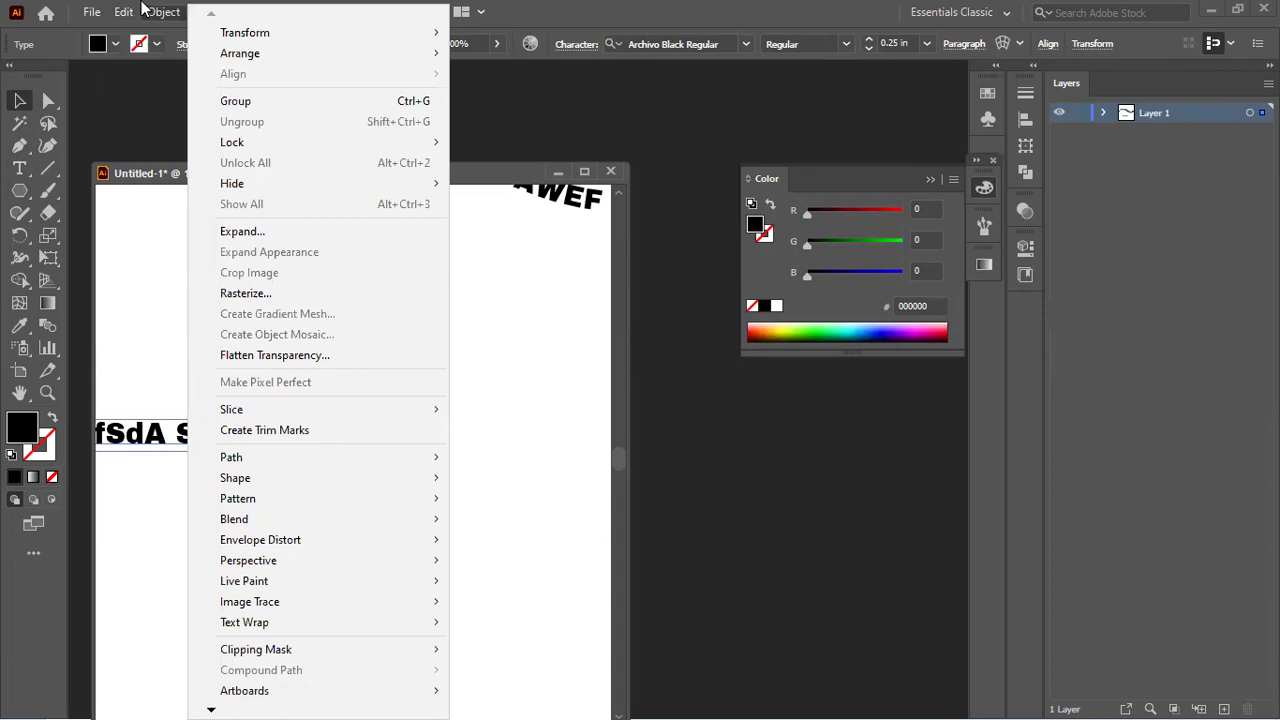
{"action": "left_click", "coordinate": [143, 9]}
{"action": "left_click", "coordinate": [125, 15]}
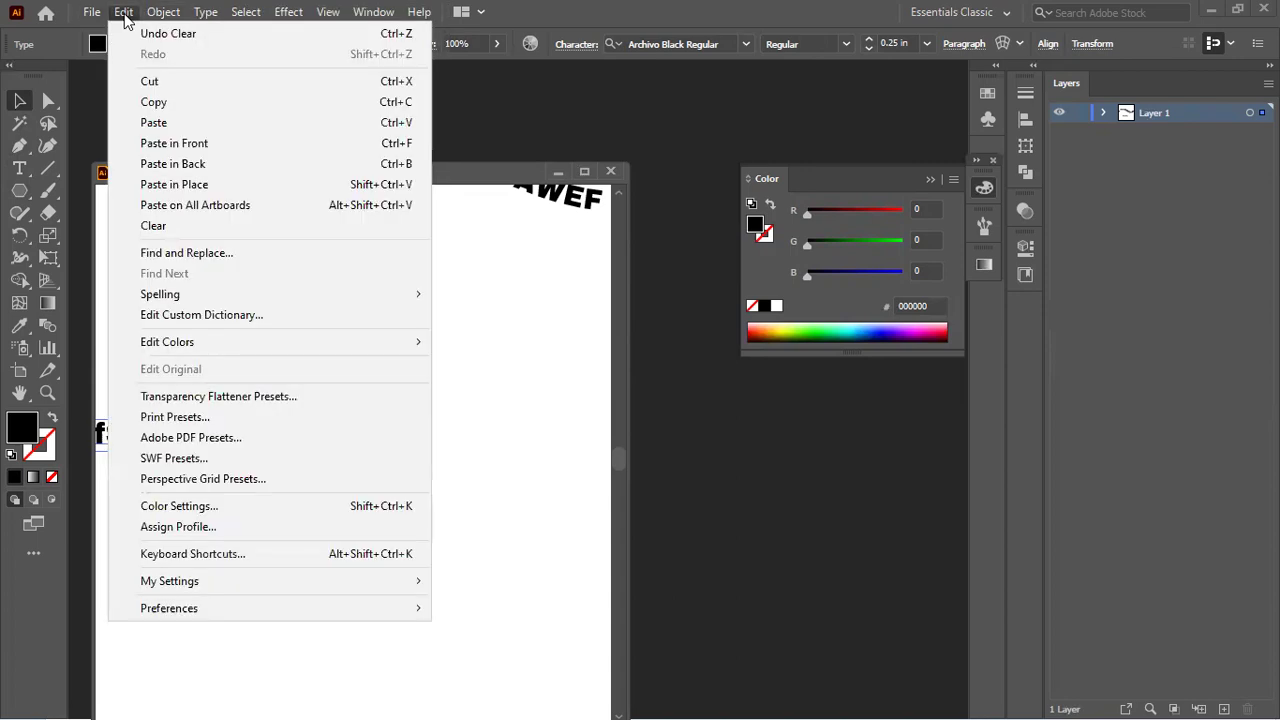
{"action": "mouse_move", "coordinate": [210, 305]}
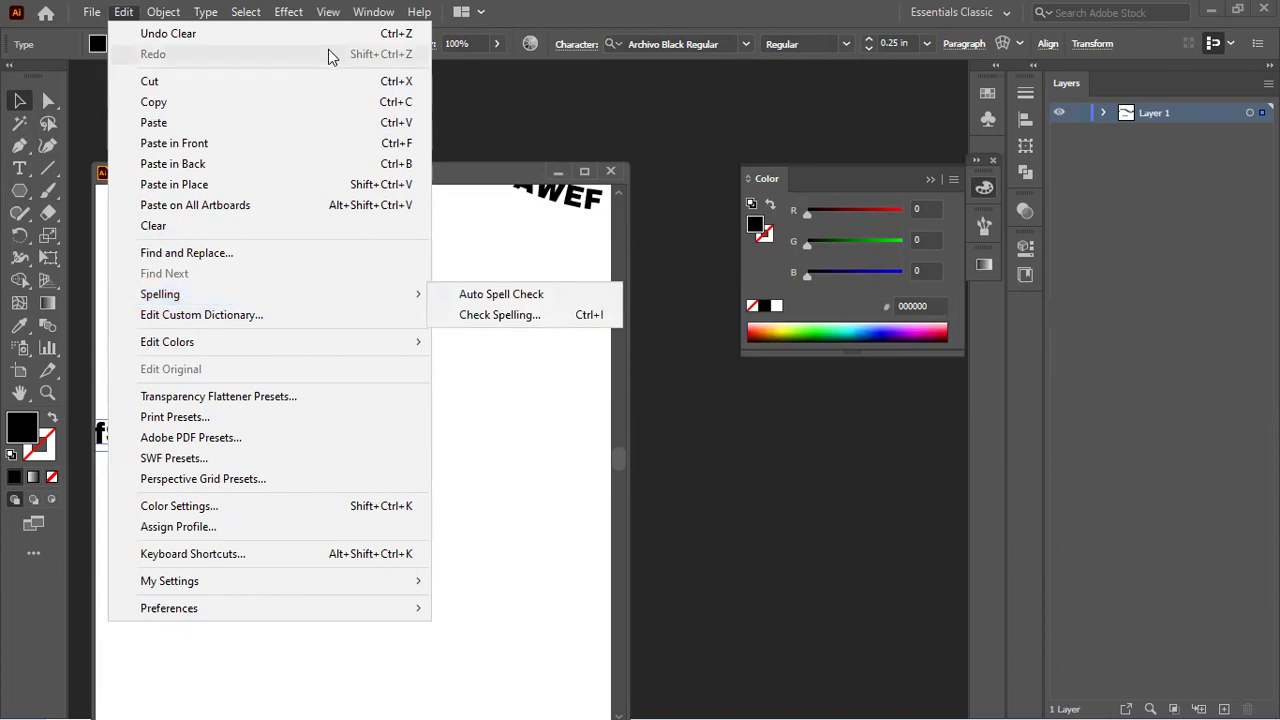
{"action": "left_click", "coordinate": [366, 23]}
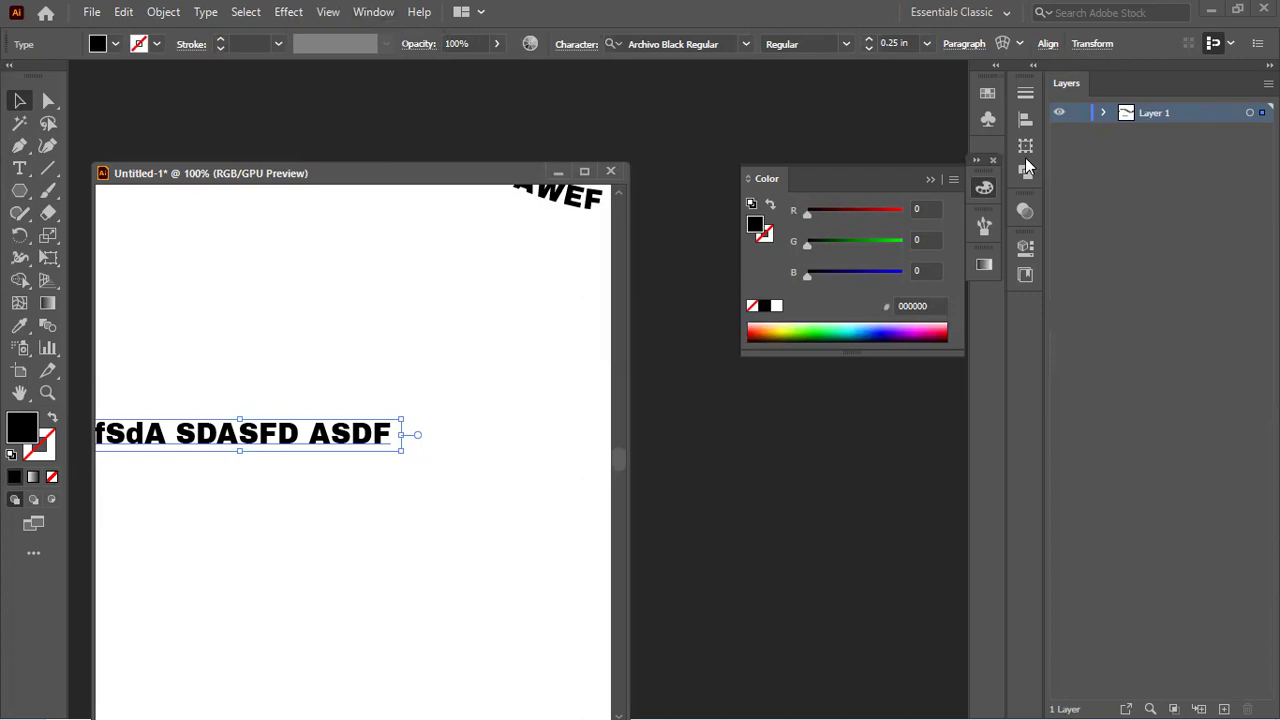
Step: Check the Paragraph, Transform and Align options, then open the full Character panel
{"action": "left_click", "coordinate": [966, 44]}
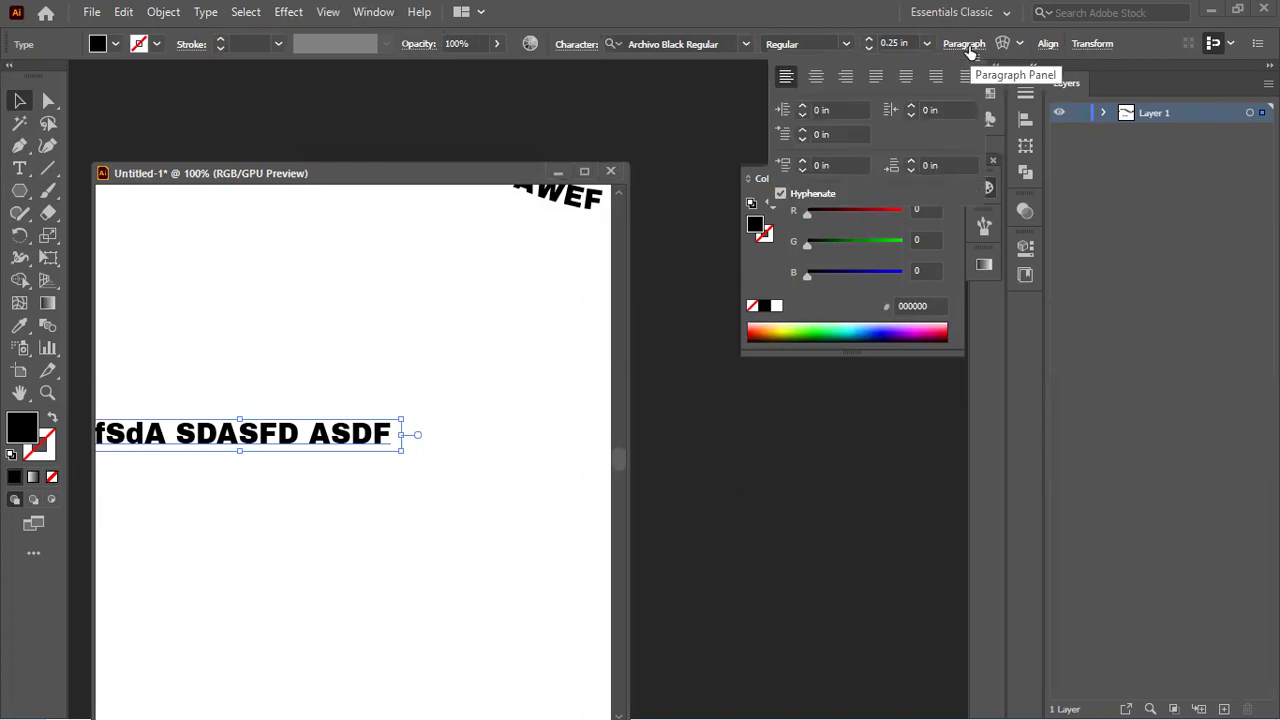
{"action": "left_click", "coordinate": [1093, 45]}
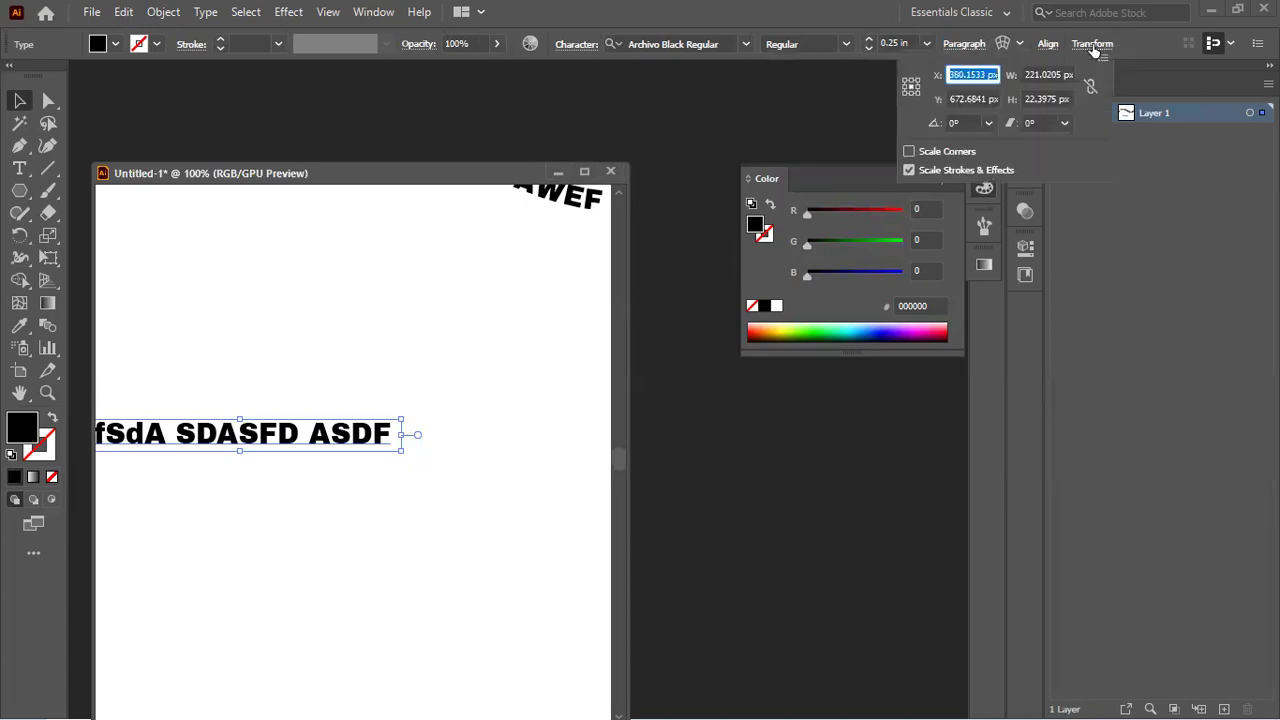
{"action": "left_click", "coordinate": [1048, 45]}
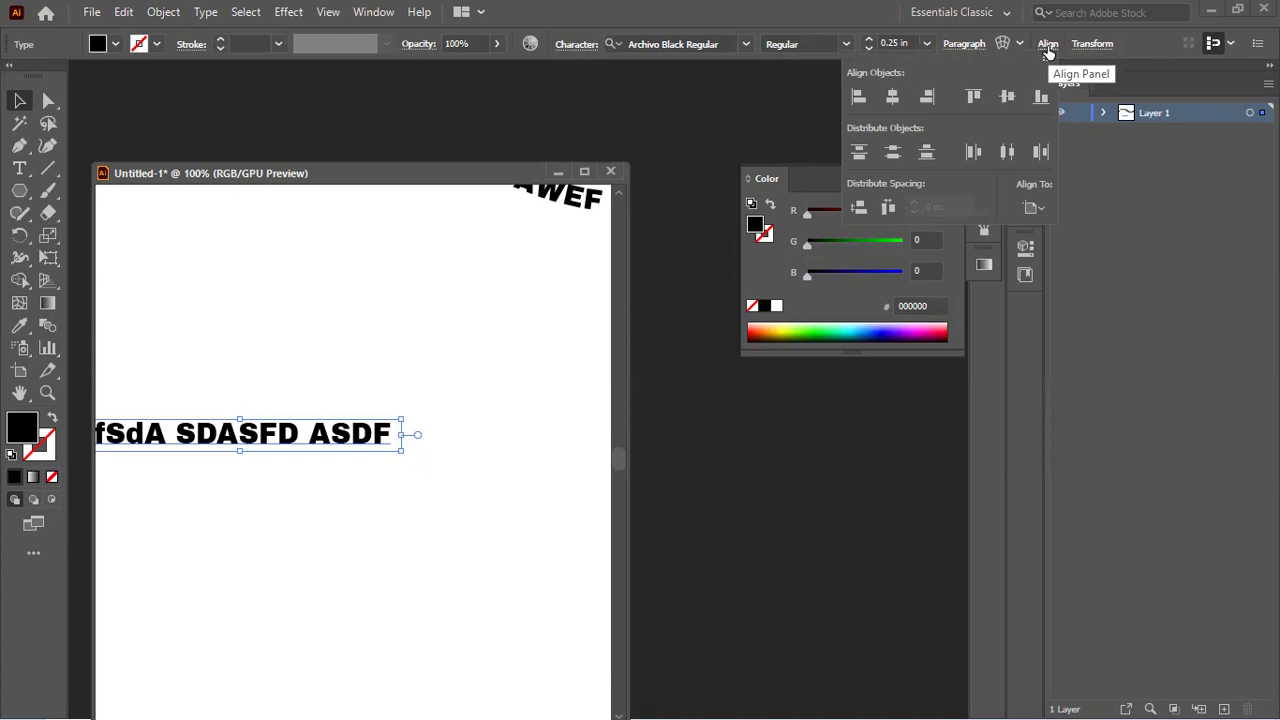
{"action": "left_click", "coordinate": [1048, 46]}
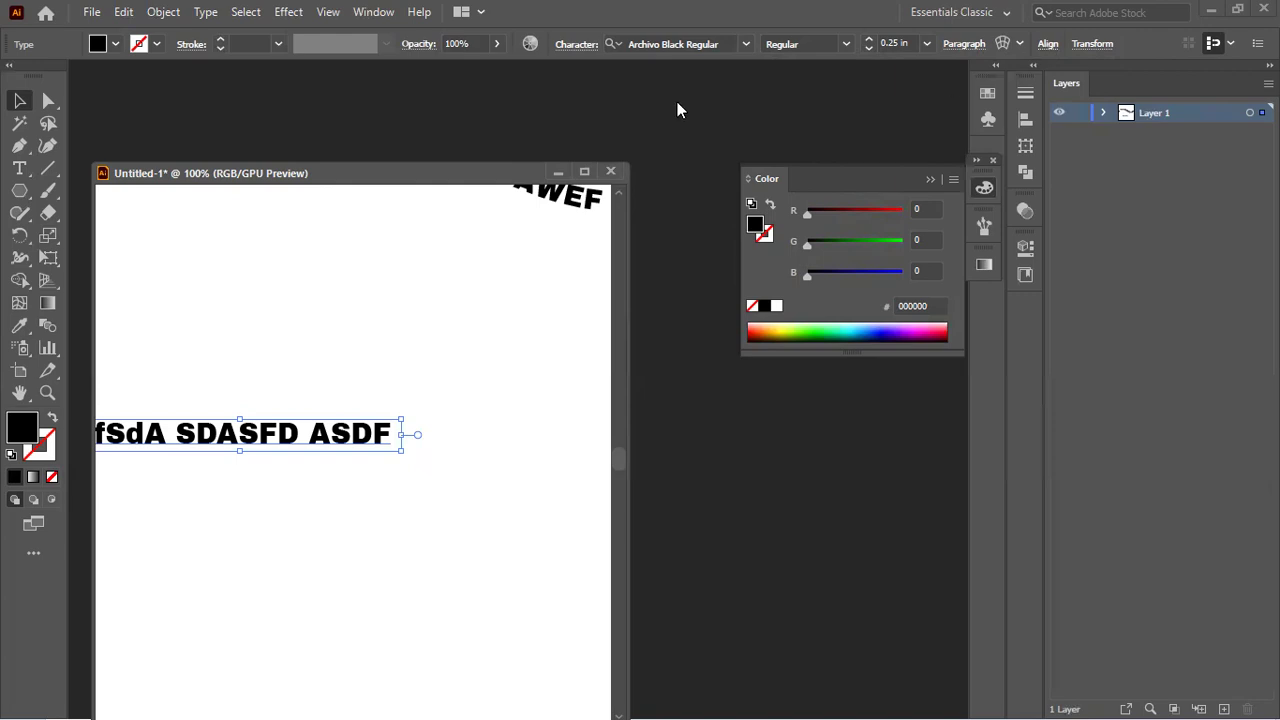
{"action": "left_click", "coordinate": [568, 45]}
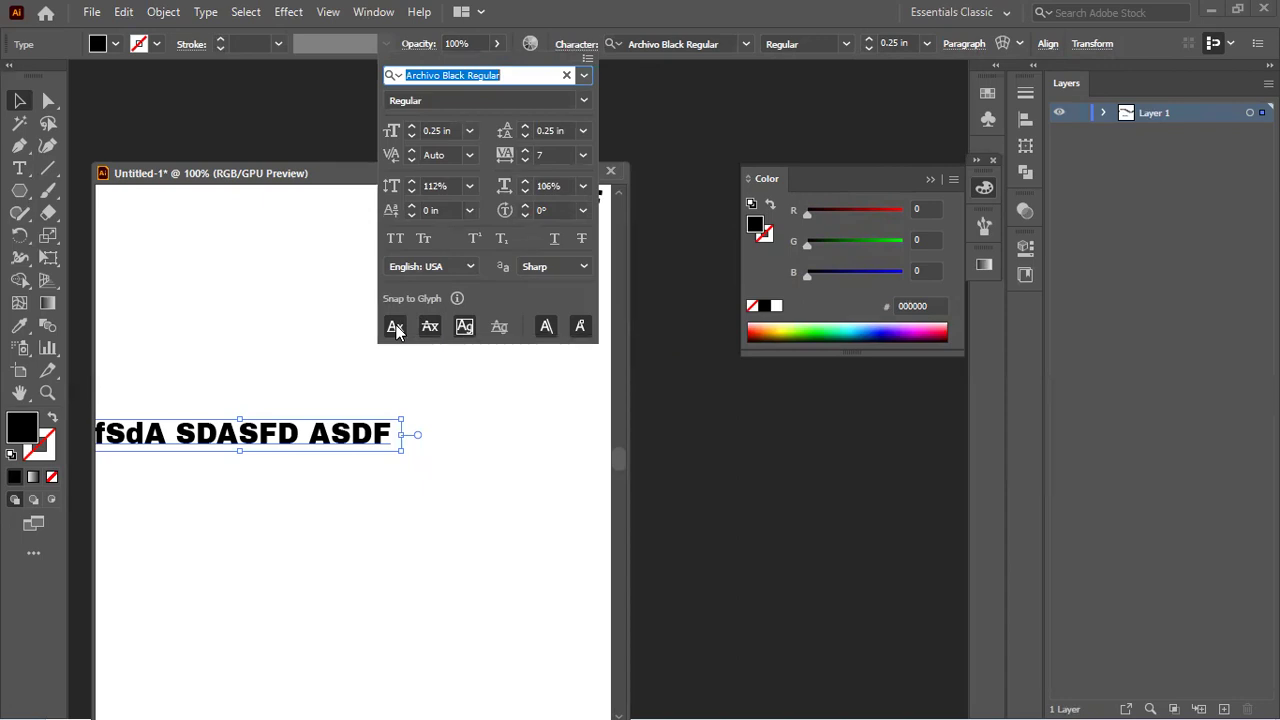
Step: Test Underline, Strikethrough, Superscript, All Caps and Small Caps, turning each back off
{"action": "left_click", "coordinate": [551, 241]}
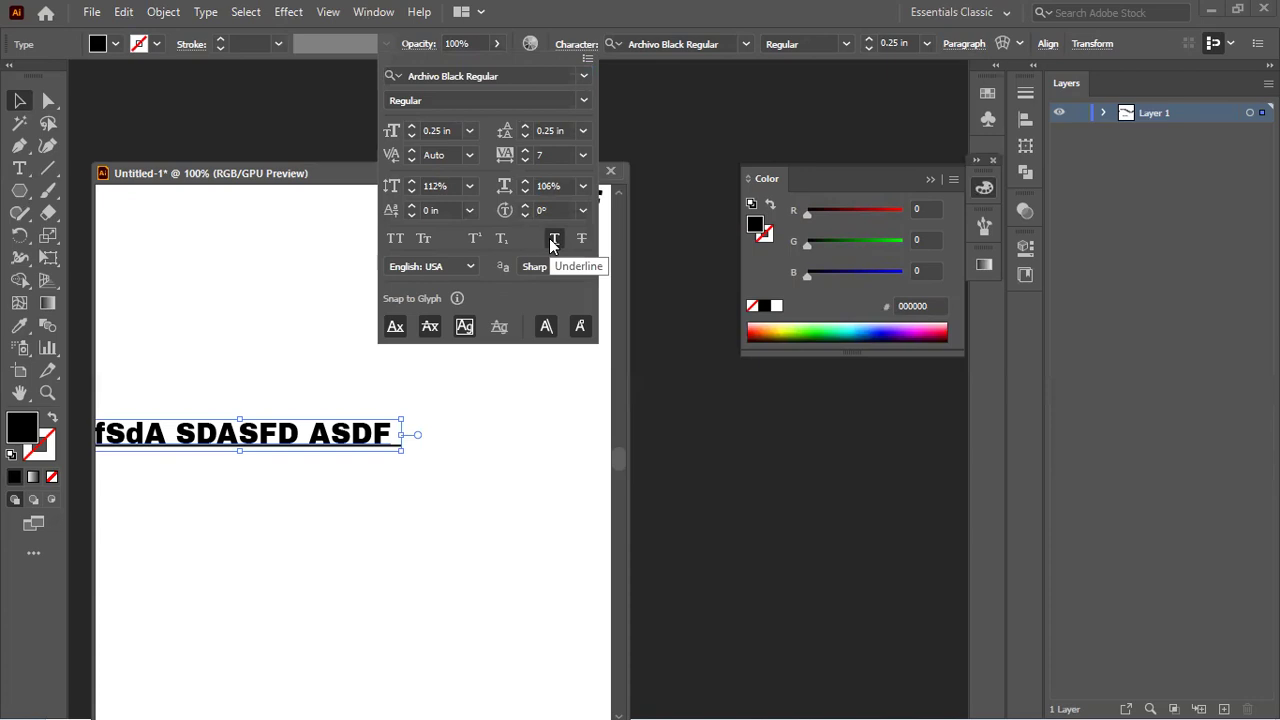
{"action": "left_click", "coordinate": [551, 239]}
{"action": "left_click", "coordinate": [581, 241]}
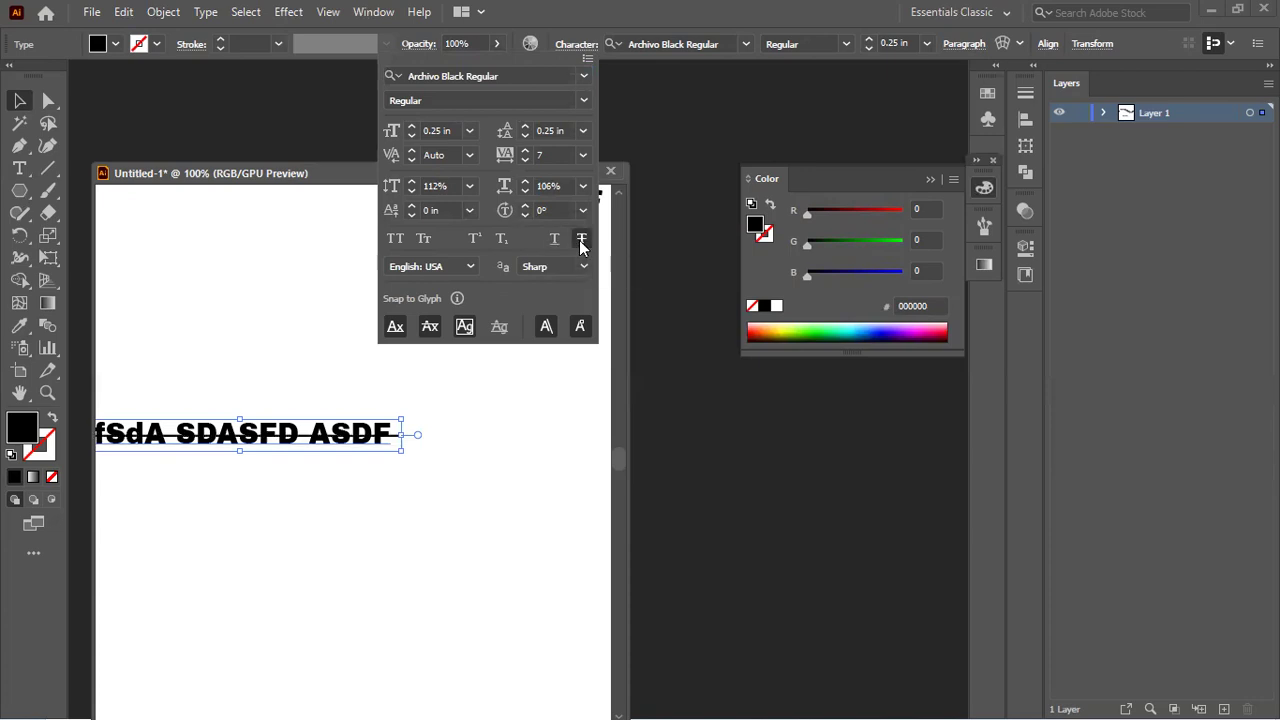
{"action": "left_click", "coordinate": [580, 242]}
{"action": "left_click", "coordinate": [474, 240]}
{"action": "left_click", "coordinate": [474, 240]}
{"action": "left_click", "coordinate": [397, 240]}
{"action": "left_click", "coordinate": [397, 240]}
{"action": "left_click", "coordinate": [424, 240]}
{"action": "left_click", "coordinate": [424, 240]}
{"action": "left_click", "coordinate": [424, 240]}
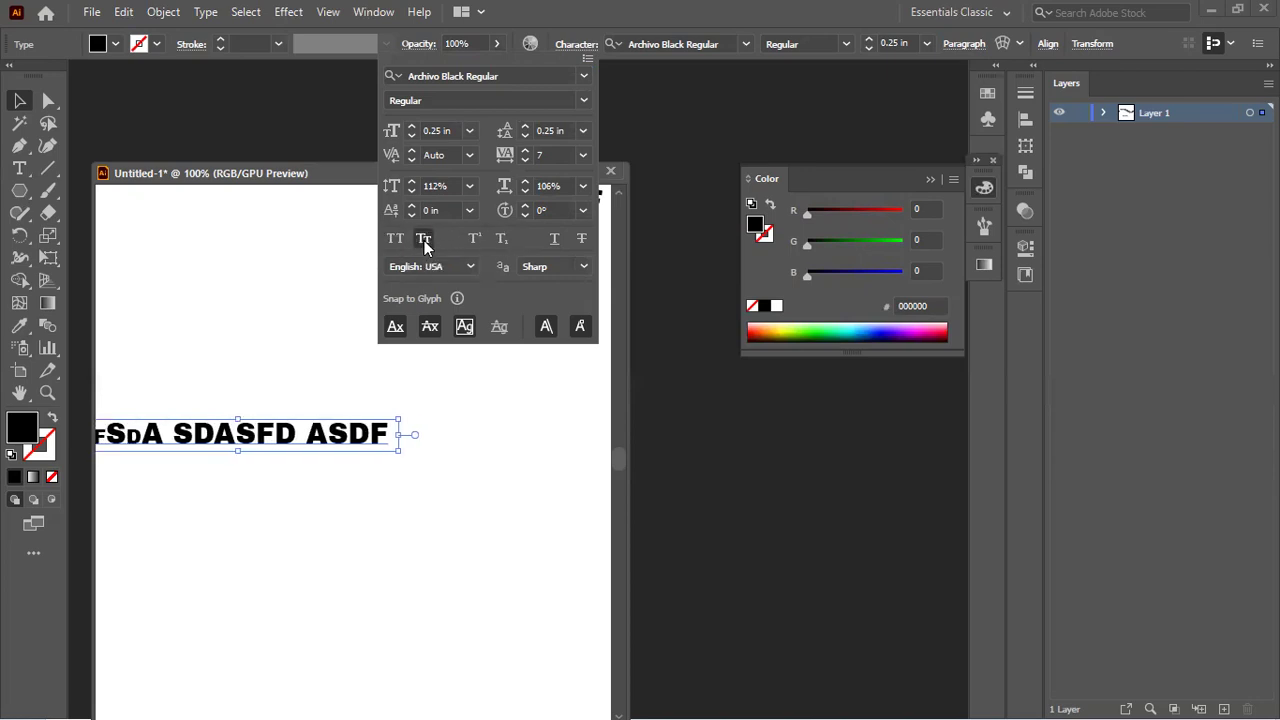
{"action": "left_click", "coordinate": [424, 240]}
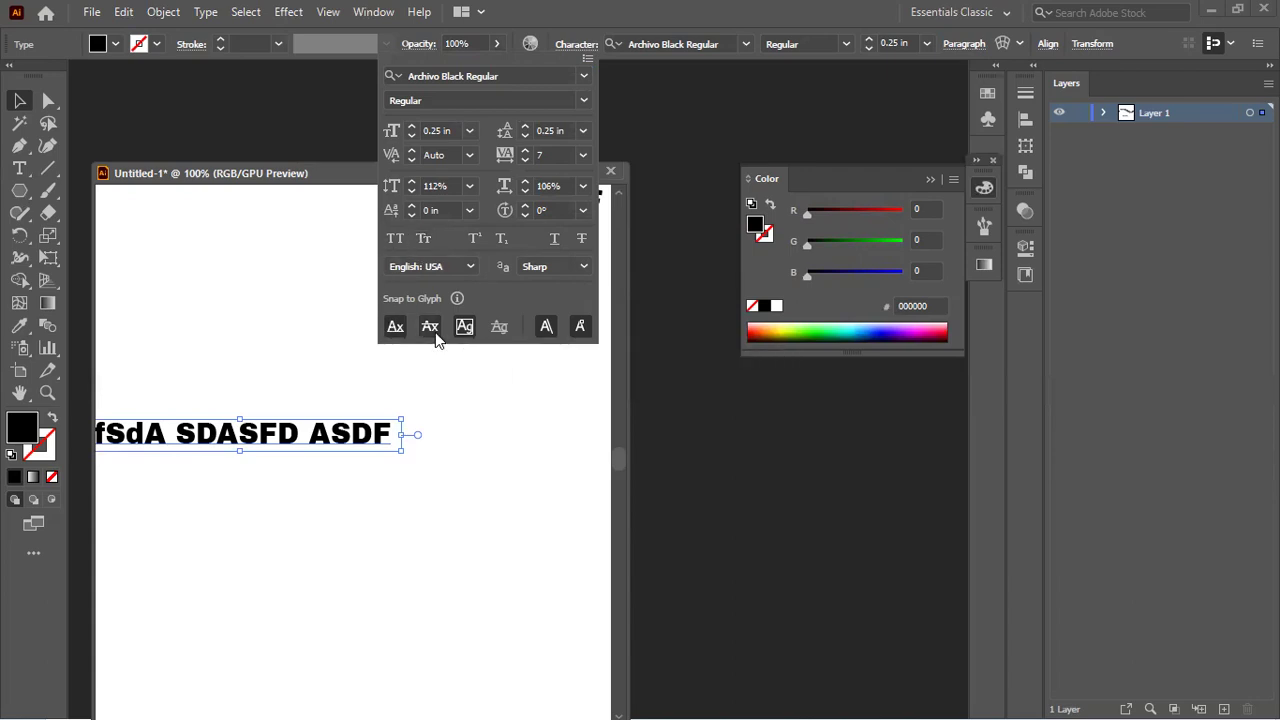
Step: Disable the Snap to Glyph options and close the Character panel
{"action": "left_click", "coordinate": [395, 327]}
{"action": "left_click", "coordinate": [546, 326]}
{"action": "left_click", "coordinate": [580, 327]}
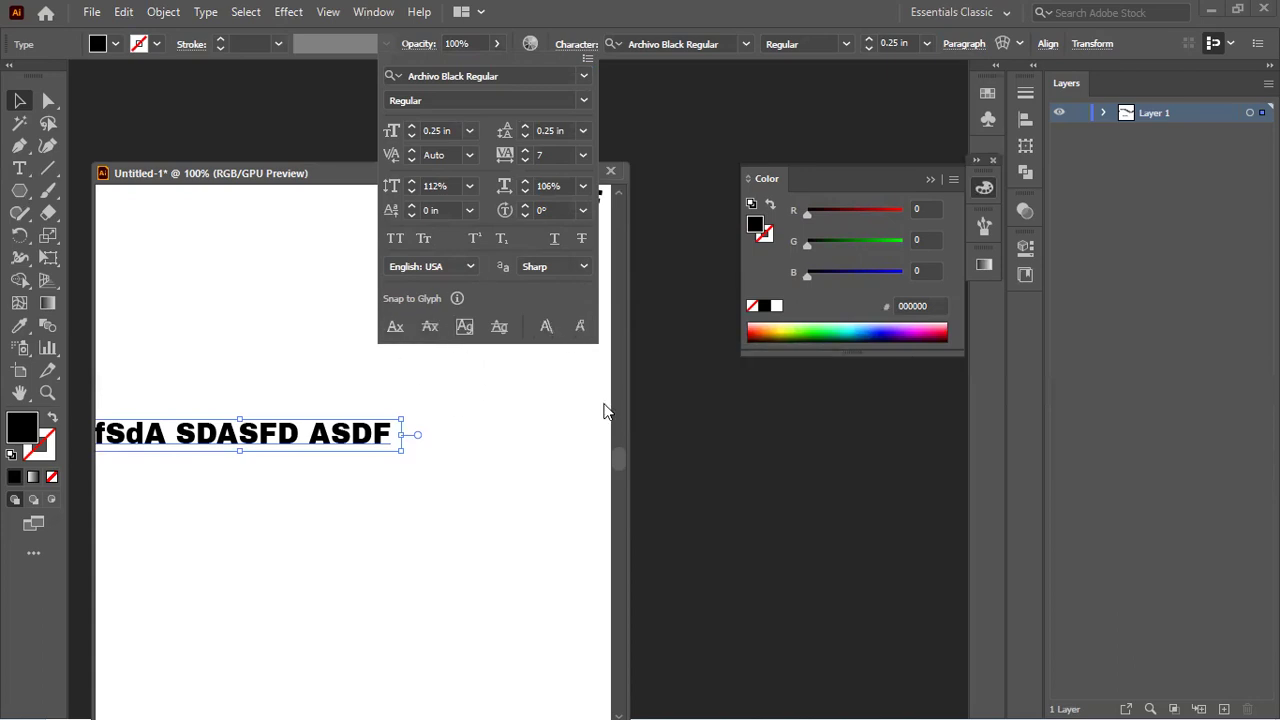
{"action": "left_click", "coordinate": [785, 3]}
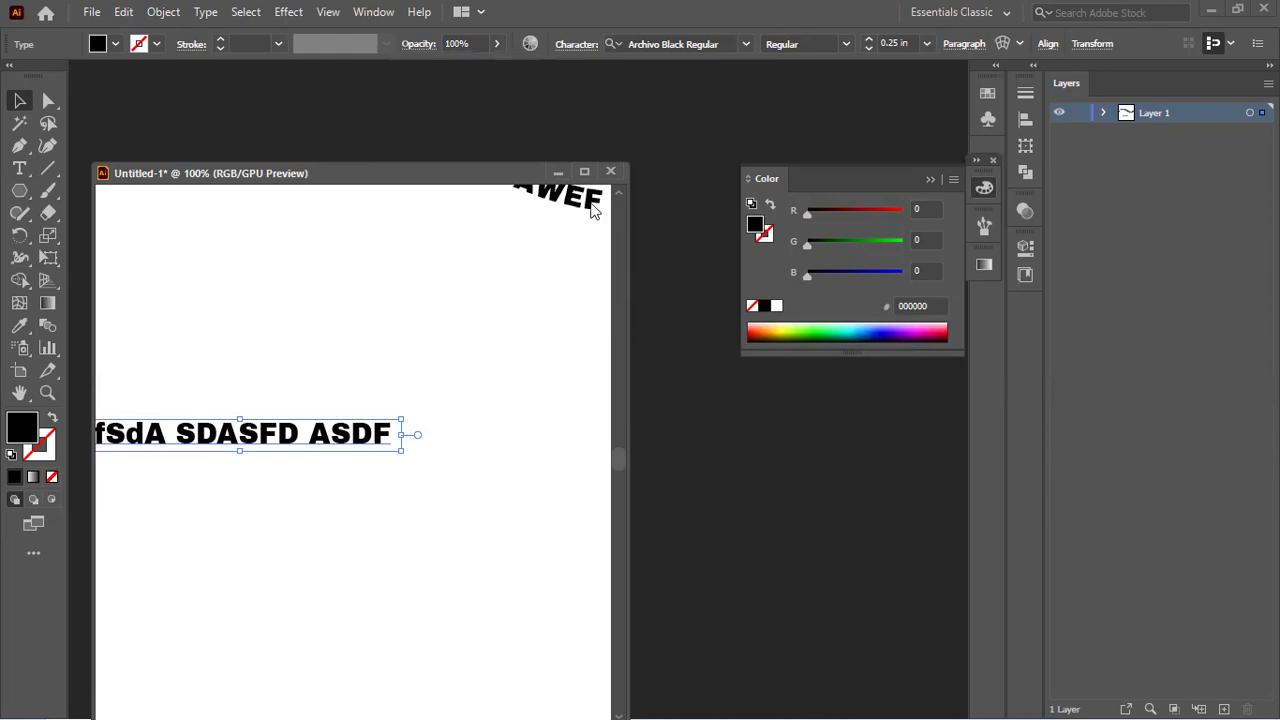
Step: Apply a 4x4 Make With Mesh envelope to the text line
{"action": "left_click", "coordinate": [1020, 44]}
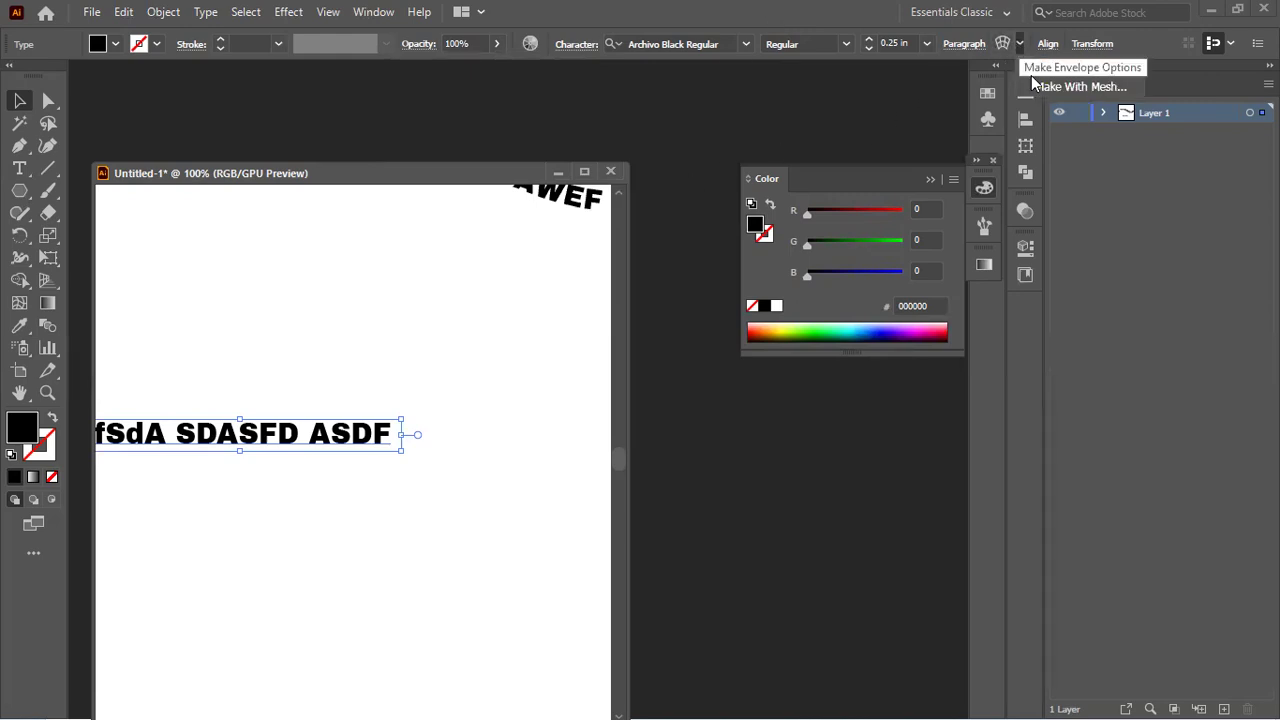
{"action": "left_click", "coordinate": [1044, 88]}
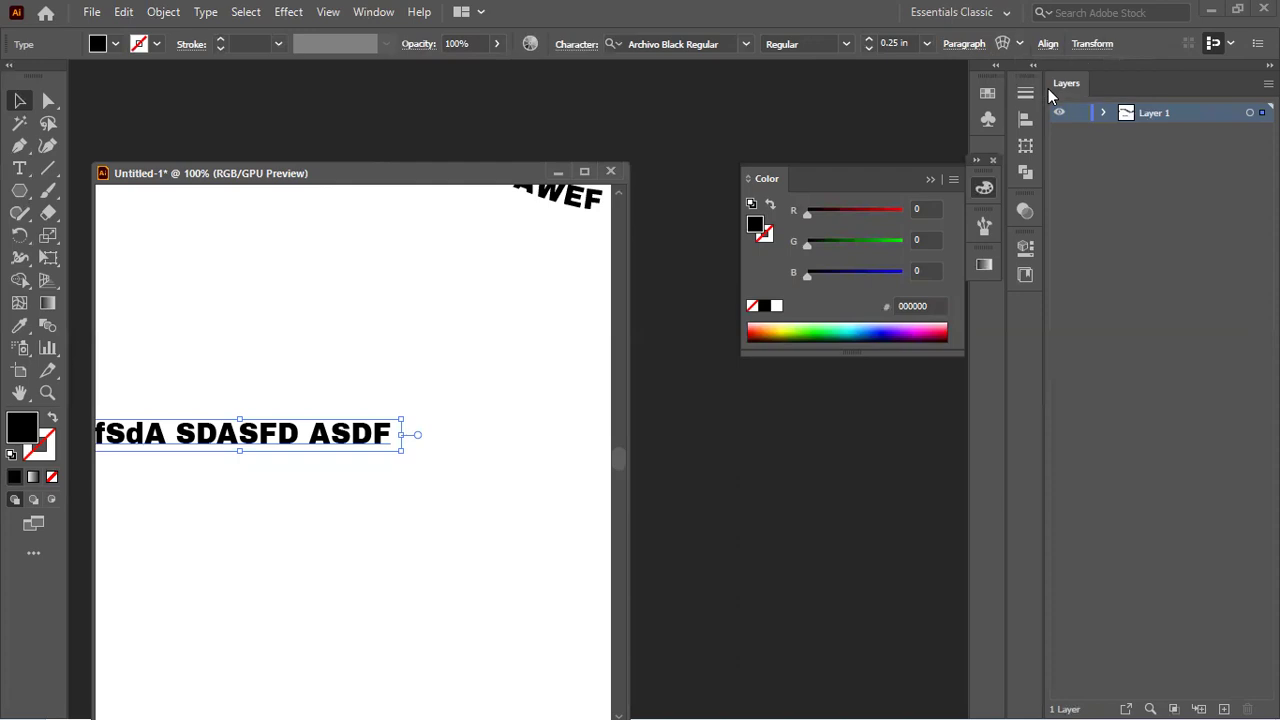
{"action": "left_click", "coordinate": [627, 421]}
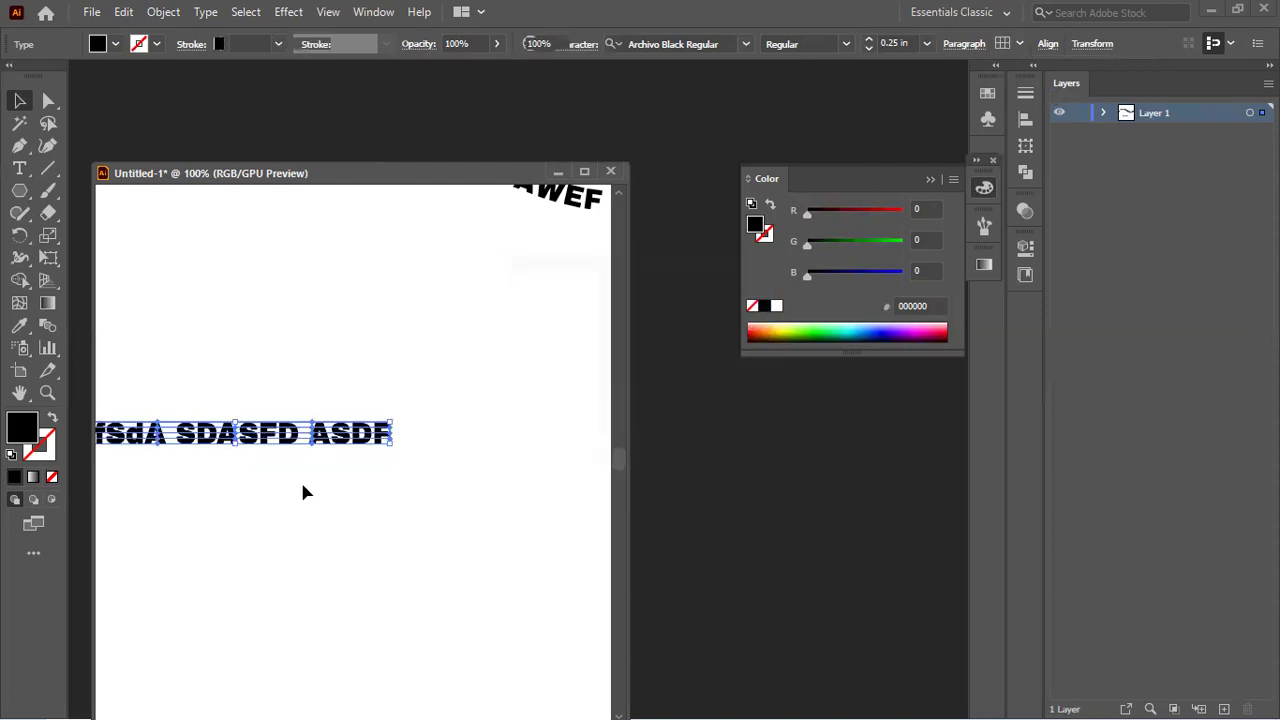
{"action": "scroll", "coordinate": [289, 477], "scroll_direction": "down", "scroll_amount": 1}
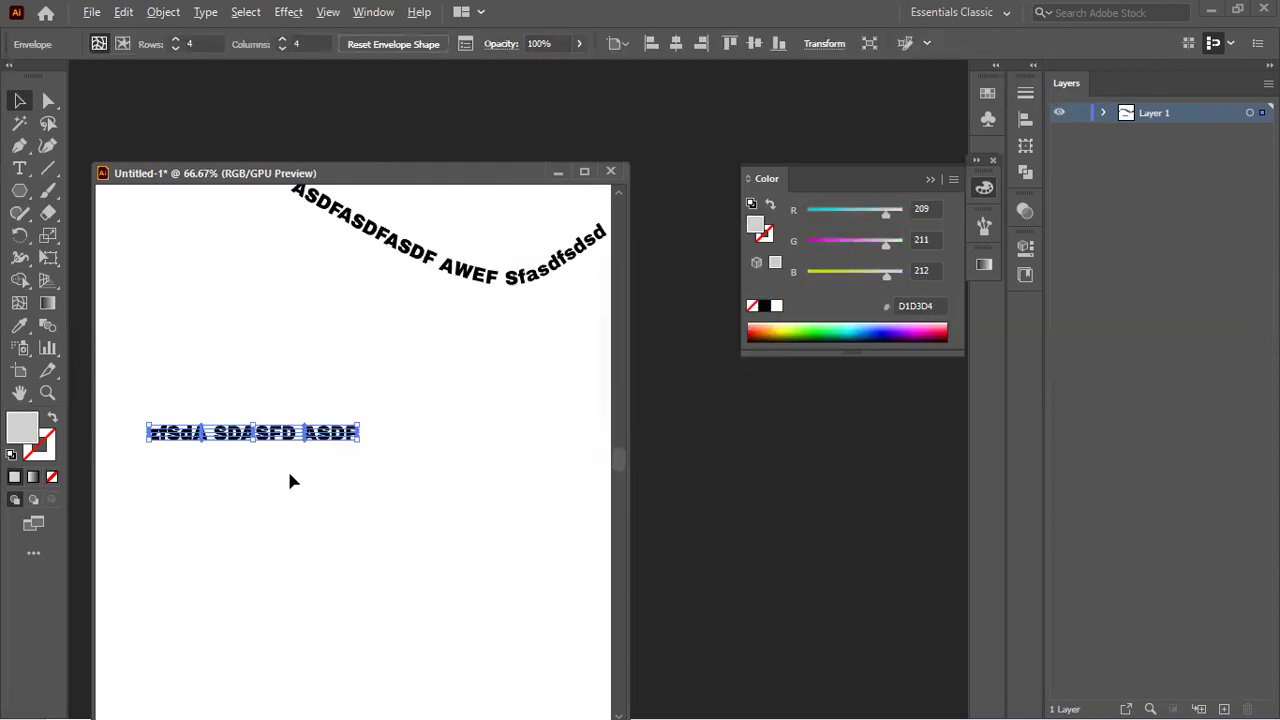
{"action": "scroll", "coordinate": [250, 456], "scroll_direction": "up", "scroll_amount": 1}
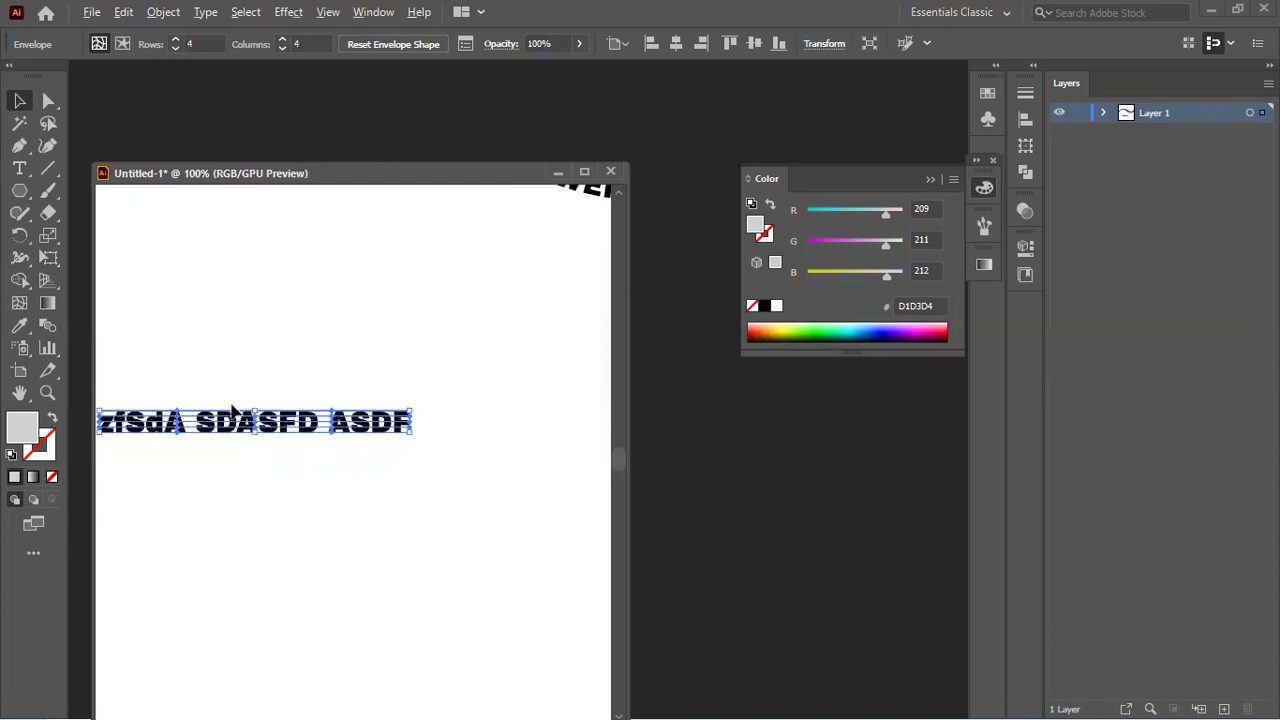
{"action": "scroll", "coordinate": [250, 404], "scroll_direction": "up", "scroll_amount": 2}
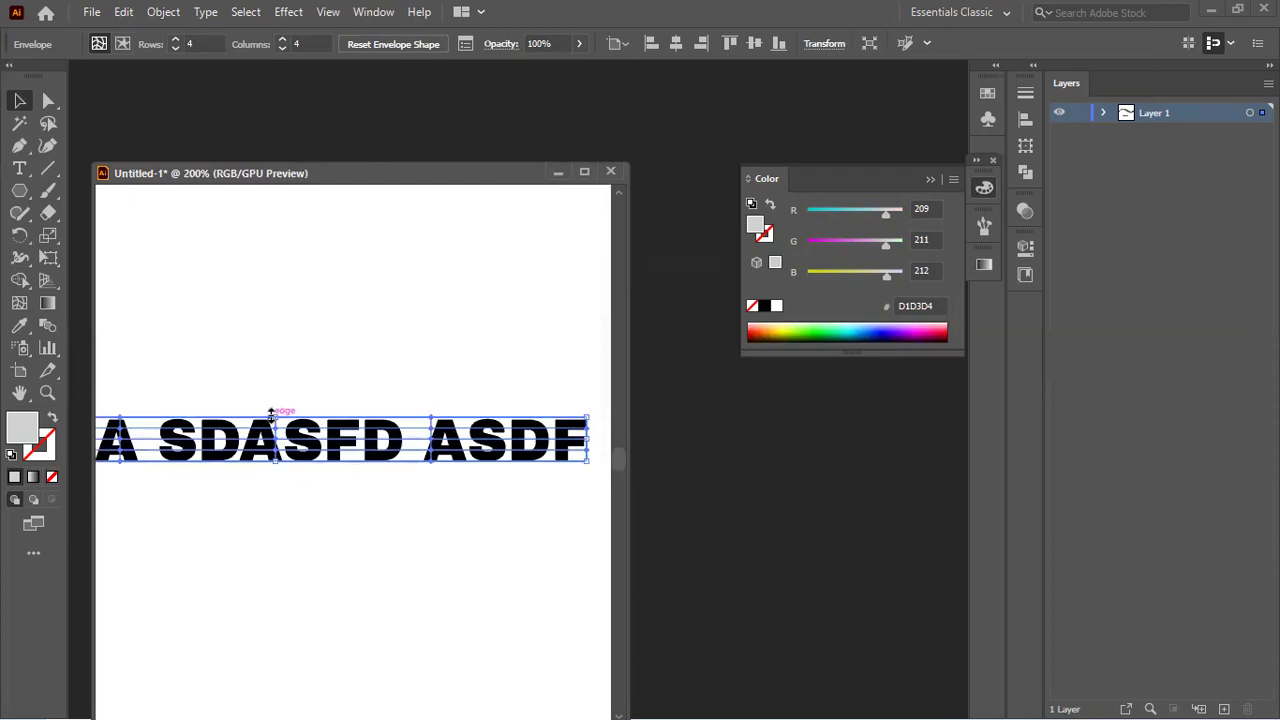
{"action": "scroll", "coordinate": [330, 415], "scroll_direction": "down", "scroll_amount": 3}
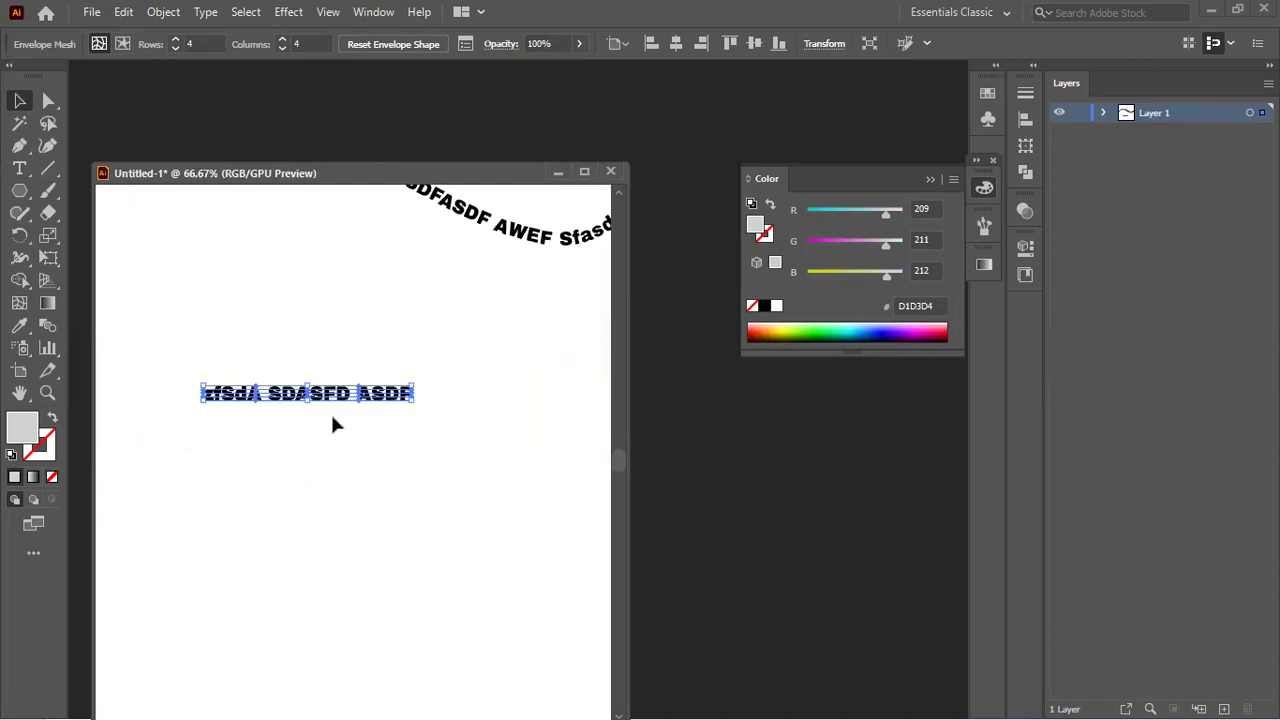
{"action": "scroll", "coordinate": [300, 410], "scroll_direction": "up", "scroll_amount": 1}
{"action": "scroll", "coordinate": [318, 393], "scroll_direction": "up", "scroll_amount": 2}
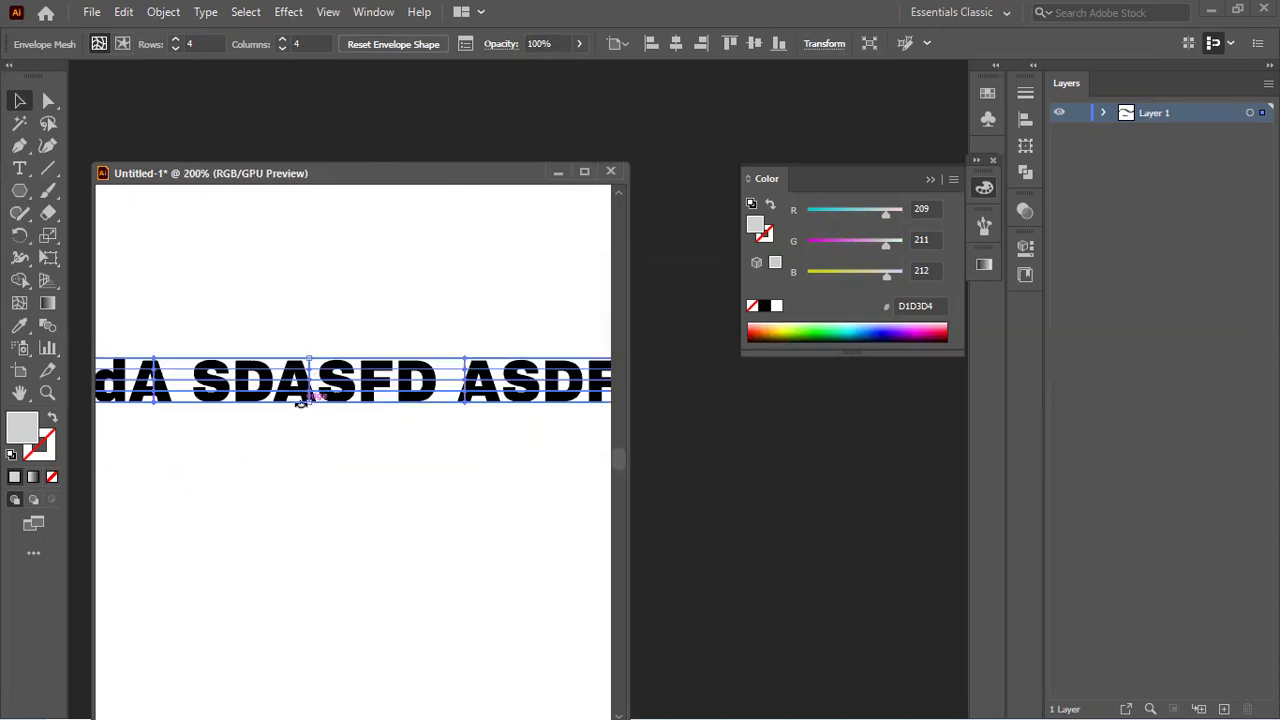
Step: Stretch the enveloped text much taller and wider, and shift it up slightly
{"action": "left_click_drag", "start_coordinate": [313, 405], "coordinate": [303, 516]}
{"action": "left_click_drag", "start_coordinate": [323, 446], "coordinate": [377, 432]}
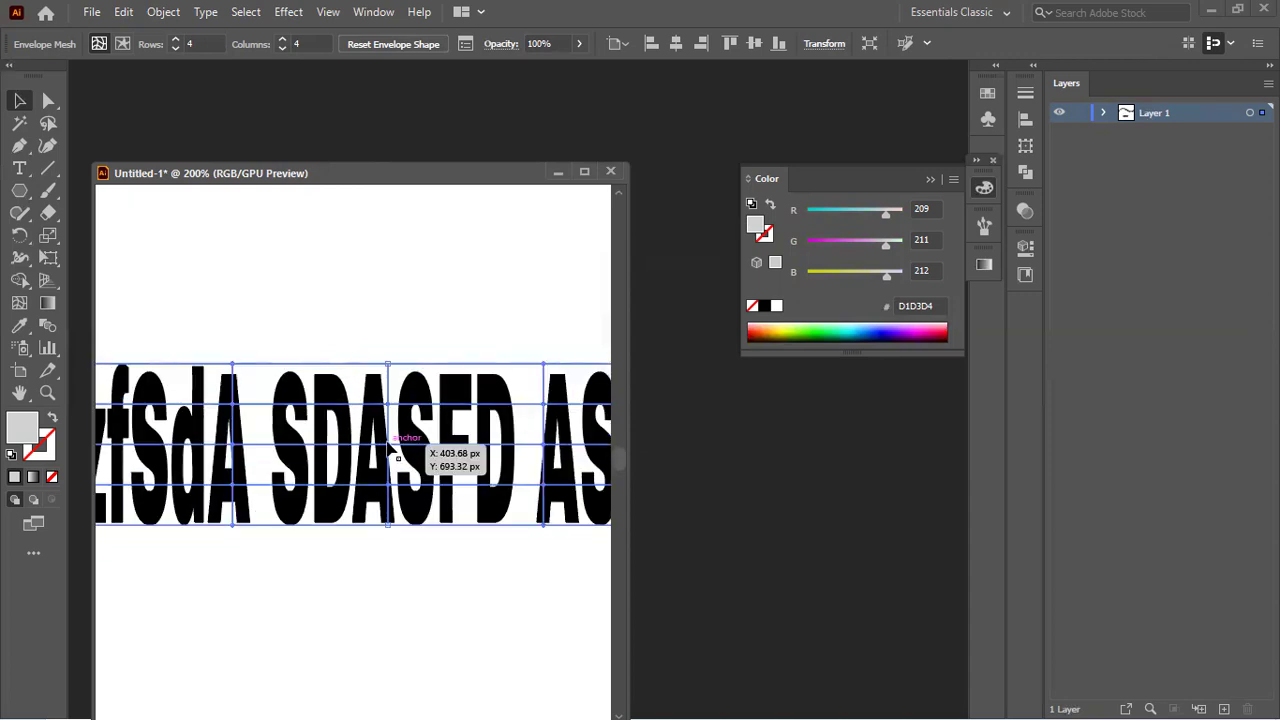
{"action": "scroll", "coordinate": [390, 441], "scroll_direction": "down", "scroll_amount": 1}
{"action": "scroll", "coordinate": [395, 447], "scroll_direction": "down", "scroll_amount": 1}
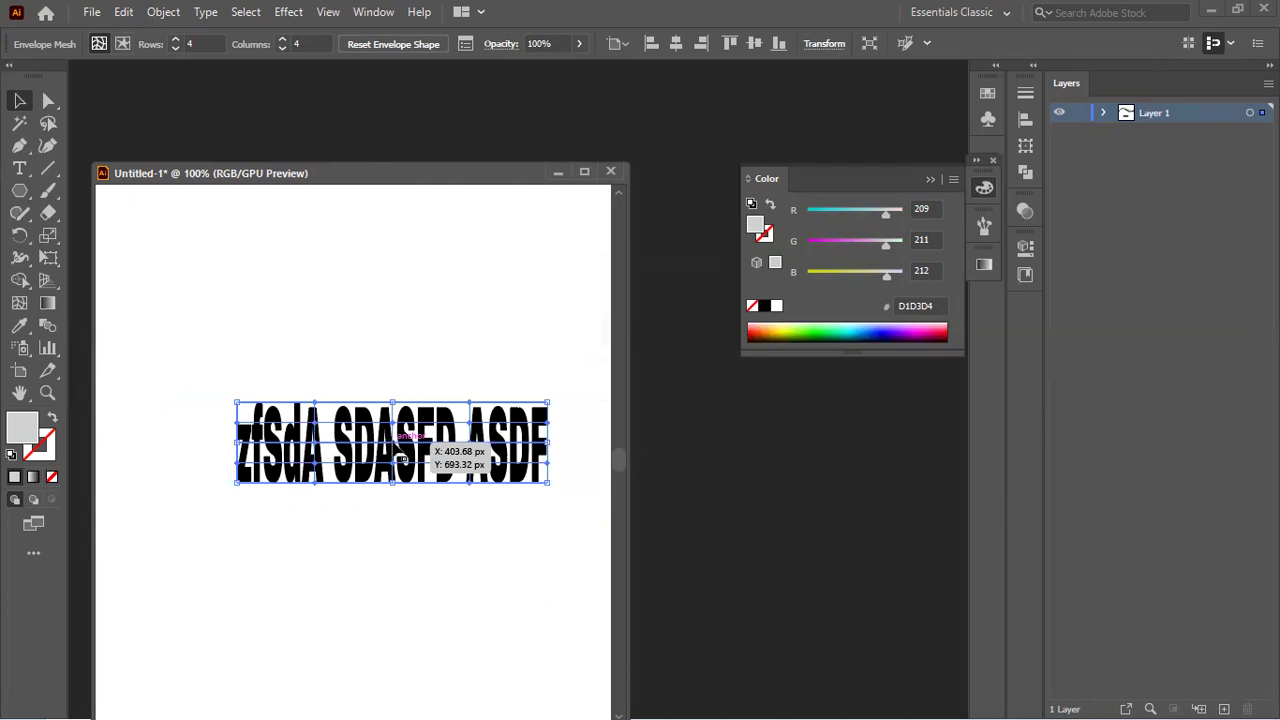
{"action": "scroll", "coordinate": [405, 470], "scroll_direction": "up", "scroll_amount": 1}
{"action": "scroll", "coordinate": [458, 456], "scroll_direction": "down", "scroll_amount": 1}
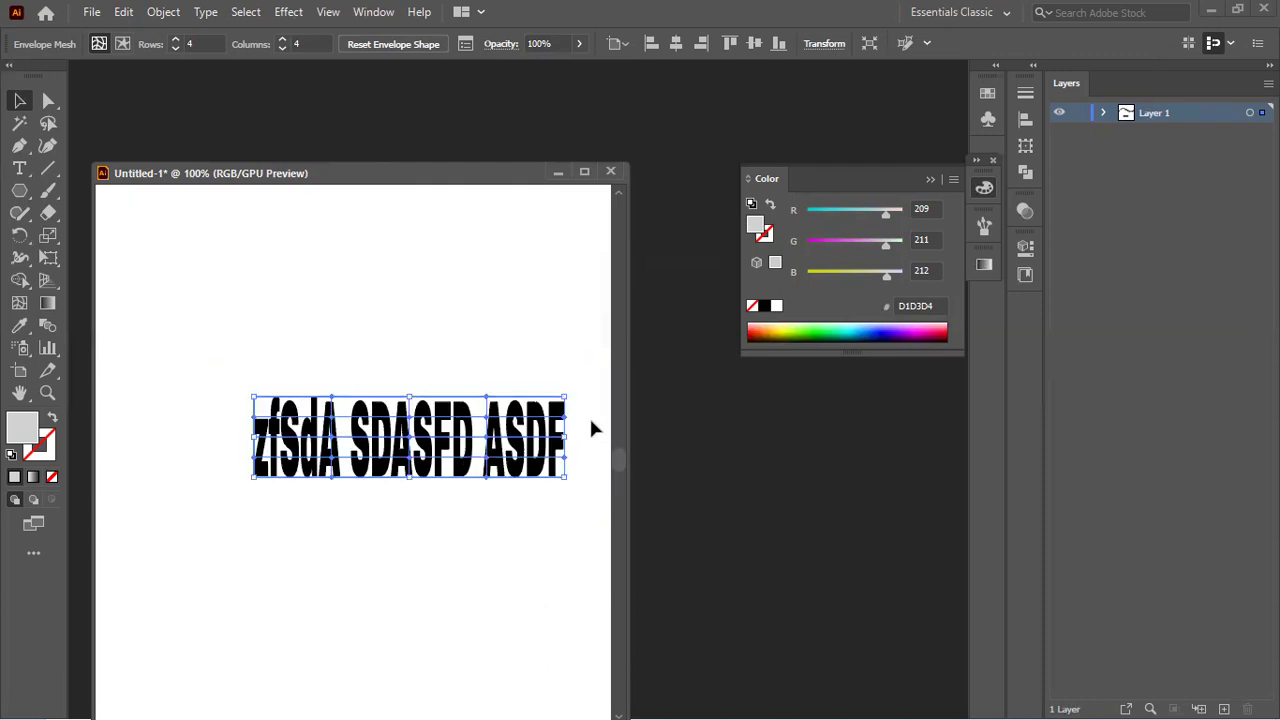
{"action": "left_click_drag", "start_coordinate": [564, 444], "coordinate": [586, 433]}
{"action": "scroll", "coordinate": [487, 457], "scroll_direction": "up", "scroll_amount": 1}
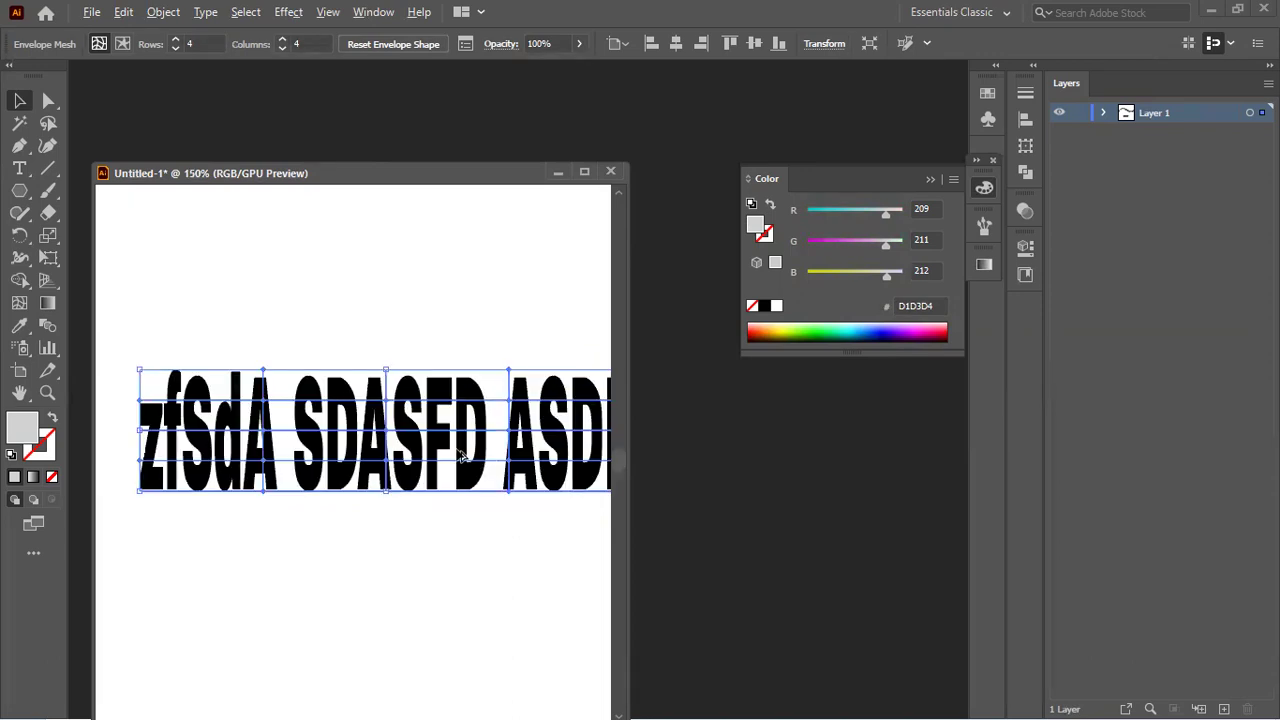
{"action": "left_click_drag", "start_coordinate": [268, 372], "coordinate": [272, 344]}
Step: Drag individual mesh points to bulge the text into a wave with pointed ends
{"action": "key", "text": "a"}
{"action": "left_click_drag", "start_coordinate": [281, 374], "coordinate": [275, 318]}
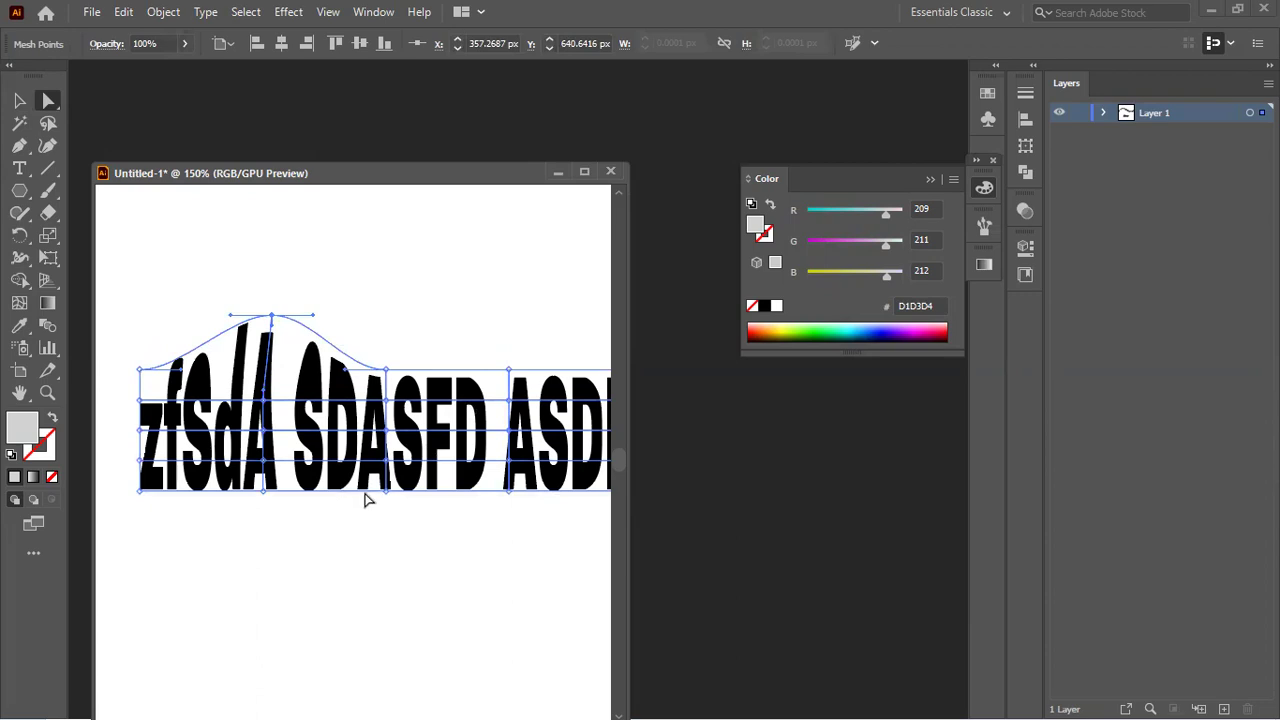
{"action": "left_click_drag", "start_coordinate": [386, 491], "coordinate": [386, 580]}
{"action": "left_click_drag", "start_coordinate": [264, 491], "coordinate": [226, 548]}
{"action": "left_click_drag", "start_coordinate": [509, 370], "coordinate": [519, 255]}
{"action": "scroll", "coordinate": [432, 377], "scroll_direction": "down", "scroll_amount": 1}
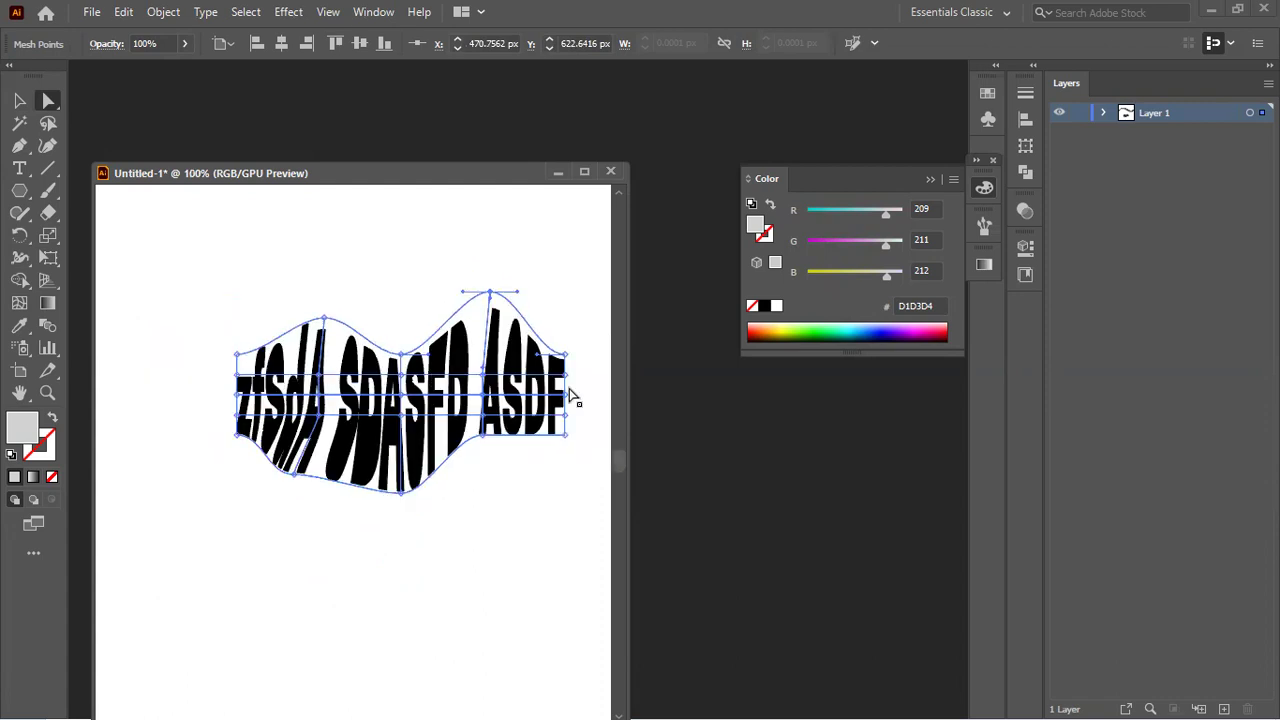
{"action": "left_click_drag", "start_coordinate": [558, 402], "coordinate": [604, 393]}
{"action": "mouse_move", "coordinate": [221, 390]}
{"action": "left_mouse_down"}
{"action": "mouse_move", "coordinate": [257, 420]}
{"action": "mouse_move", "coordinate": [207, 393]}
{"action": "left_mouse_up"}
{"action": "left_click", "coordinate": [19, 100]}
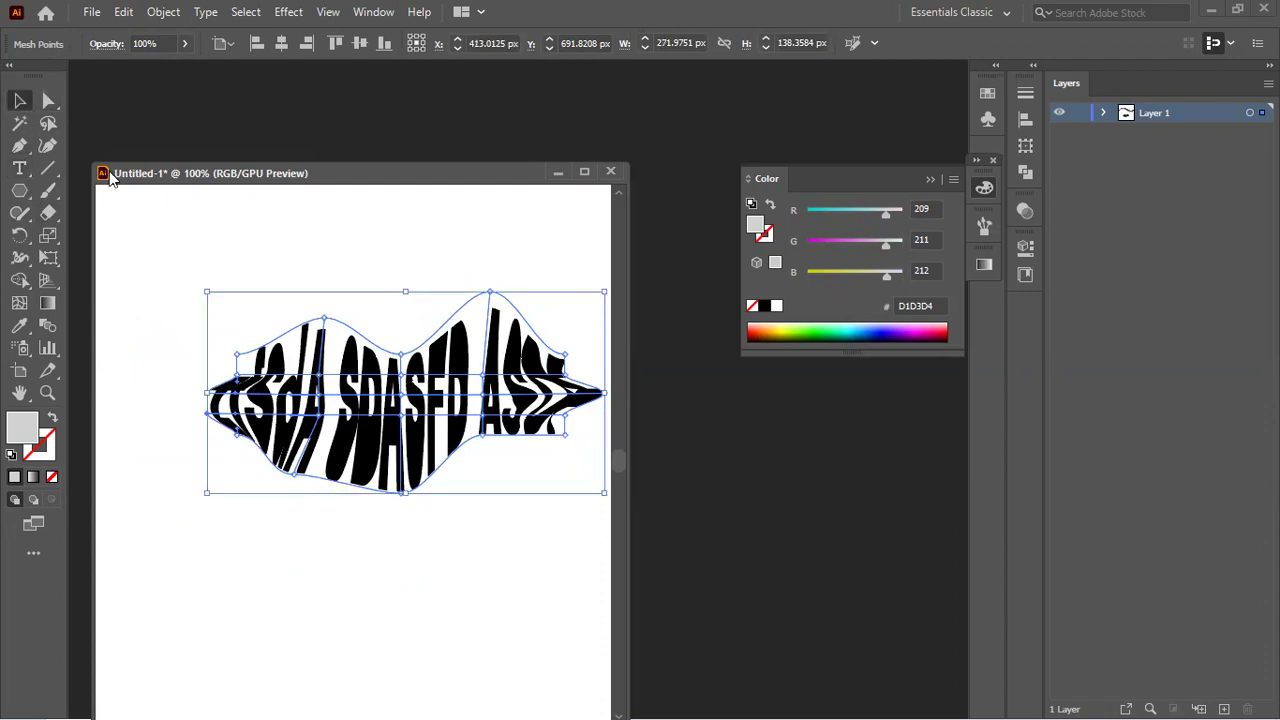
{"action": "left_click", "coordinate": [398, 571]}
Step: Undo the last mesh edits and clear the artwork from the artboard
{"action": "scroll", "coordinate": [398, 571], "scroll_direction": "down", "scroll_amount": 2}
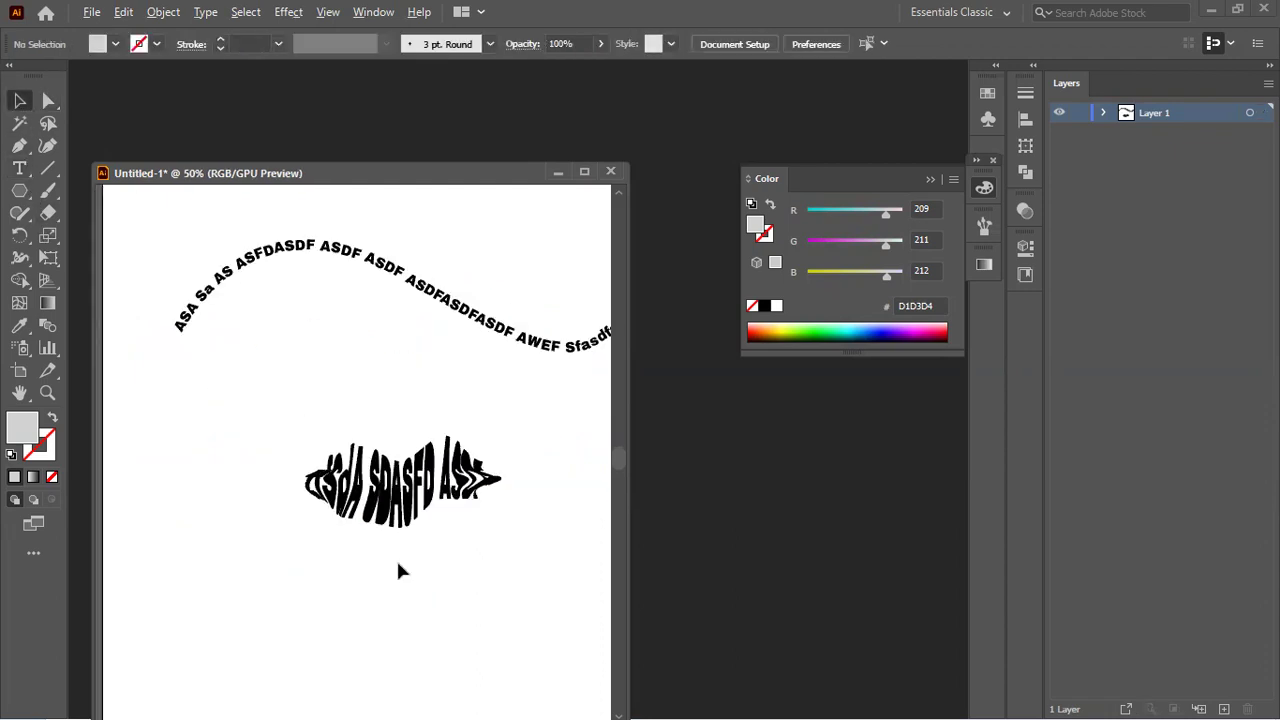
{"action": "scroll", "coordinate": [398, 571], "scroll_direction": "up", "scroll_amount": 1}
{"action": "key", "text": "ctrl+z"}
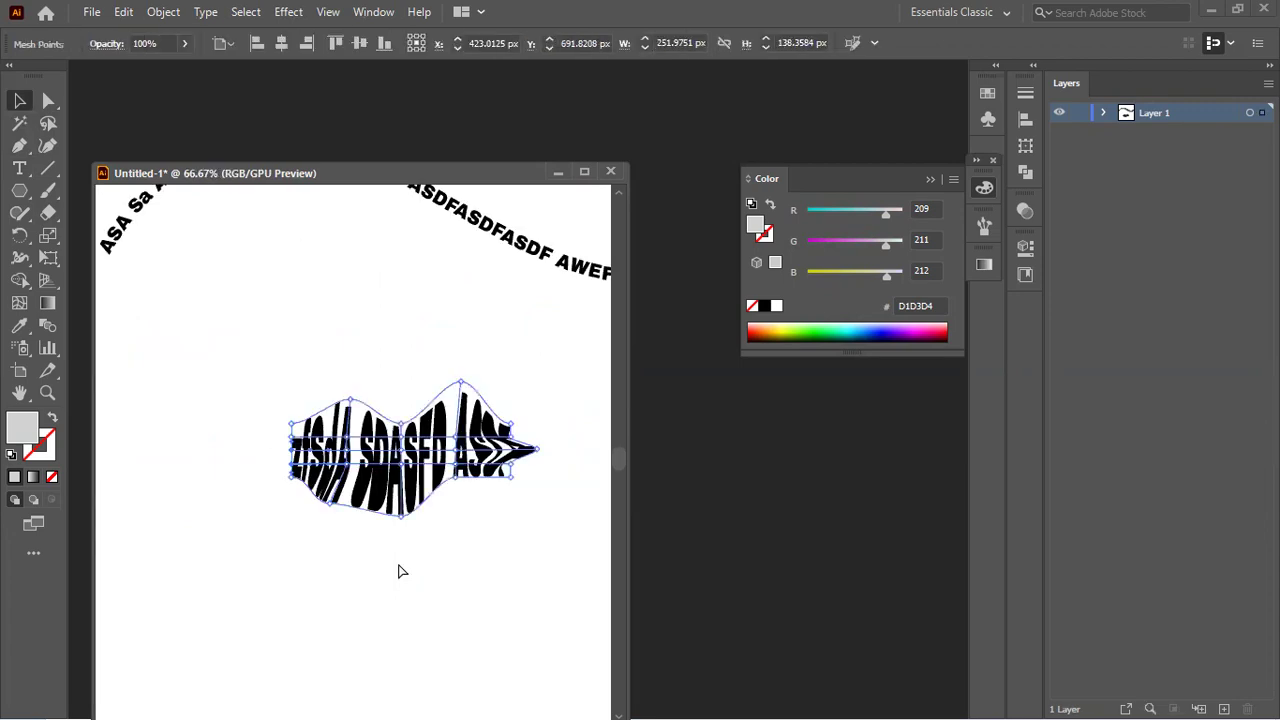
{"action": "key", "text": "ctrl+z"}
{"action": "key", "text": "ctrl+z"}
{"action": "key", "text": "ctrl+z"}
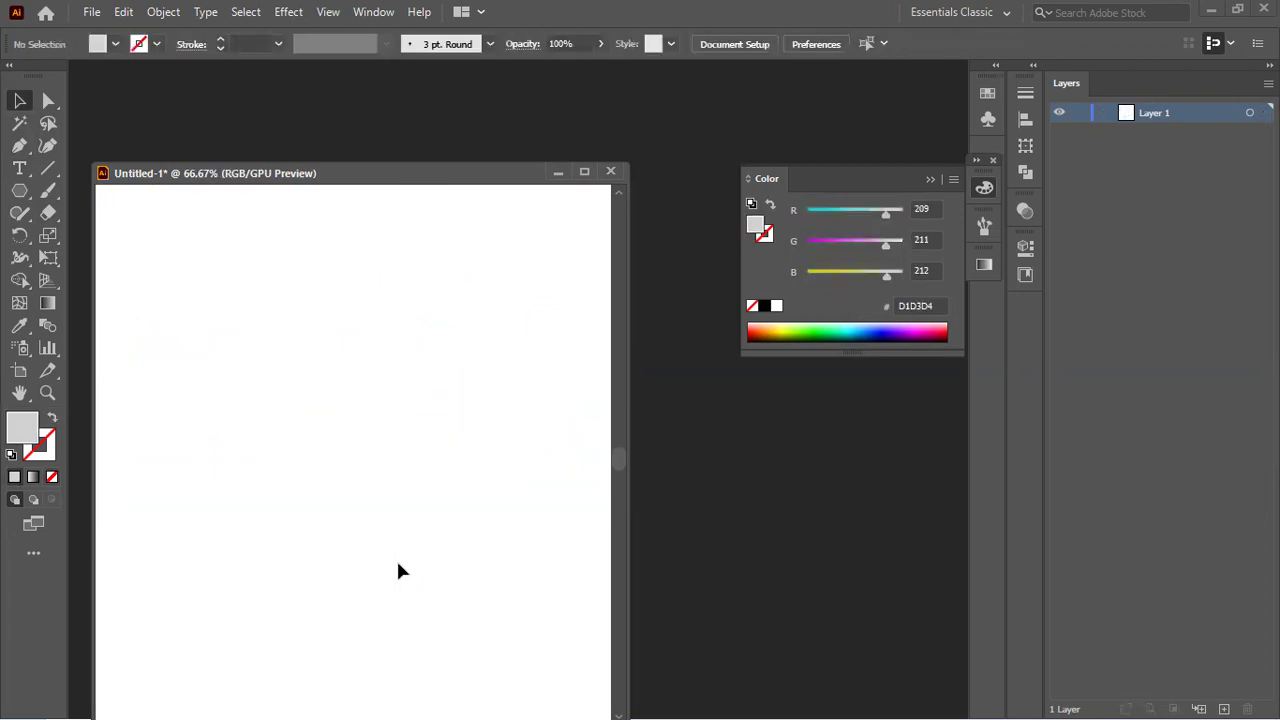
Step: Place vertical 'Lorem ipsum' text with the Vertical Type Tool, then try Vertical Area Type
{"action": "left_click", "coordinate": [20, 168]}
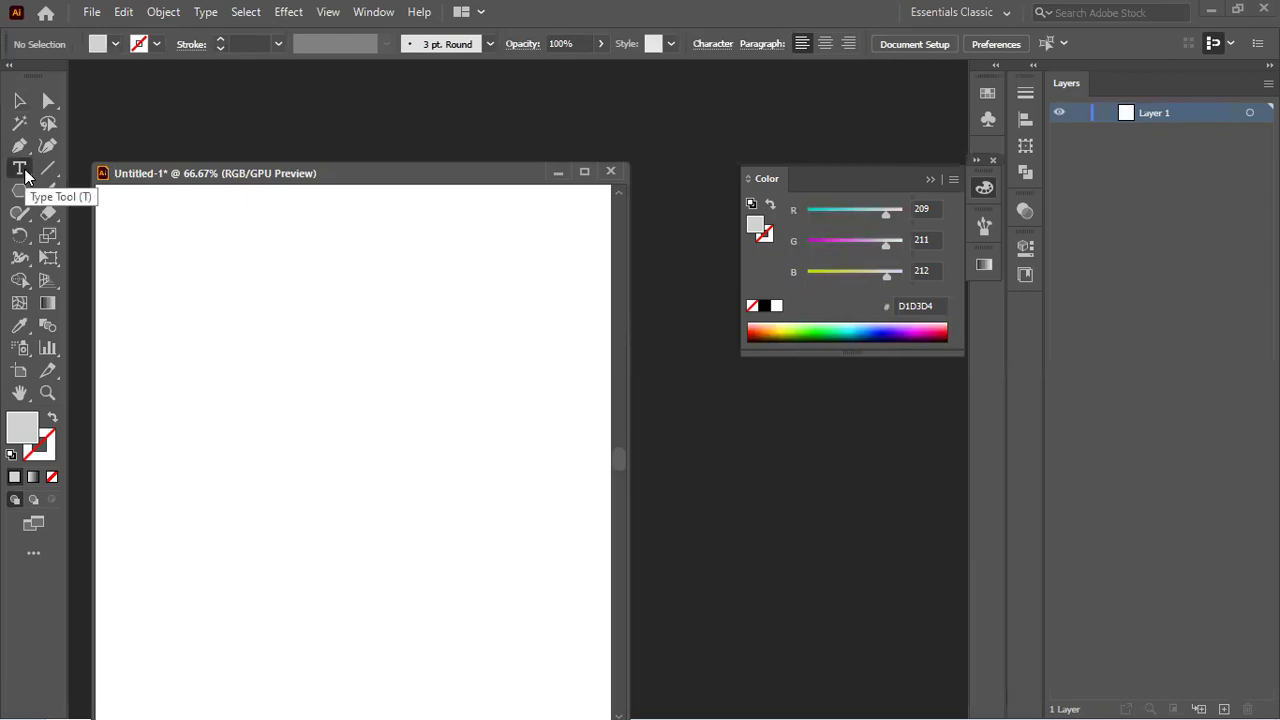
{"action": "left_click", "coordinate": [25, 175]}
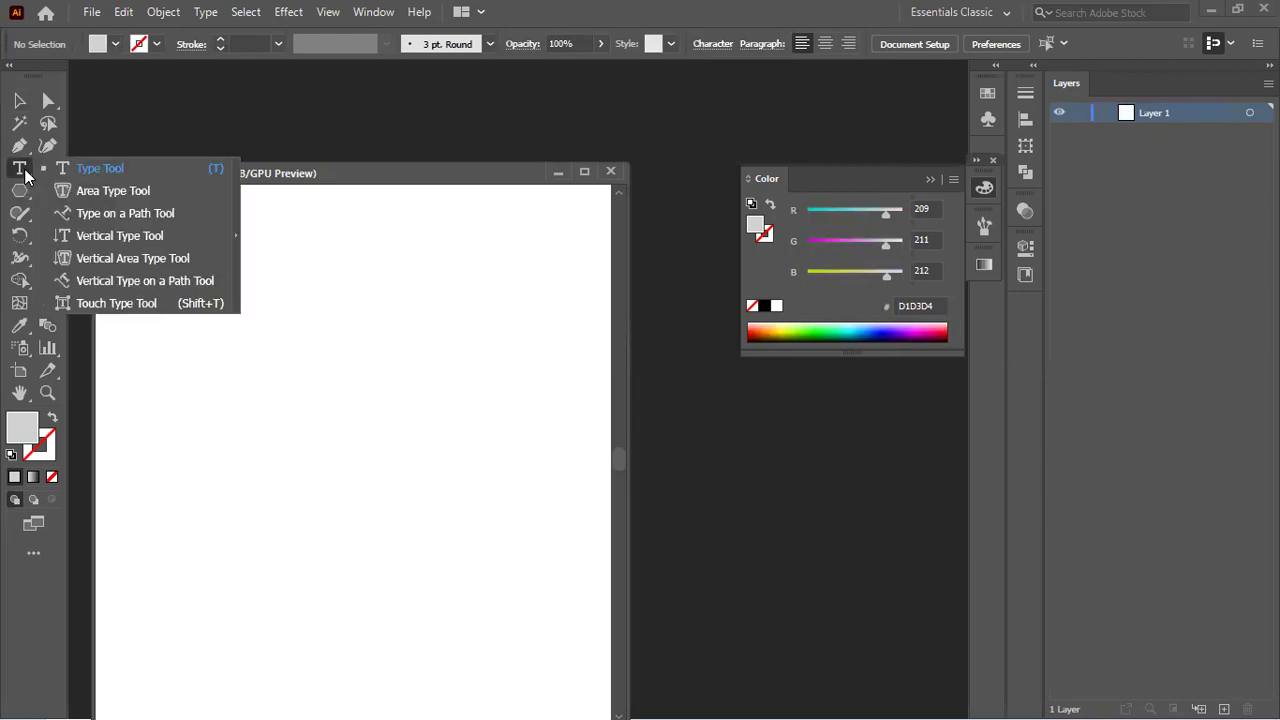
{"action": "left_click", "coordinate": [109, 236]}
{"action": "left_click", "coordinate": [237, 278]}
{"action": "type", "text": "WDASD ASD"}
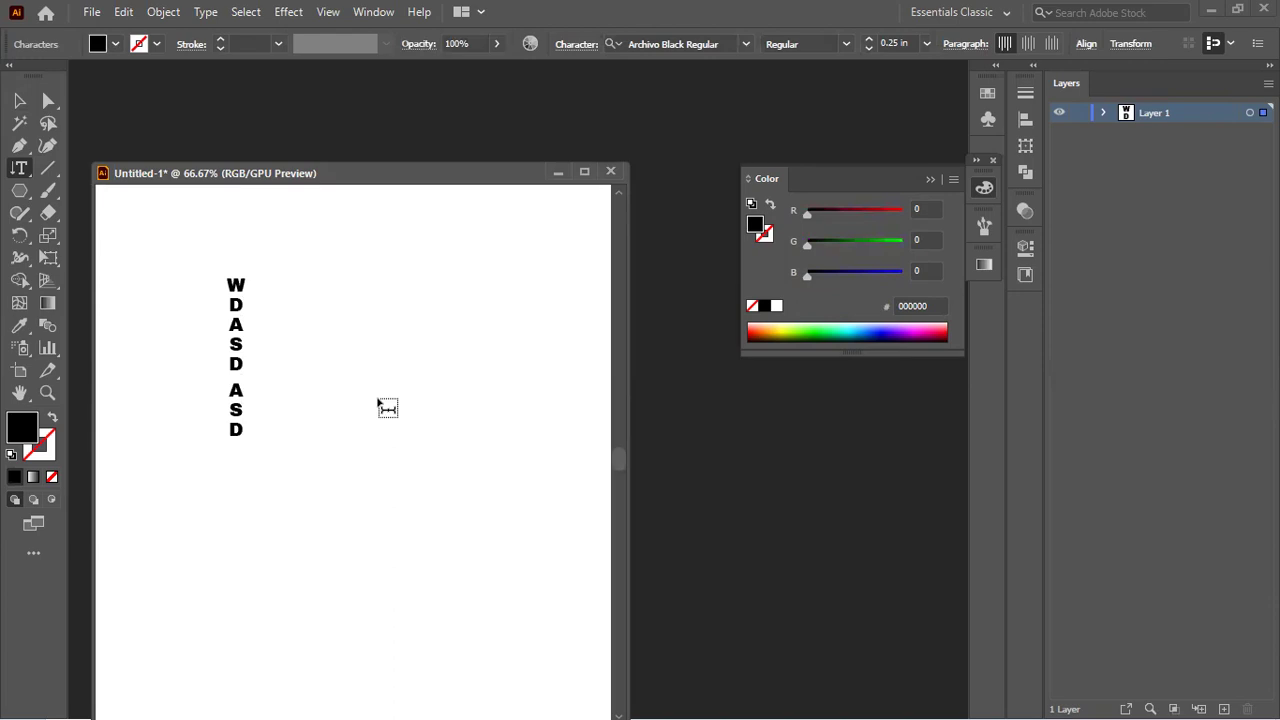
{"action": "key", "text": "ctrl+z"}
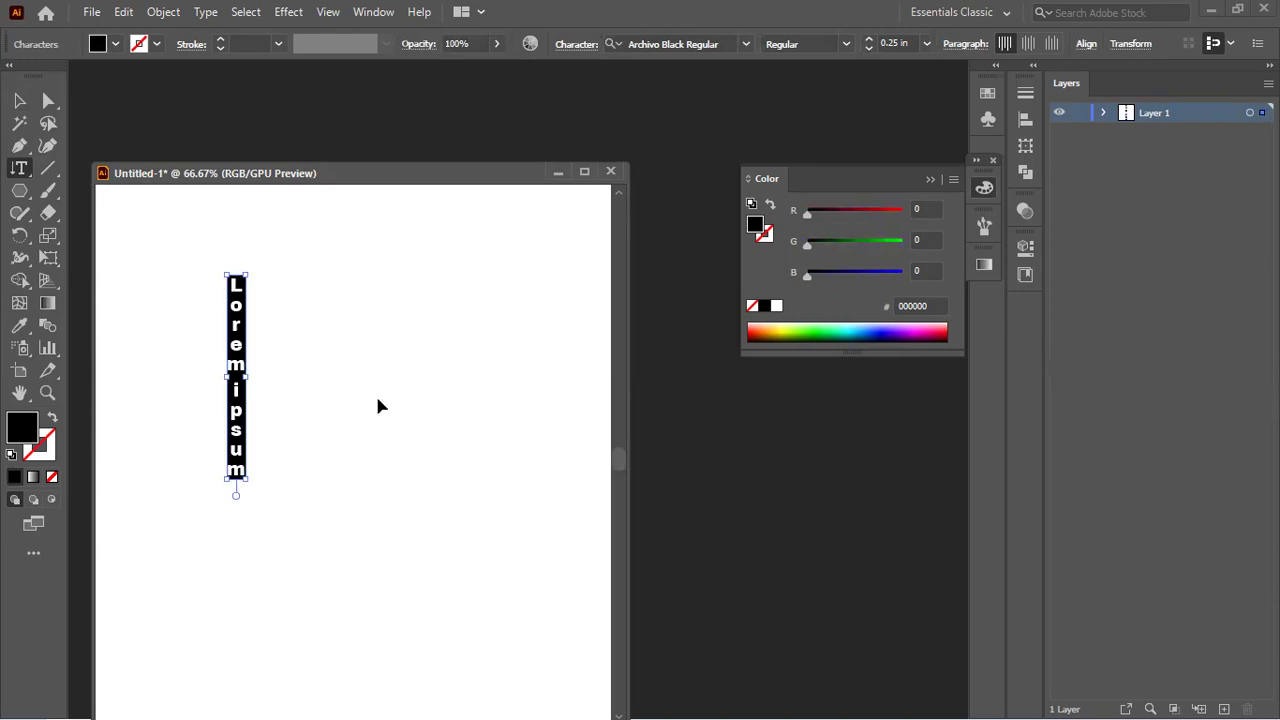
{"action": "left_click_drag", "start_coordinate": [22, 176], "coordinate": [97, 254]}
Step: Draw a hexagon on the artboard and make it an unfilled outline
{"action": "left_click", "coordinate": [356, 341]}
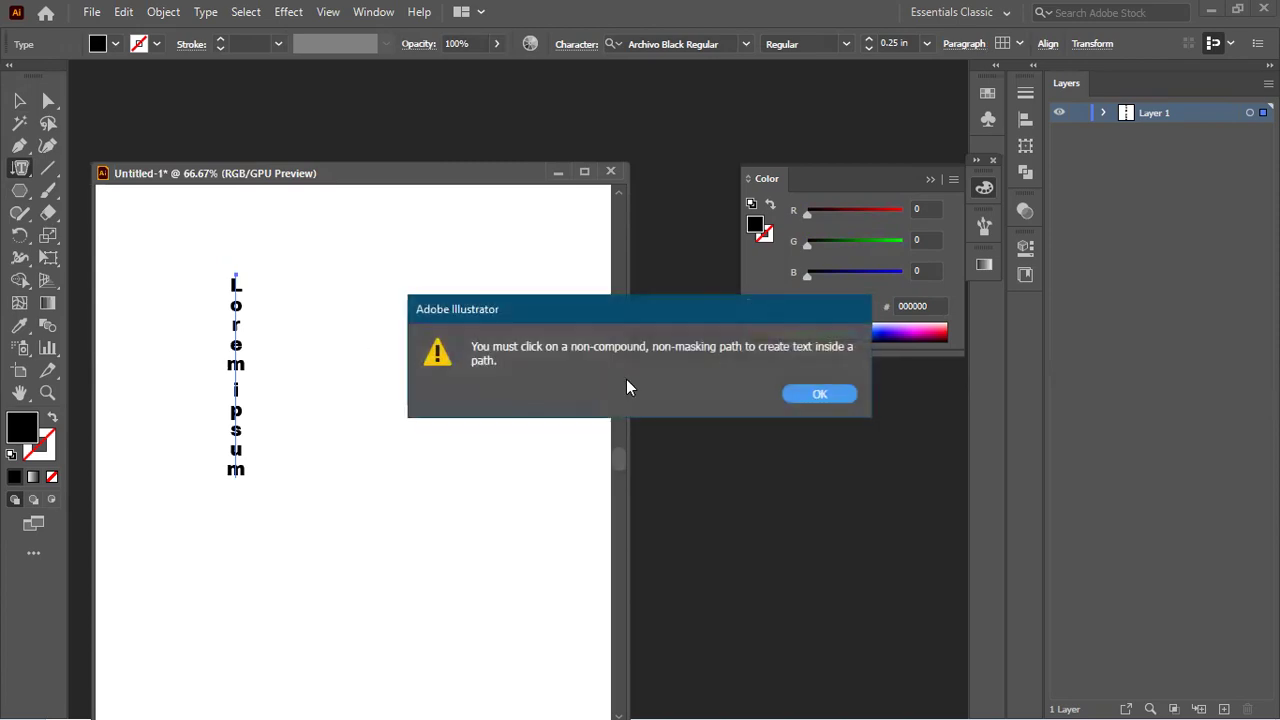
{"action": "left_click", "coordinate": [819, 394]}
{"action": "left_click", "coordinate": [19, 190]}
{"action": "left_click_drag", "start_coordinate": [391, 306], "coordinate": [522, 444]}
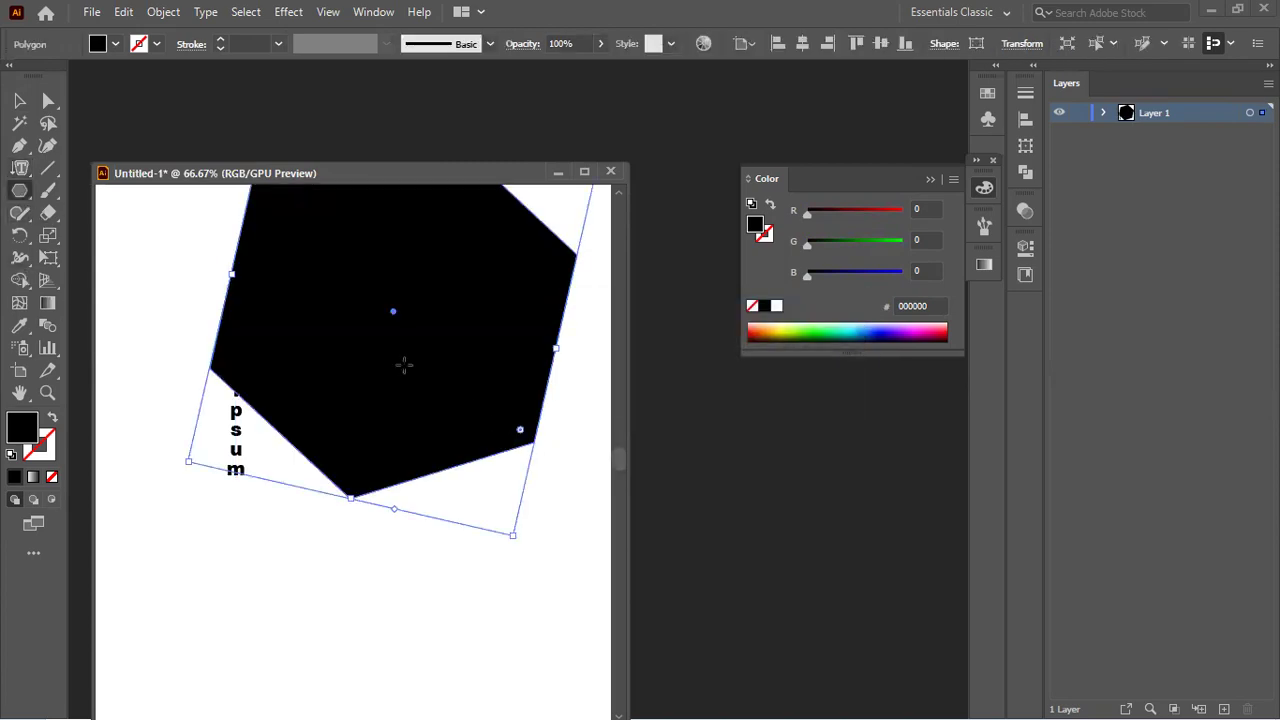
{"action": "left_click", "coordinate": [53, 421]}
Step: Move the hexagon down and right, beside the vertical Lorem ipsum
{"action": "scroll", "coordinate": [298, 296], "scroll_direction": "down", "scroll_amount": 1}
{"action": "key", "text": "v"}
{"action": "left_click_drag", "start_coordinate": [368, 333], "coordinate": [413, 452]}
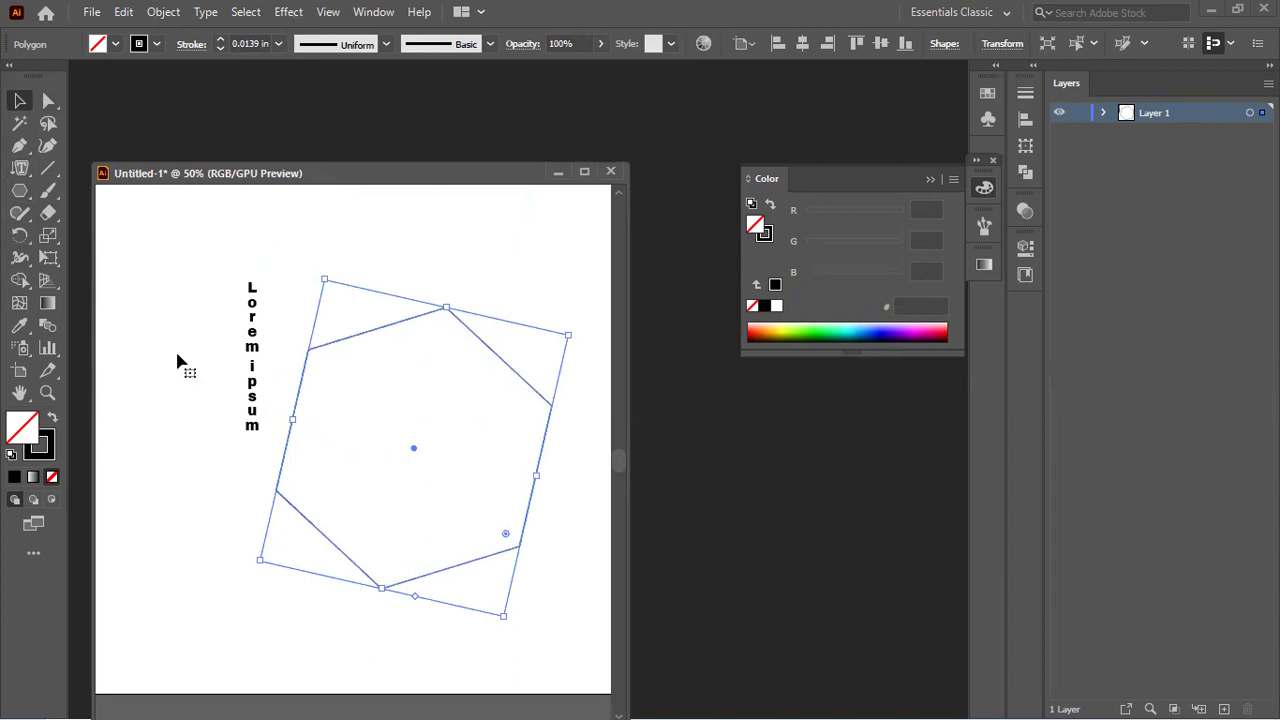
Step: Start vertical area text inside the hexagon outline
{"action": "left_click", "coordinate": [20, 168]}
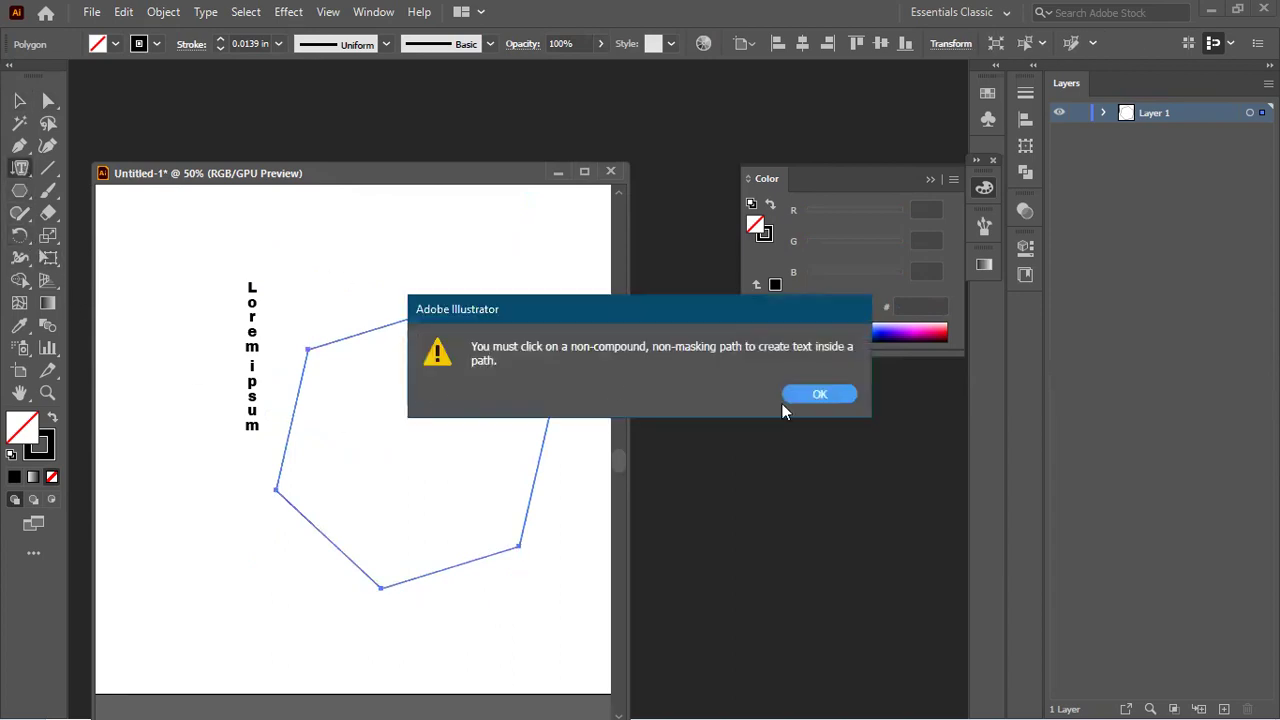
{"action": "left_click", "coordinate": [810, 392]}
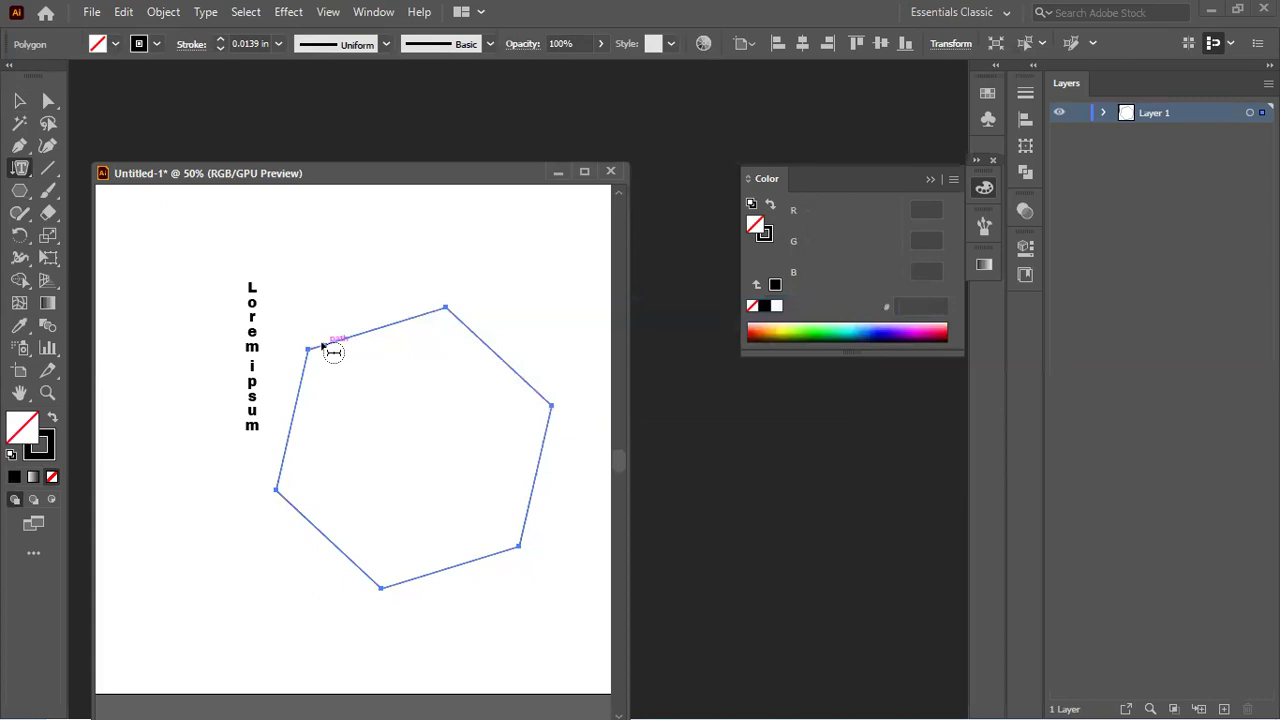
{"action": "left_click", "coordinate": [323, 346]}
{"action": "left_click", "coordinate": [819, 394]}
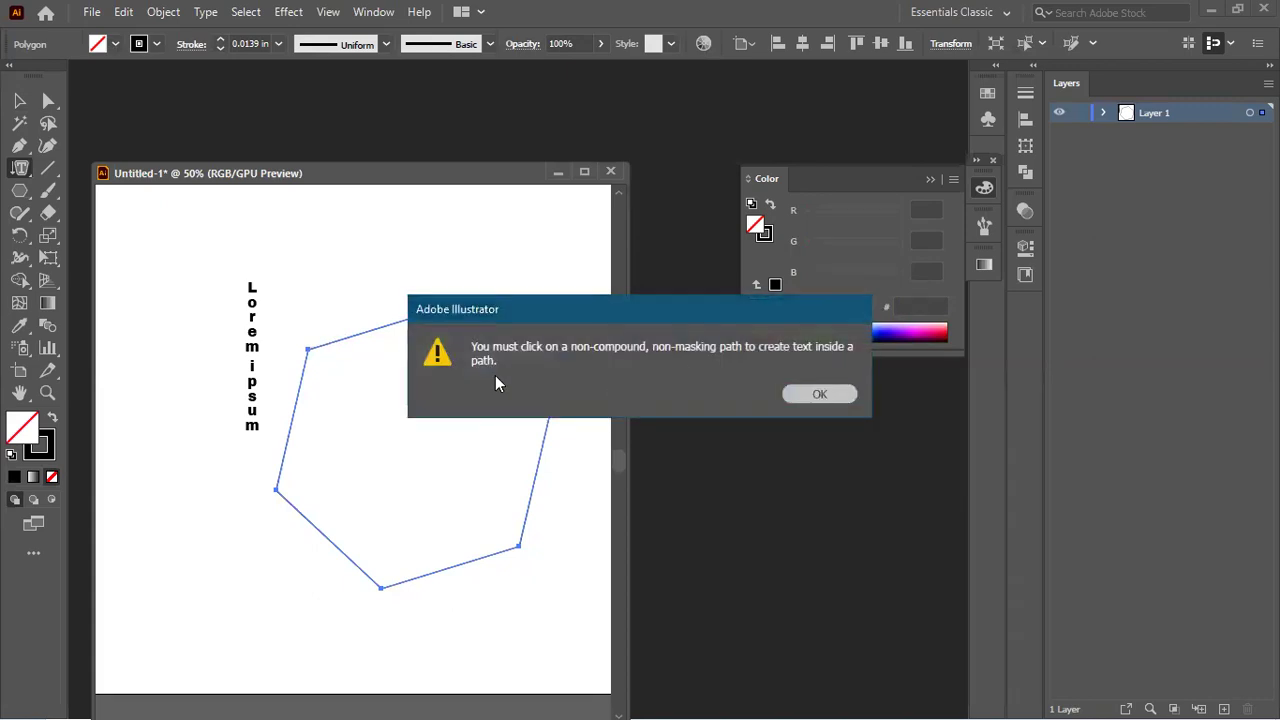
{"action": "left_click", "coordinate": [323, 346]}
Step: Replace the typed test letters in the hexagon with Lorem ipsum placeholder text and check its alignment options
{"action": "type", "text": "SF"}
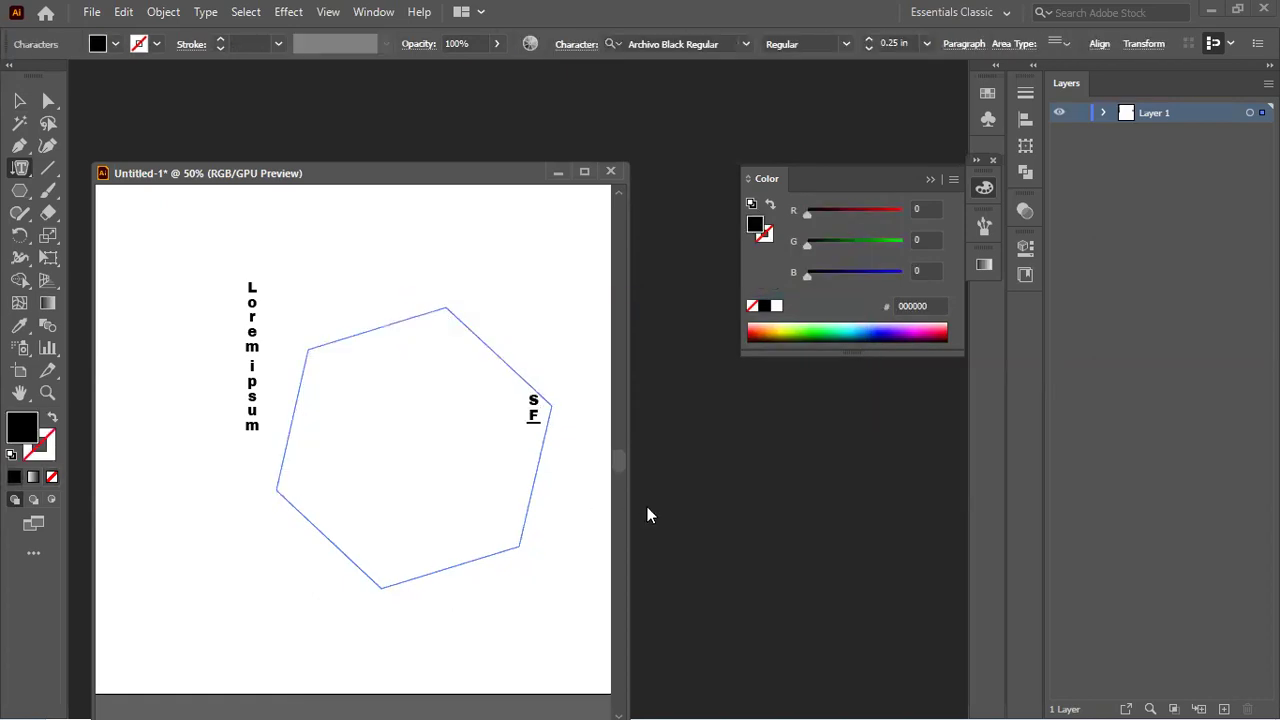
{"action": "type", "text": "SDFSD'FASFASFAS'FASFASFASD'FASDFASDF"}
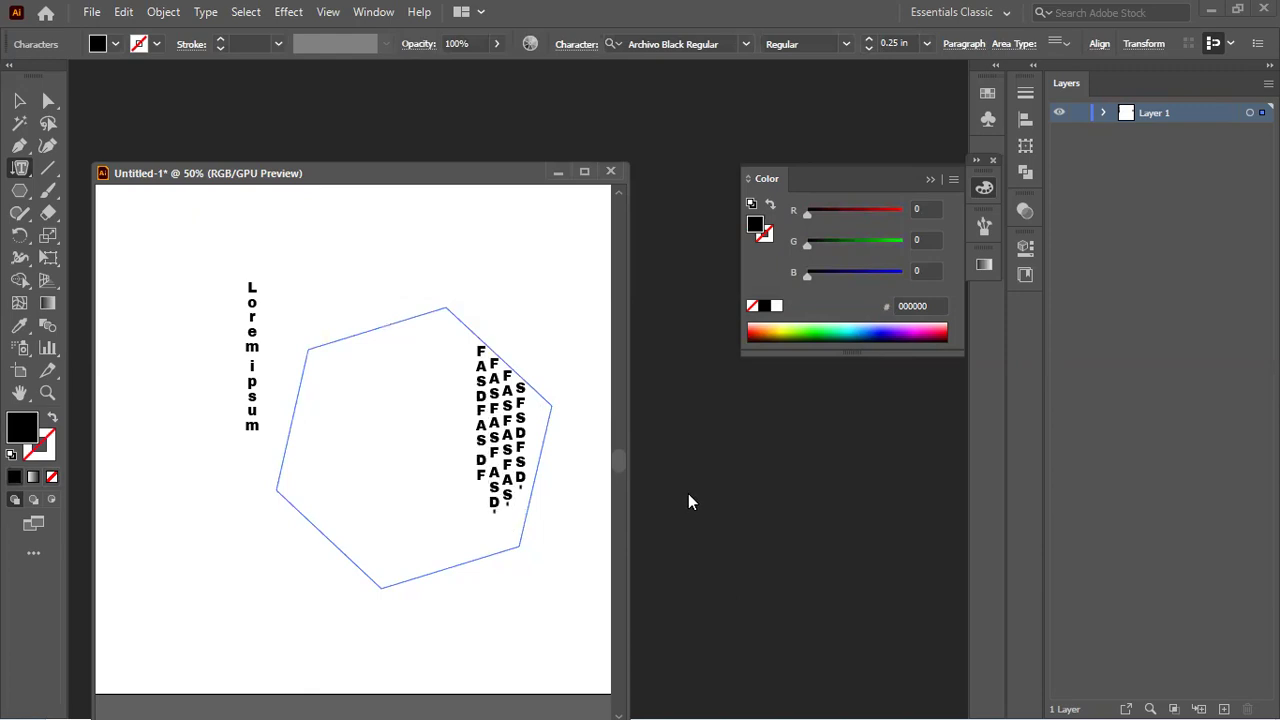
{"action": "key", "text": "ctrl+v"}
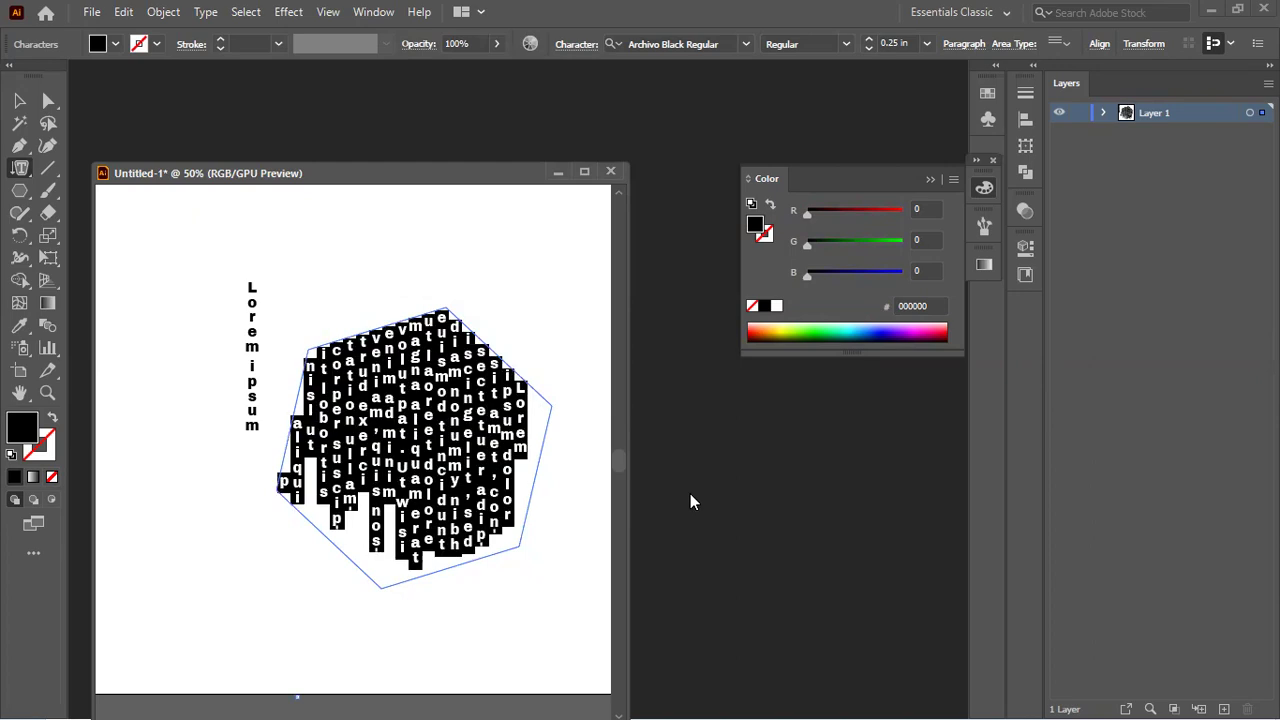
{"action": "left_click", "coordinate": [1061, 51]}
{"action": "key", "text": "Escape"}
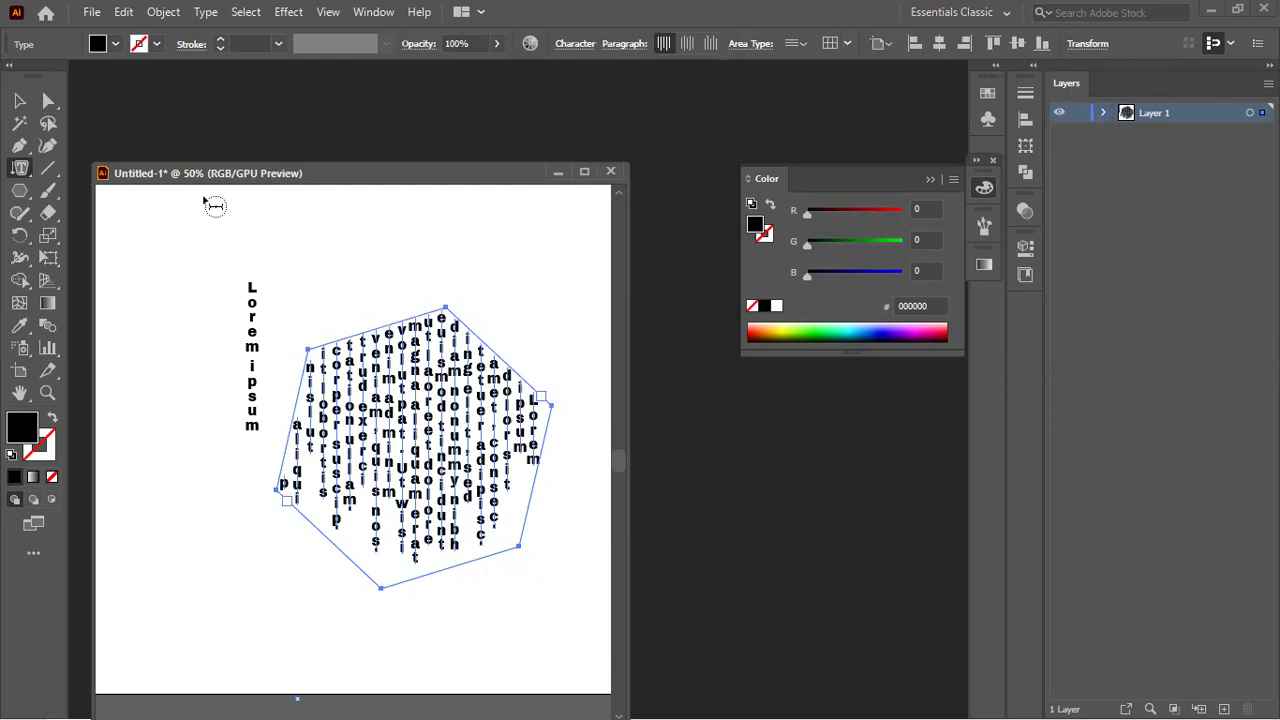
{"action": "left_click", "coordinate": [19, 101]}
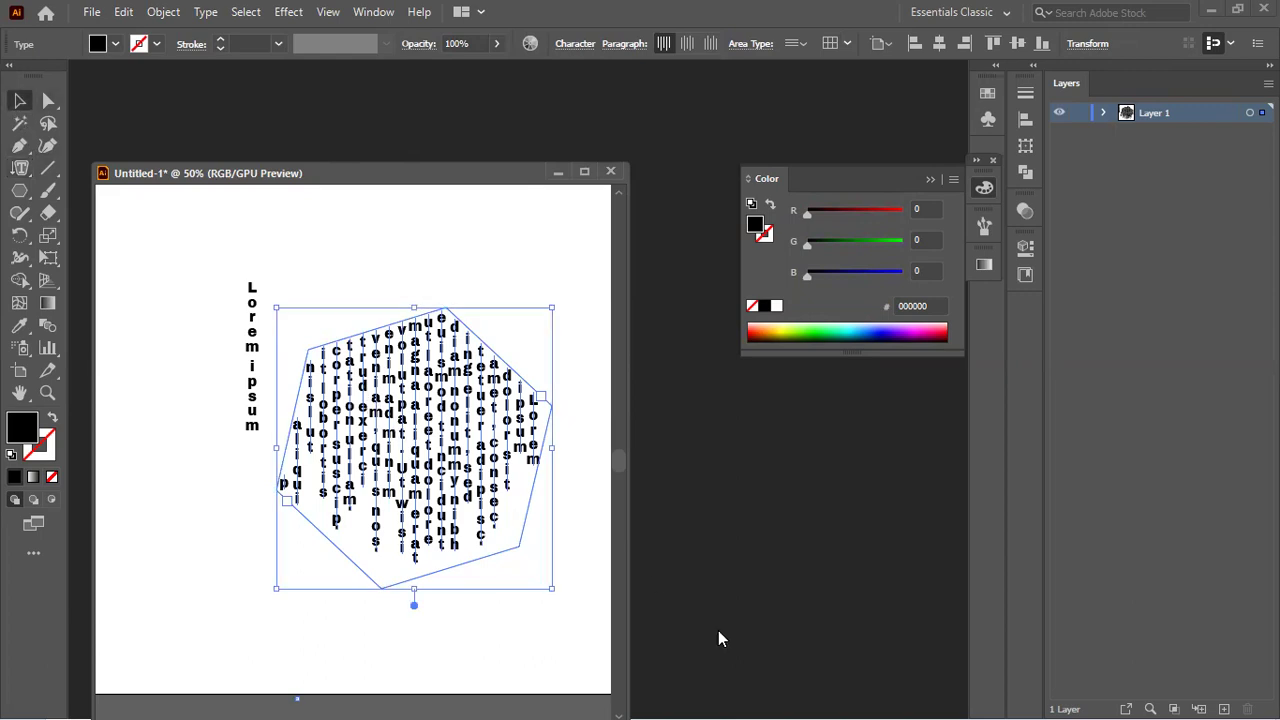
Step: Undo the placeholder fill, then type 'ZDFSDSDFSZDFASDF ASDF' as new vertical text in the hexagon and select it all
{"action": "key", "text": "ctrl+z"}
{"action": "key", "text": "ctrl+z"}
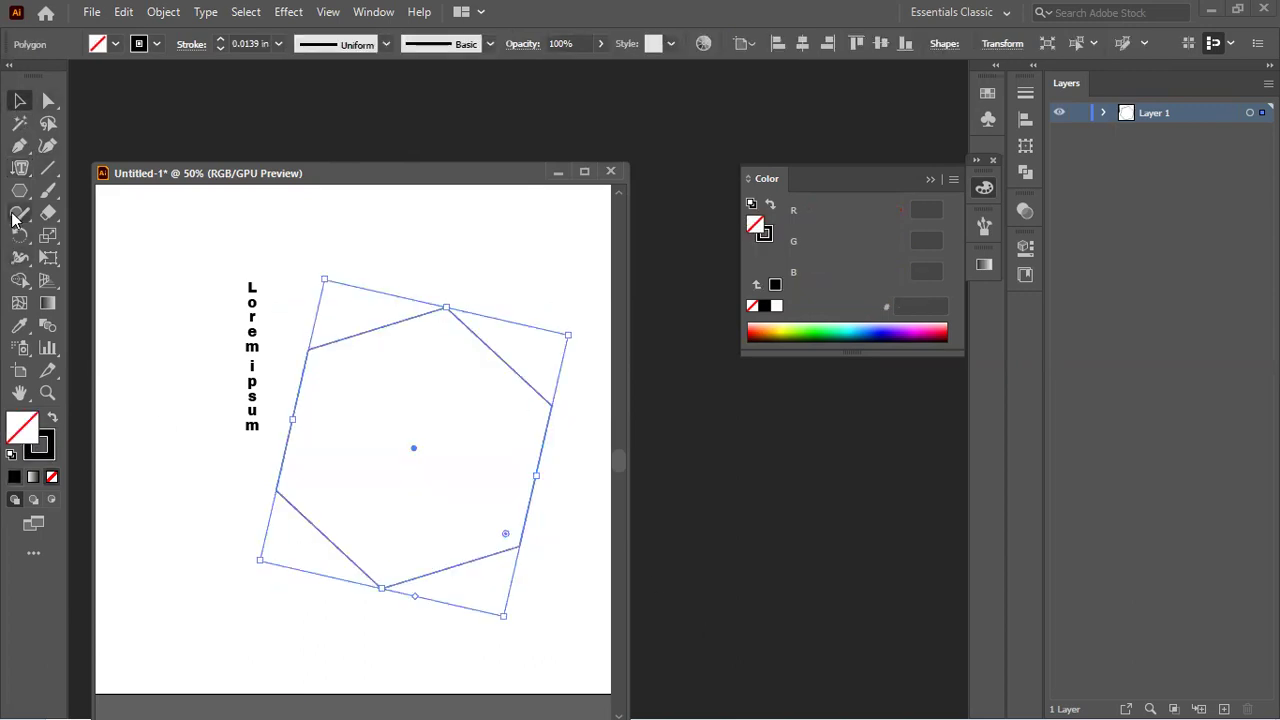
{"action": "left_click", "coordinate": [19, 170]}
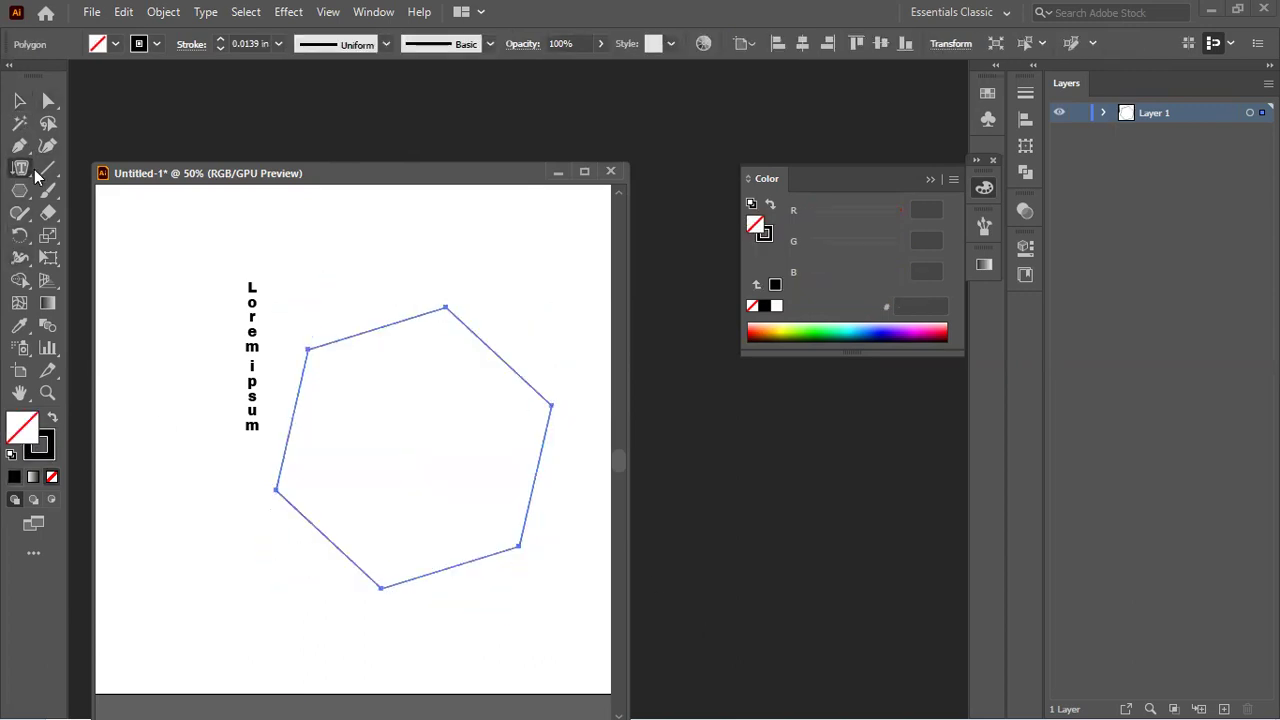
{"action": "left_click", "coordinate": [471, 329]}
{"action": "type", "text": "ZDFSDSDFSZDFASDF ASDF AS"}
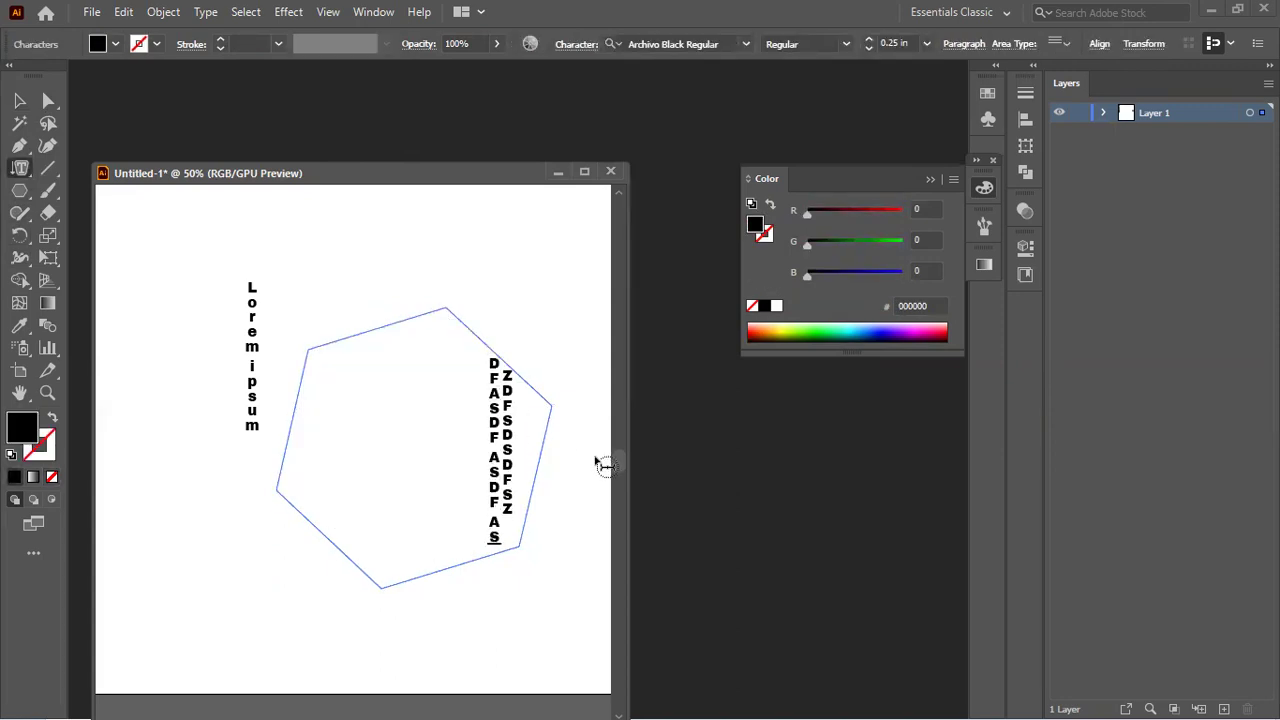
{"action": "key", "text": "Escape"}
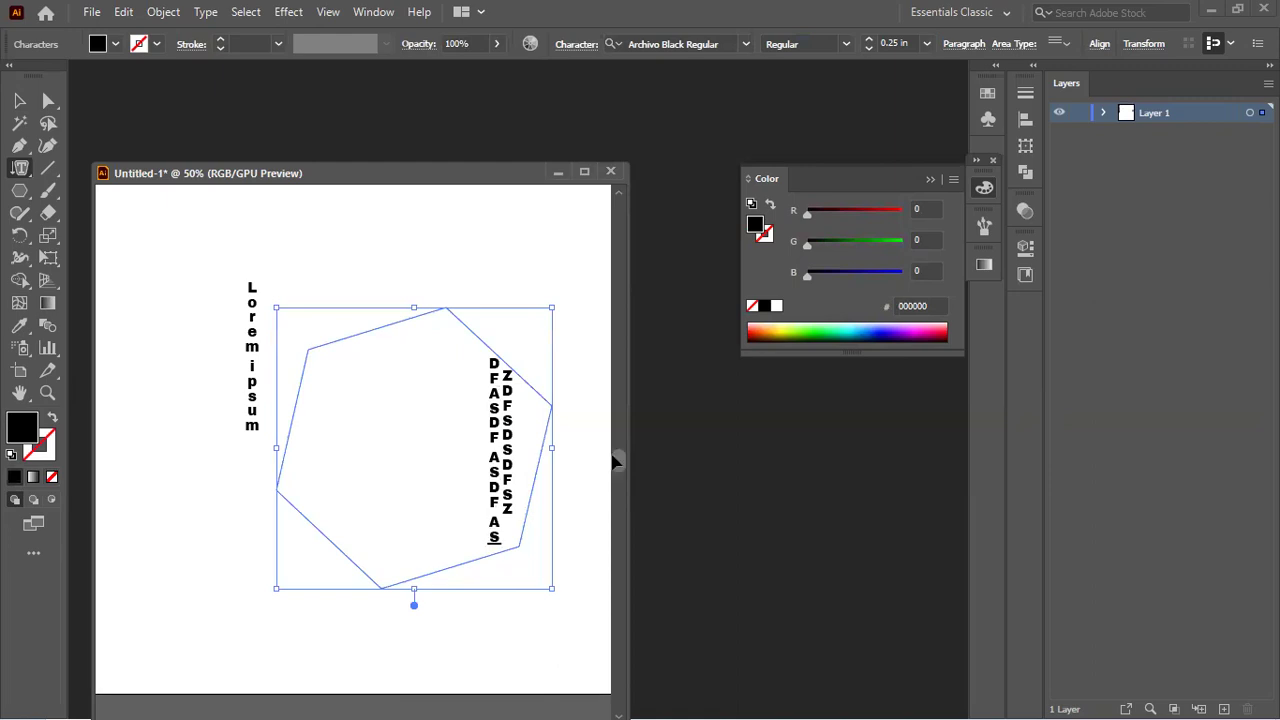
{"action": "key", "text": "ctrl+a"}
{"action": "left_click", "coordinate": [1100, 44]}
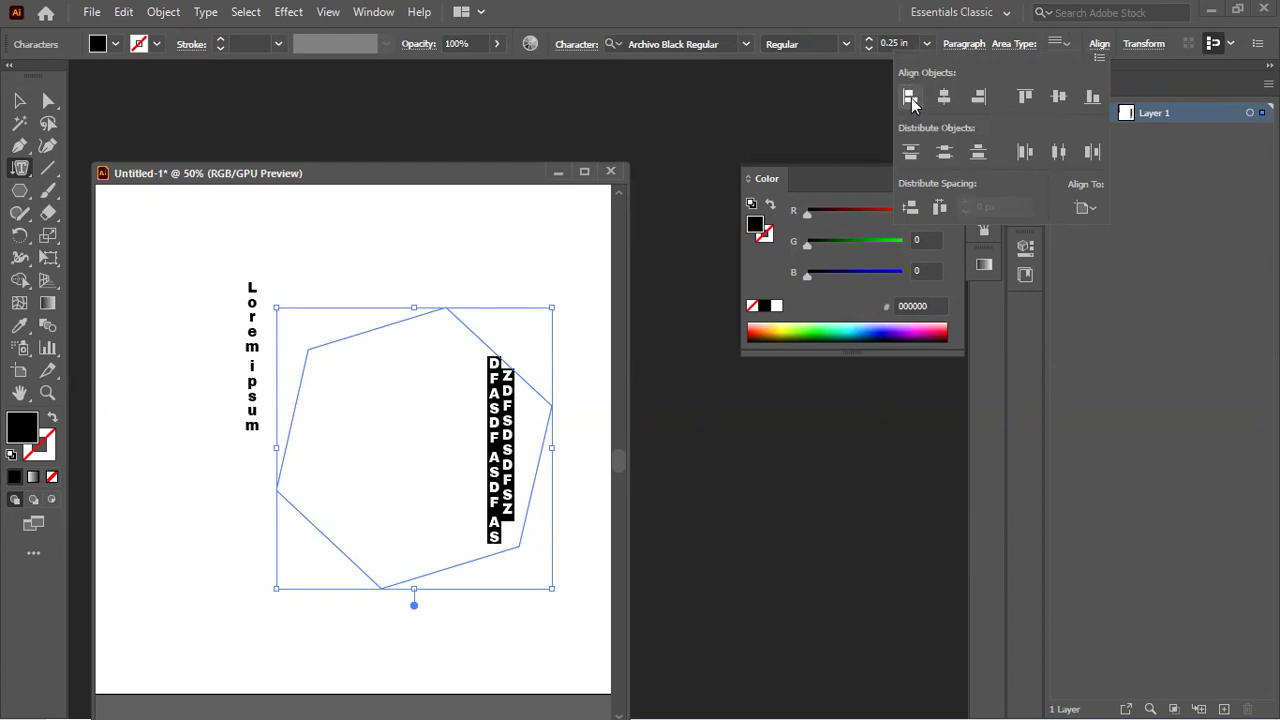
{"action": "left_click", "coordinate": [1000, 47]}
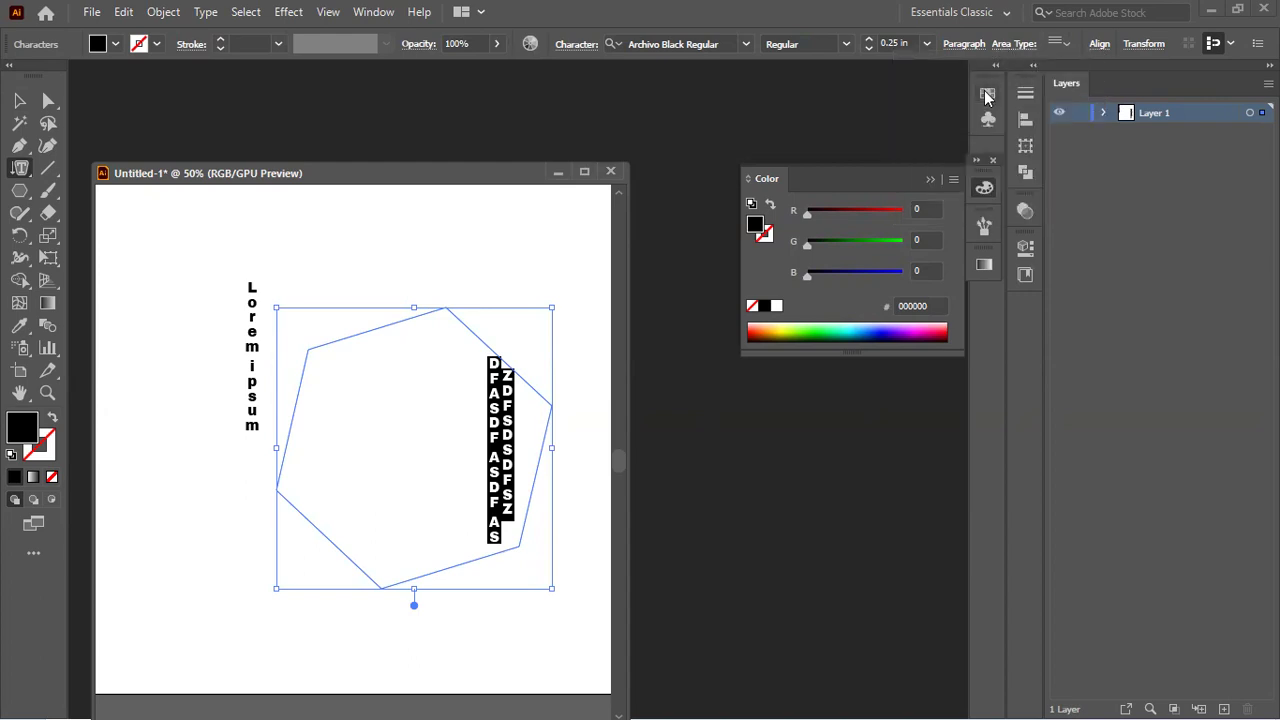
{"action": "left_click", "coordinate": [958, 45]}
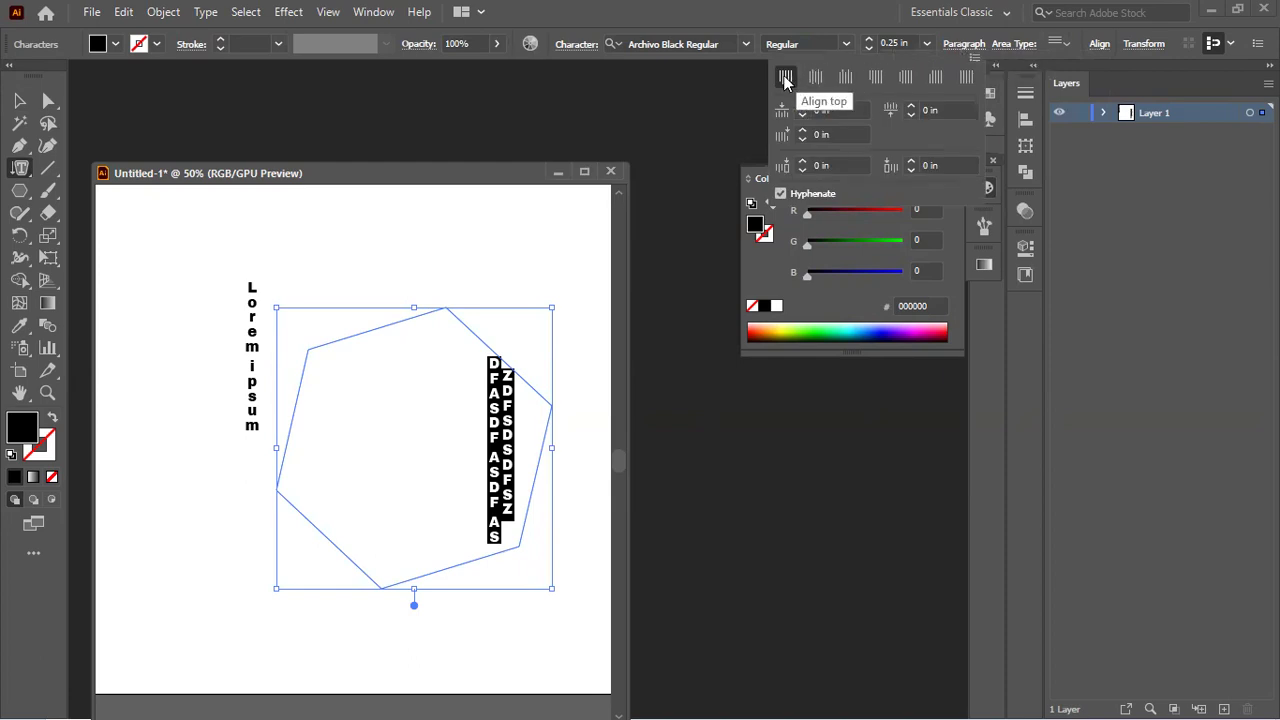
{"action": "left_click", "coordinate": [848, 83]}
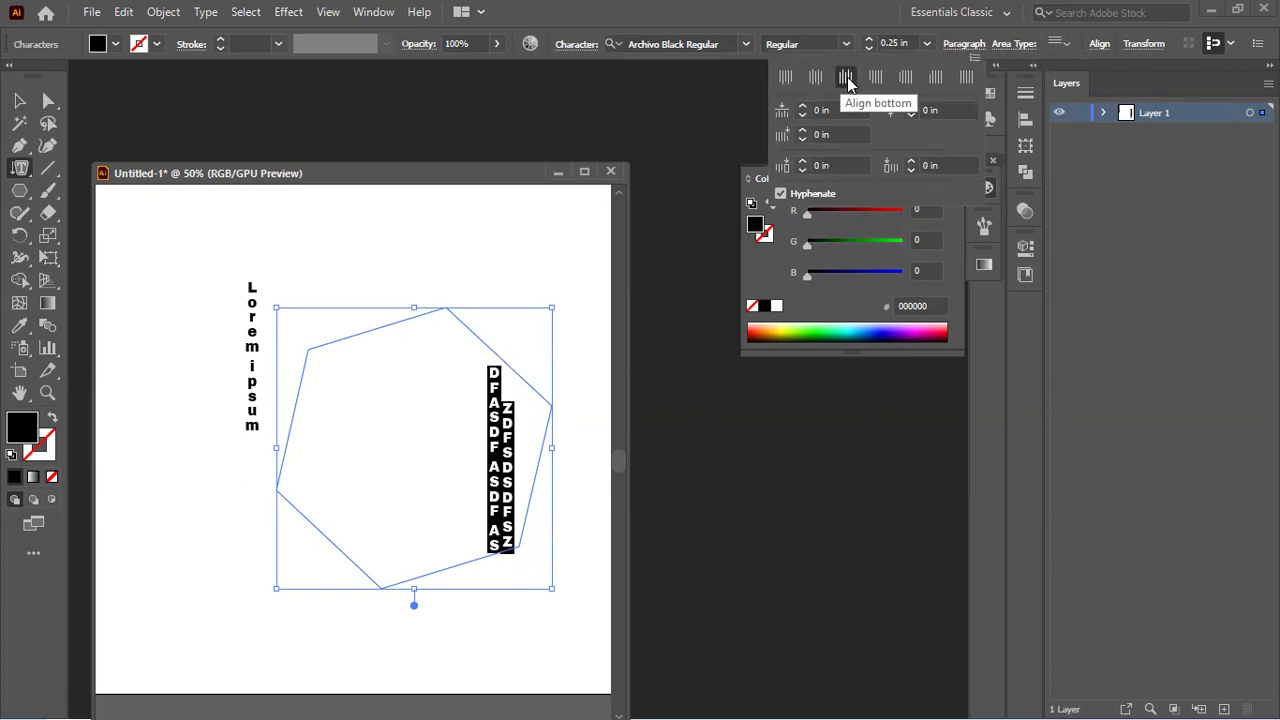
{"action": "left_click", "coordinate": [788, 79]}
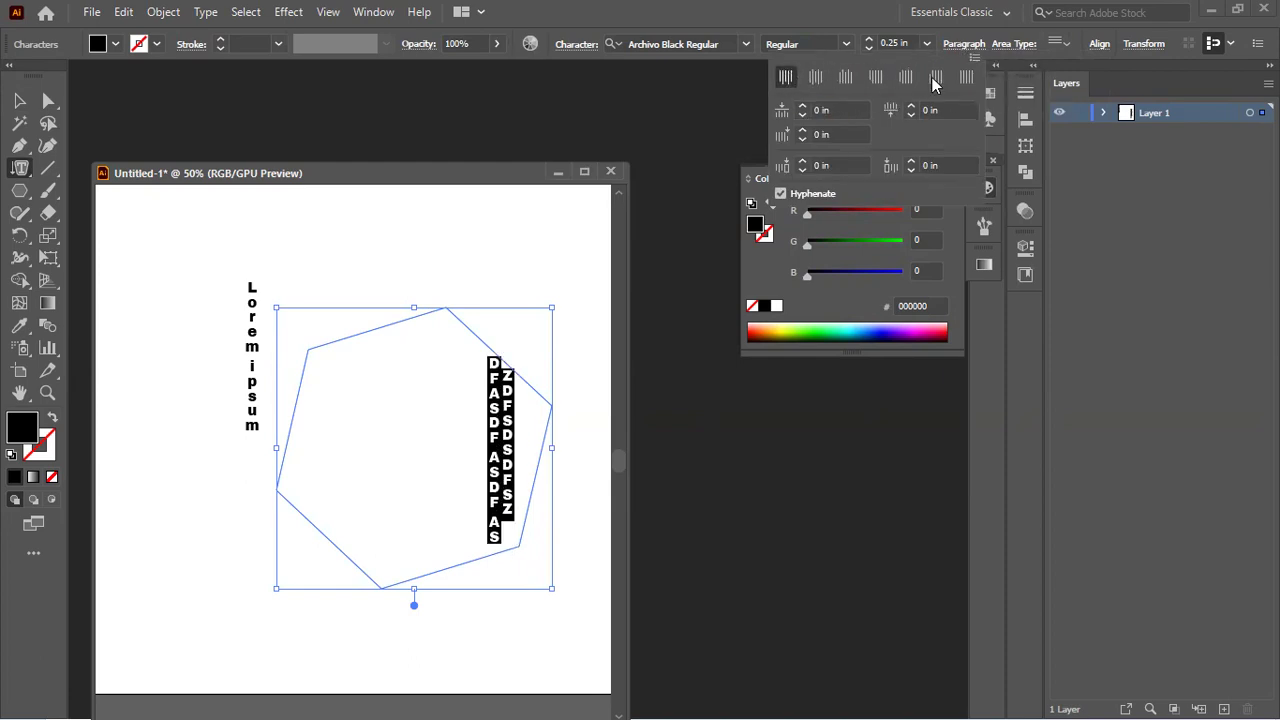
{"action": "left_click", "coordinate": [967, 80]}
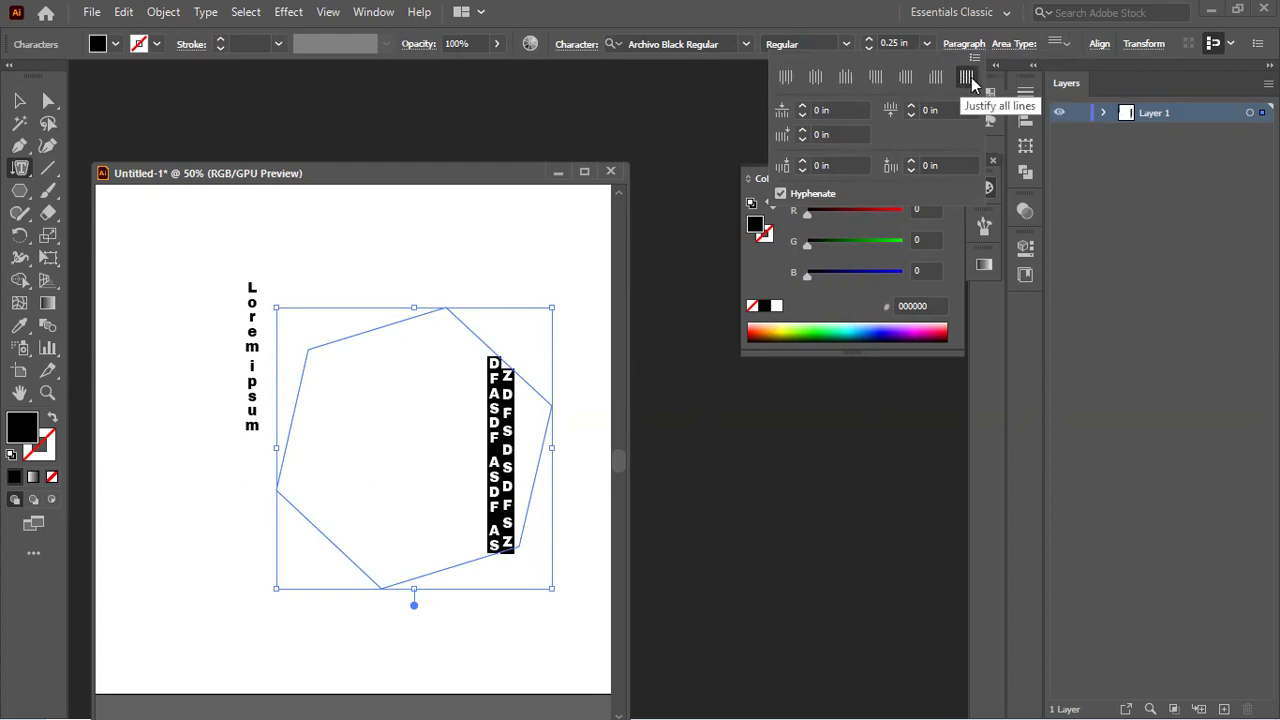
{"action": "left_click", "coordinate": [937, 80]}
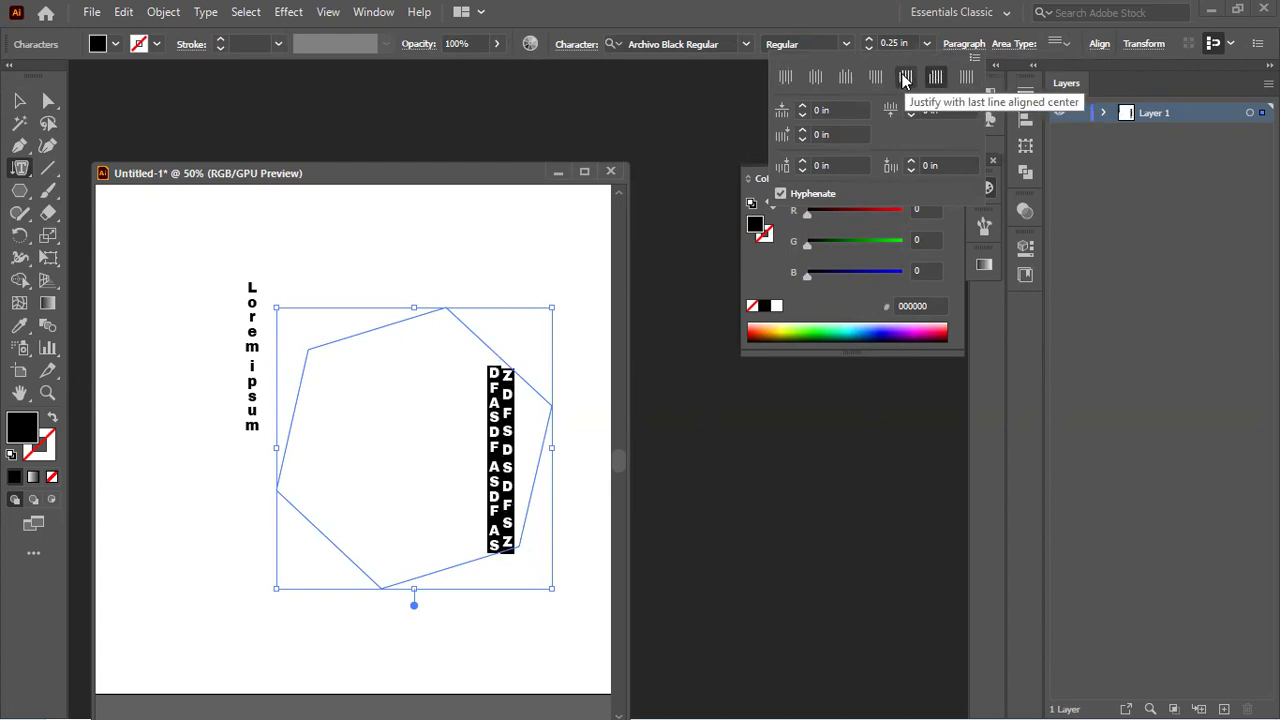
{"action": "left_click", "coordinate": [906, 80]}
{"action": "left_click", "coordinate": [786, 79]}
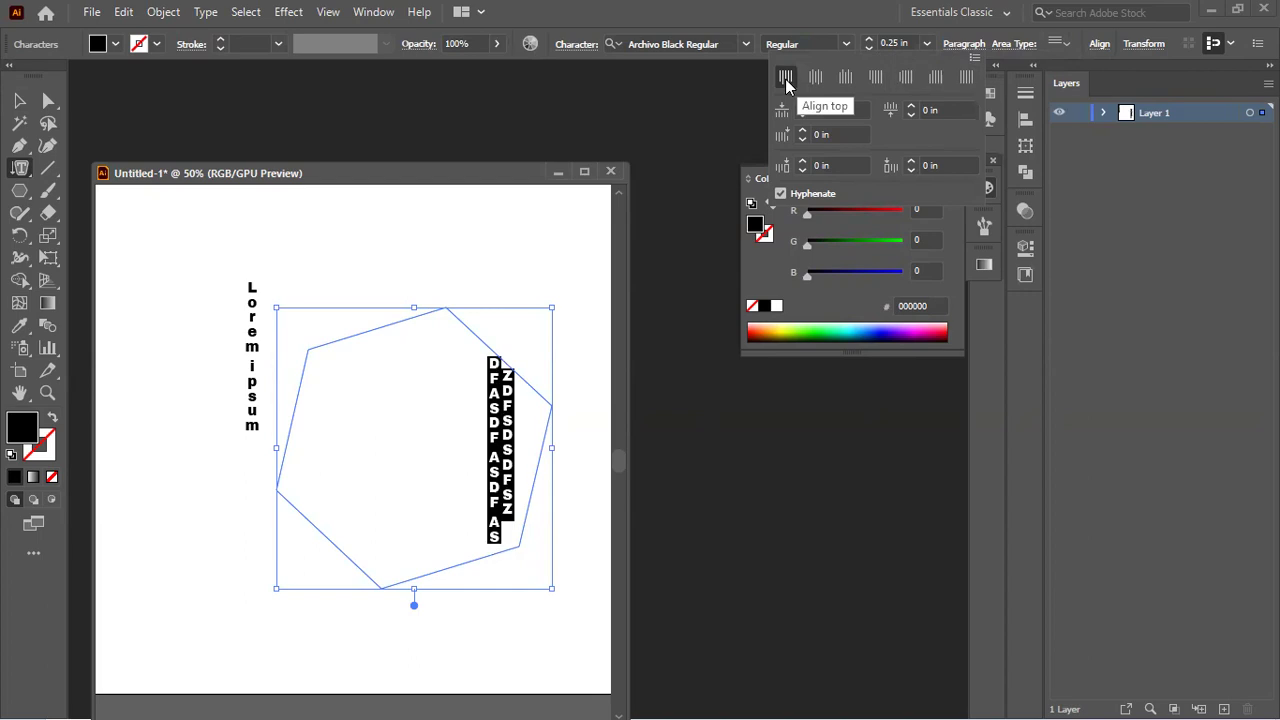
{"action": "left_click", "coordinate": [18, 106]}
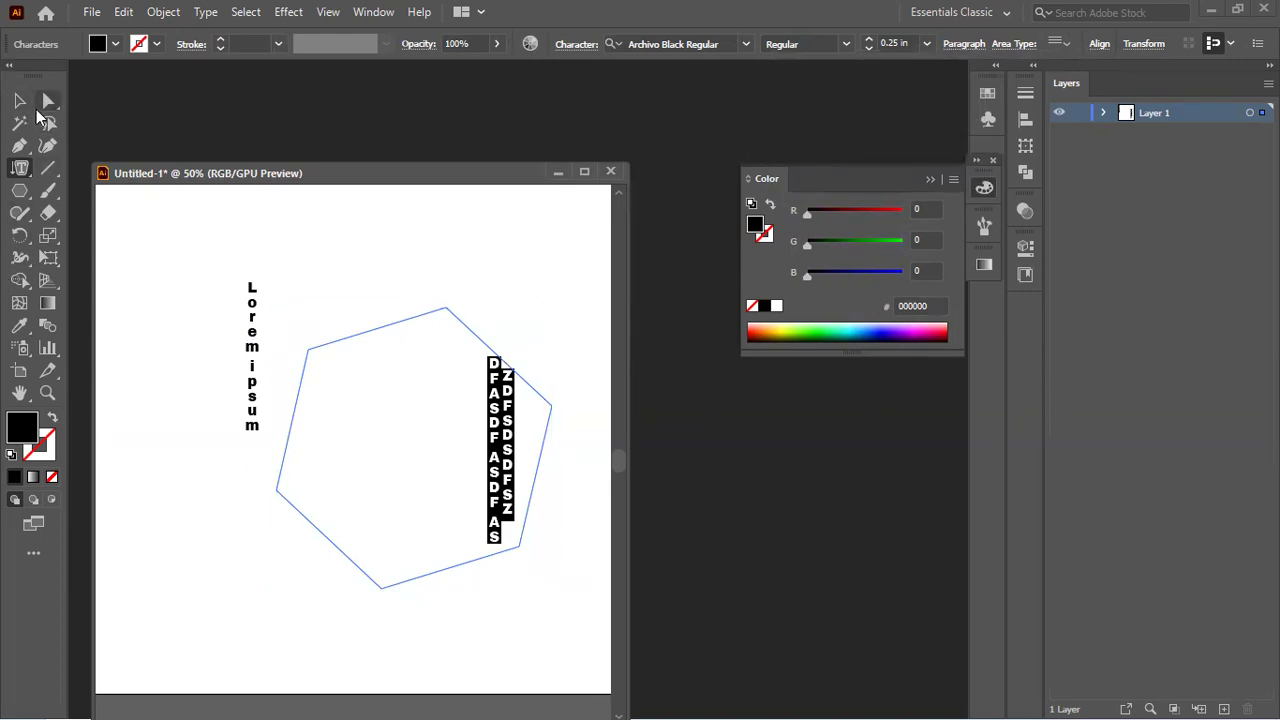
{"action": "key", "text": "Escape"}
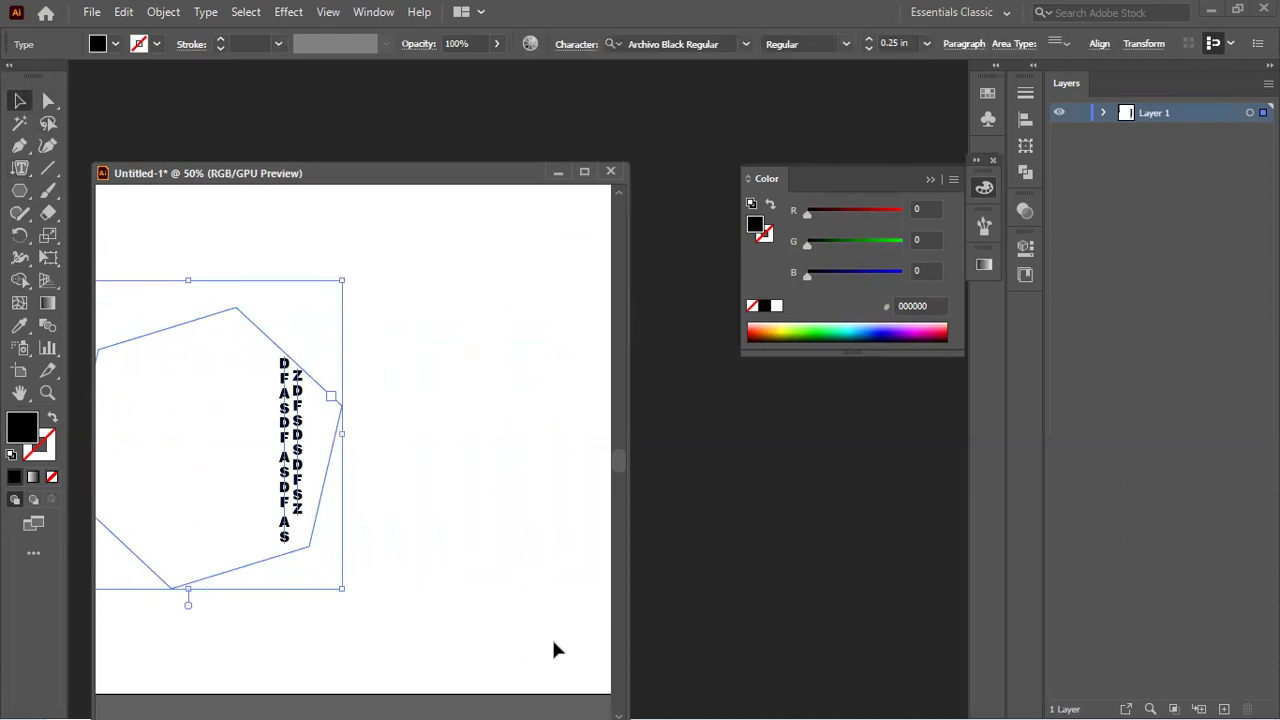
Step: Draw an unfilled hexagon outline in the artboard's upper left and start area text inside it
{"action": "key", "text": "ctrl+minus"}
{"action": "key", "text": "ctrl+minus"}
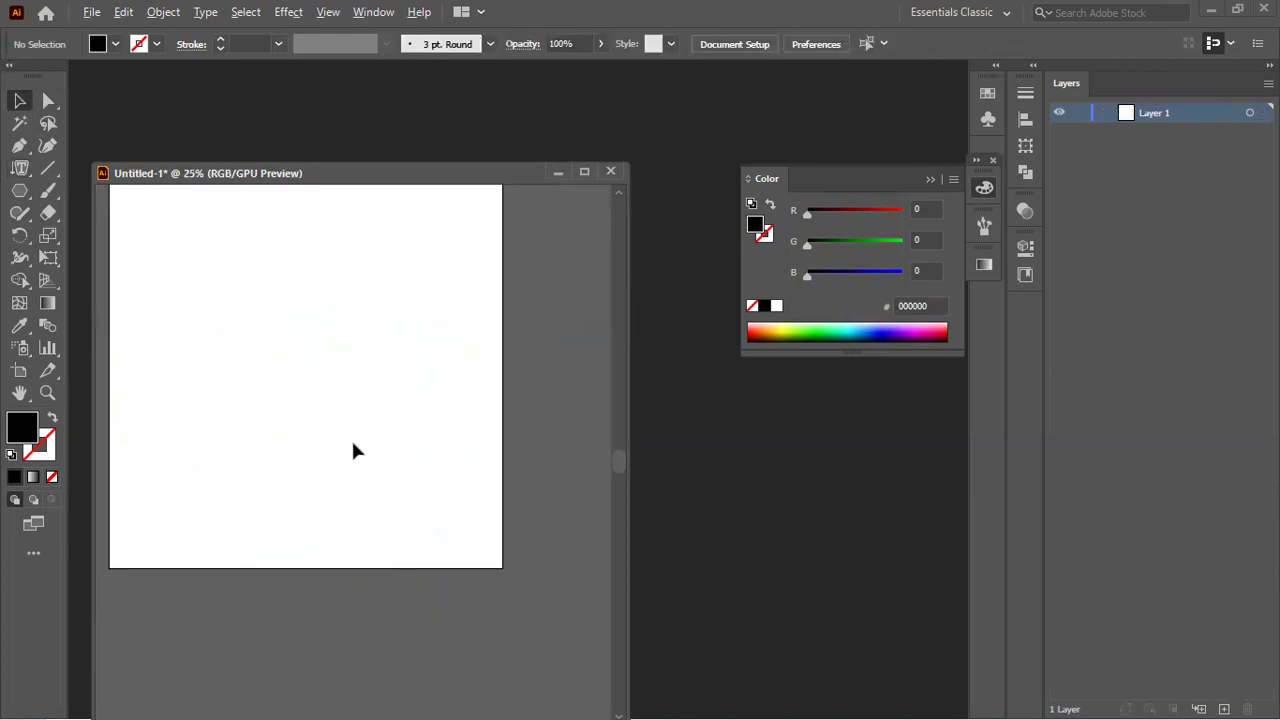
{"action": "left_click_drag", "start_coordinate": [303, 374], "coordinate": [373, 453]}
{"action": "left_click", "coordinate": [21, 192]}
{"action": "left_click_drag", "start_coordinate": [316, 392], "coordinate": [389, 449]}
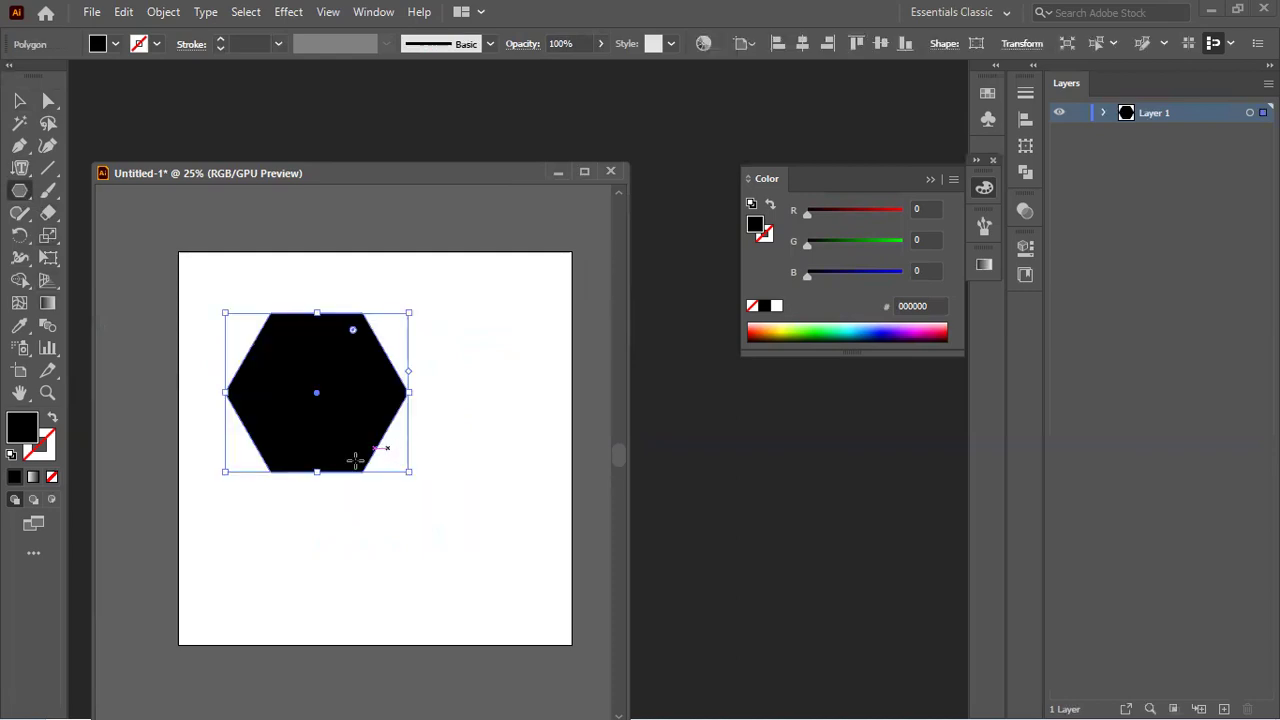
{"action": "left_click", "coordinate": [53, 418]}
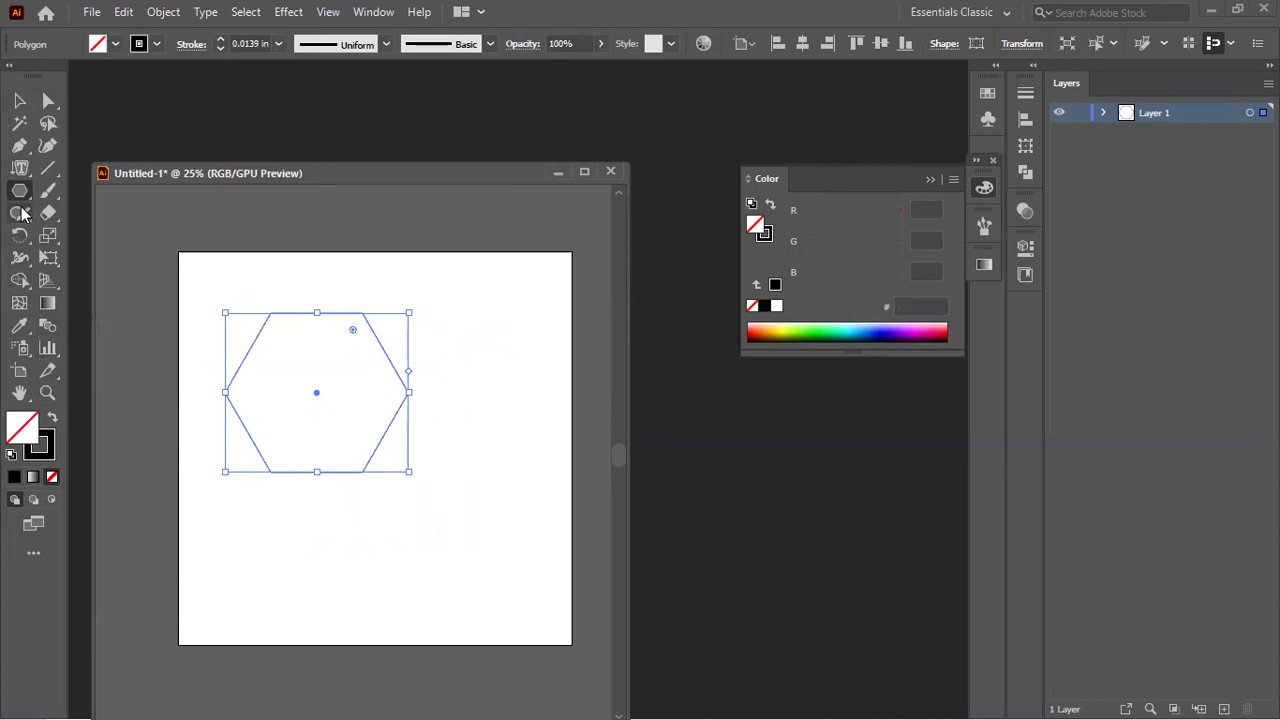
{"action": "left_click", "coordinate": [21, 168]}
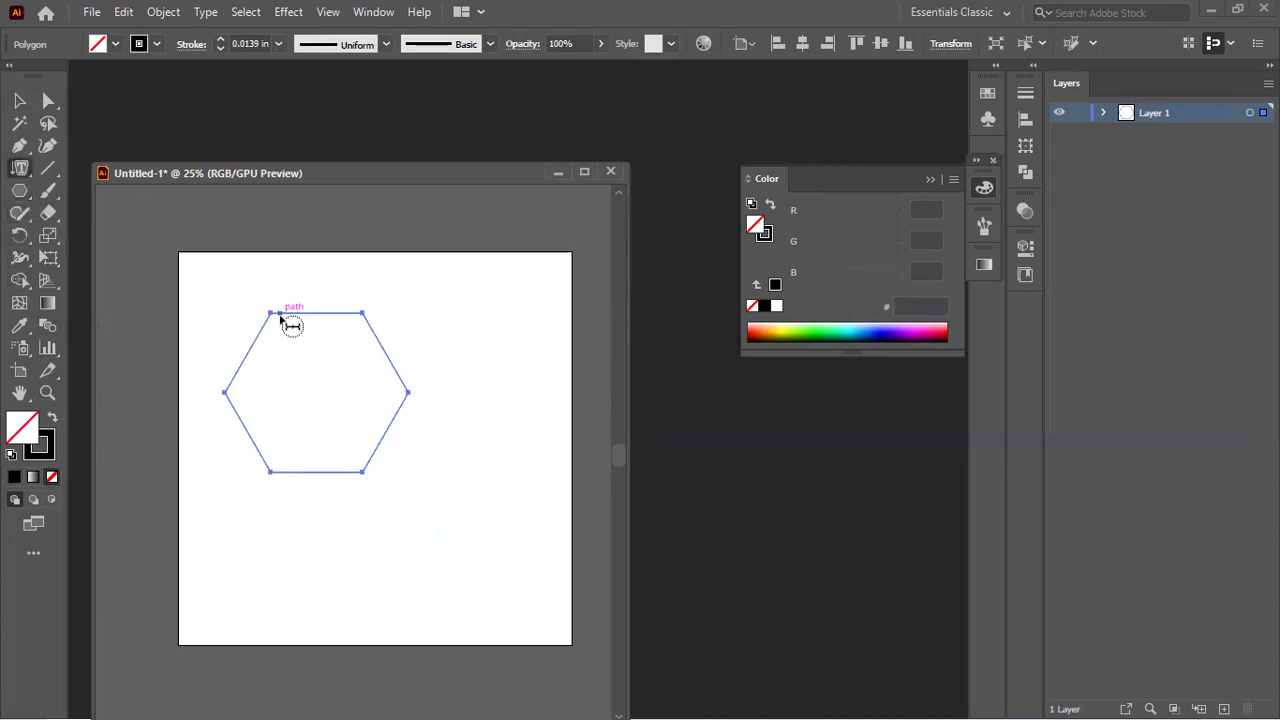
{"action": "left_click", "coordinate": [287, 321]}
{"action": "key", "text": "BackSpace"}
{"action": "type", "text": "SDFSDFSDFSDFASDFASDFASDF"}
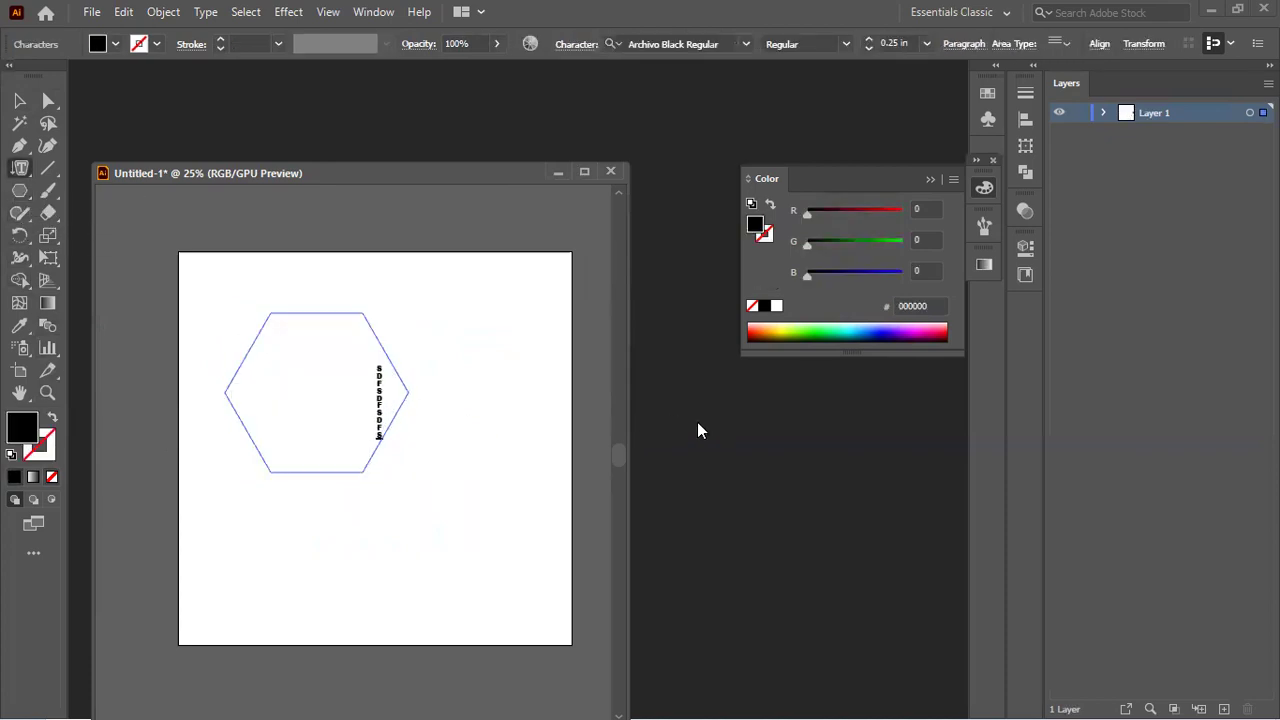
{"action": "type", "text": "ASDFASDFASDFASDFASDFASDFASDF"}
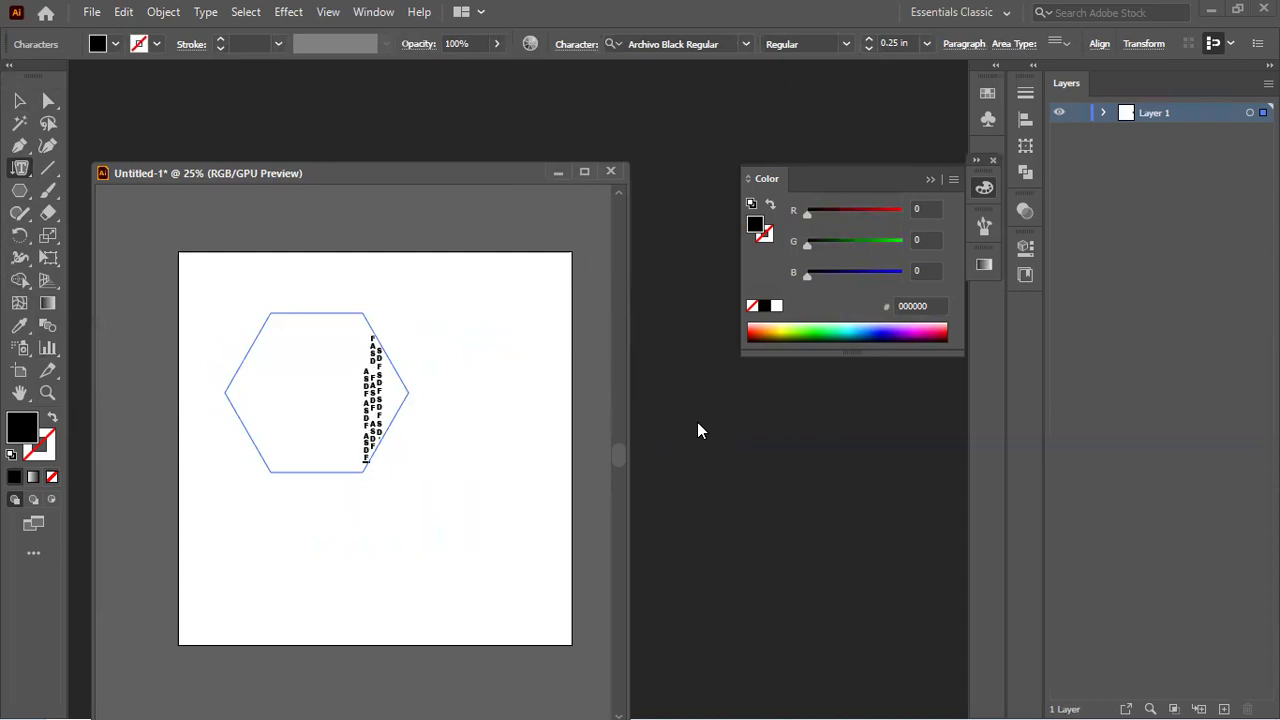
{"action": "type", "text": "ASDFASDFASDFASDFASDFASDF"}
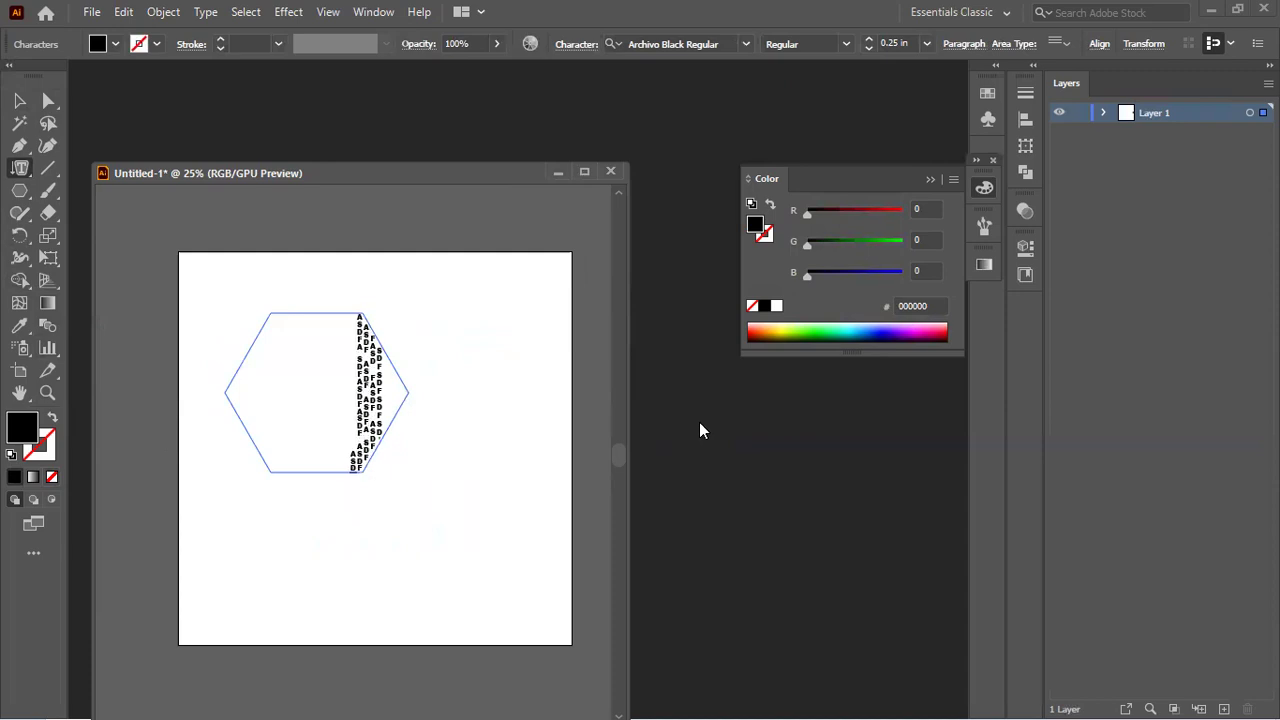
{"action": "key", "text": "ctrl+a"}
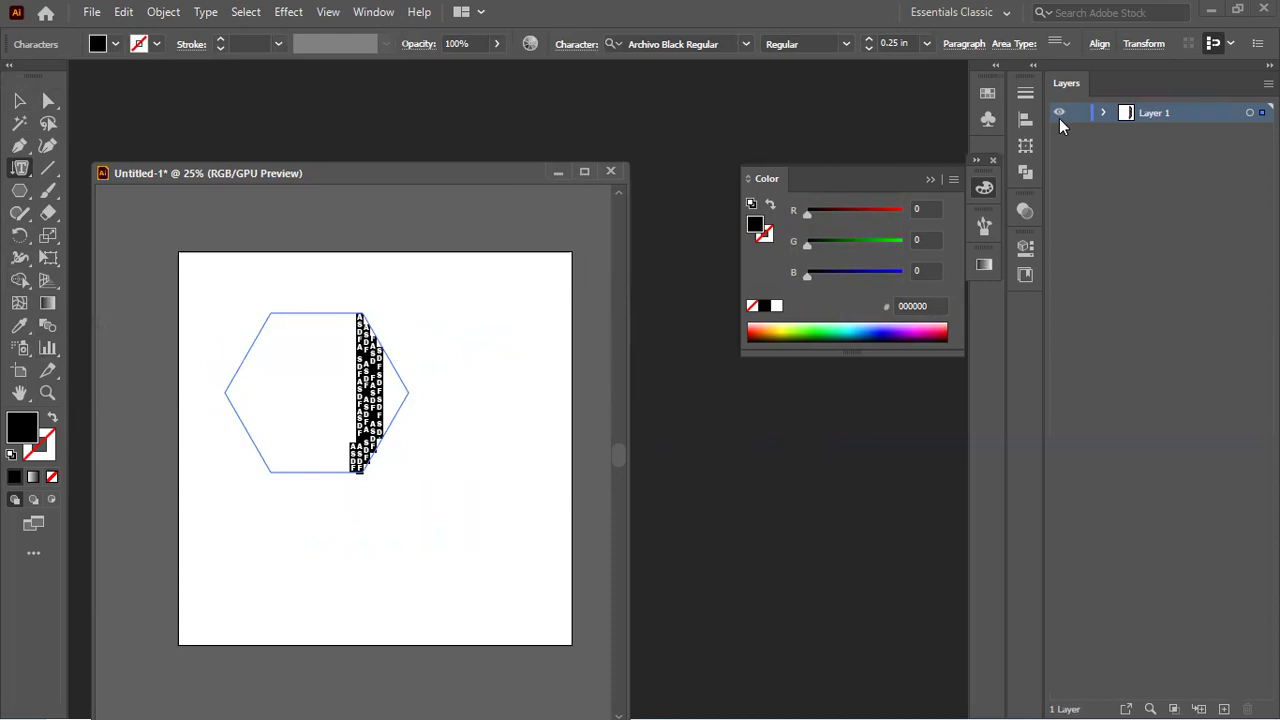
{"action": "left_click", "coordinate": [964, 44]}
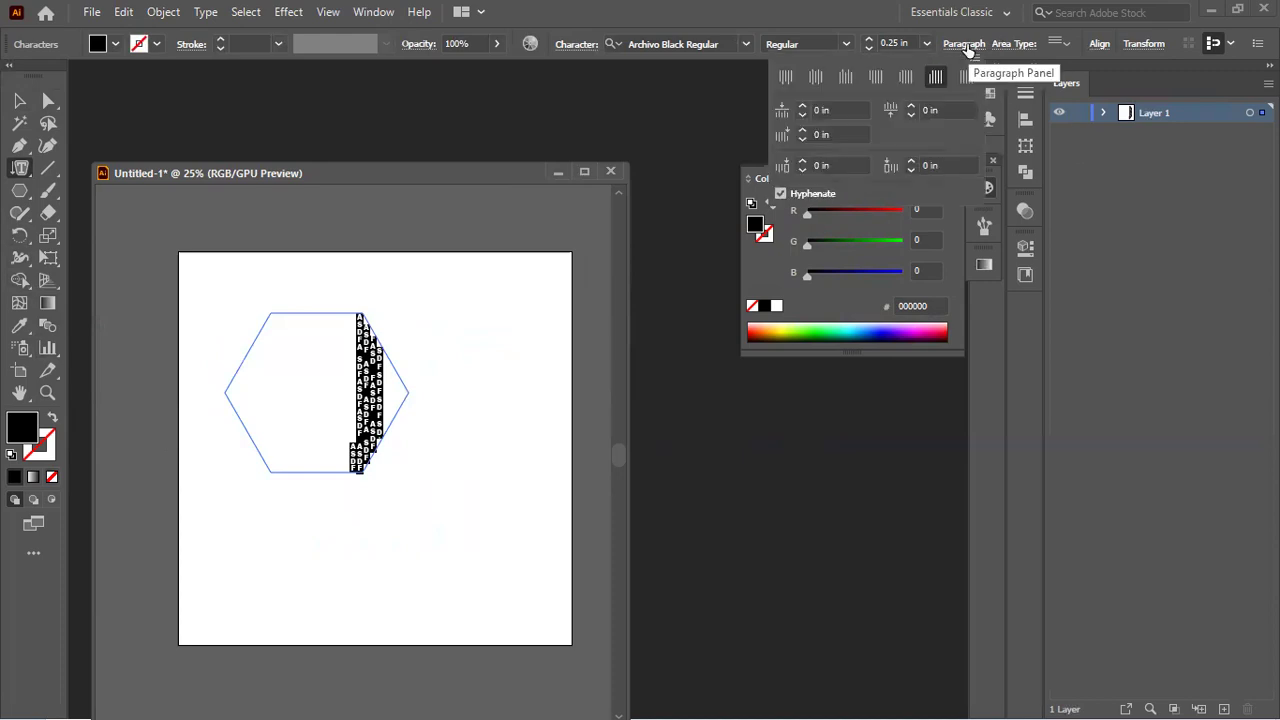
{"action": "left_click", "coordinate": [966, 46]}
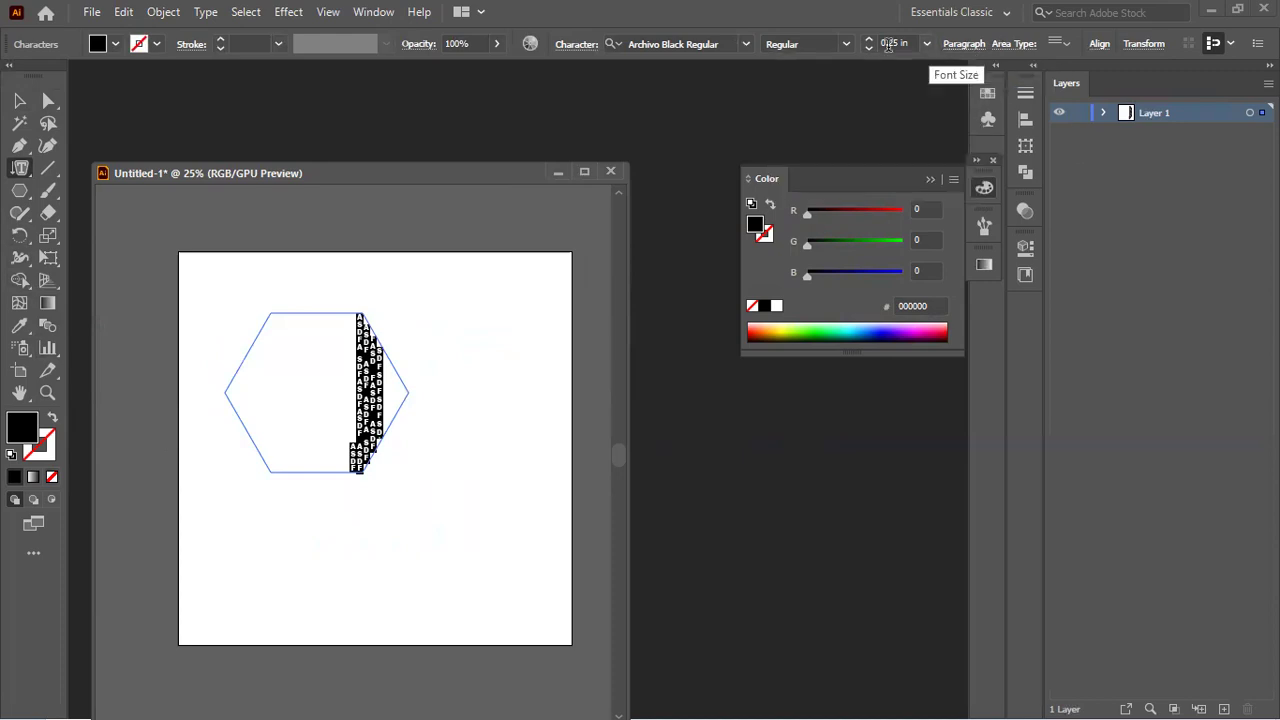
{"action": "left_click", "coordinate": [845, 47]}
{"action": "left_click", "coordinate": [845, 49]}
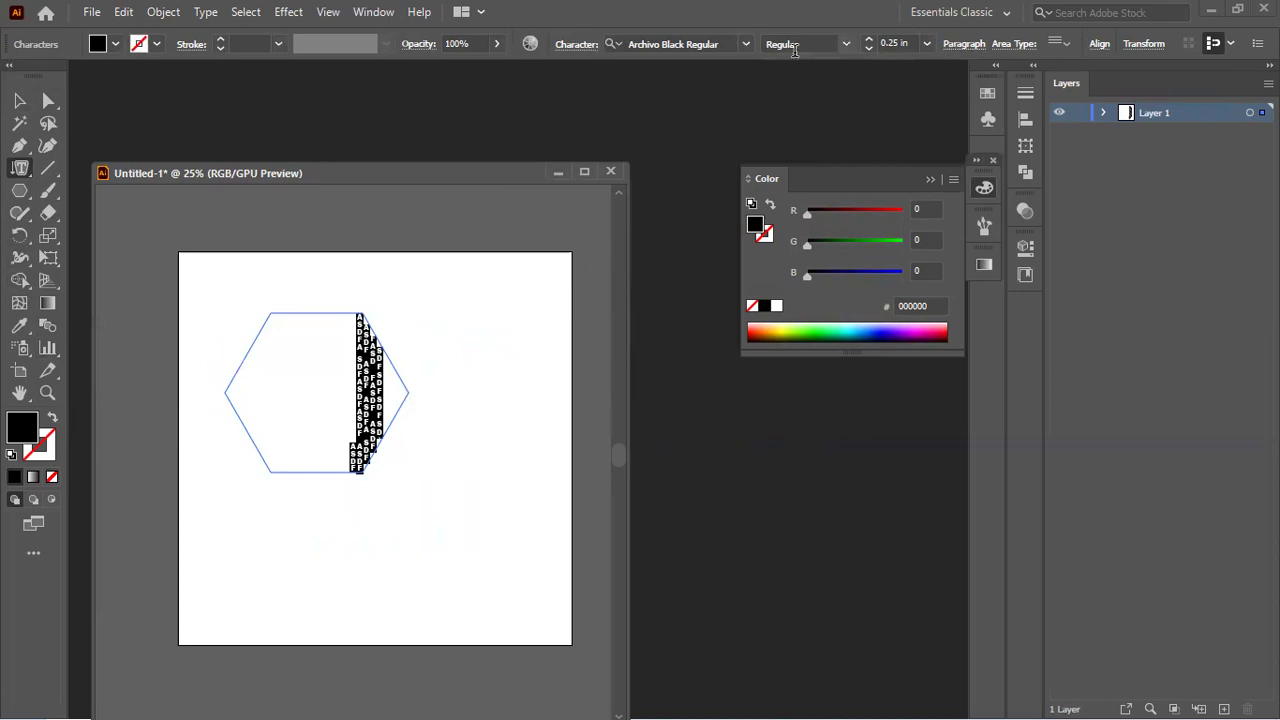
{"action": "left_click", "coordinate": [575, 45]}
{"action": "left_click", "coordinate": [574, 46]}
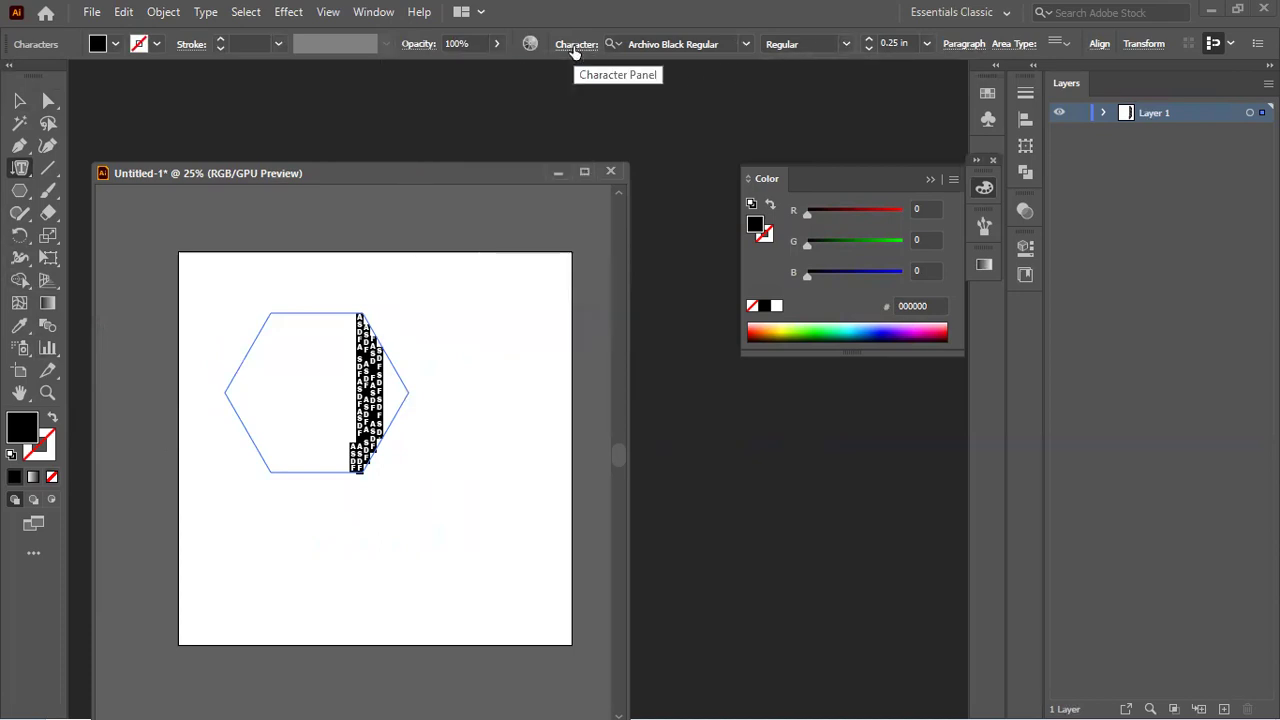
Step: Centre the area text vertically in the hexagon and select all of it
{"action": "left_click", "coordinate": [1066, 45]}
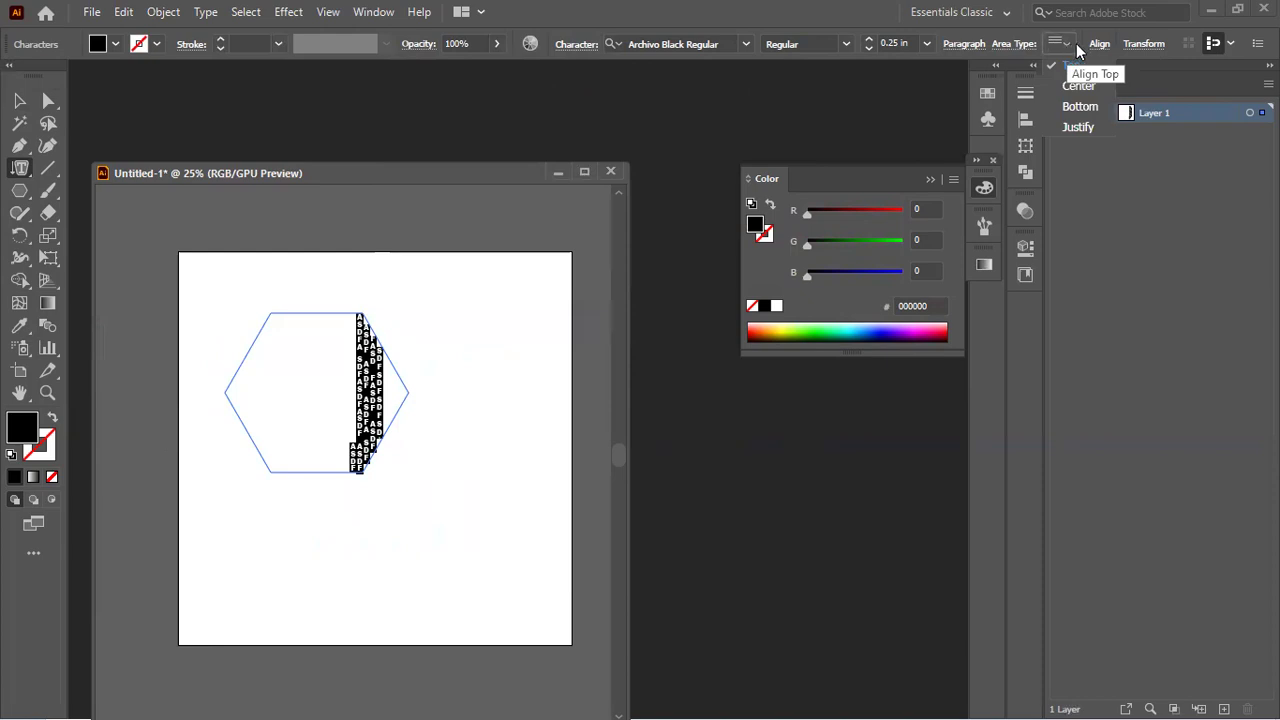
{"action": "left_click", "coordinate": [1081, 86]}
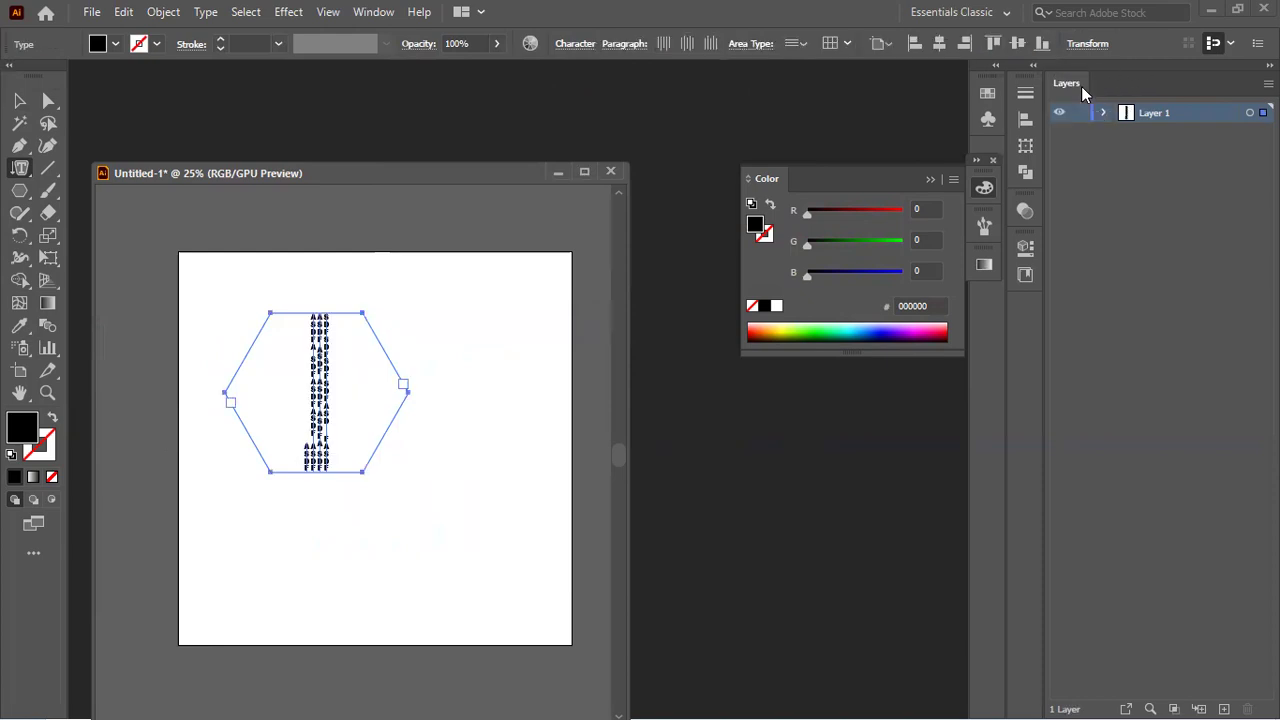
{"action": "left_click", "coordinate": [320, 357]}
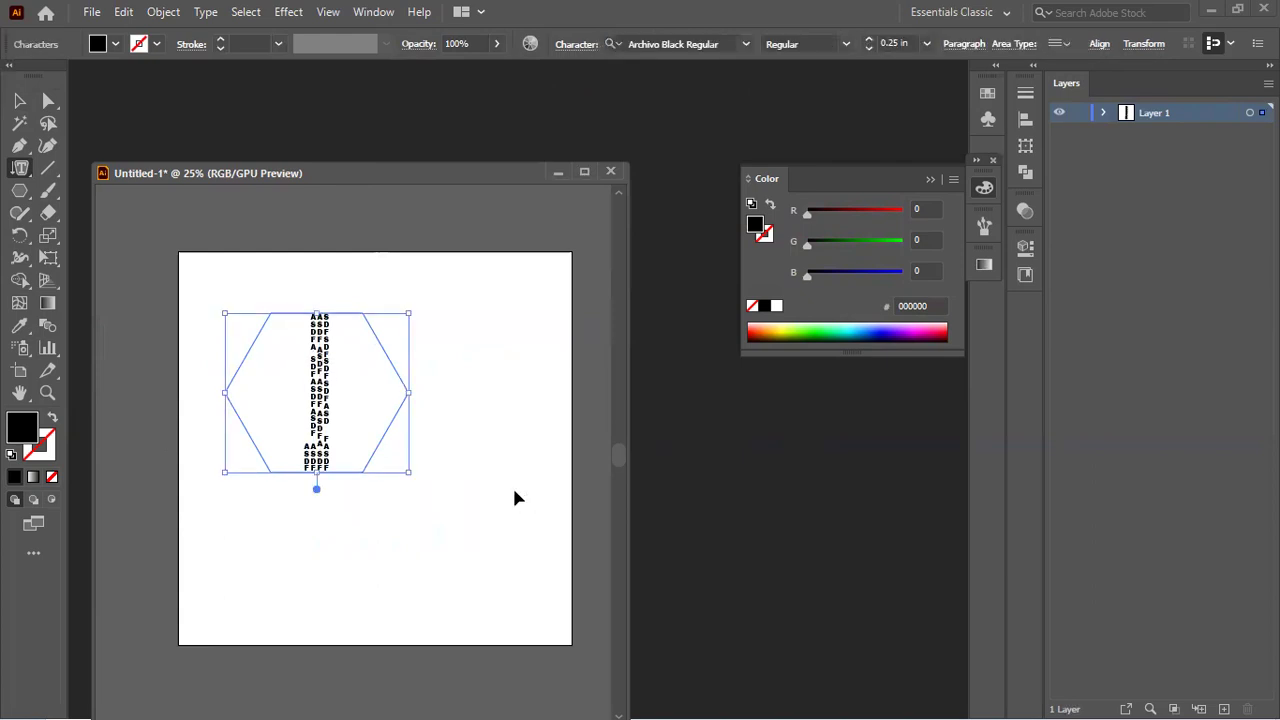
{"action": "key", "text": "ctrl+a"}
Step: Bottom-align the text, add 'SDAFSEFASDFAS', then delete the whole hexagon text object
{"action": "left_click", "coordinate": [1074, 39]}
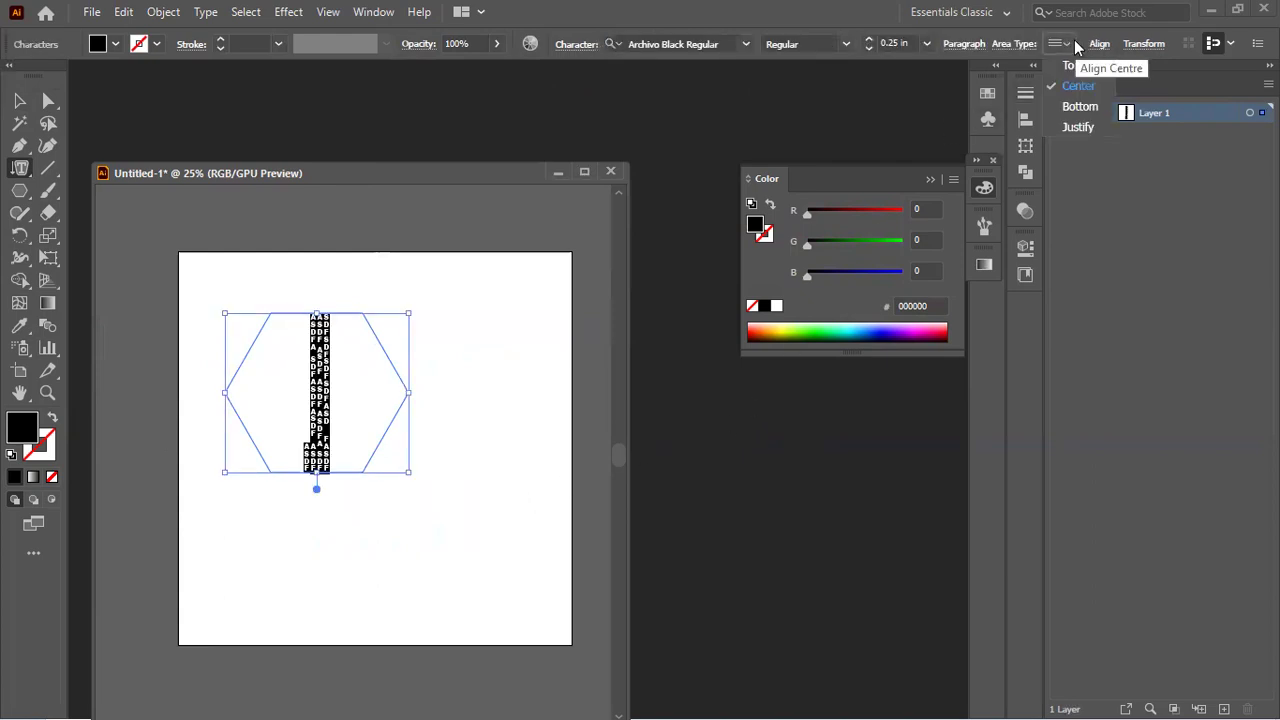
{"action": "left_click", "coordinate": [1068, 109]}
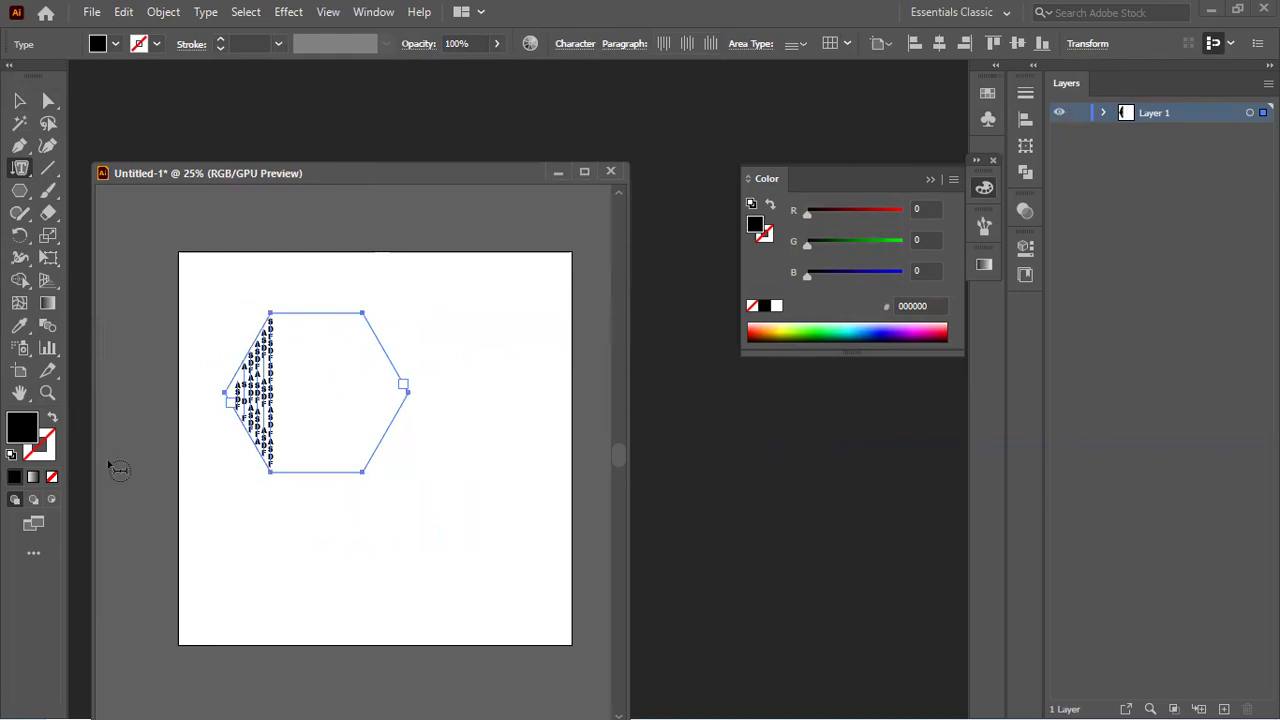
{"action": "left_click", "coordinate": [265, 340]}
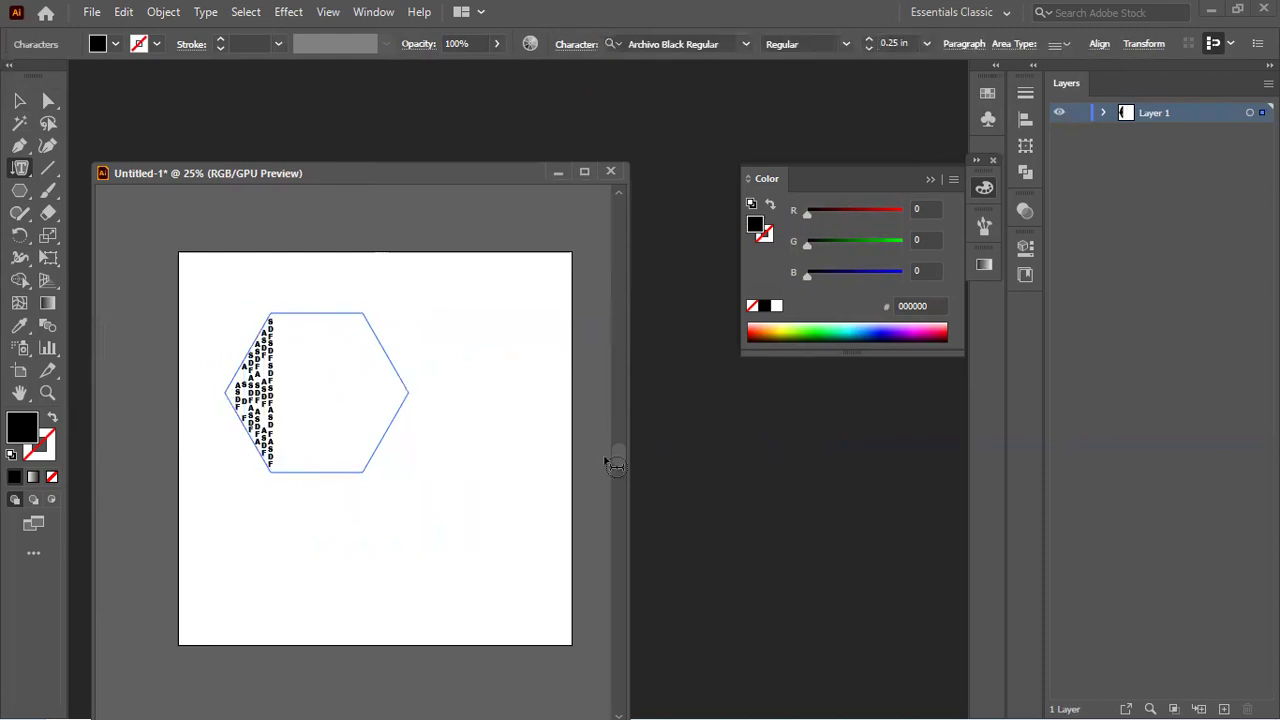
{"action": "type", "text": "SDAFSEFASDFAS"}
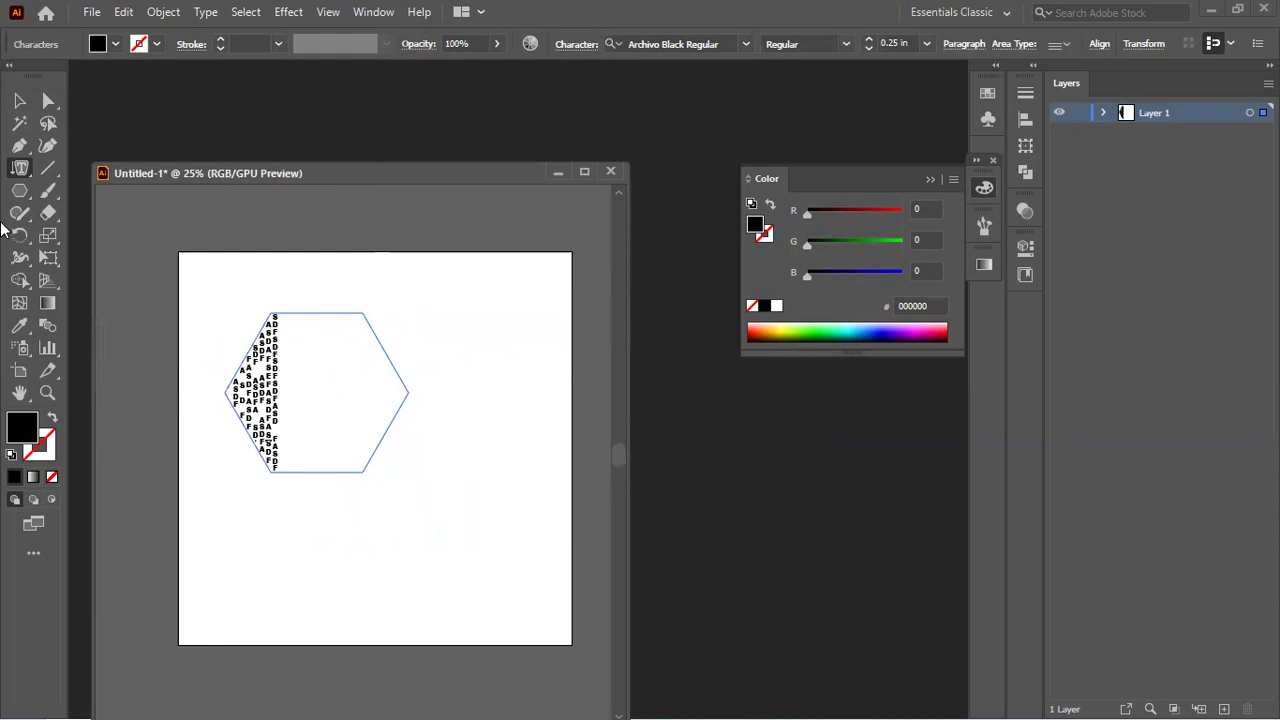
{"action": "left_click", "coordinate": [29, 103]}
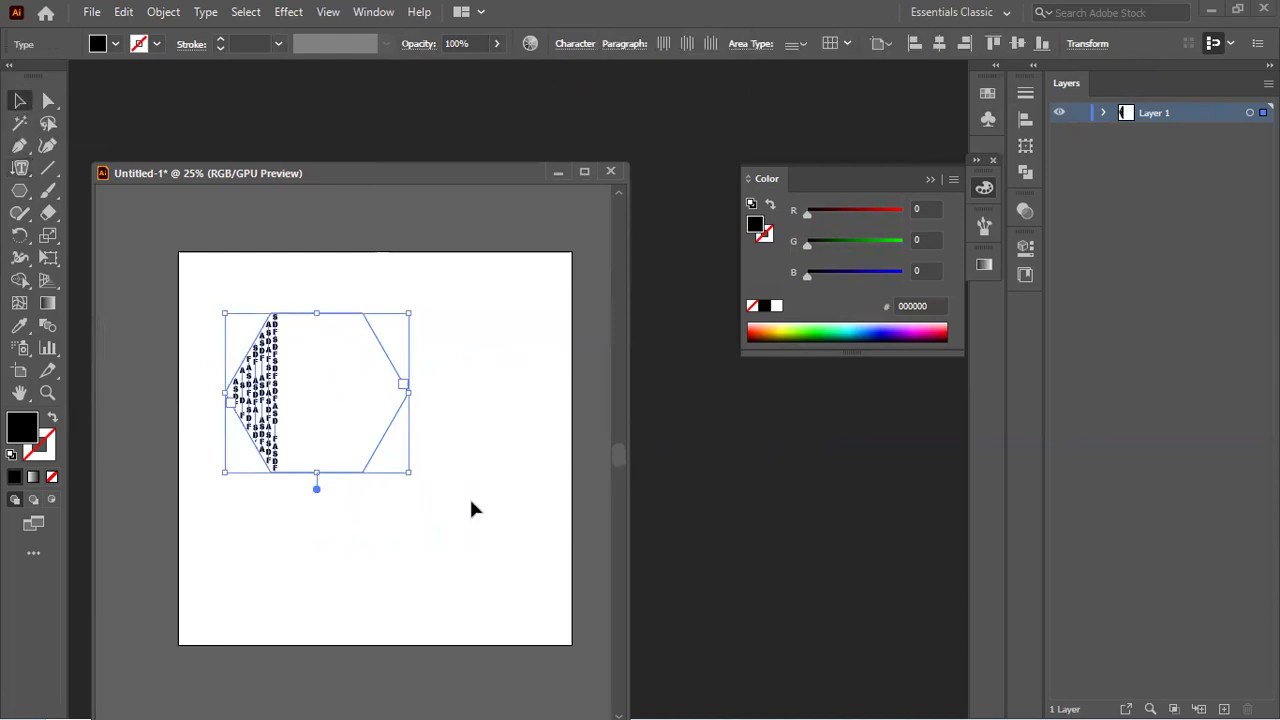
{"action": "key", "text": "Delete"}
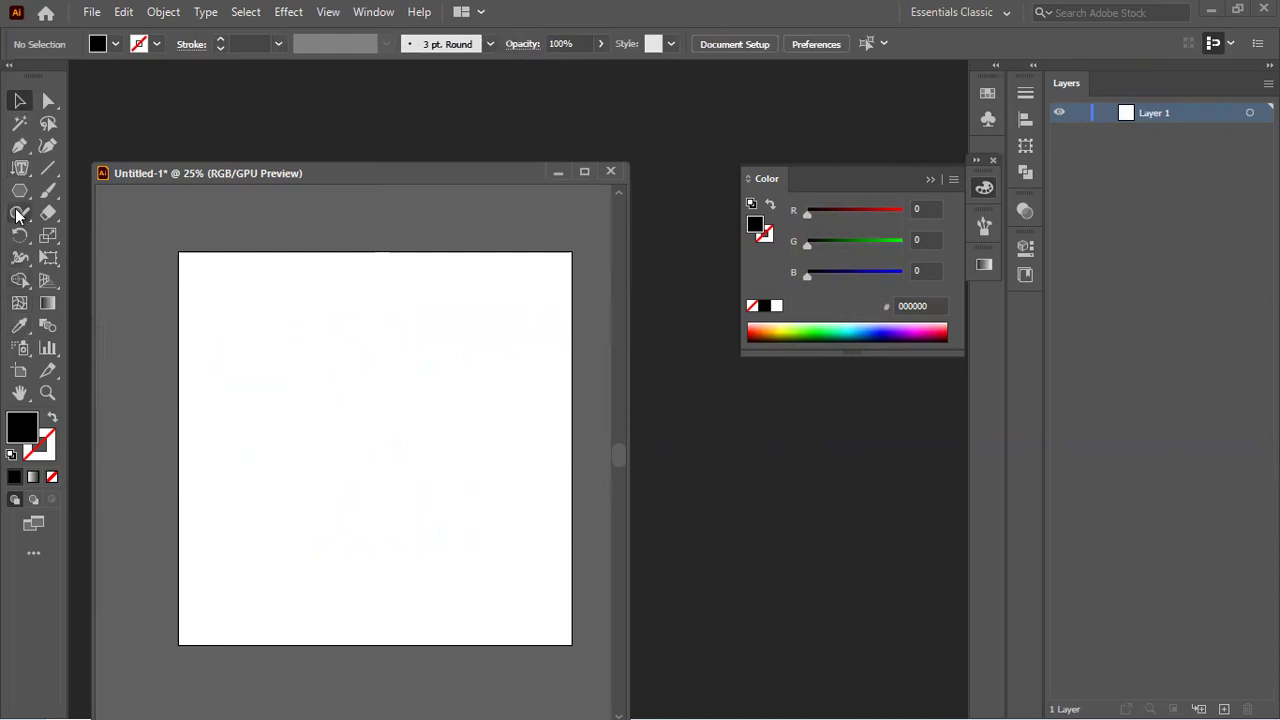
Step: Choose the Touch Type Tool from the Type tool flyout
{"action": "left_click", "coordinate": [24, 169]}
{"action": "left_click", "coordinate": [22, 187]}
{"action": "left_click_drag", "start_coordinate": [20, 168], "coordinate": [109, 280]}
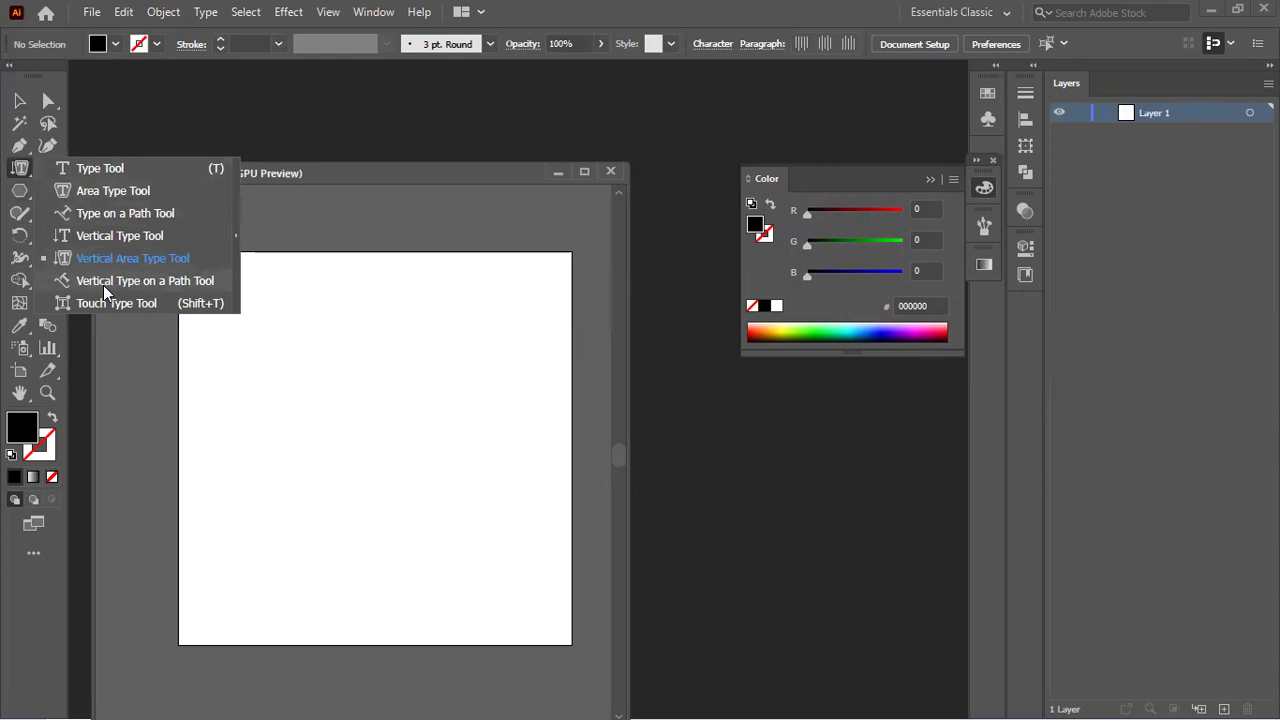
{"action": "left_click_drag", "start_coordinate": [103, 285], "coordinate": [101, 302]}
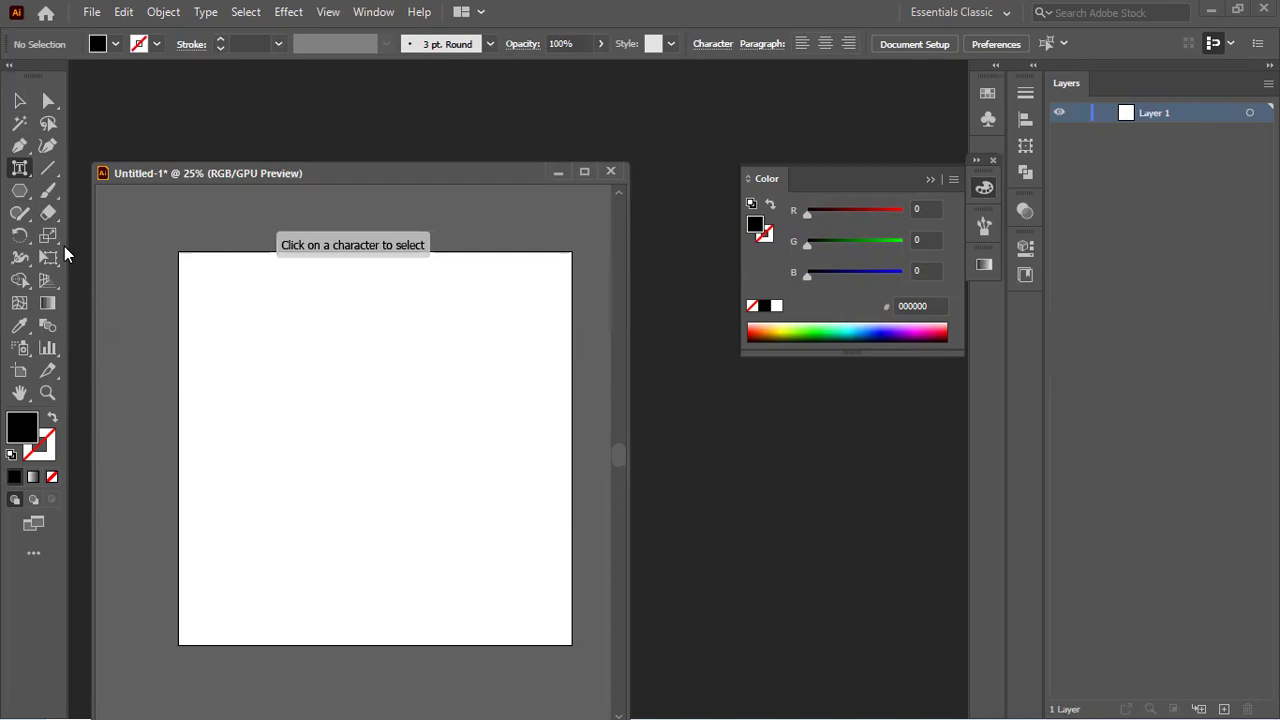
Step: Minimise Illustrator and launch Google Chrome from the taskbar
{"action": "left_click_drag", "start_coordinate": [422, 175], "coordinate": [486, 143]}
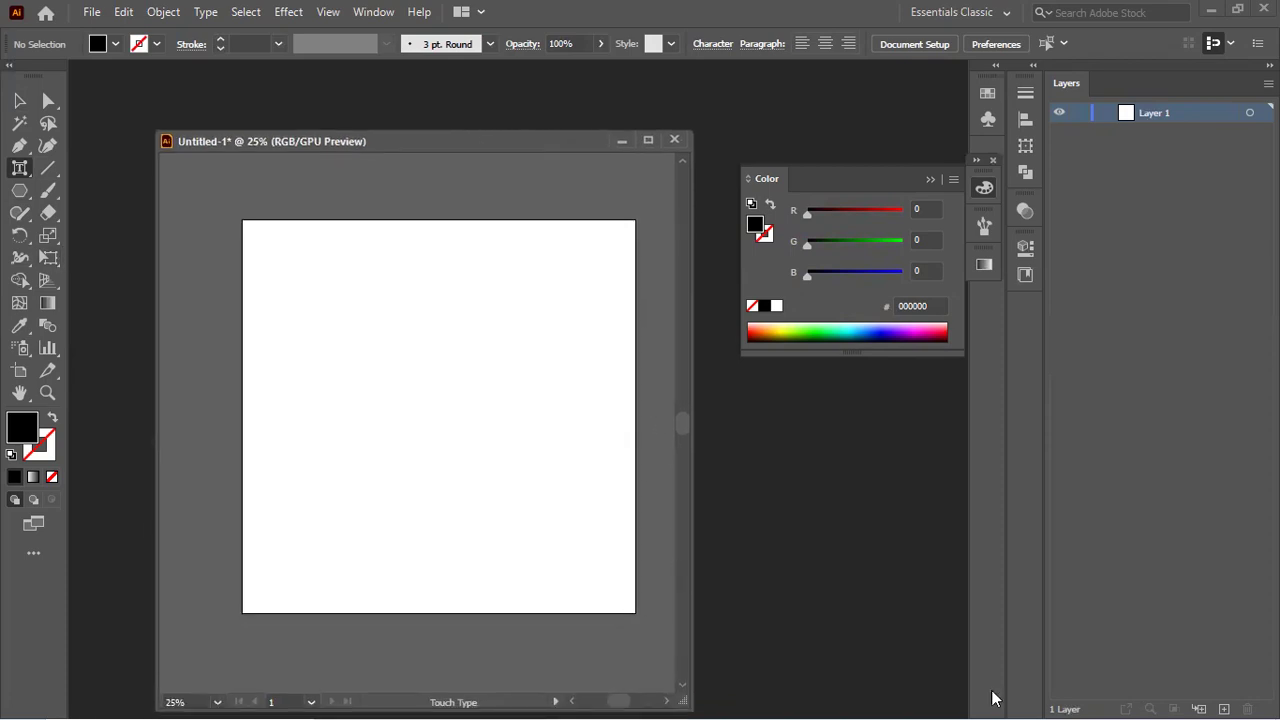
{"action": "left_click", "coordinate": [1214, 12]}
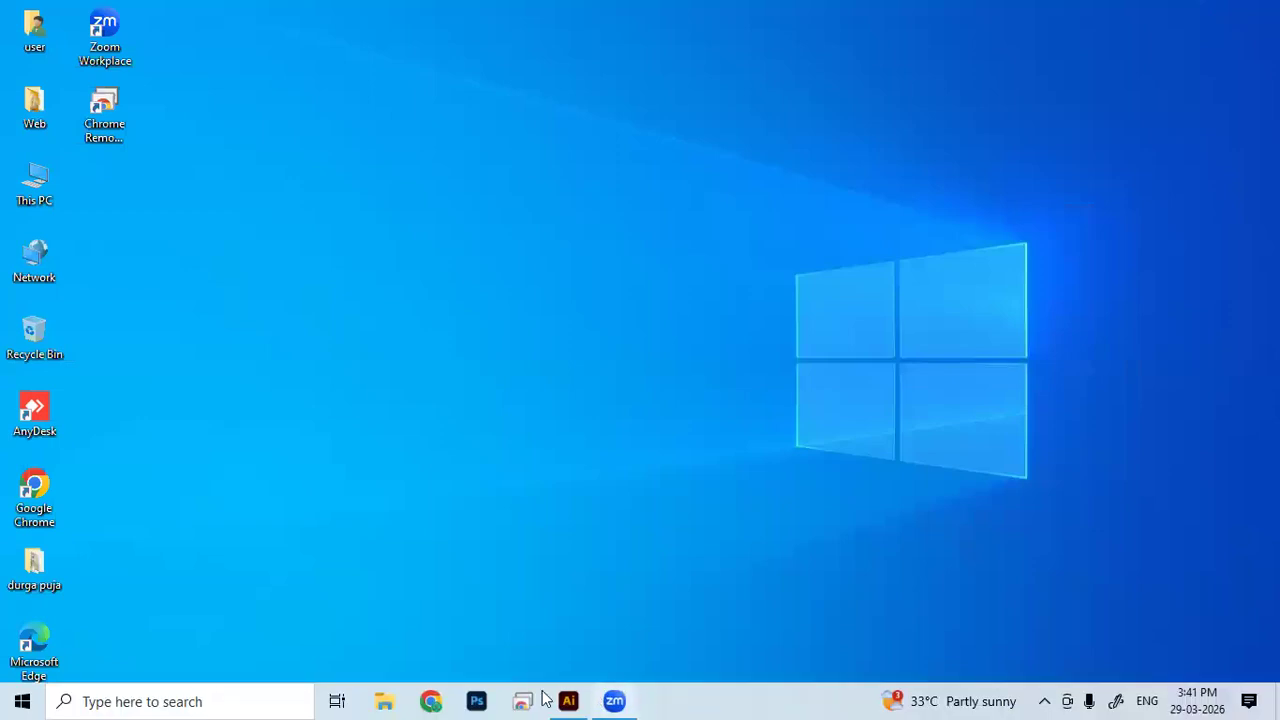
{"action": "left_click", "coordinate": [435, 701]}
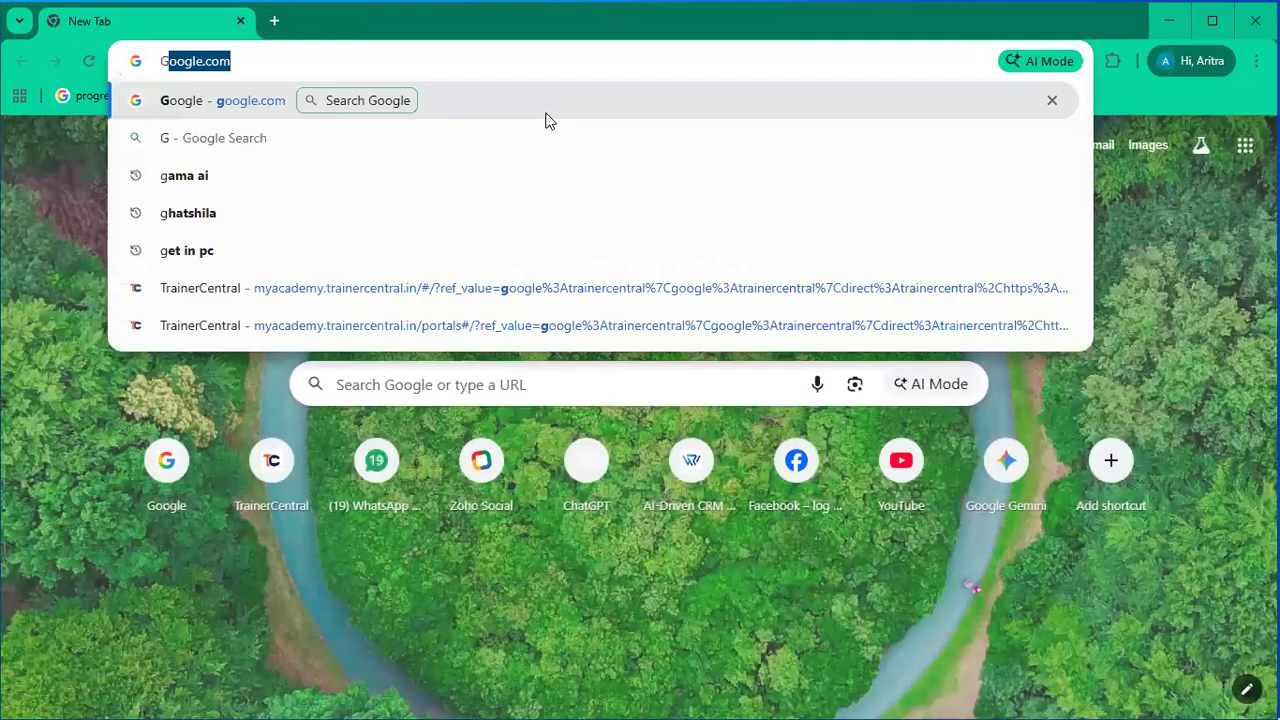
Step: Search Google for 'typography art' and show the image results
{"action": "key", "text": "Return"}
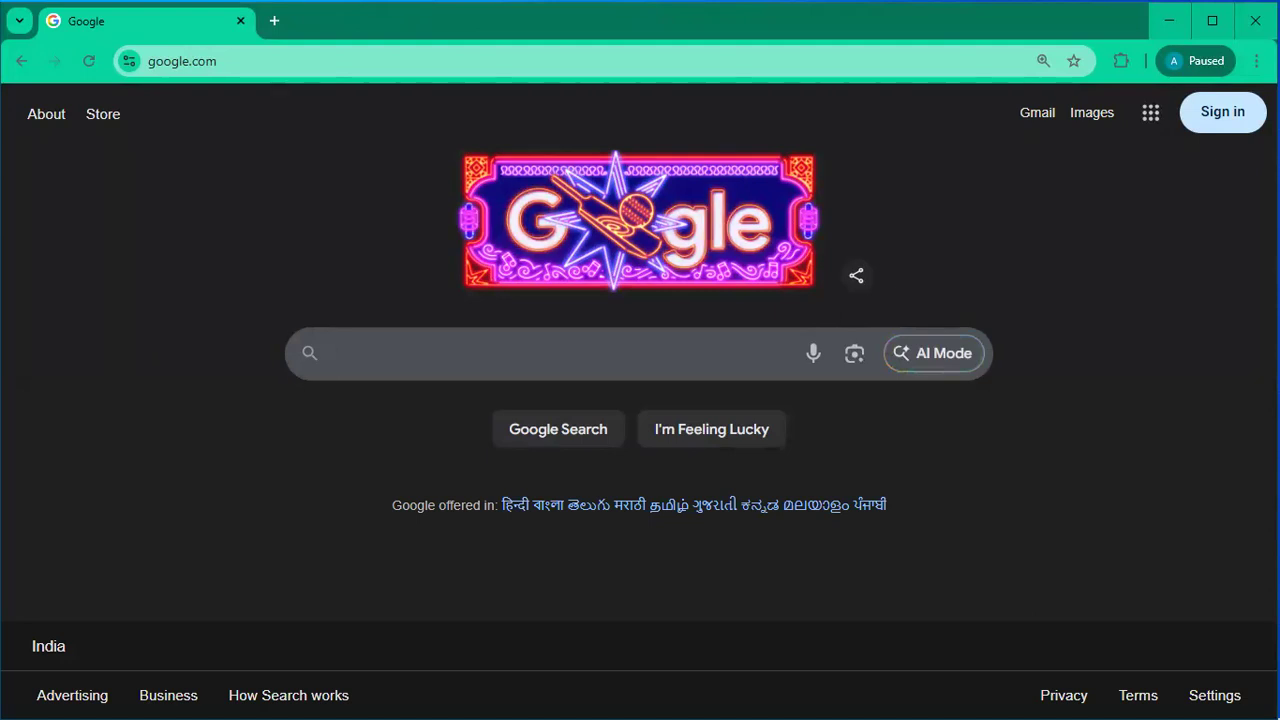
{"action": "type", "text": "typo"}
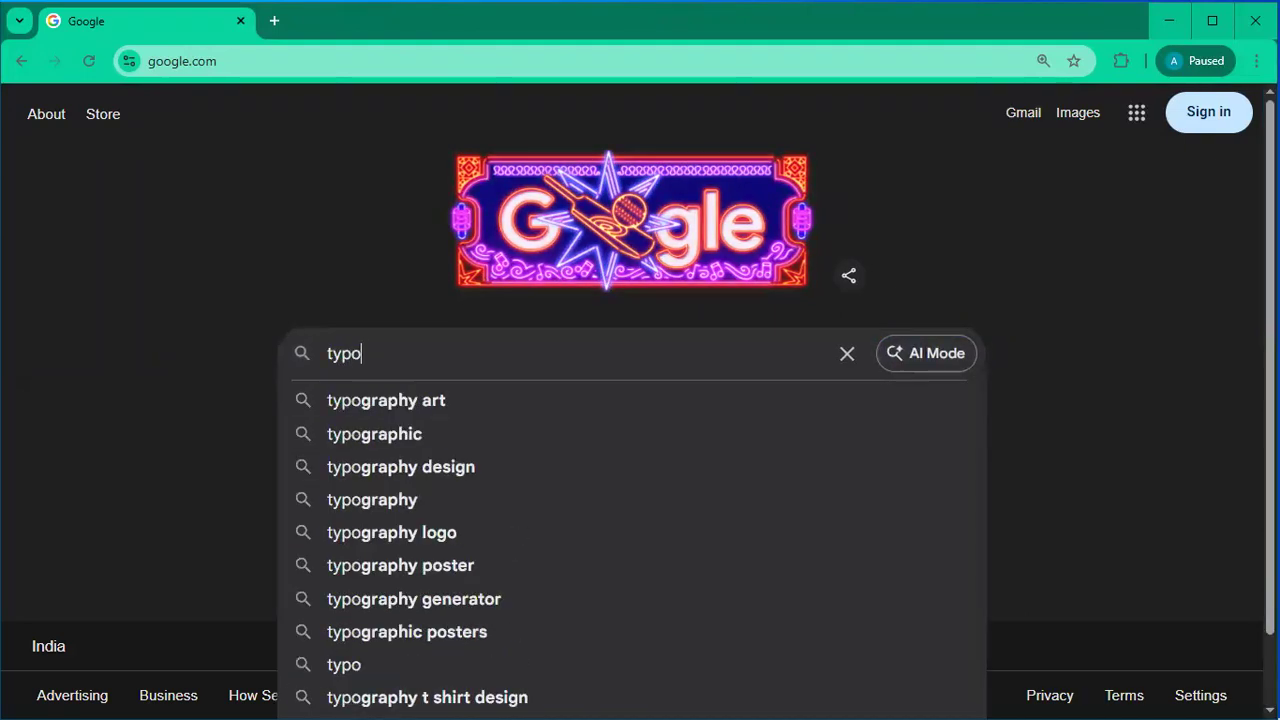
{"action": "type", "text": "graph"}
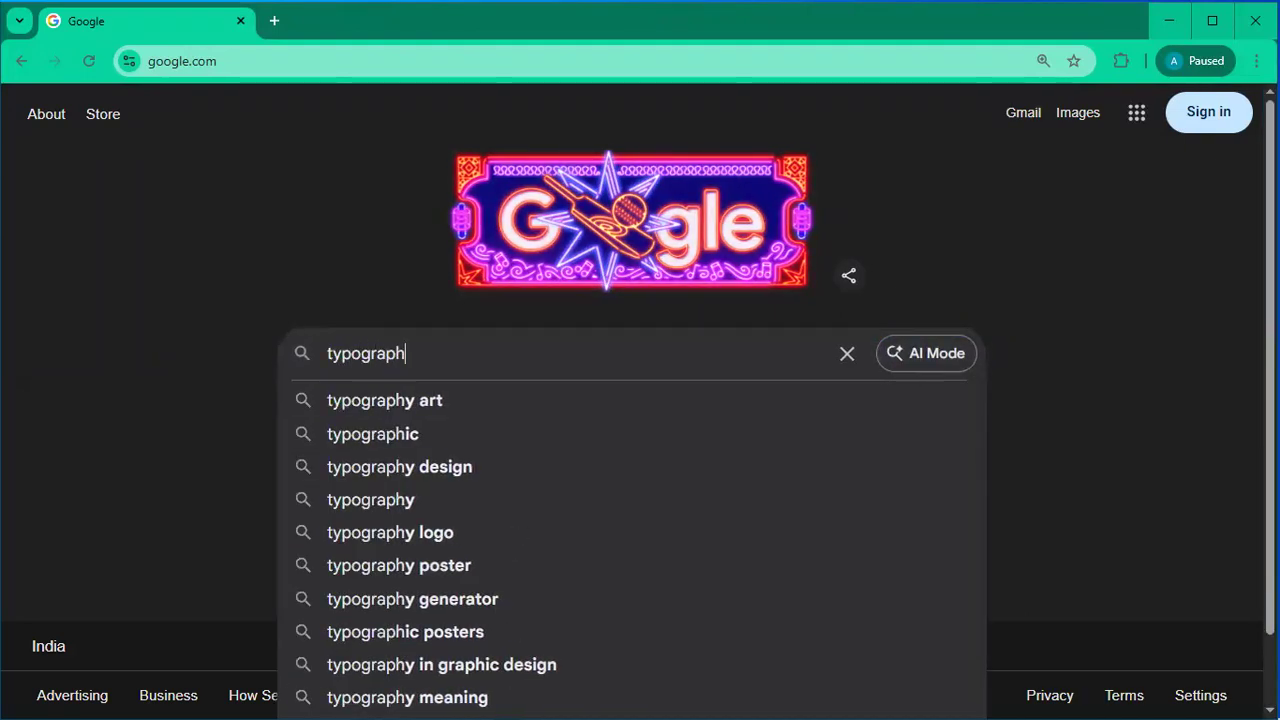
{"action": "type", "text": "y art"}
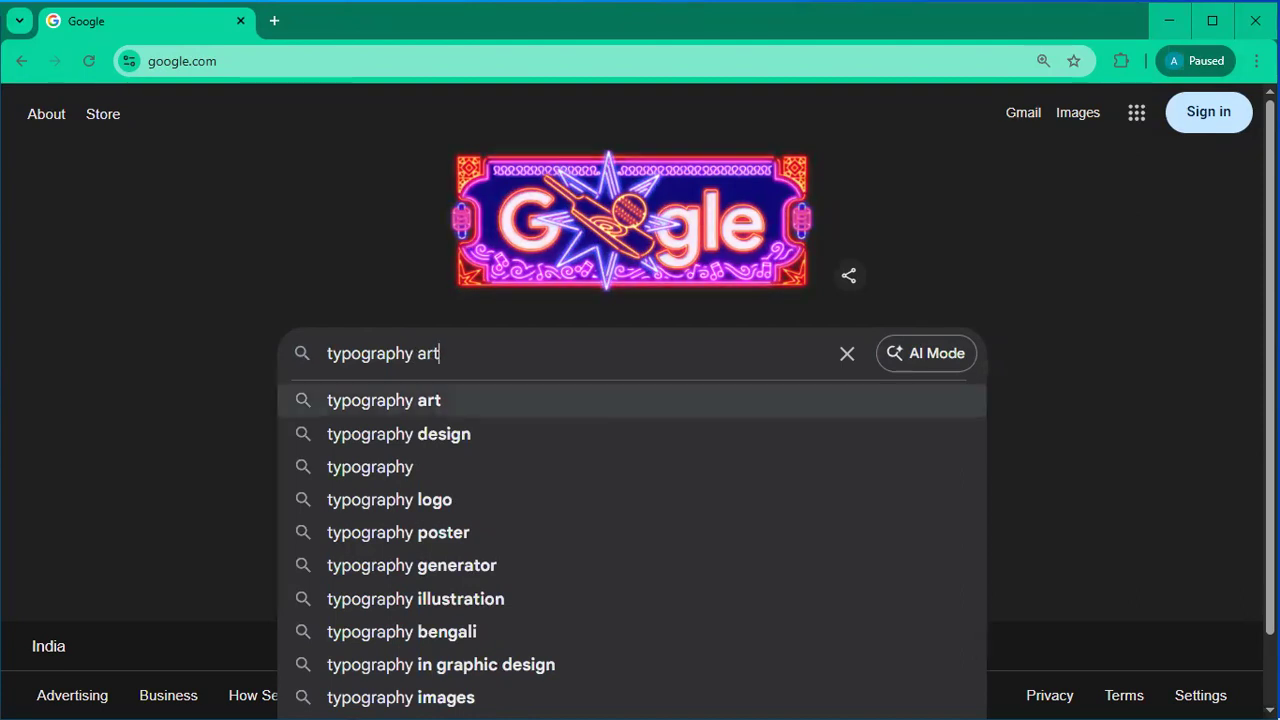
{"action": "key", "text": "Return"}
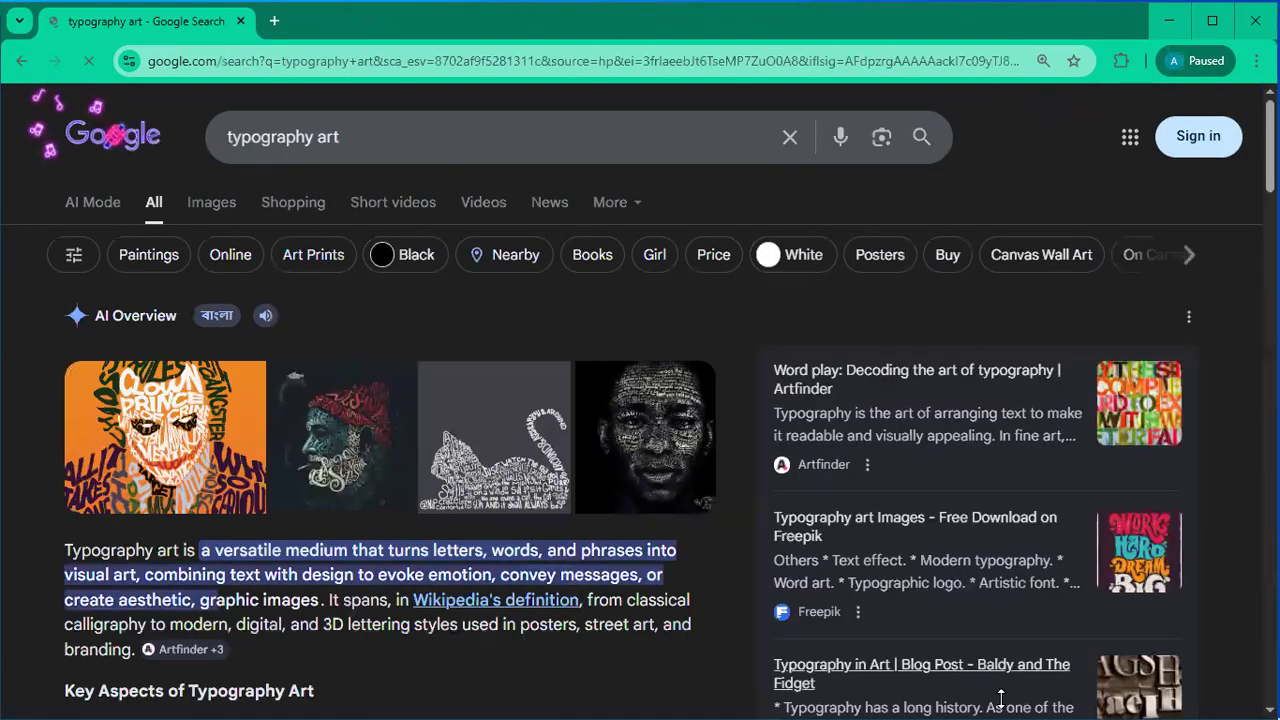
{"action": "left_click", "coordinate": [186, 203]}
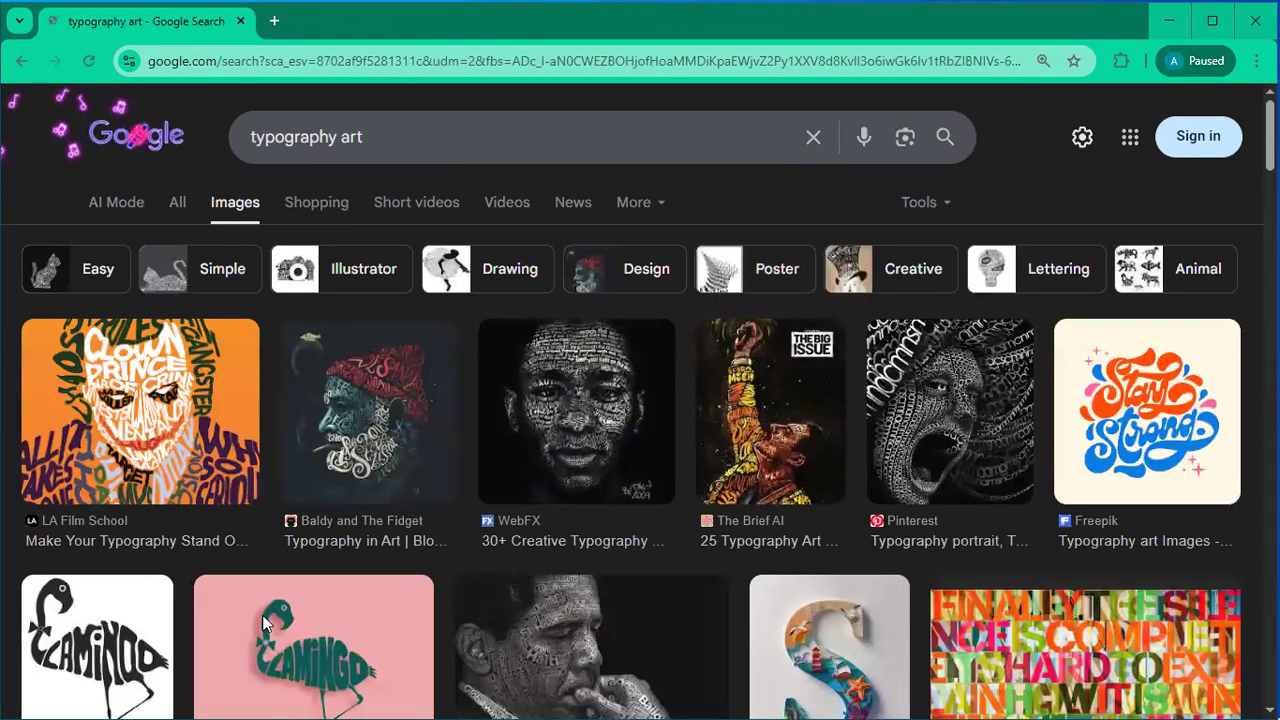
Step: Copy the black-and-white typography portrait image and return to Illustrator
{"action": "scroll", "coordinate": [323, 595], "scroll_direction": "down", "scroll_amount": 5}
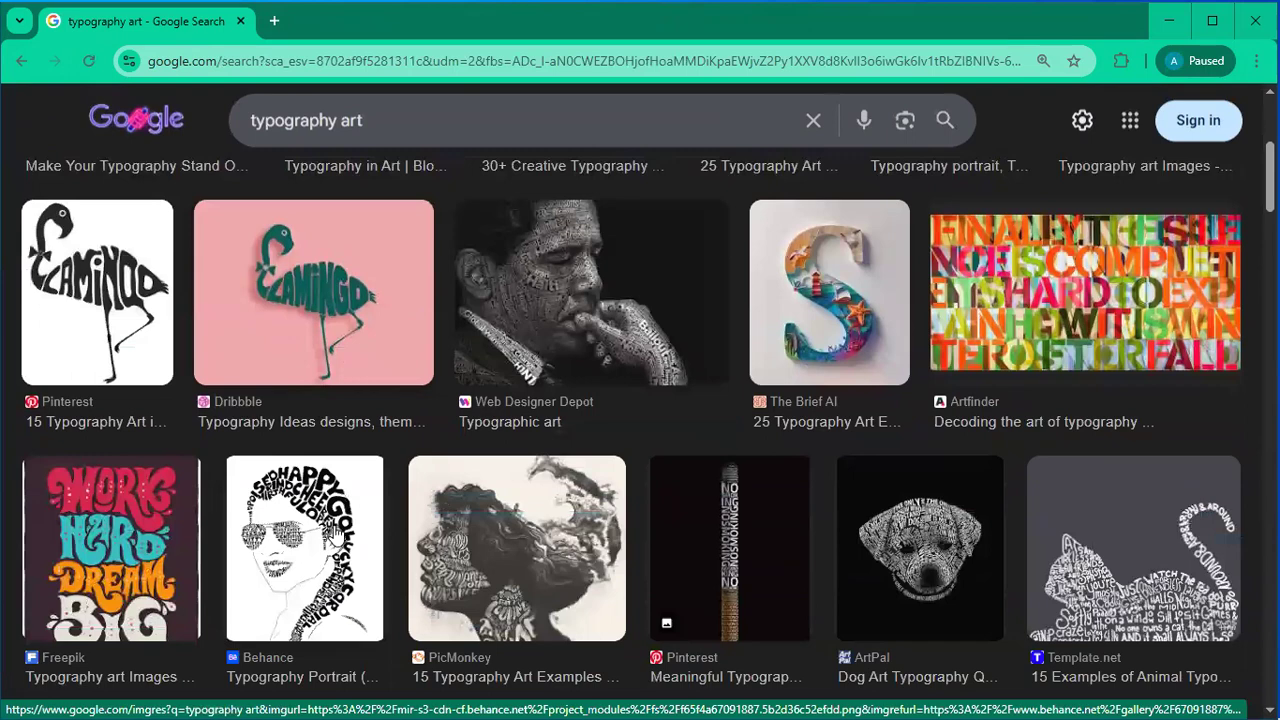
{"action": "left_click", "coordinate": [332, 533]}
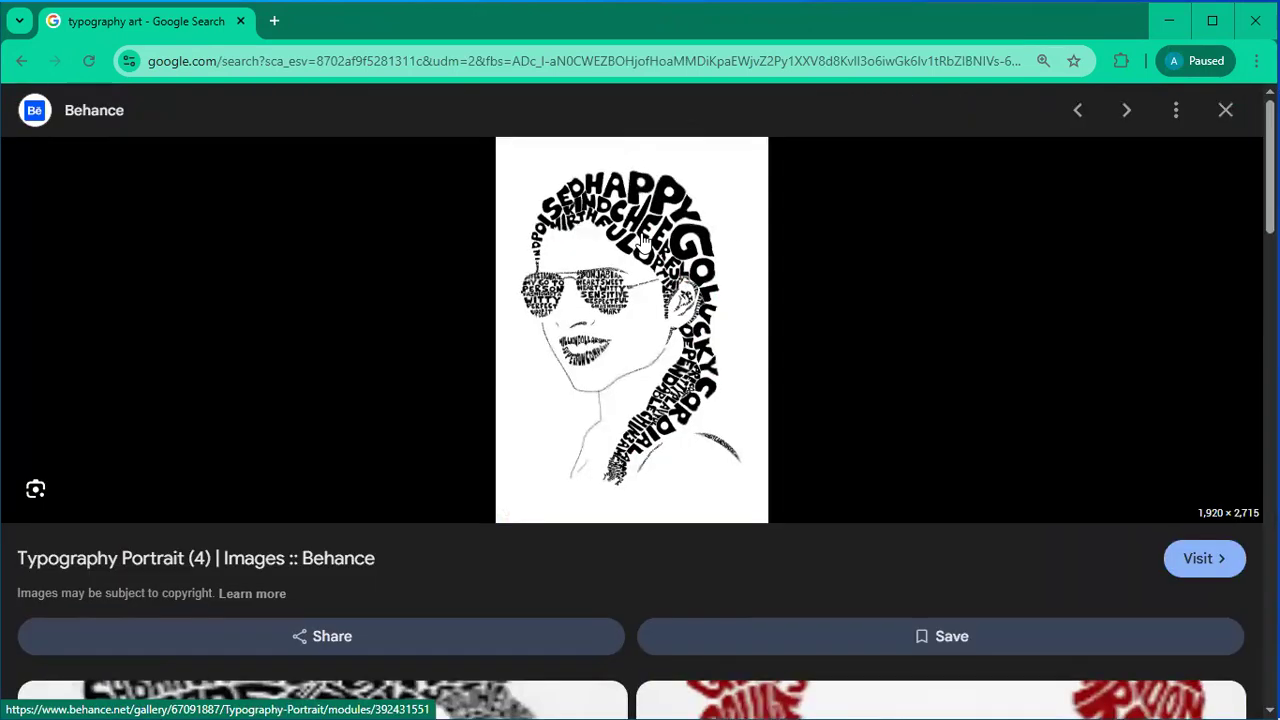
{"action": "right_click", "coordinate": [660, 214]}
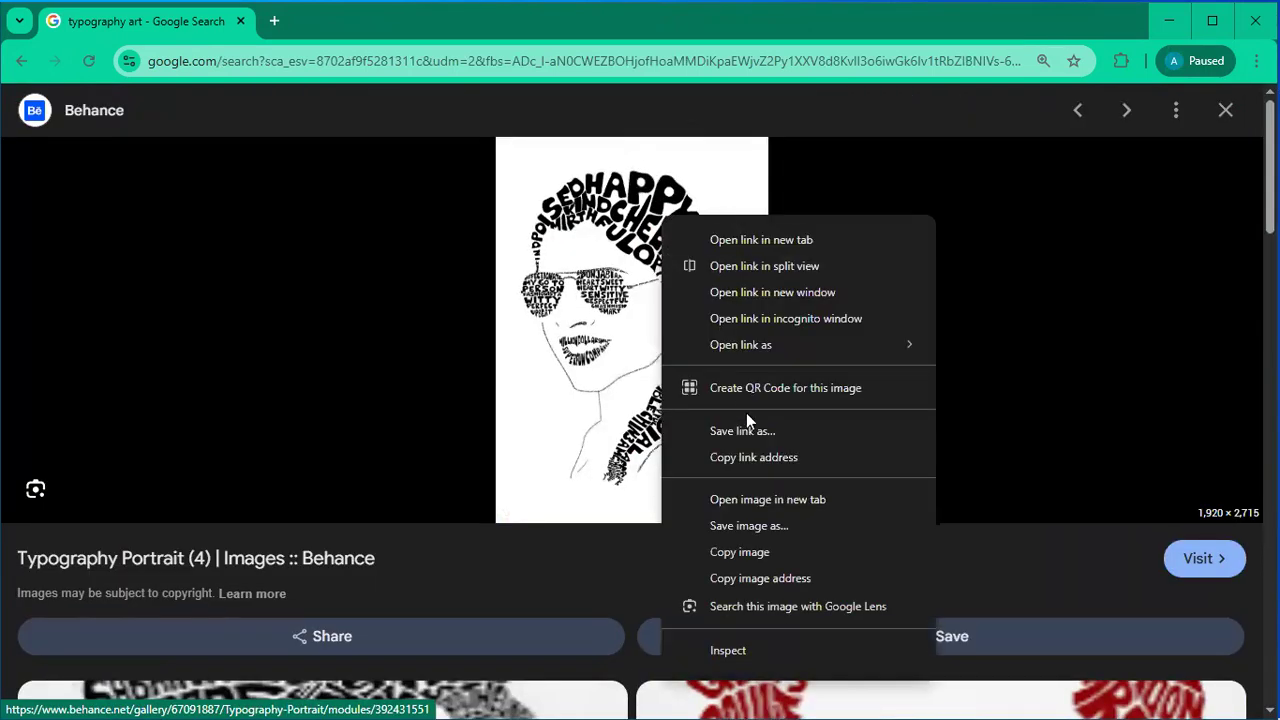
{"action": "left_click", "coordinate": [755, 550]}
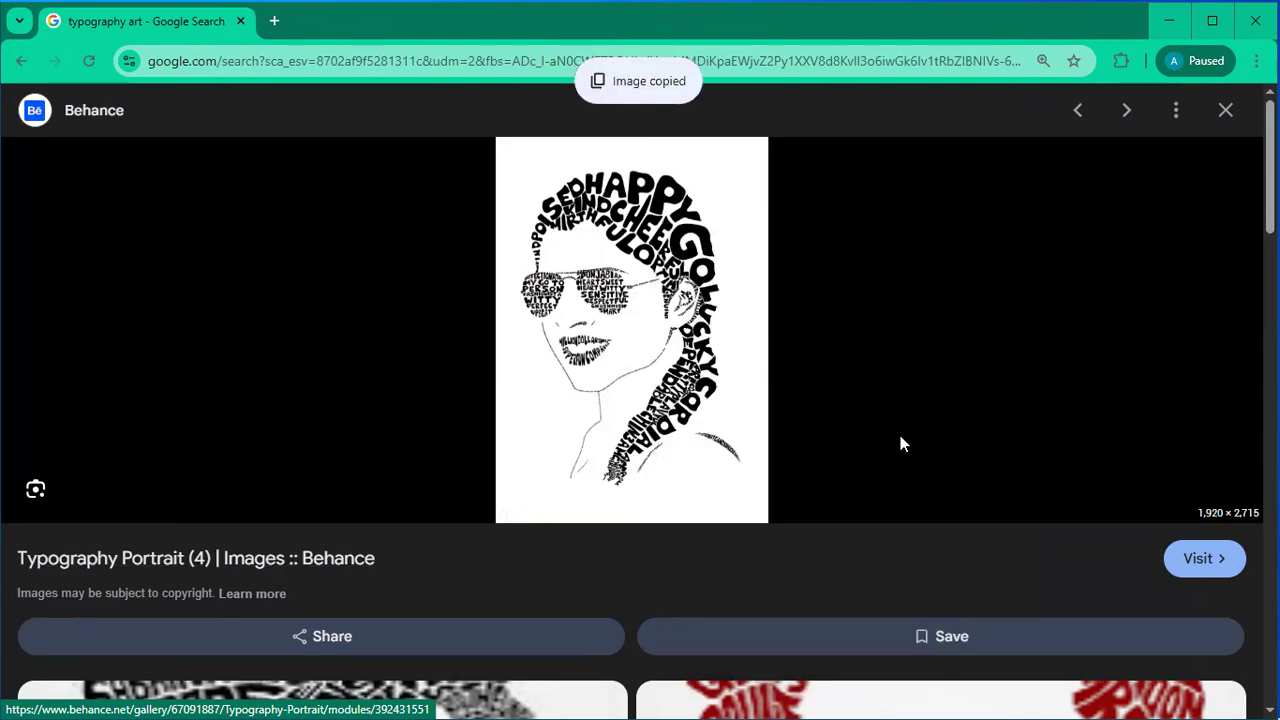
{"action": "key", "text": "alt+Tab"}
{"action": "left_click_drag", "start_coordinate": [512, 138], "coordinate": [510, 107]}
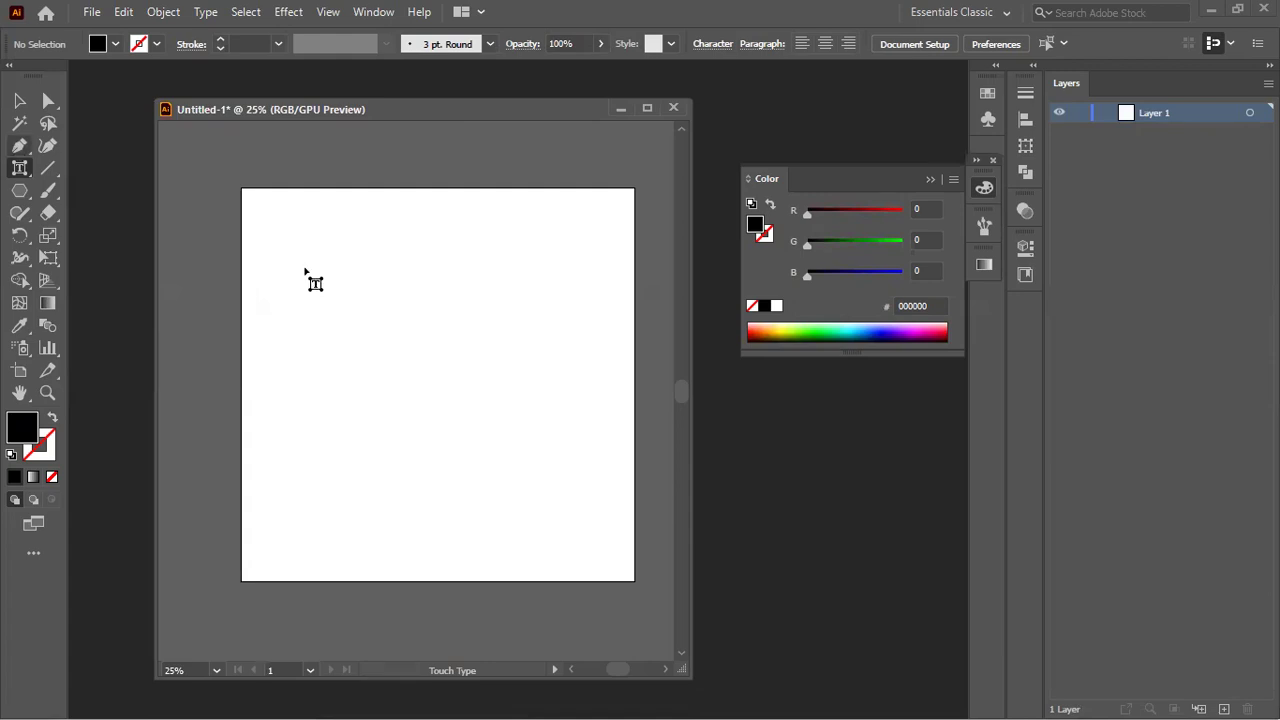
Step: Paste the copied portrait and scale it down to fit the artboard
{"action": "key", "text": "ctrl+v"}
{"action": "scroll", "coordinate": [524, 400], "scroll_direction": "down", "scroll_amount": 2}
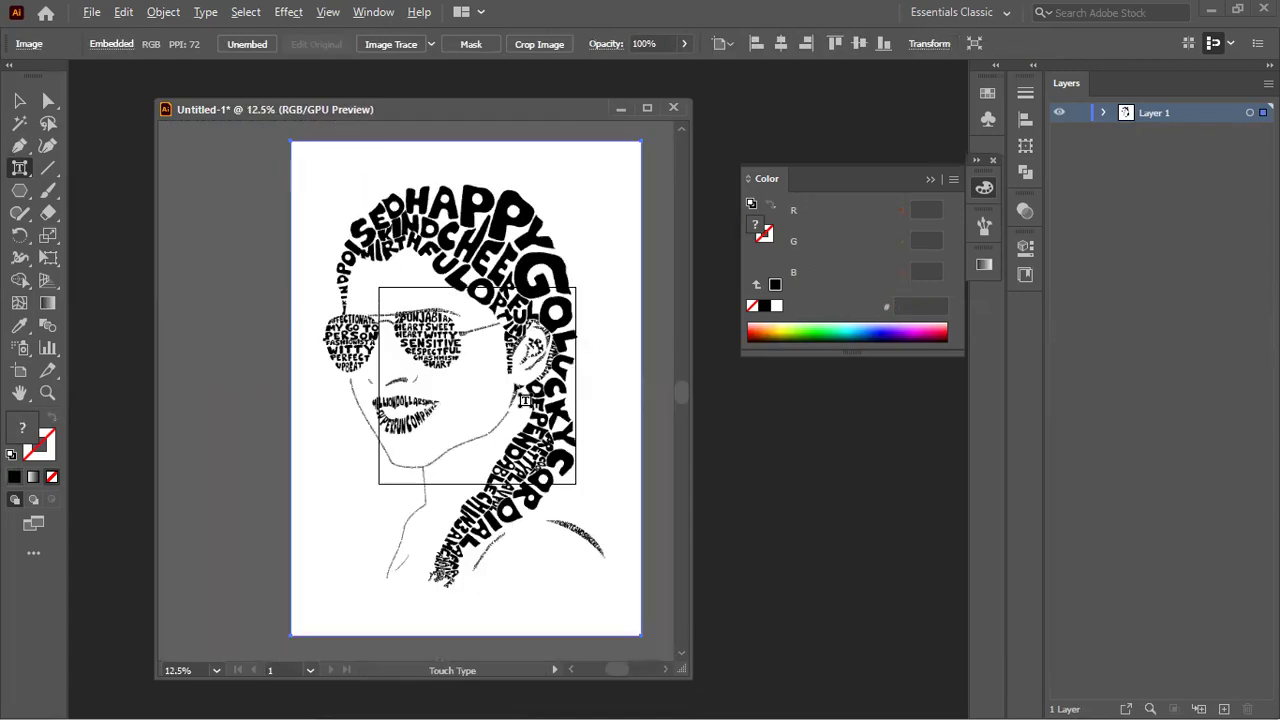
{"action": "key", "text": "v"}
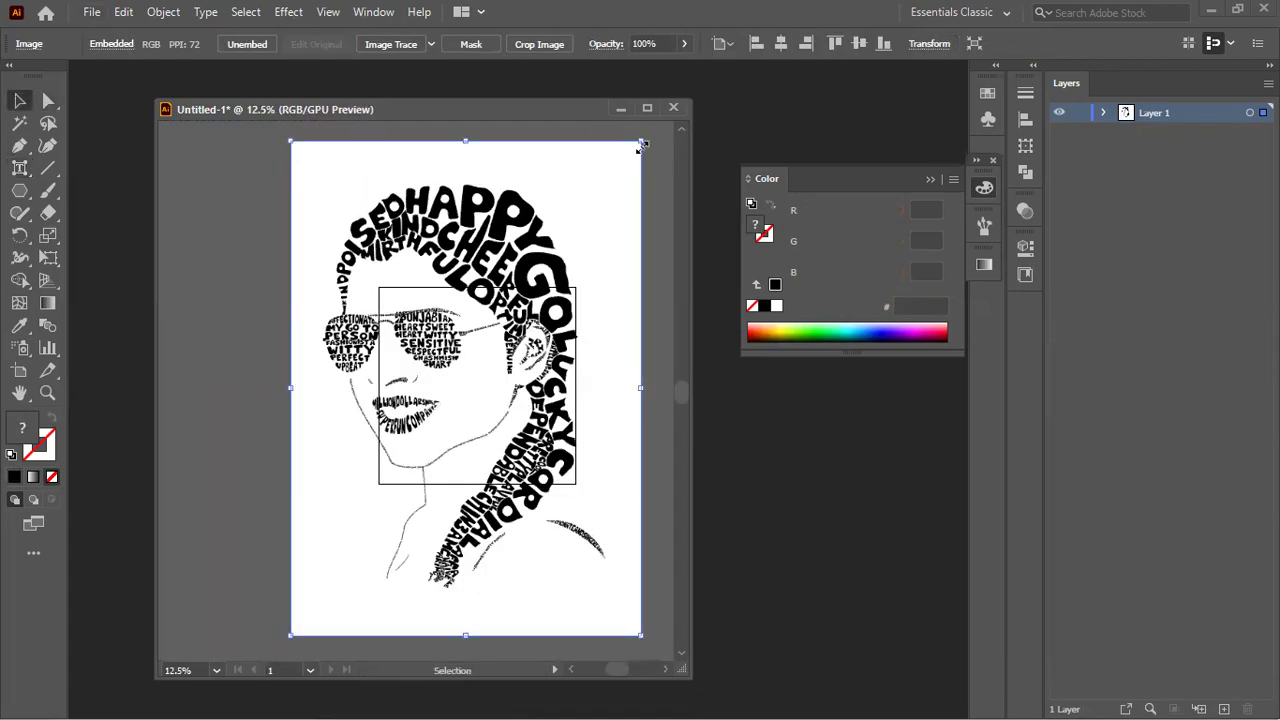
{"action": "left_click_drag", "start_coordinate": [637, 146], "coordinate": [526, 287]}
{"action": "scroll", "coordinate": [515, 305], "scroll_direction": "up", "scroll_amount": 3}
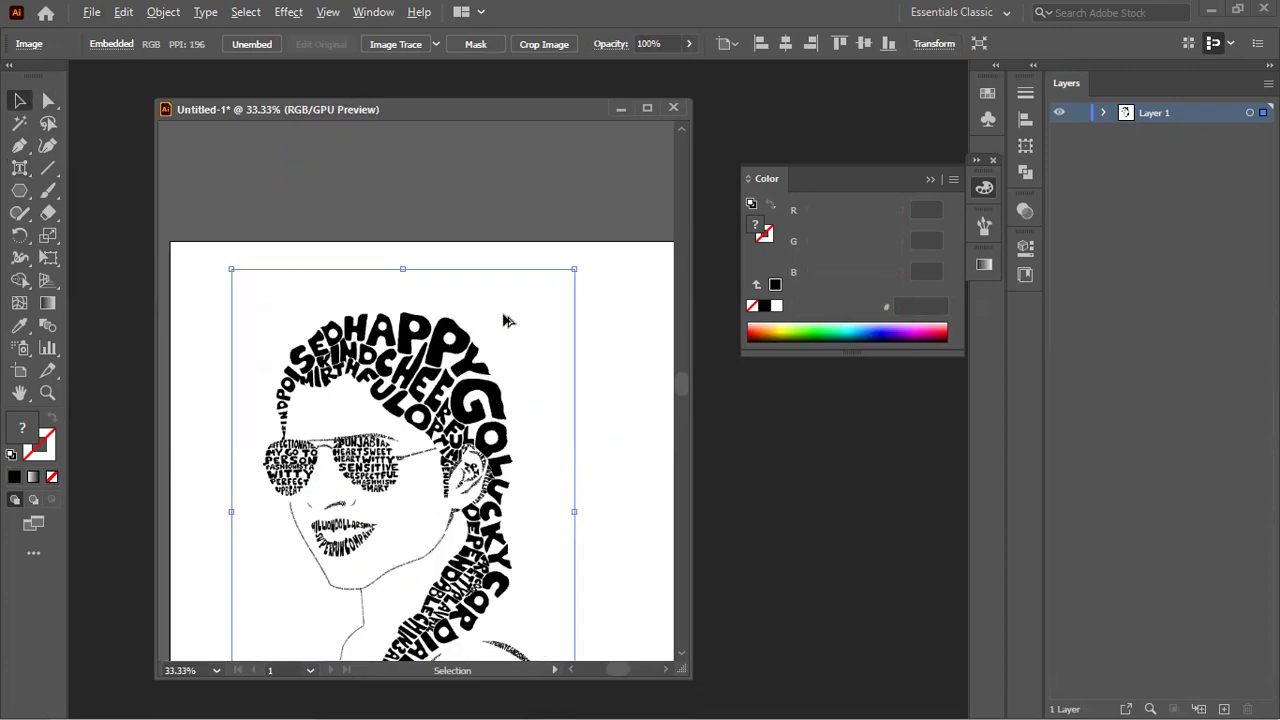
Step: Fade the portrait to 16% opacity, lock Layer 1, and add Layer 2 above it
{"action": "left_click", "coordinate": [1103, 115]}
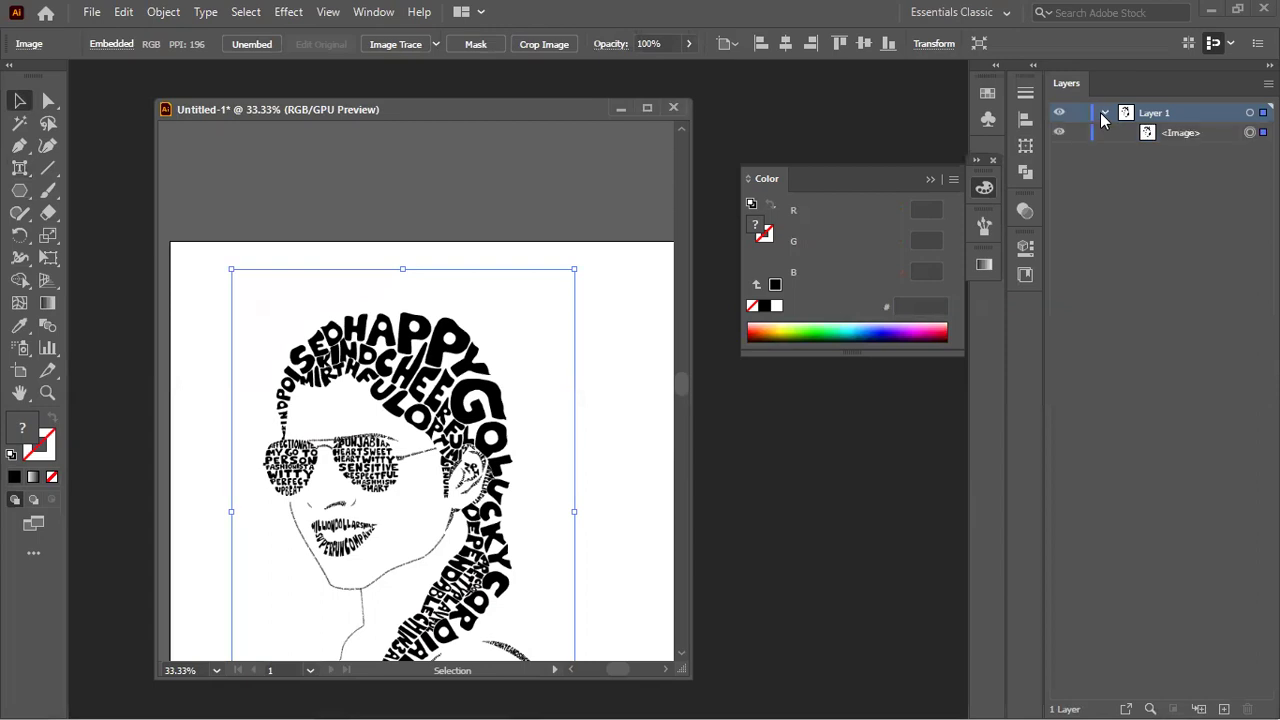
{"action": "left_click", "coordinate": [688, 44]}
{"action": "left_click_drag", "start_coordinate": [682, 67], "coordinate": [629, 78]}
{"action": "left_click", "coordinate": [1088, 150]}
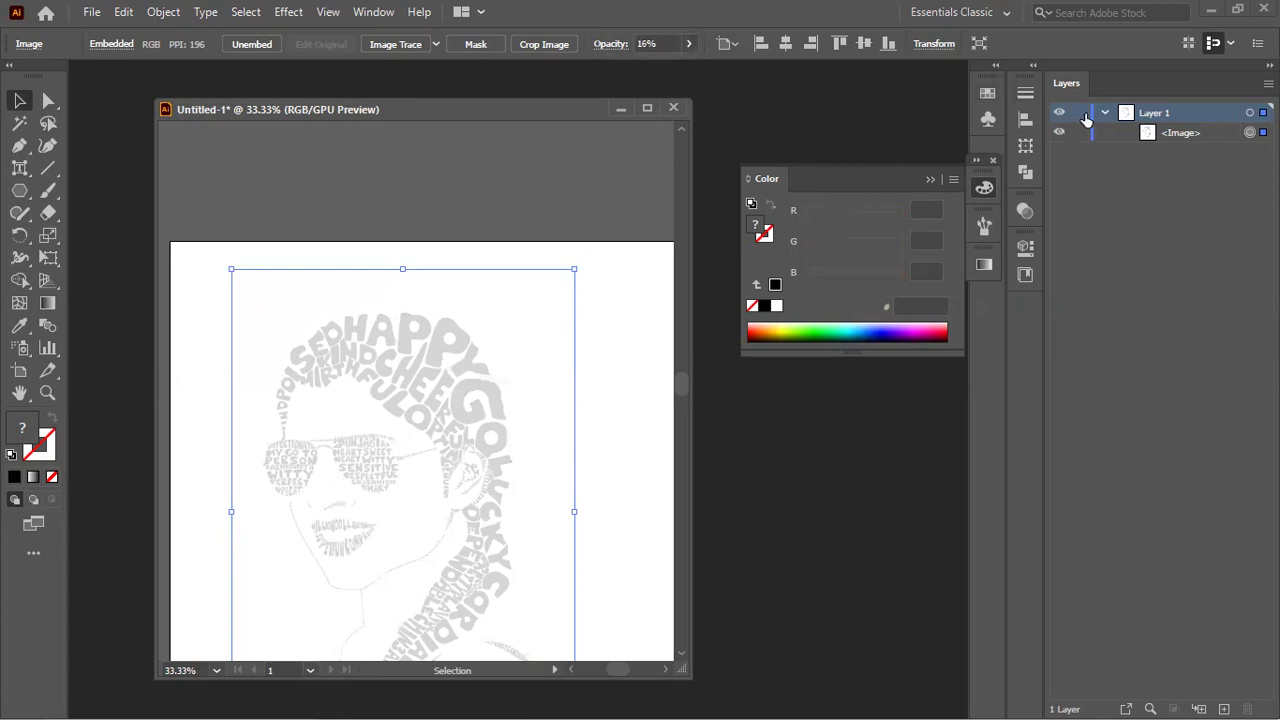
{"action": "left_click", "coordinate": [1079, 114]}
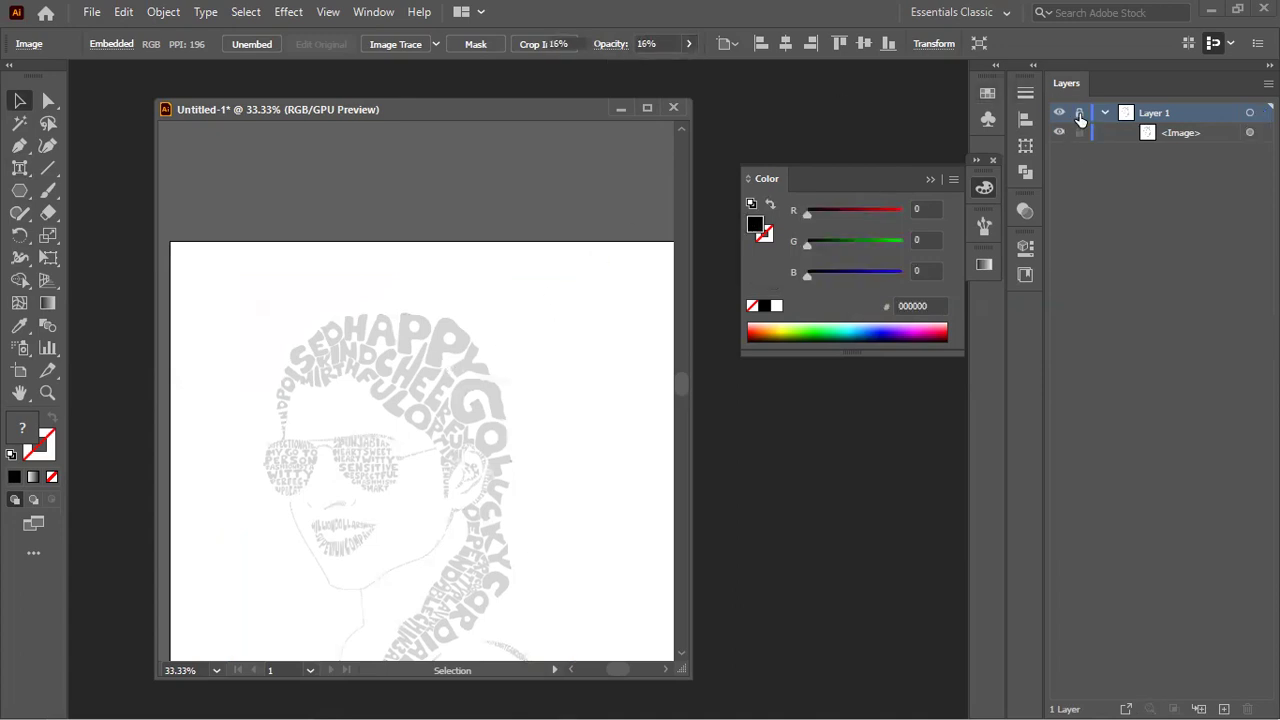
{"action": "left_click", "coordinate": [1224, 705]}
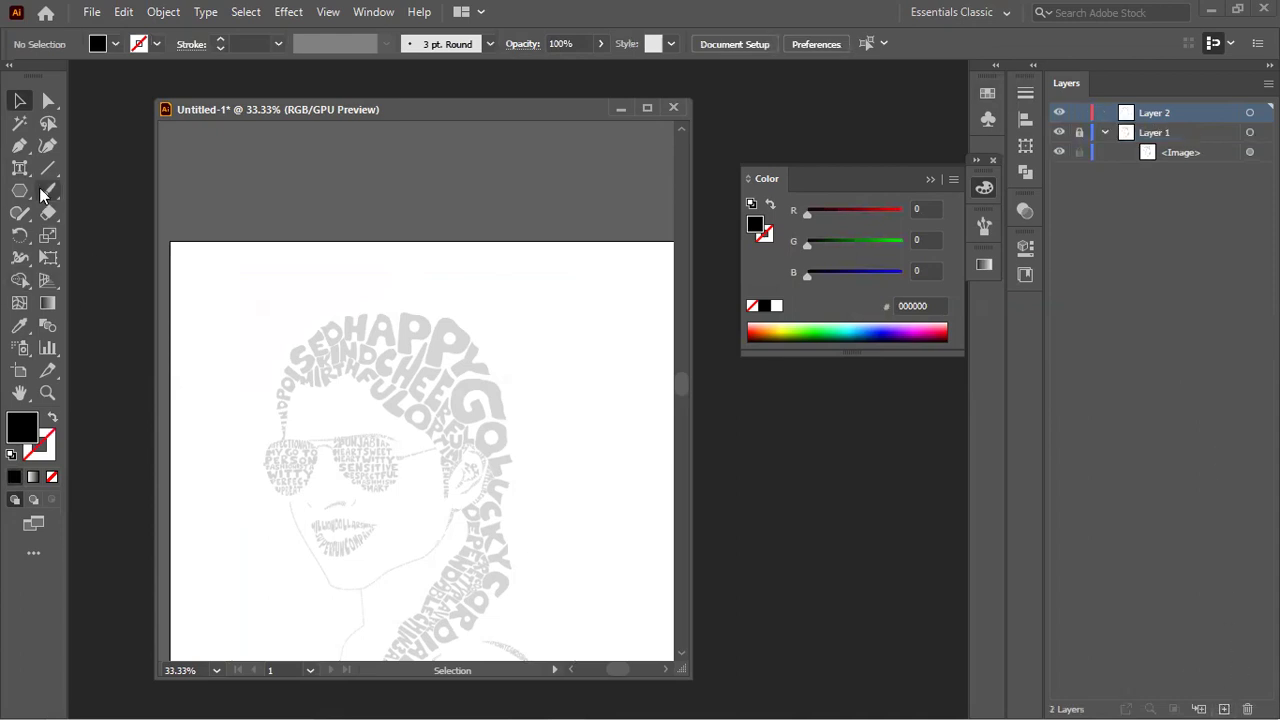
Step: Set up the Pen tool with fill set to None after undoing a false start
{"action": "left_click", "coordinate": [19, 145]}
{"action": "scroll", "coordinate": [398, 383], "scroll_direction": "up", "scroll_amount": 1}
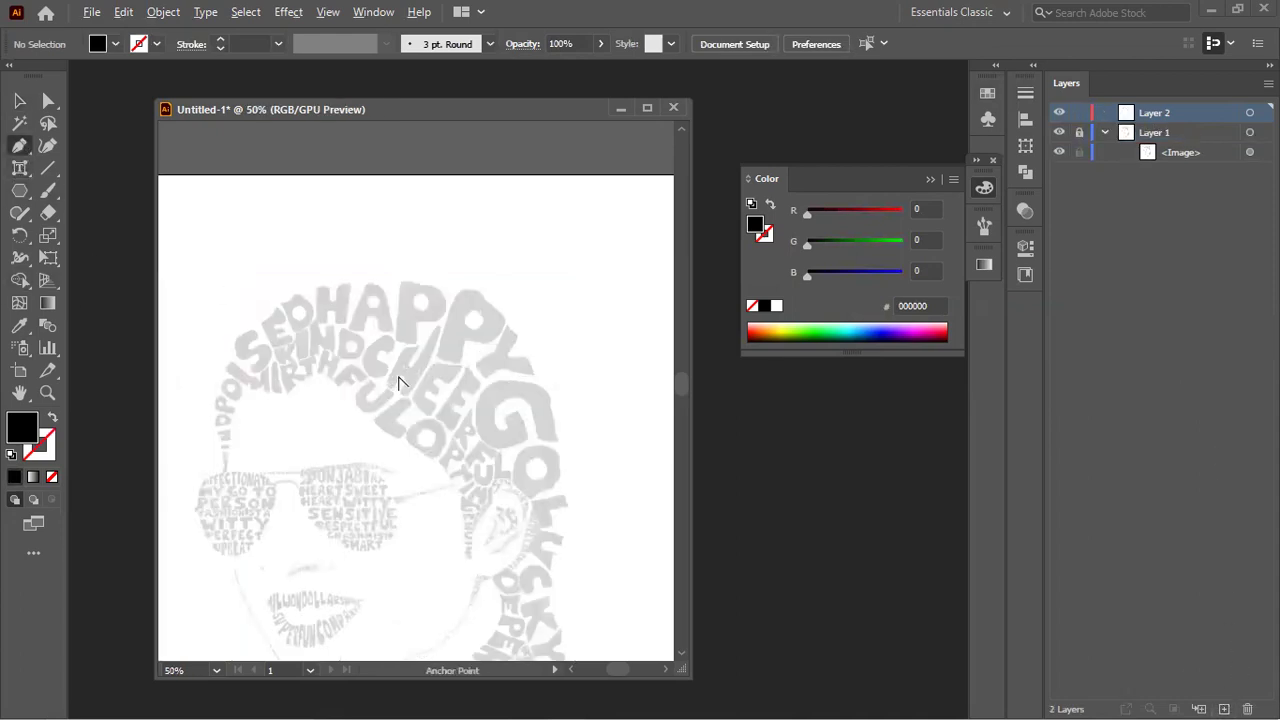
{"action": "left_click", "coordinate": [223, 472]}
{"action": "left_click_drag", "start_coordinate": [268, 358], "coordinate": [315, 342]}
{"action": "key", "text": "ctrl+z"}
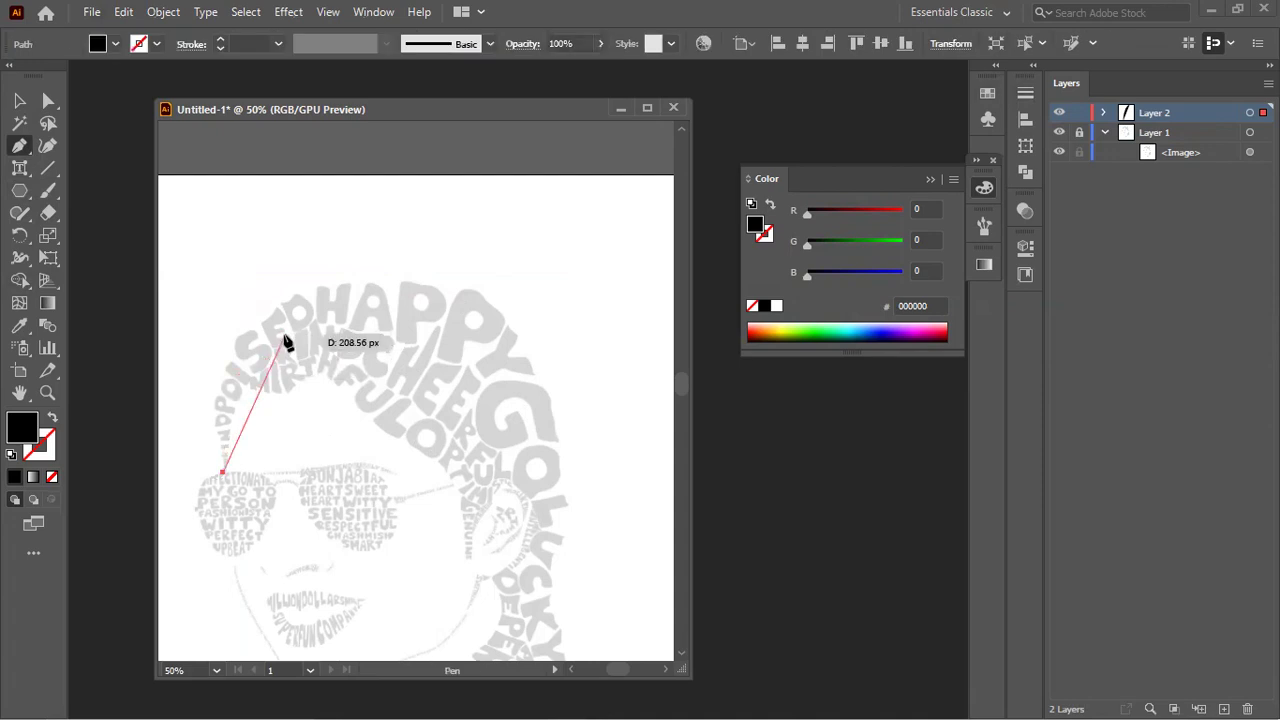
{"action": "key", "text": "ctrl+z"}
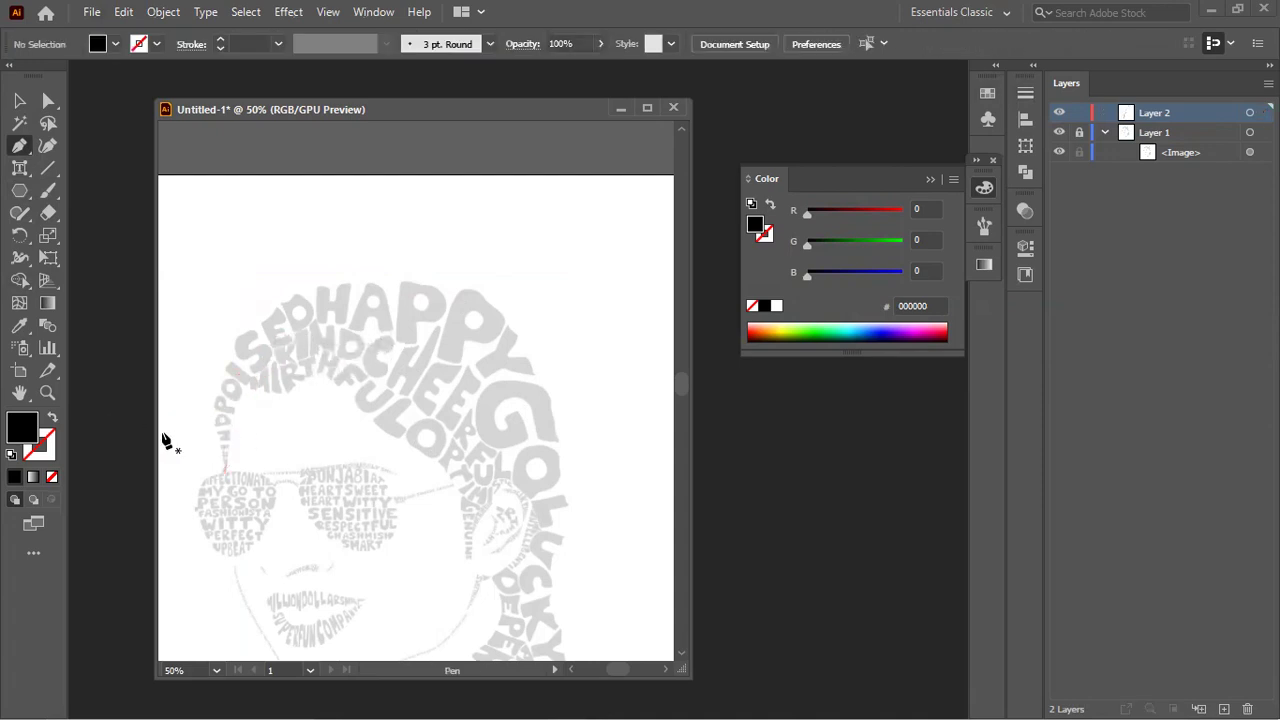
{"action": "left_click", "coordinate": [55, 422]}
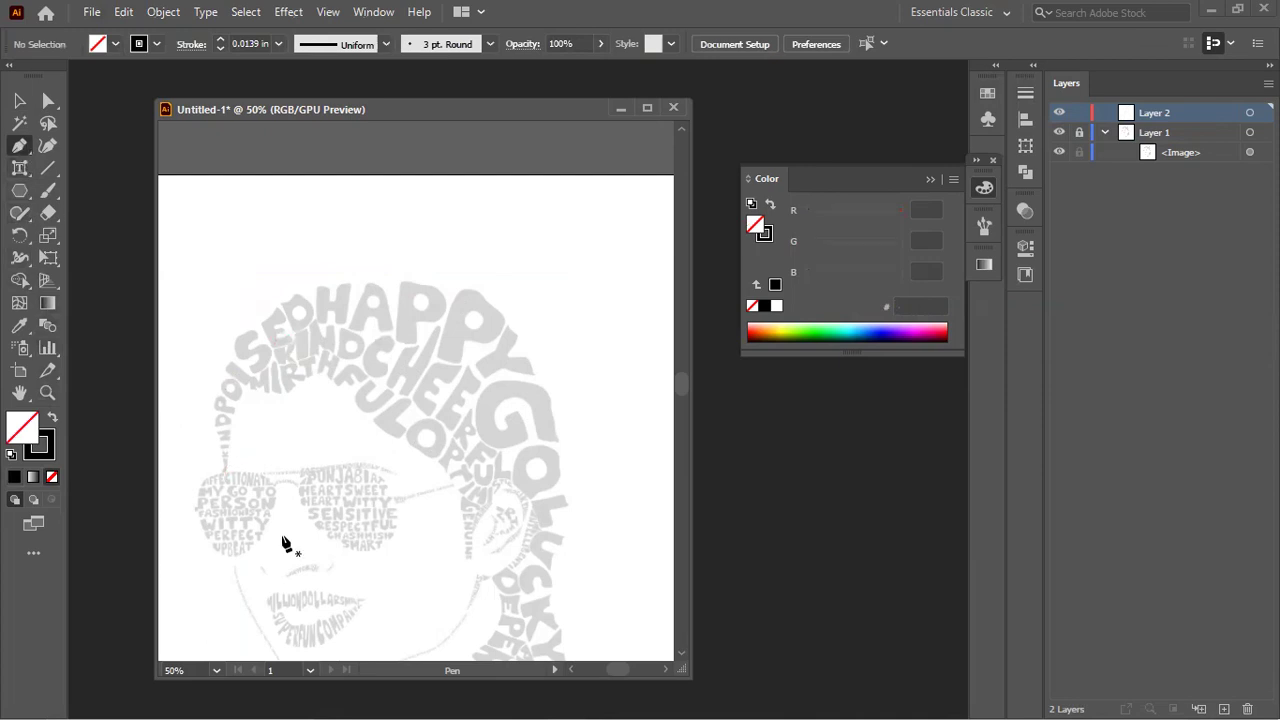
Step: Trace a curved path along the hair outline from the forehead over to the ear
{"action": "left_click", "coordinate": [224, 467]}
{"action": "left_click_drag", "start_coordinate": [300, 337], "coordinate": [385, 291]}
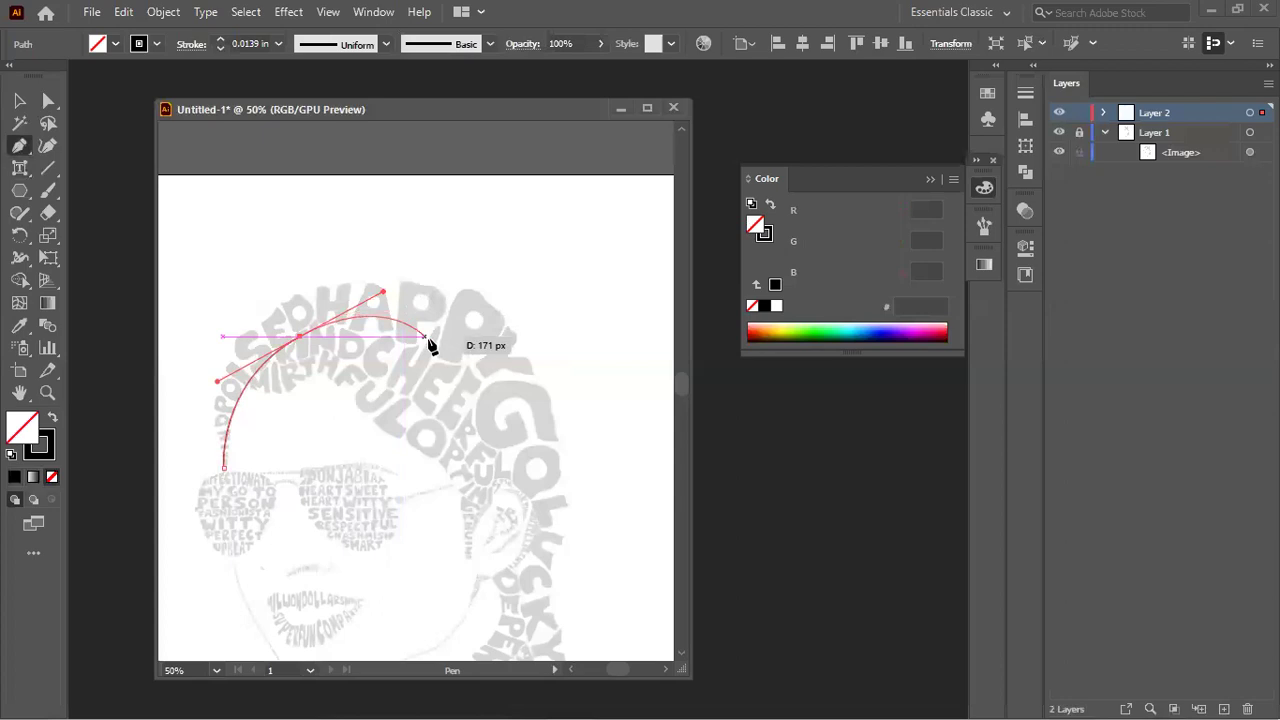
{"action": "left_click", "coordinate": [465, 373]}
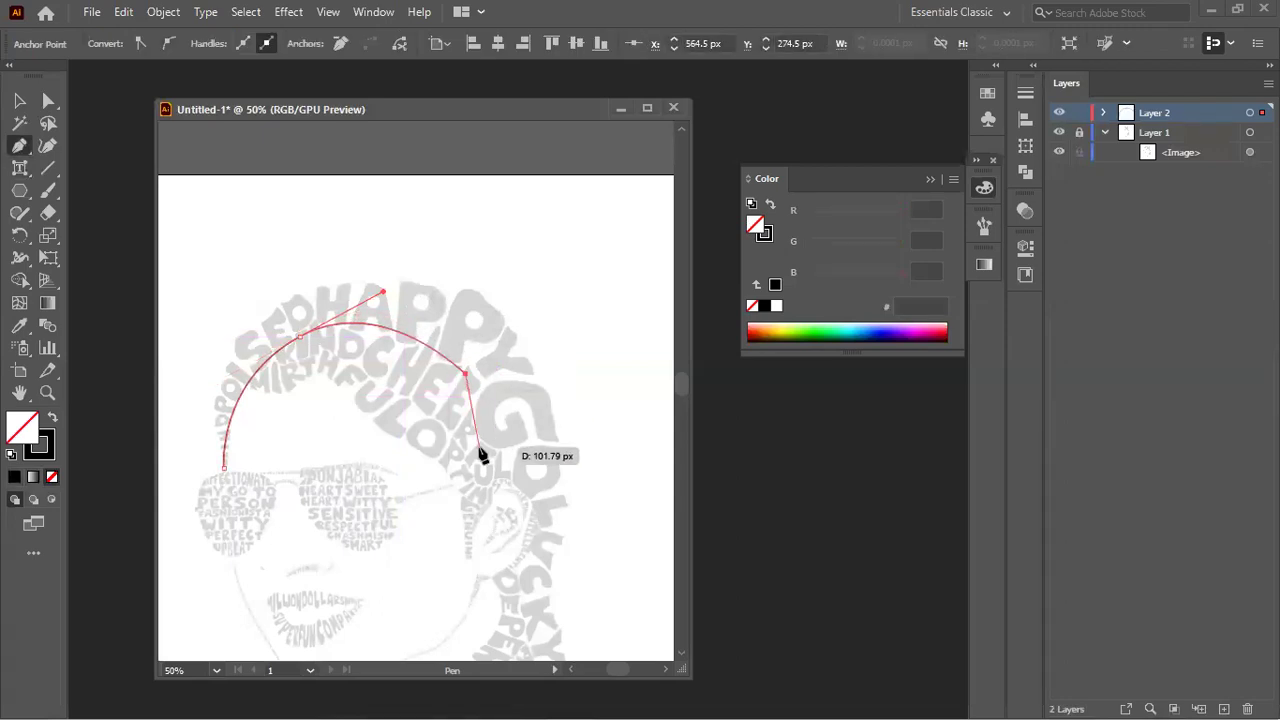
{"action": "left_click_drag", "start_coordinate": [483, 441], "coordinate": [491, 442]}
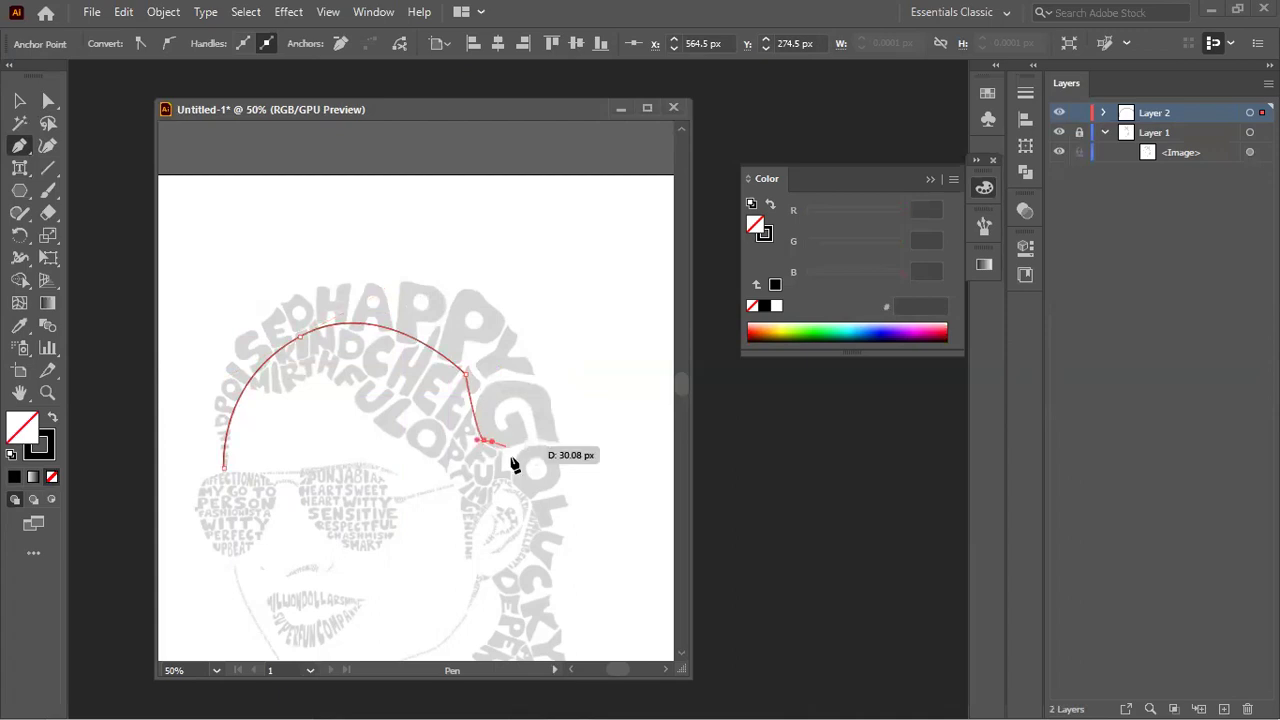
{"action": "left_click", "coordinate": [531, 497]}
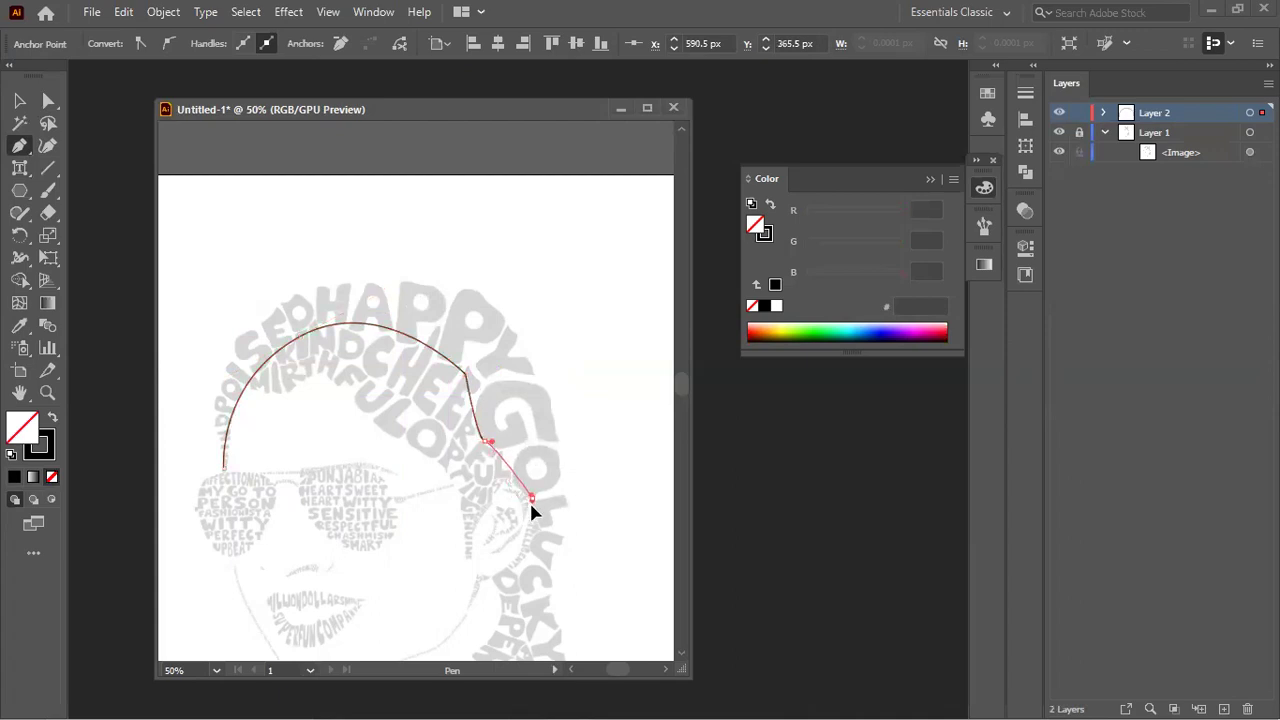
{"action": "right_click", "coordinate": [25, 148]}
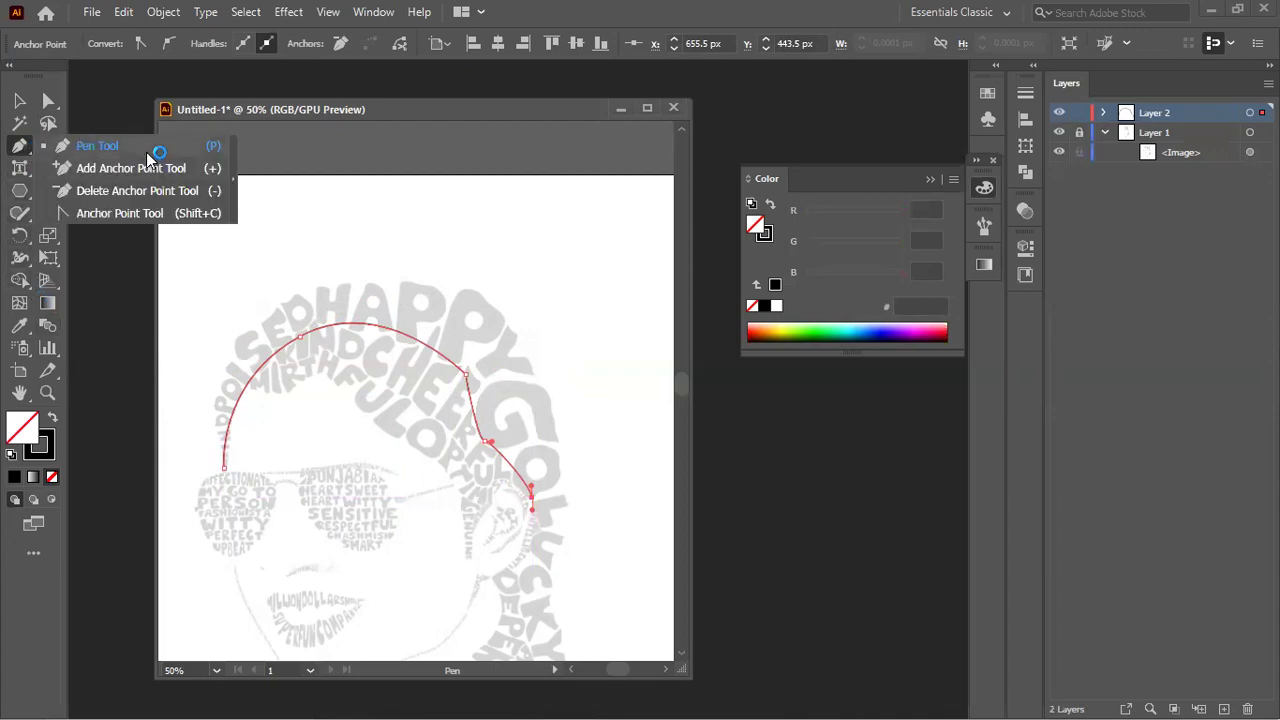
{"action": "right_click", "coordinate": [20, 167]}
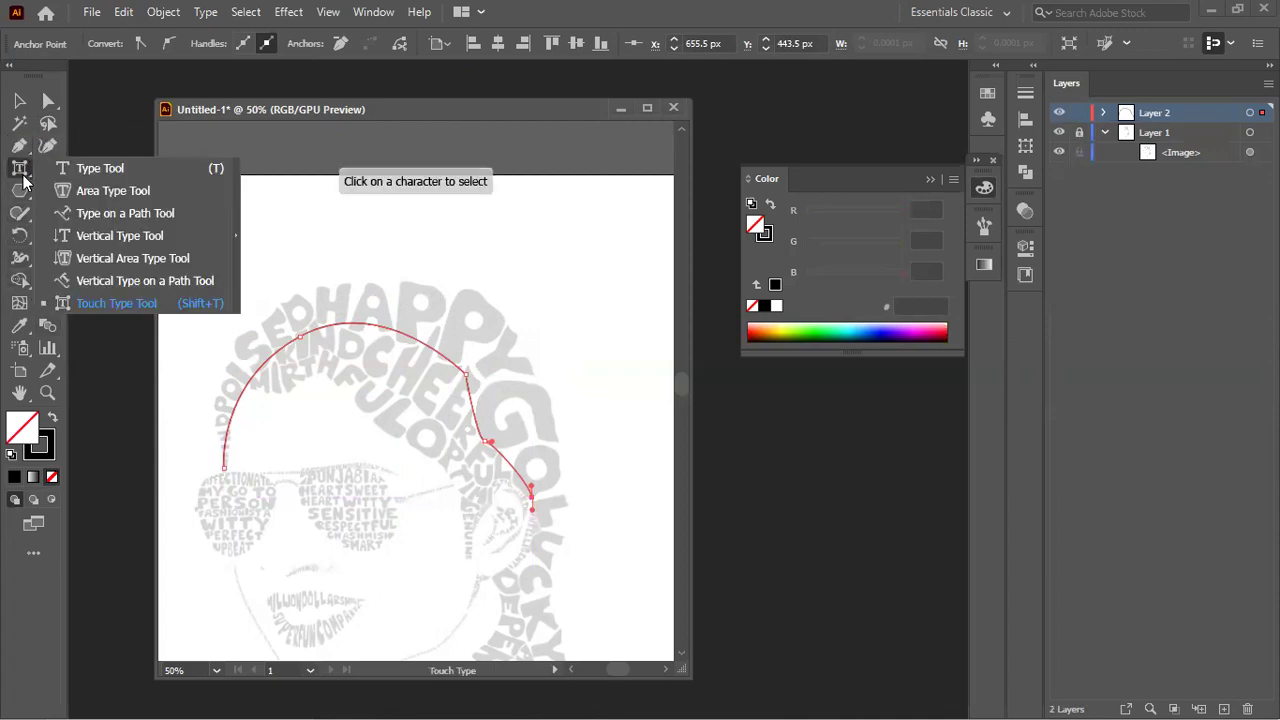
Step: Type 'dvagsvdhasvdhvhj' along the hair path and left-align it to the path's start
{"action": "left_click", "coordinate": [97, 174]}
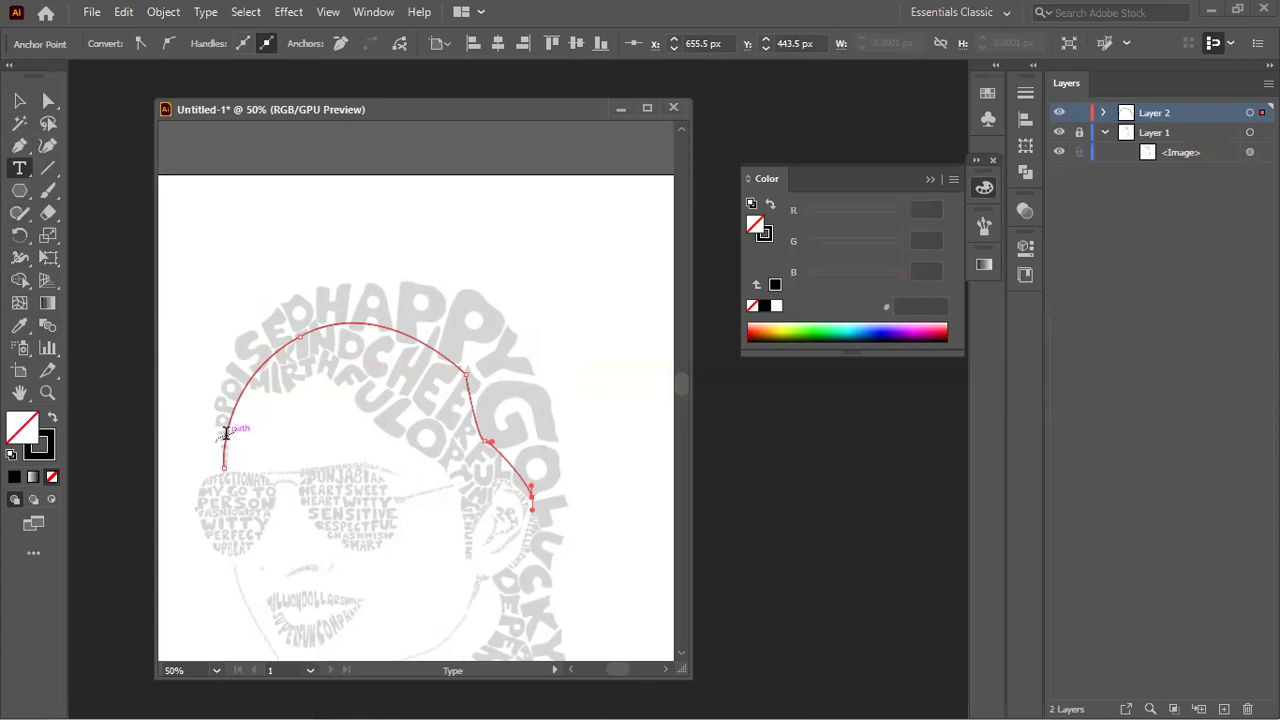
{"action": "left_click", "coordinate": [225, 432]}
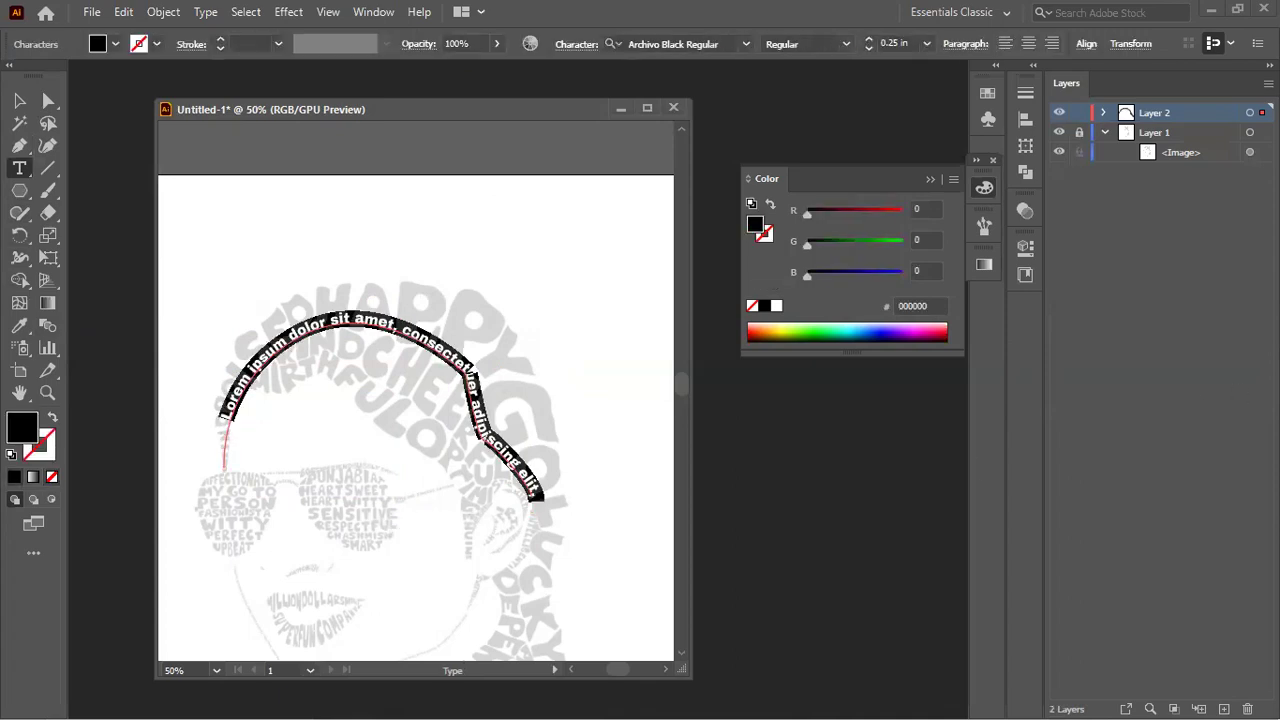
{"action": "type", "text": "dvagsvdhasvdhvhj"}
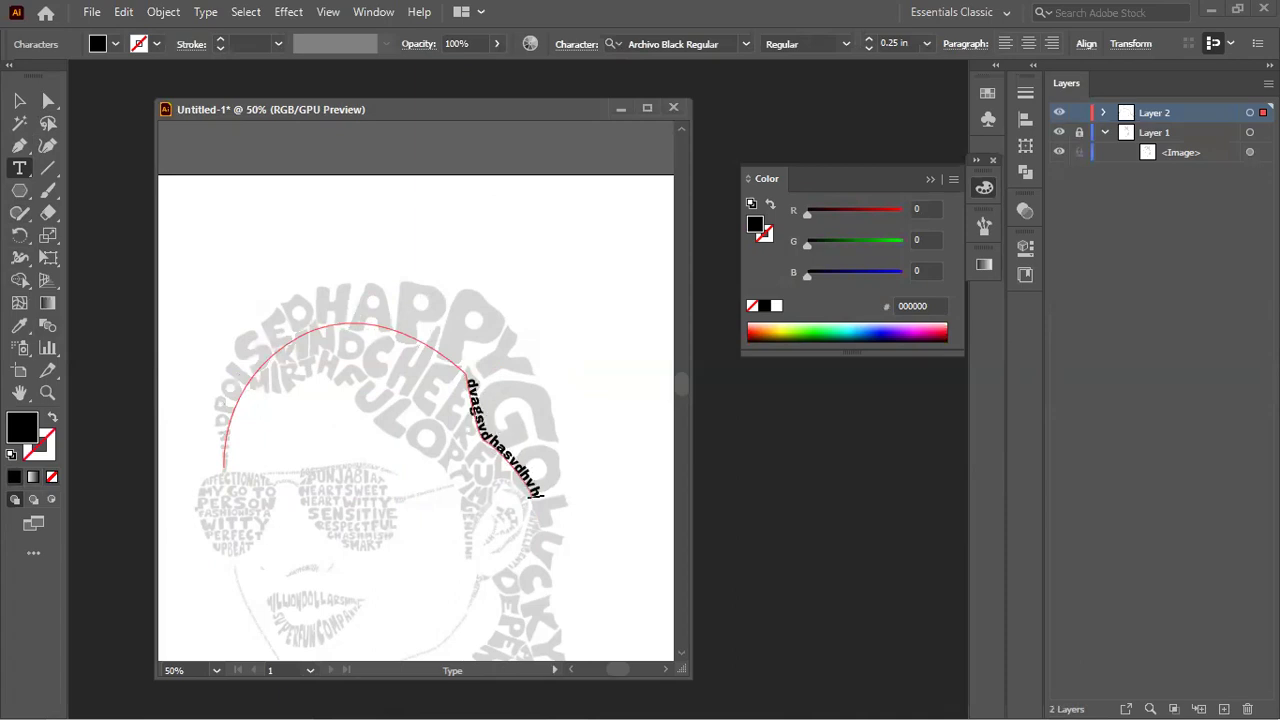
{"action": "key", "text": "ctrl+a"}
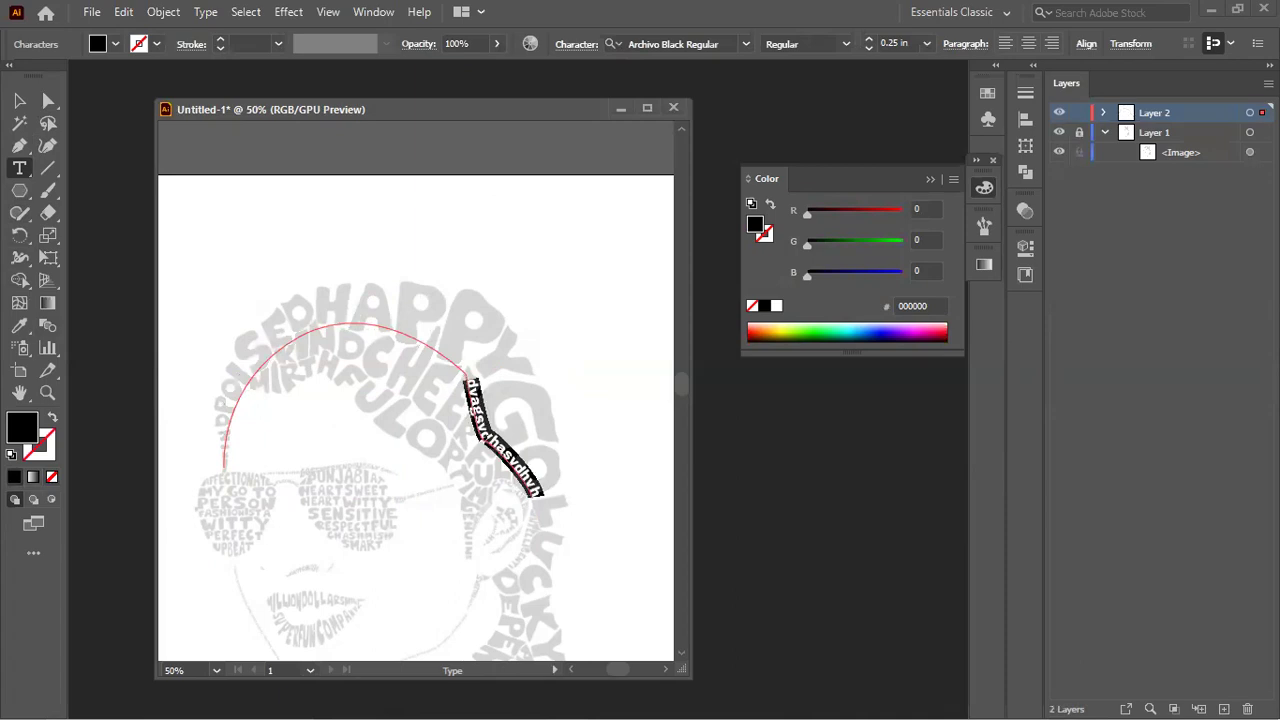
{"action": "left_click", "coordinate": [1006, 44]}
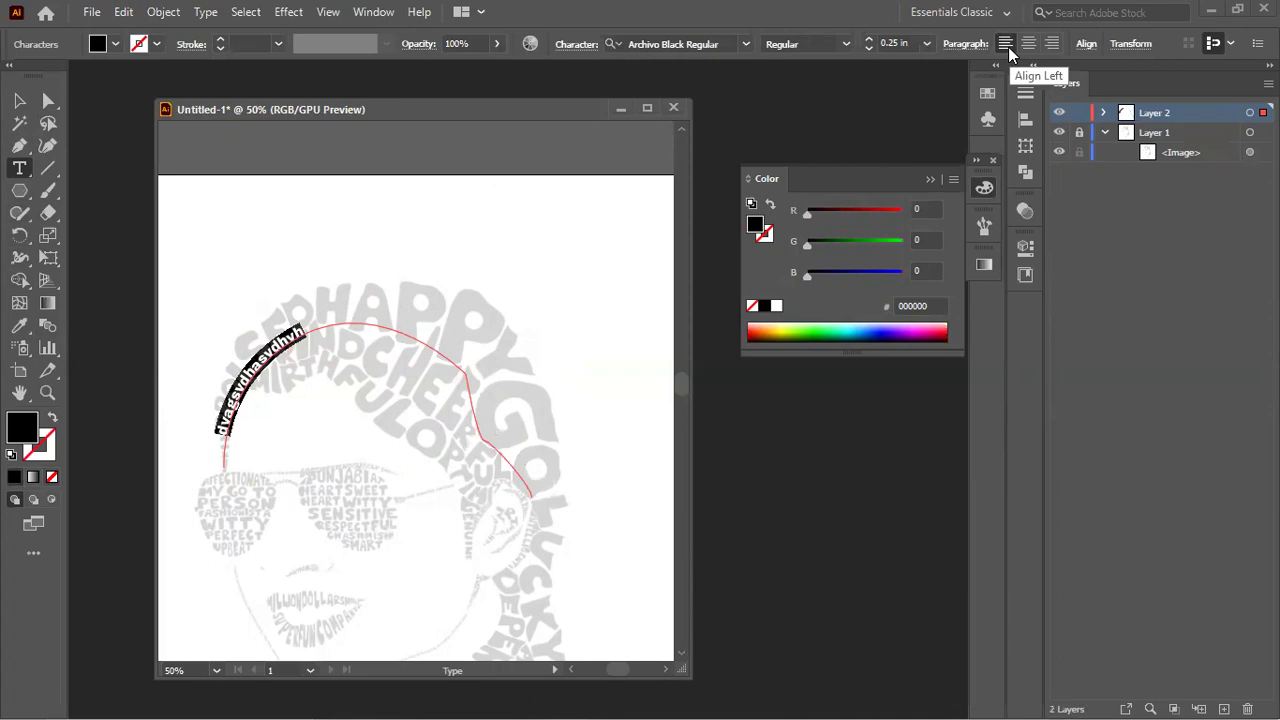
{"action": "left_click", "coordinate": [19, 122]}
{"action": "left_click", "coordinate": [180, 377]}
{"action": "scroll", "coordinate": [262, 485], "scroll_direction": "up", "scroll_amount": 1}
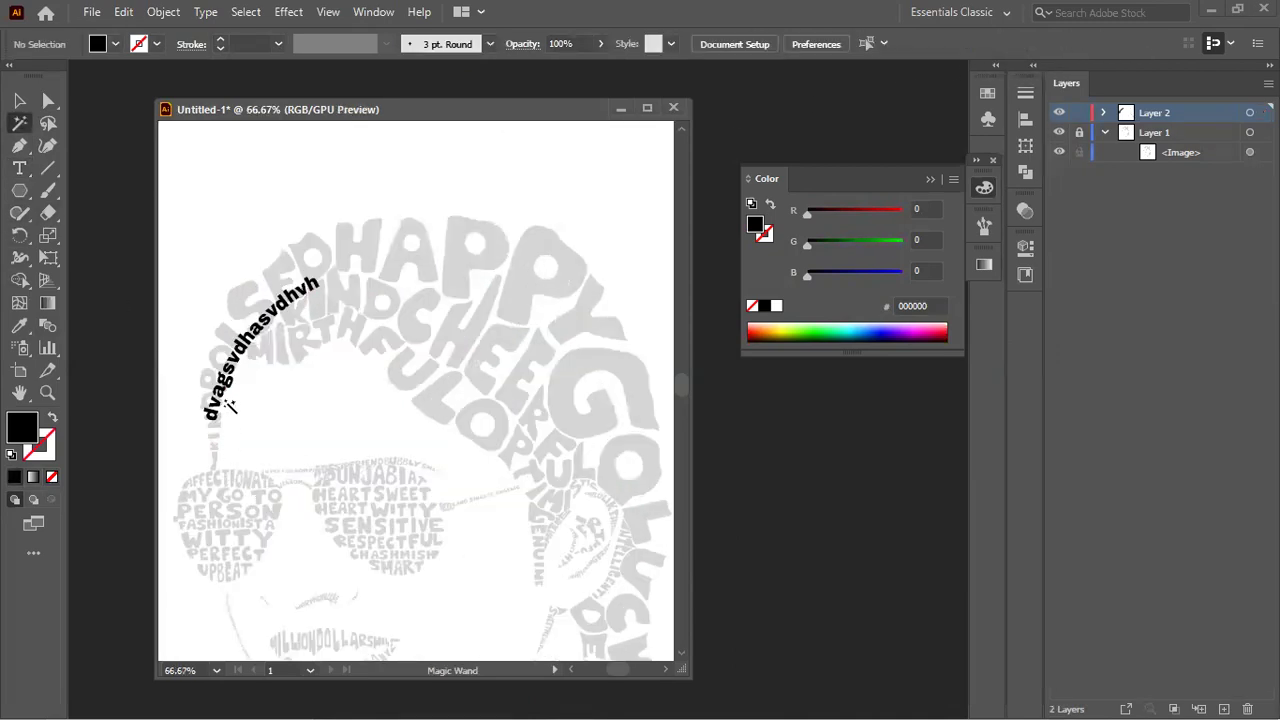
Step: Slide the path text's start bracket down to the hair curve's bottom end and zoom in to verify
{"action": "left_click", "coordinate": [19, 167]}
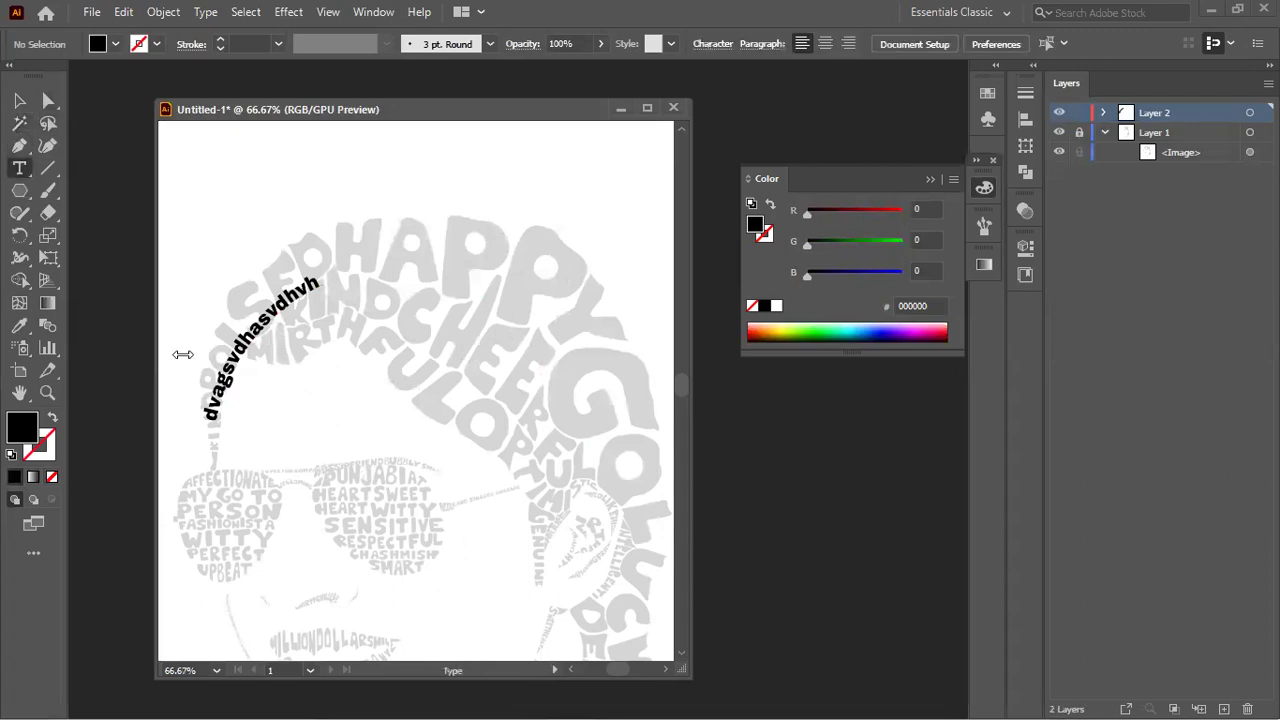
{"action": "left_click", "coordinate": [213, 420]}
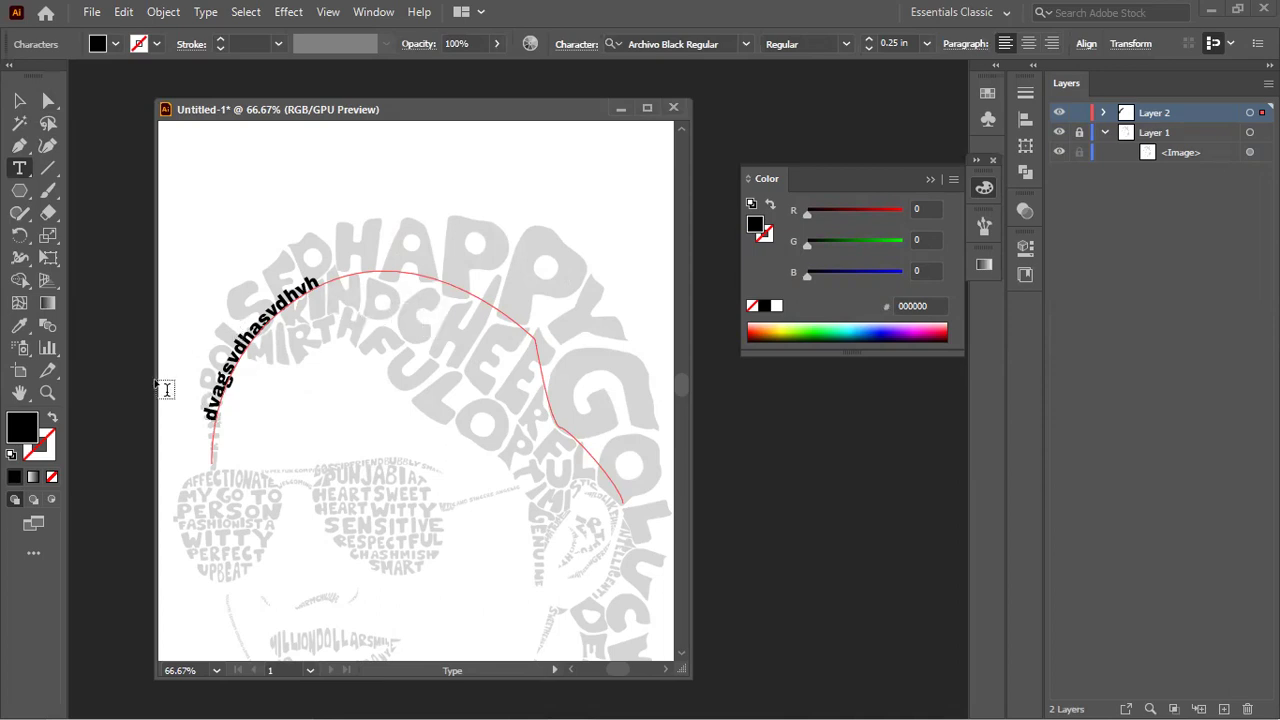
{"action": "left_click", "coordinate": [46, 101]}
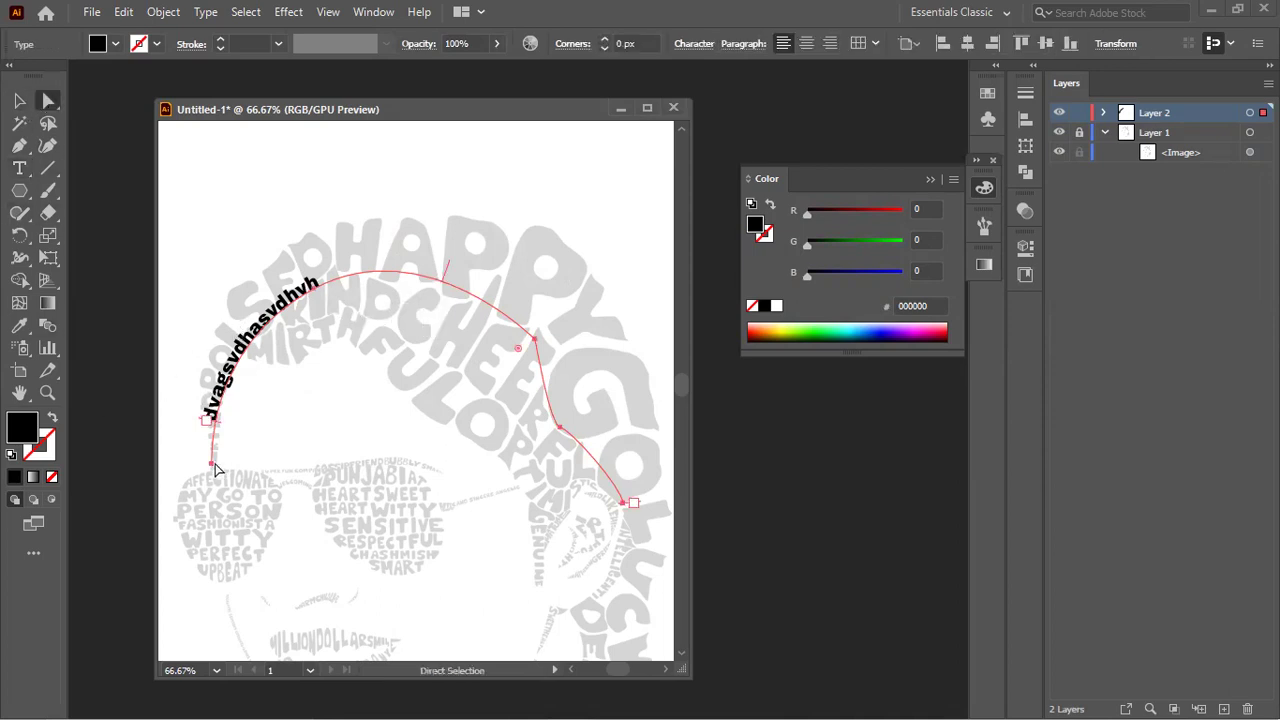
{"action": "left_click_drag", "start_coordinate": [218, 428], "coordinate": [187, 483]}
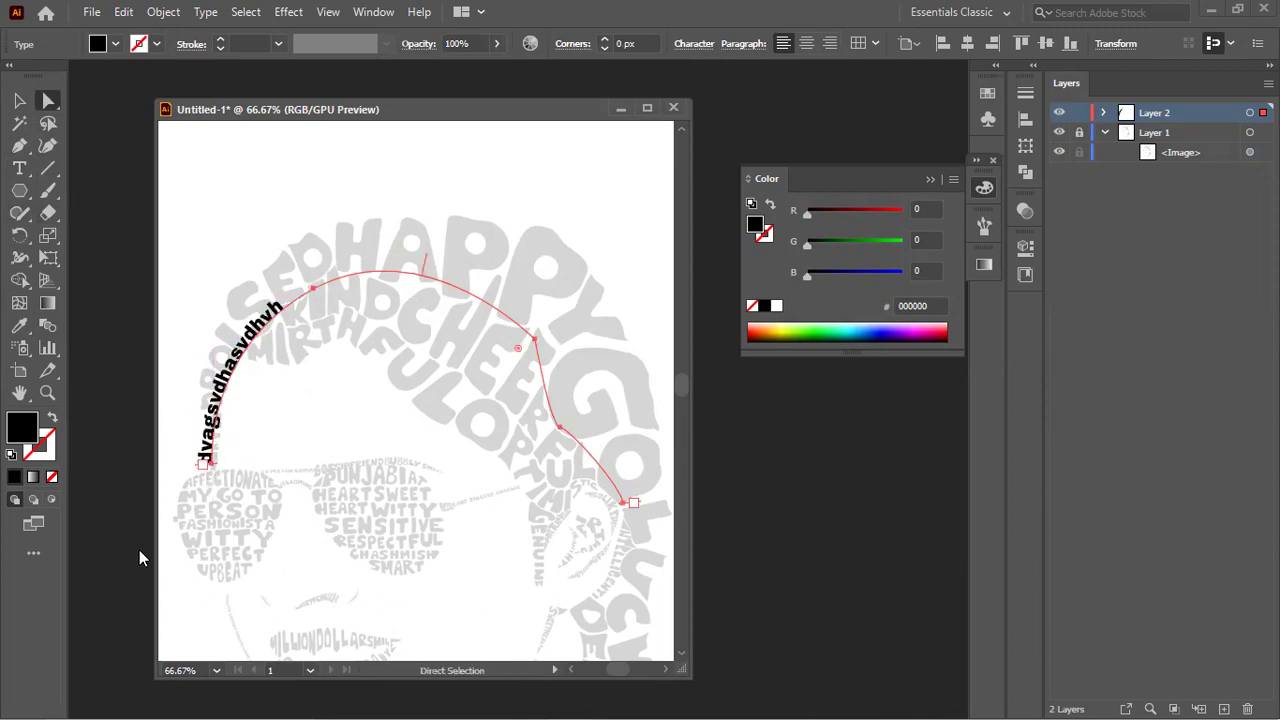
{"action": "scroll", "coordinate": [150, 546], "scroll_direction": "up", "scroll_amount": 1}
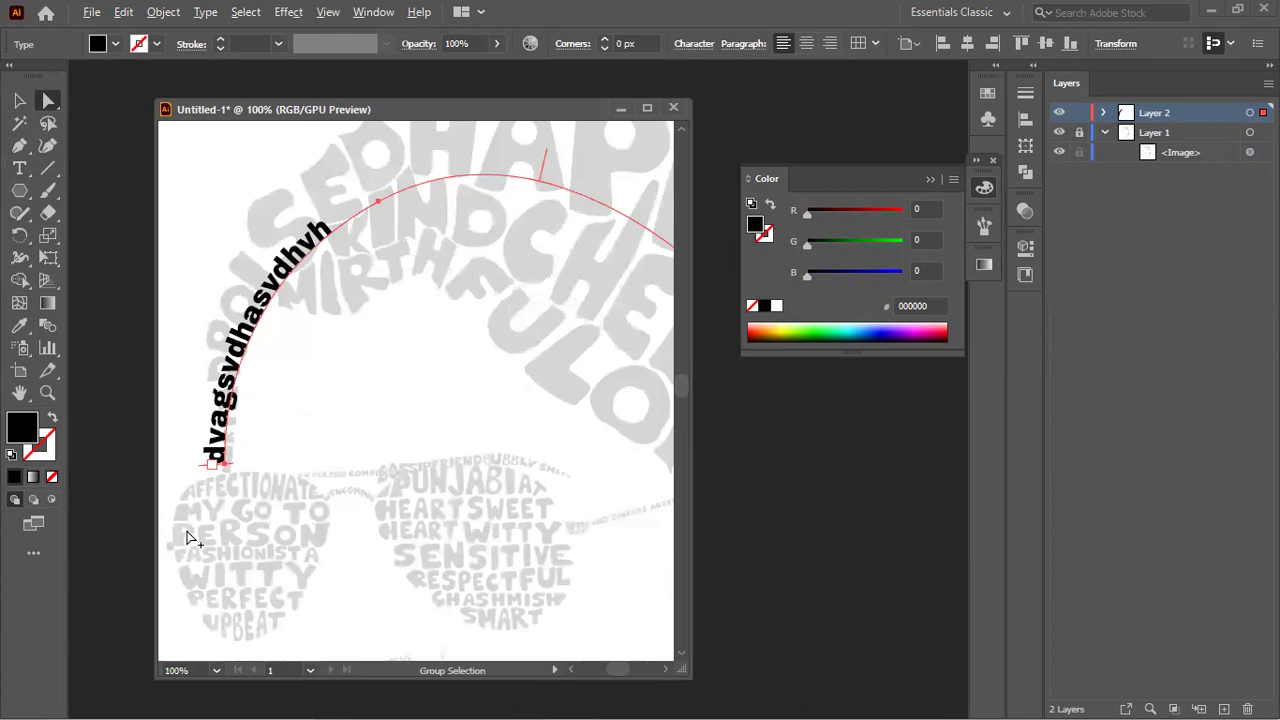
{"action": "scroll", "coordinate": [190, 540], "scroll_direction": "up", "scroll_amount": 2}
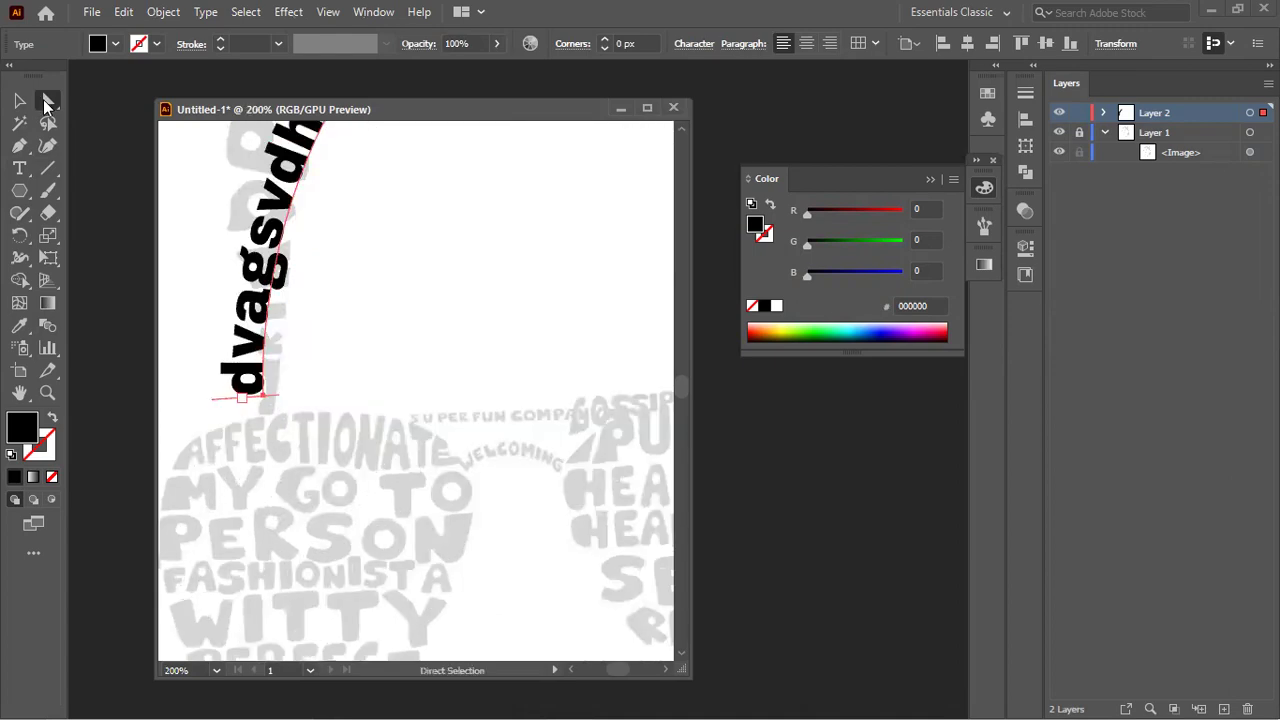
{"action": "left_click", "coordinate": [442, 353]}
{"action": "left_click", "coordinate": [251, 368]}
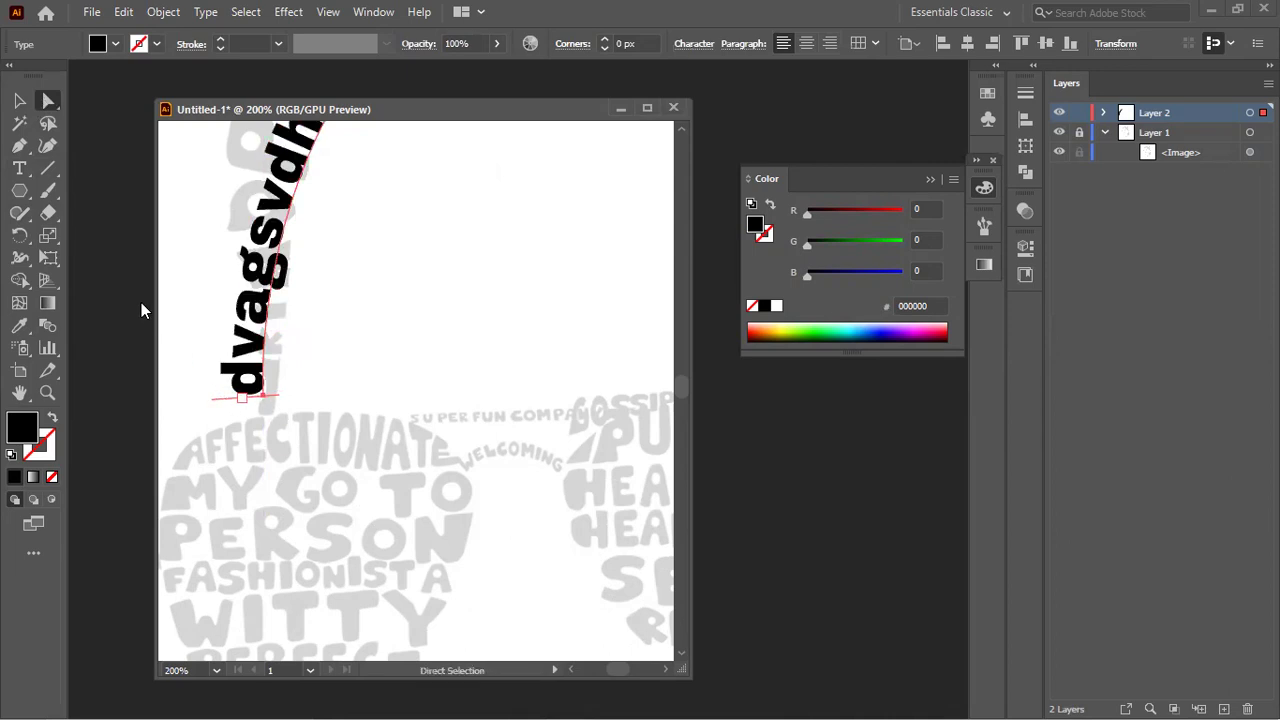
Step: Highlight the opening 'd' on the path and reduce its font size one step
{"action": "scroll", "coordinate": [222, 287], "scroll_direction": "down", "scroll_amount": 1}
{"action": "scroll", "coordinate": [222, 287], "scroll_direction": "up", "scroll_amount": 2}
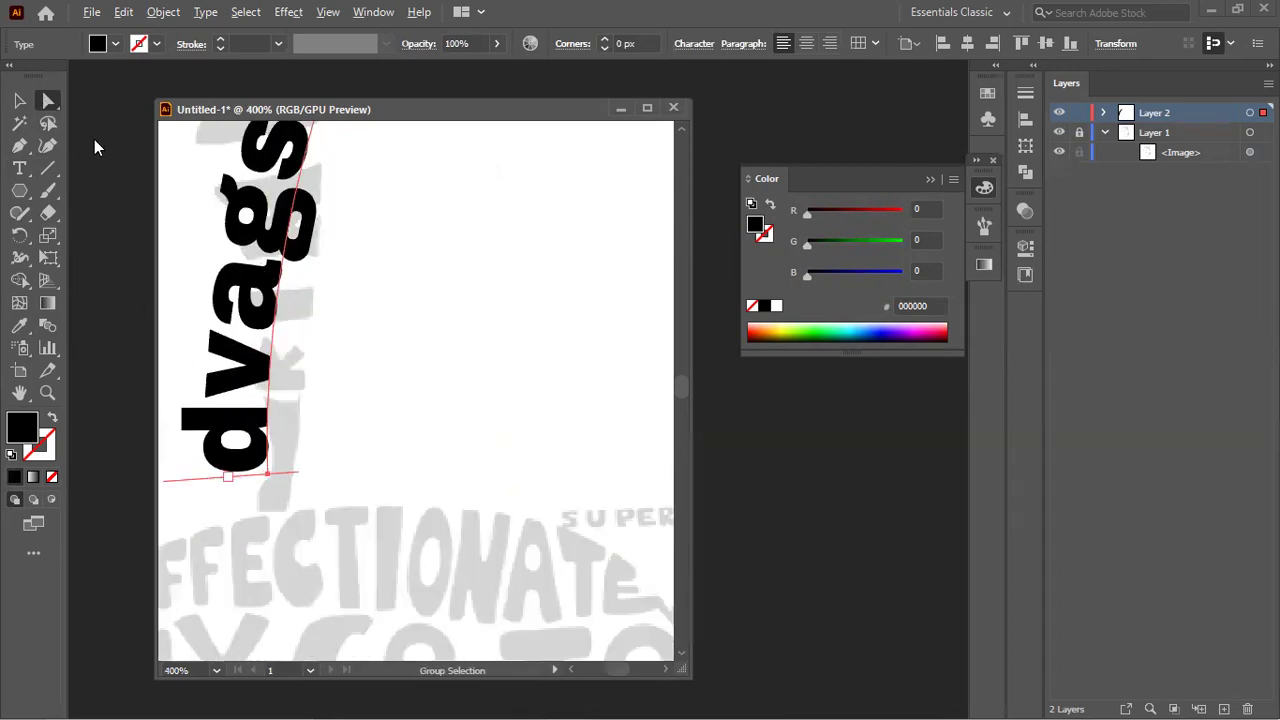
{"action": "left_click", "coordinate": [16, 171]}
{"action": "scroll", "coordinate": [186, 340], "scroll_direction": "down", "scroll_amount": 1}
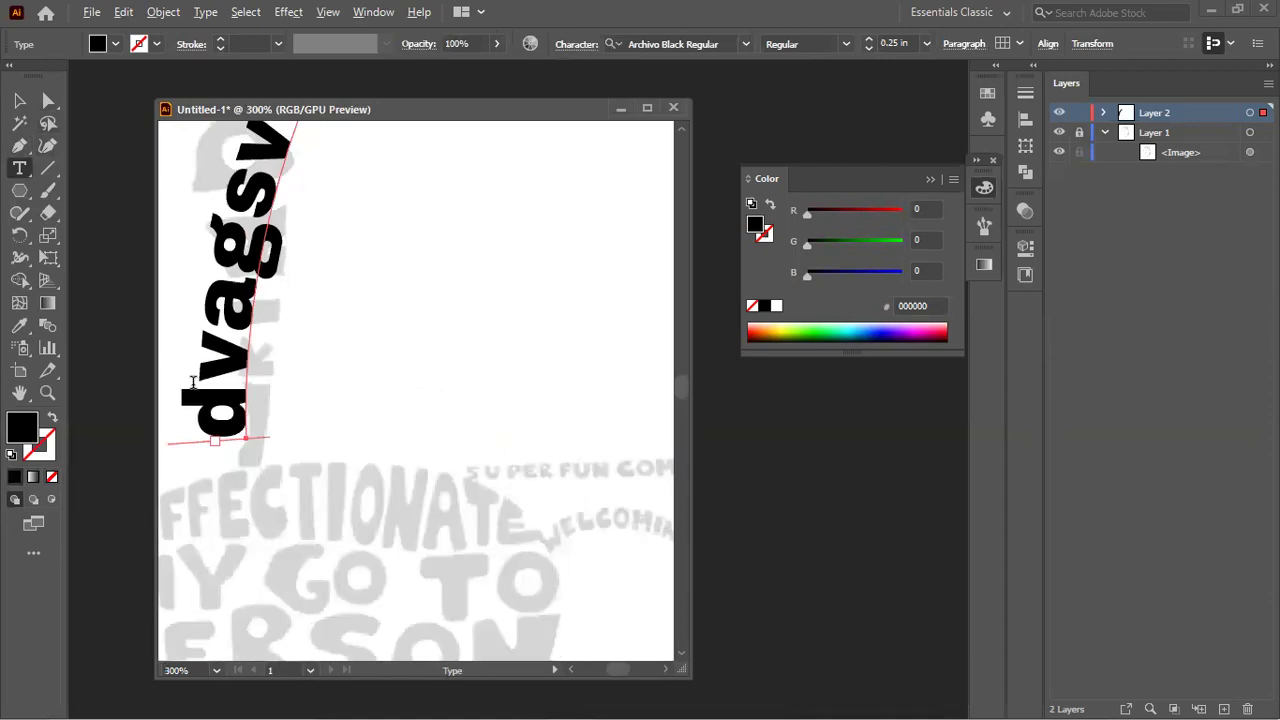
{"action": "left_click_drag", "start_coordinate": [228, 420], "coordinate": [250, 430]}
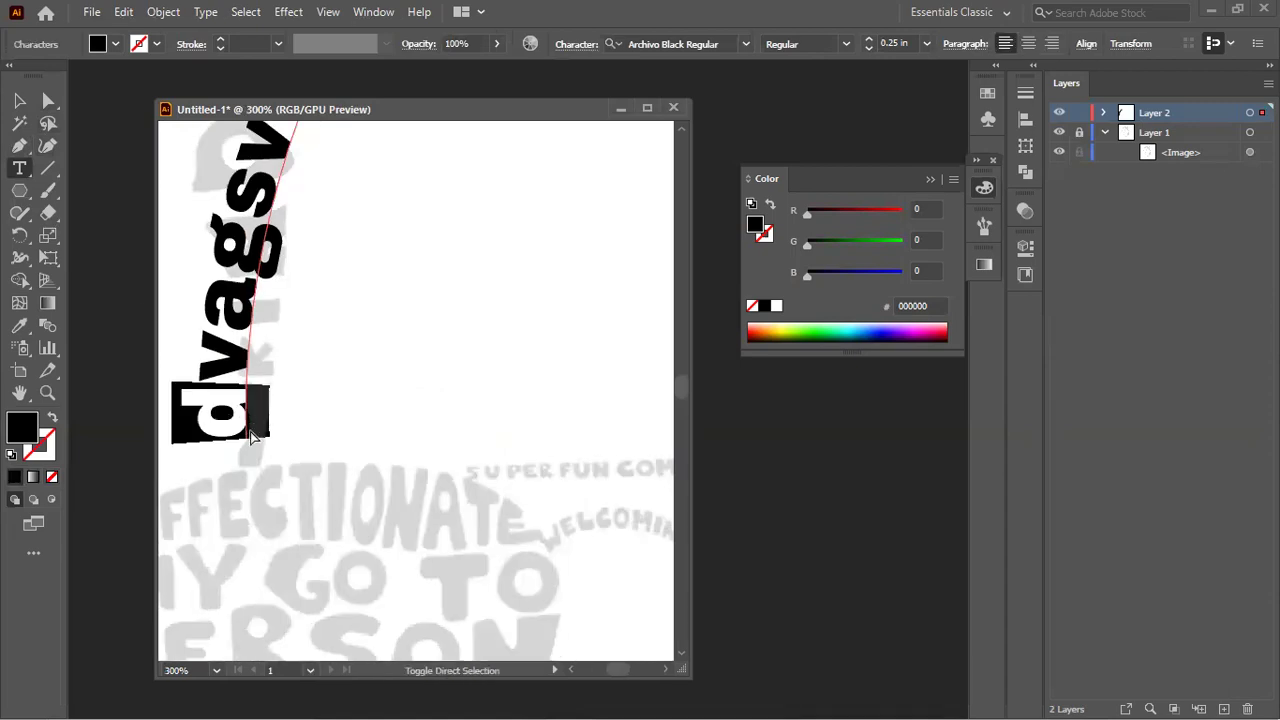
{"action": "key", "text": "ctrl+shift+comma"}
{"action": "key", "text": "ctrl+shift+comma"}
{"action": "key", "text": "ctrl+shift+comma"}
{"action": "key", "text": "ctrl+shift+comma"}
{"action": "key", "text": "ctrl+shift+comma"}
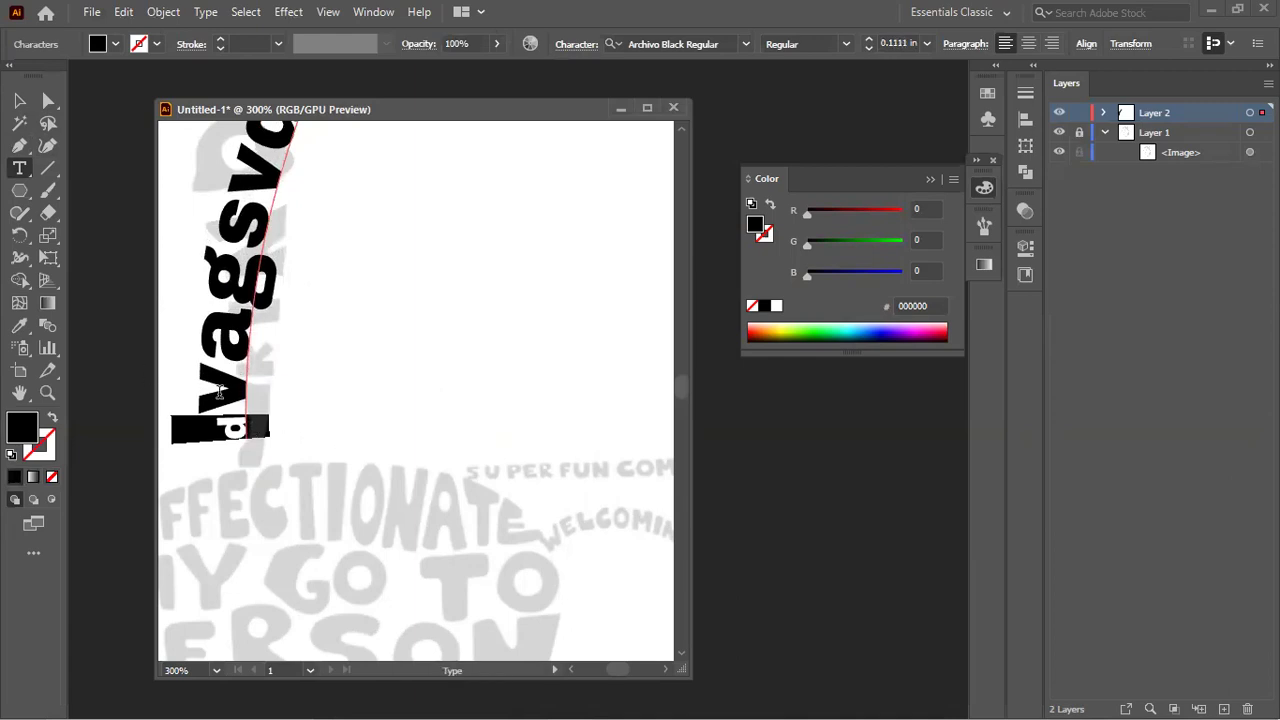
{"action": "key", "text": "ctrl+shift+period"}
{"action": "key", "text": "ctrl+shift+period"}
{"action": "key", "text": "ctrl+shift+period"}
{"action": "key", "text": "ctrl+shift+period"}
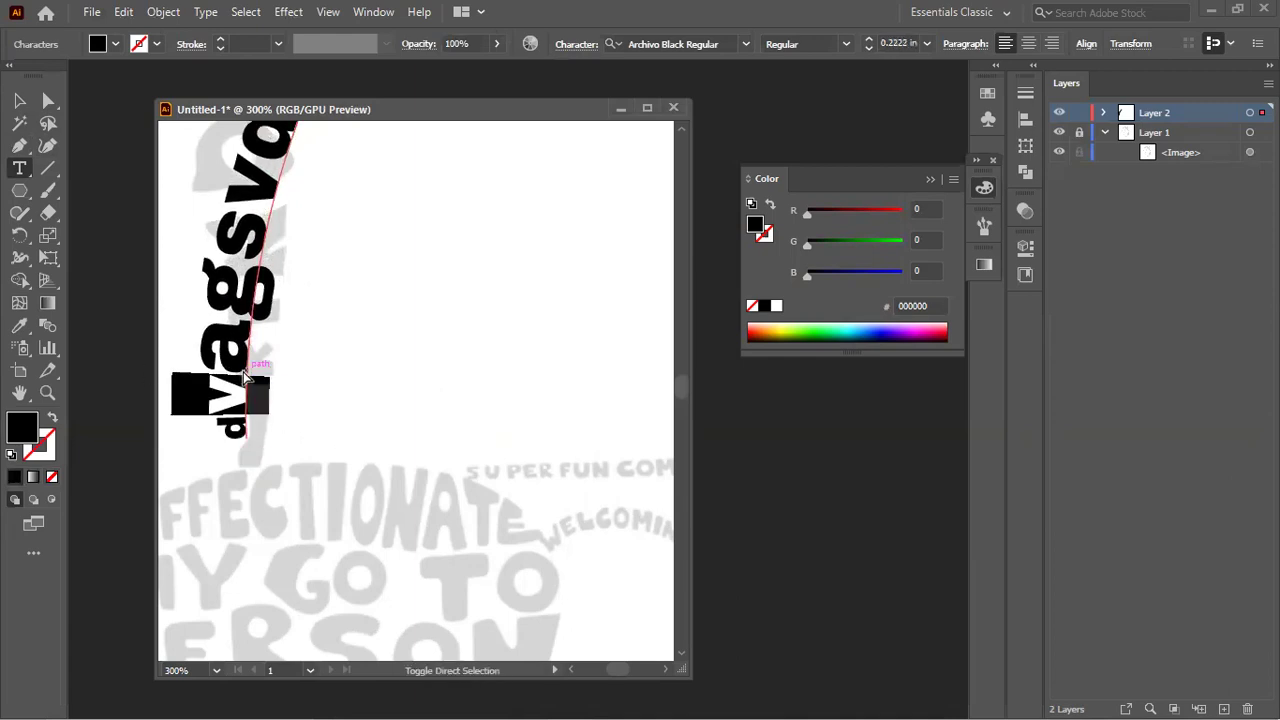
{"action": "key", "text": "ctrl+shift+comma"}
{"action": "key", "text": "ctrl+shift+comma"}
{"action": "key", "text": "ctrl+shift+comma"}
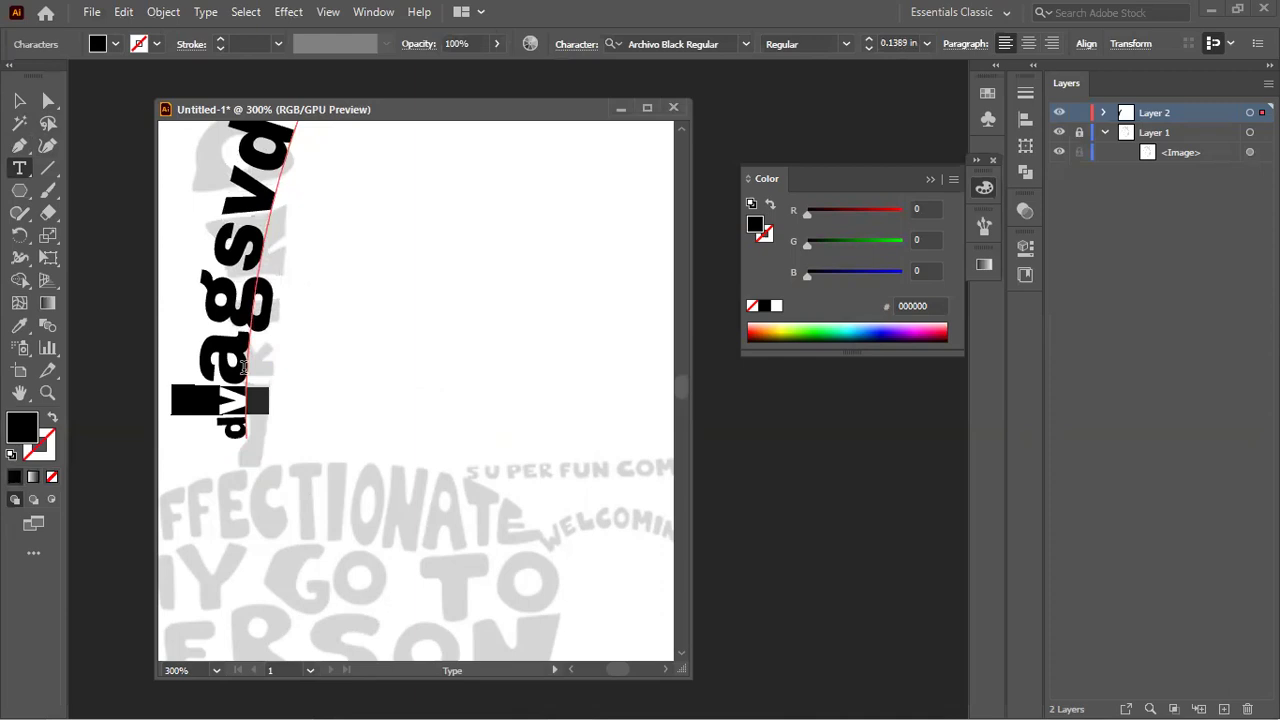
Step: Shrink the following 'a' and 'g' with the same font-size reduction
{"action": "left_click_drag", "start_coordinate": [243, 365], "coordinate": [243, 340]}
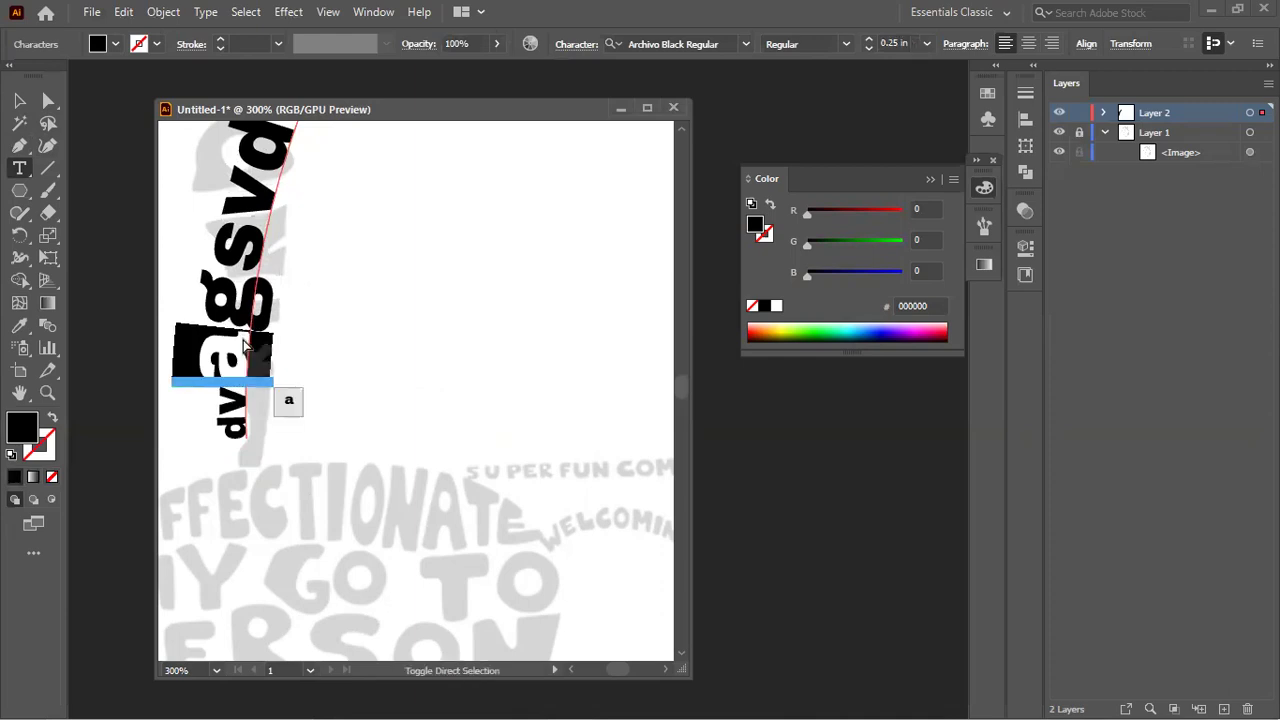
{"action": "key", "text": "ctrl+shift+comma"}
{"action": "key", "text": "ctrl+shift+comma"}
{"action": "key", "text": "ctrl+shift+comma"}
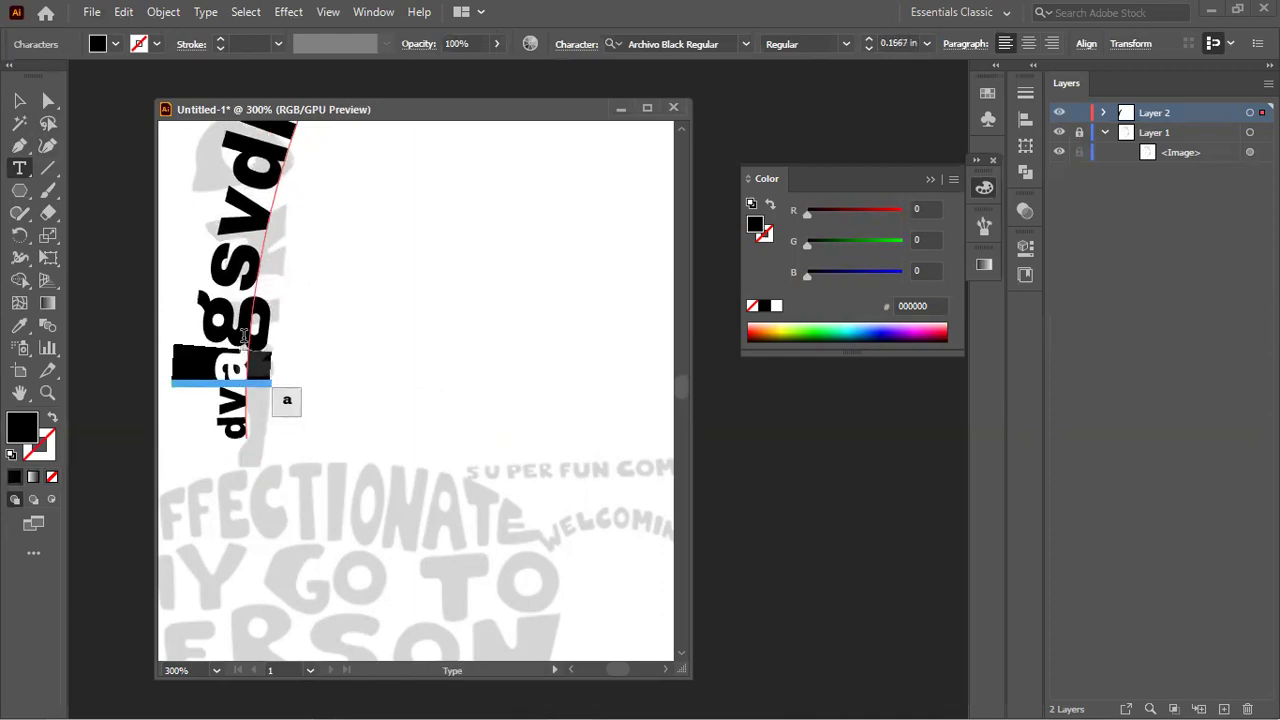
{"action": "left_click_drag", "start_coordinate": [248, 320], "coordinate": [266, 302]}
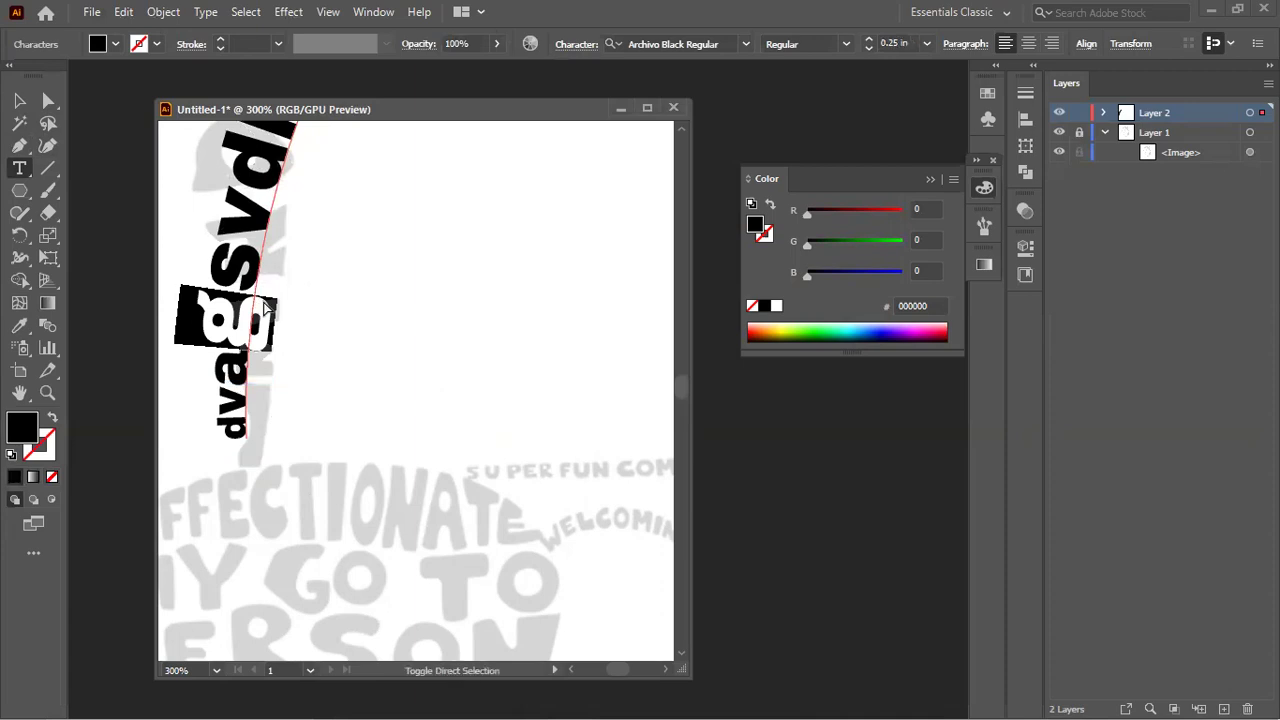
{"action": "key", "text": "ctrl+shift+comma"}
{"action": "key", "text": "ctrl+shift+comma"}
{"action": "key", "text": "ctrl+shift+comma"}
{"action": "scroll", "coordinate": [262, 303], "scroll_direction": "down", "scroll_amount": 4}
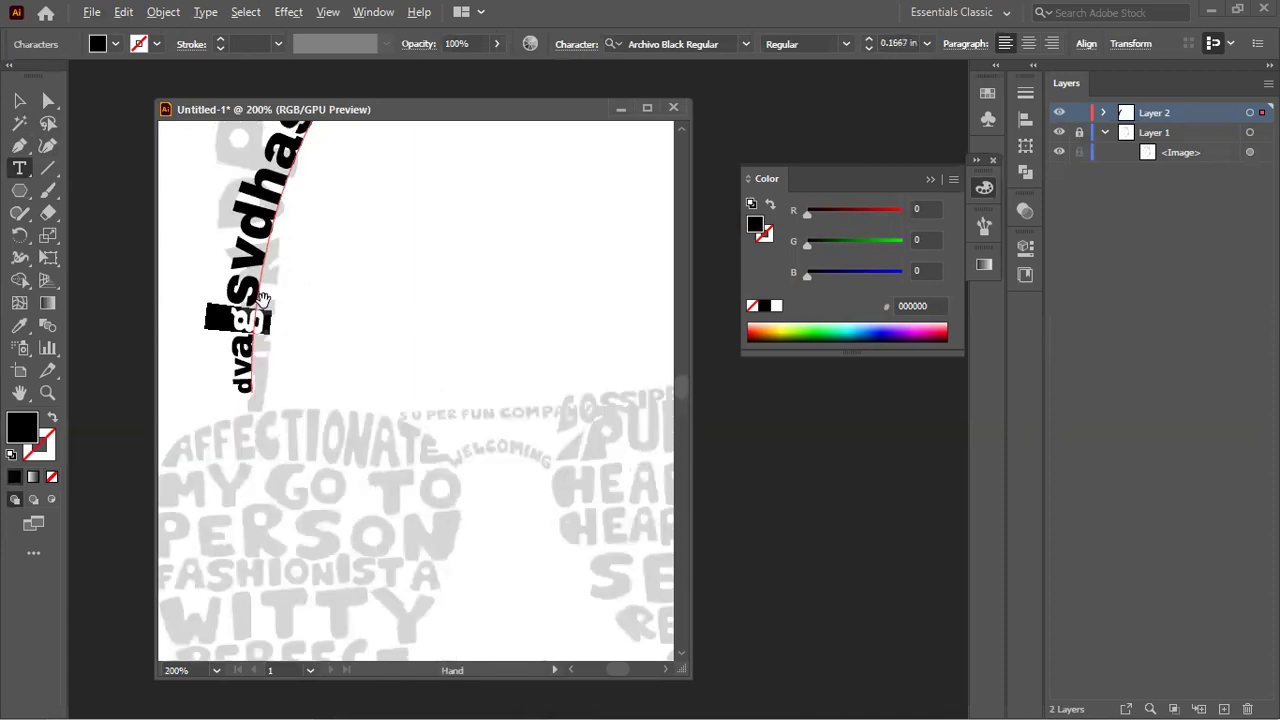
{"action": "scroll", "coordinate": [499, 224], "scroll_direction": "up", "scroll_amount": 1}
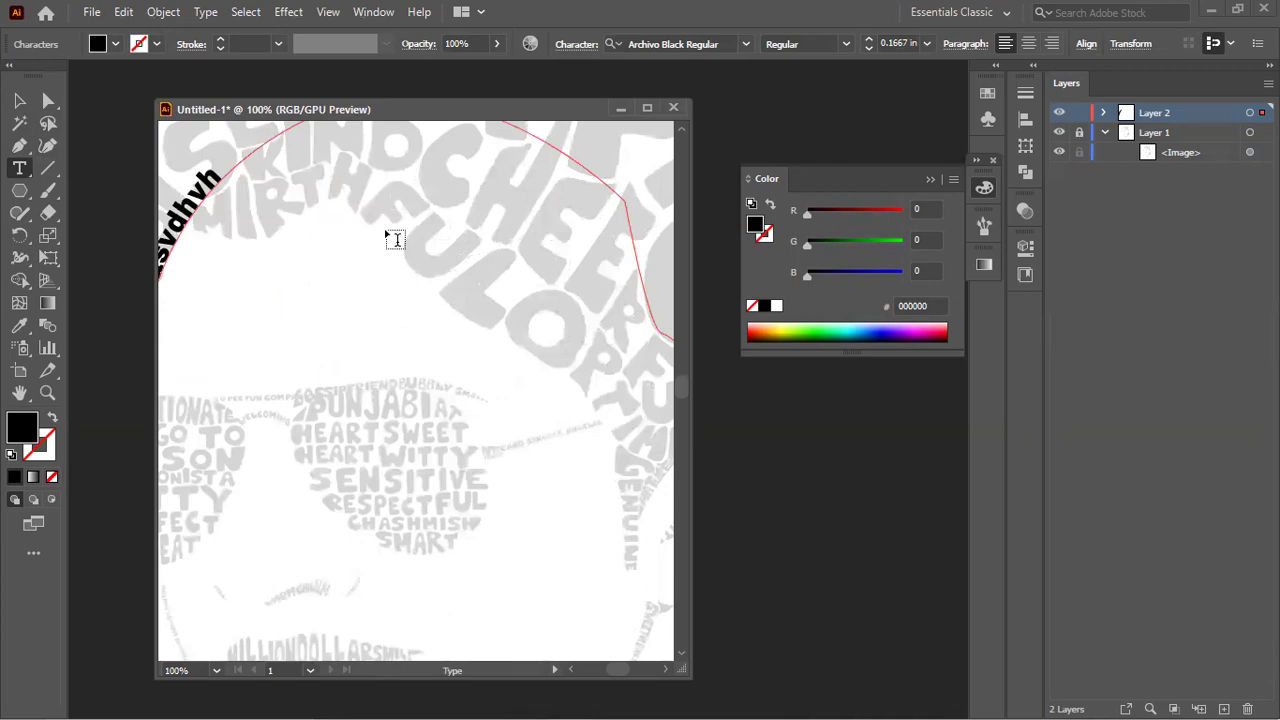
Step: Return to the Selection tool and pan the start of the curved text into view
{"action": "left_click", "coordinate": [20, 97]}
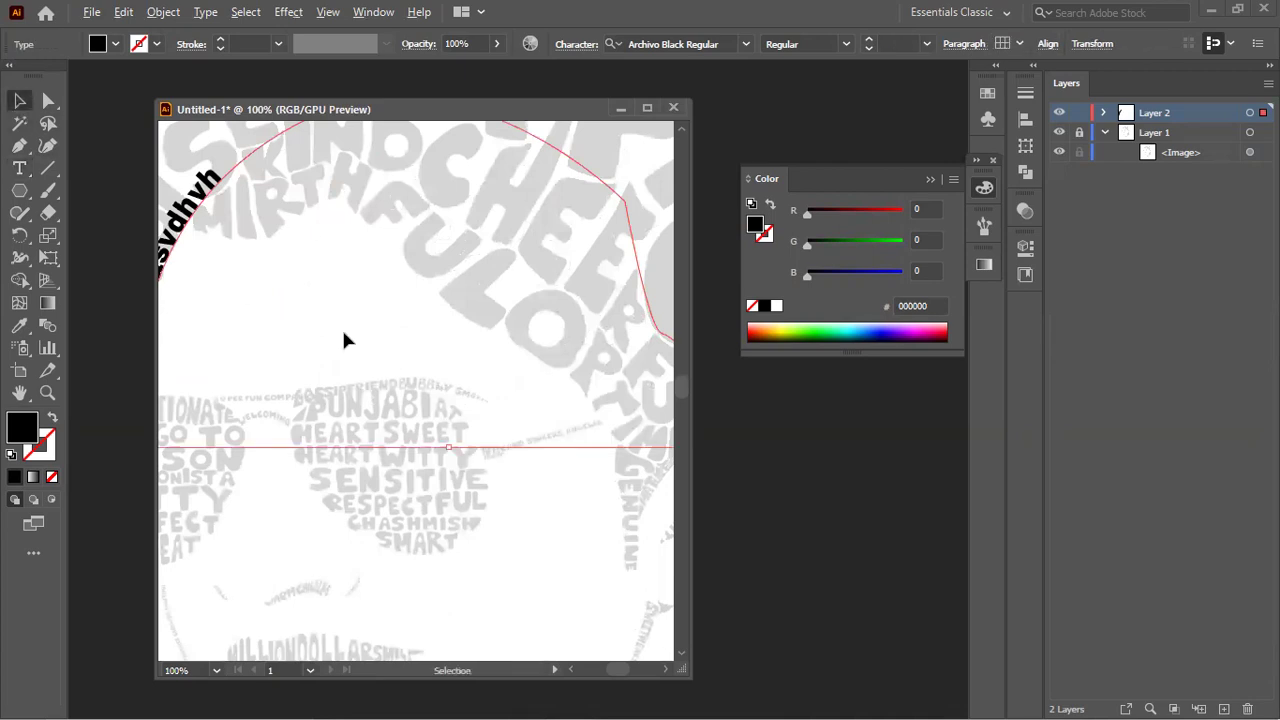
{"action": "scroll", "coordinate": [341, 330], "scroll_direction": "down", "scroll_amount": 1}
{"action": "scroll", "coordinate": [283, 321], "scroll_direction": "up", "scroll_amount": 1}
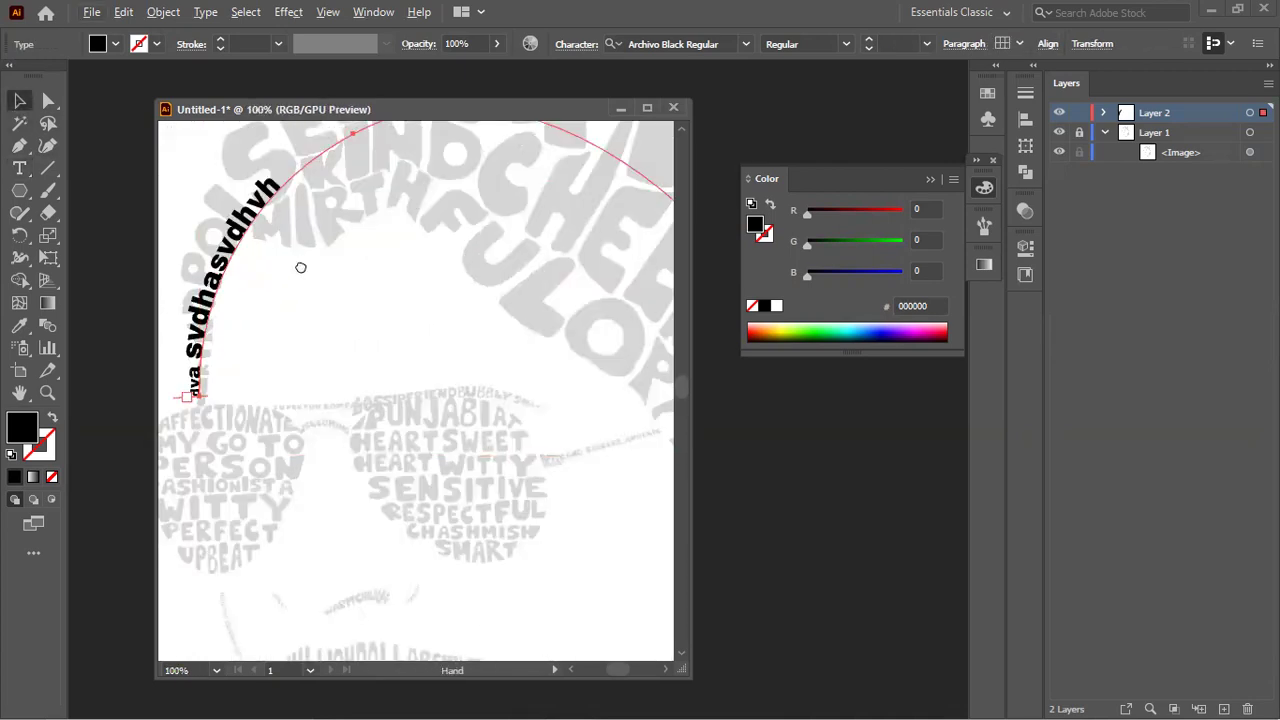
{"action": "left_click_drag", "start_coordinate": [300, 268], "coordinate": [353, 394]}
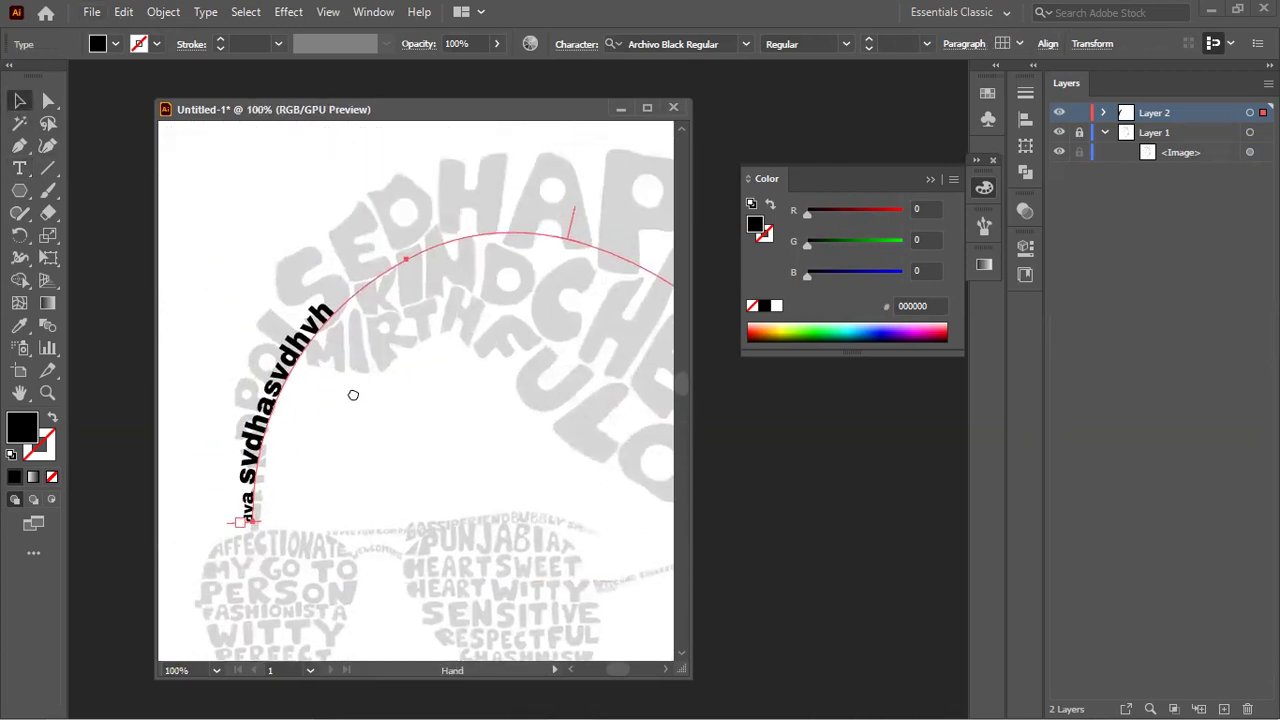
{"action": "left_click", "coordinate": [20, 168]}
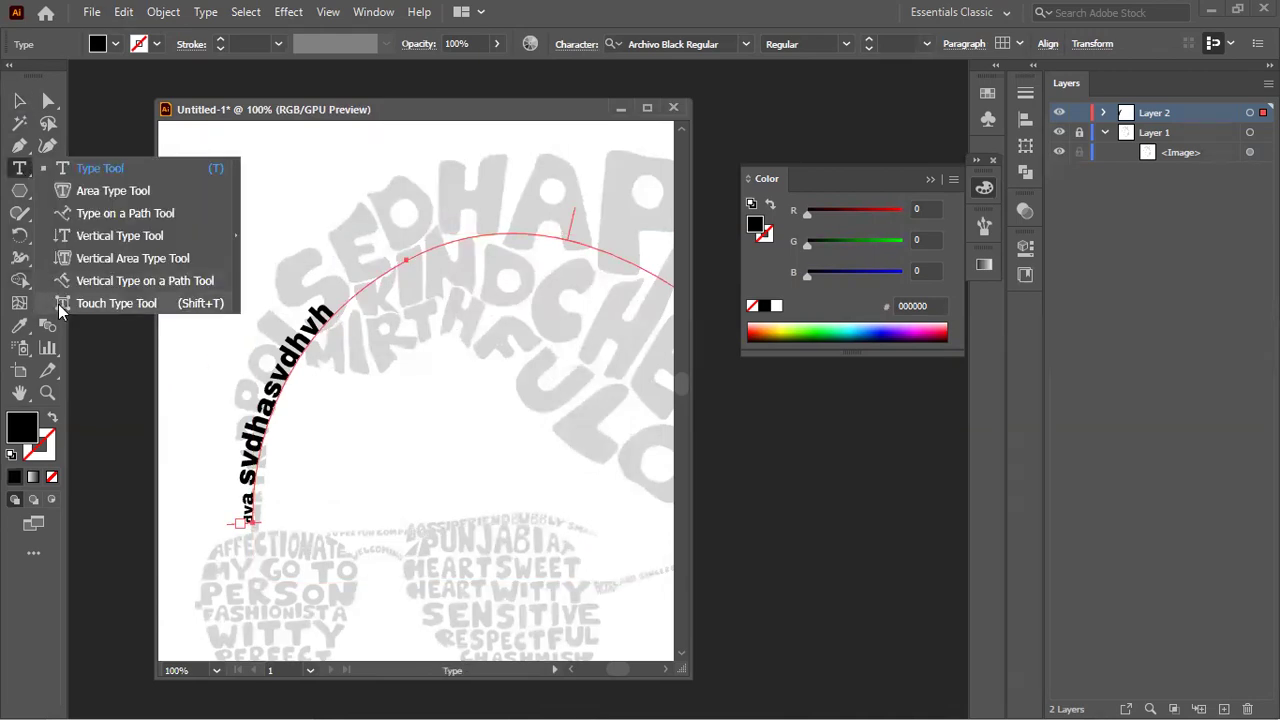
Step: With the Touch Type Tool, scale the 's' character to roughly 75–80%
{"action": "left_click", "coordinate": [62, 304]}
{"action": "scroll", "coordinate": [217, 497], "scroll_direction": "up", "scroll_amount": 2}
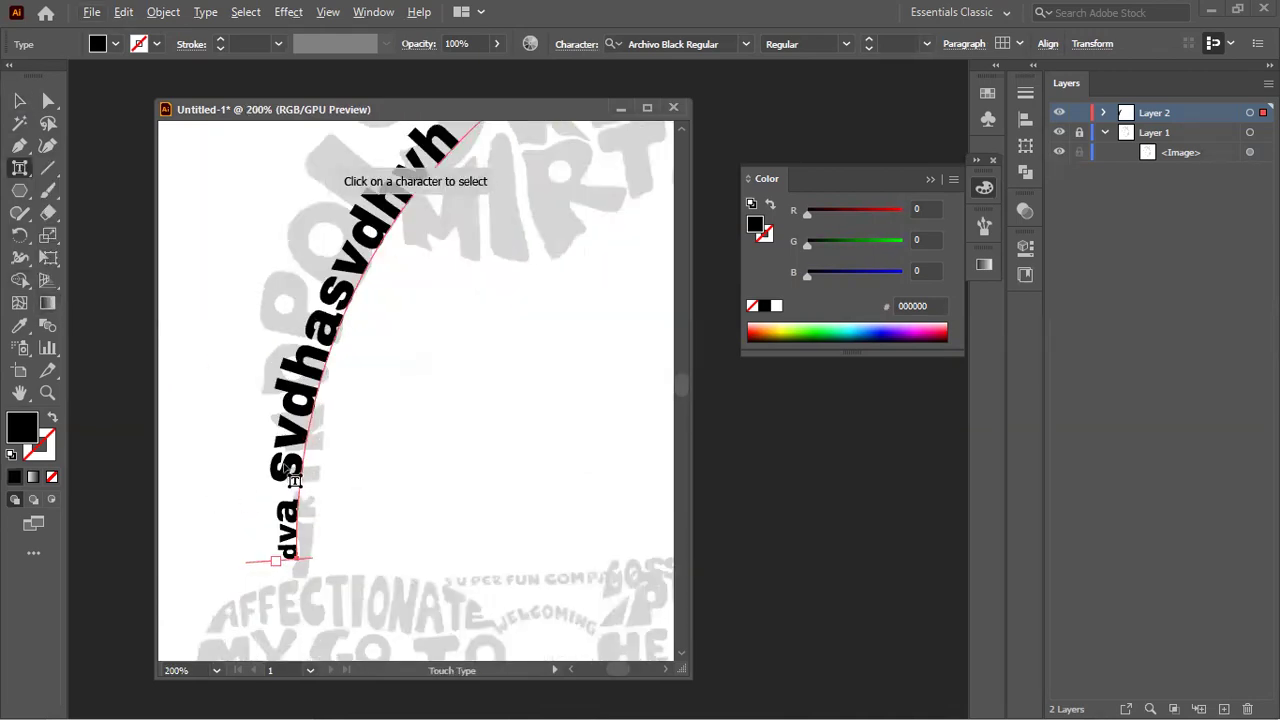
{"action": "left_click", "coordinate": [290, 472]}
{"action": "scroll", "coordinate": [282, 478], "scroll_direction": "up", "scroll_amount": 1}
{"action": "left_click_drag", "start_coordinate": [258, 480], "coordinate": [231, 517]}
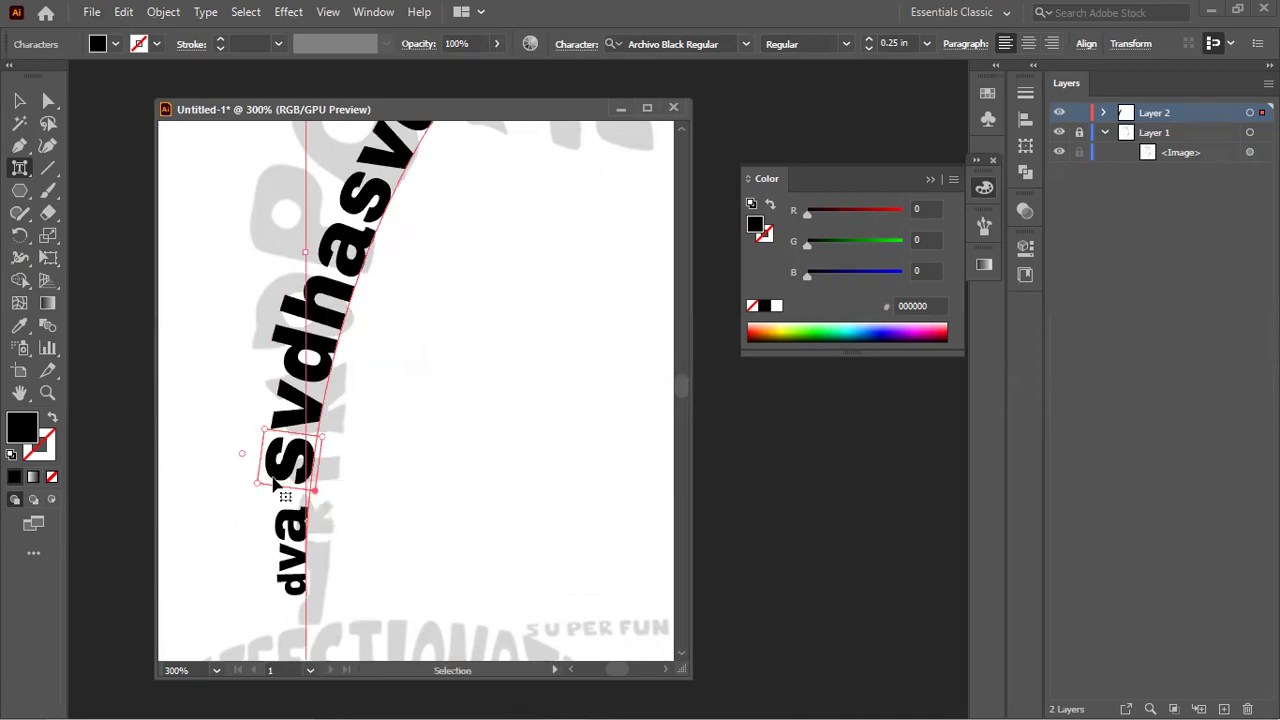
{"action": "left_click_drag", "start_coordinate": [265, 430], "coordinate": [306, 490]}
Step: Enlarge the 'd' and 'h' characters individually along the path
{"action": "left_click", "coordinate": [301, 445]}
{"action": "left_click", "coordinate": [315, 386]}
{"action": "left_click_drag", "start_coordinate": [263, 350], "coordinate": [250, 330]}
{"action": "left_click", "coordinate": [281, 292]}
{"action": "left_click_drag", "start_coordinate": [282, 273], "coordinate": [275, 210]}
Step: Make the 'a' character taller with its Touch Type handle
{"action": "left_click", "coordinate": [328, 205]}
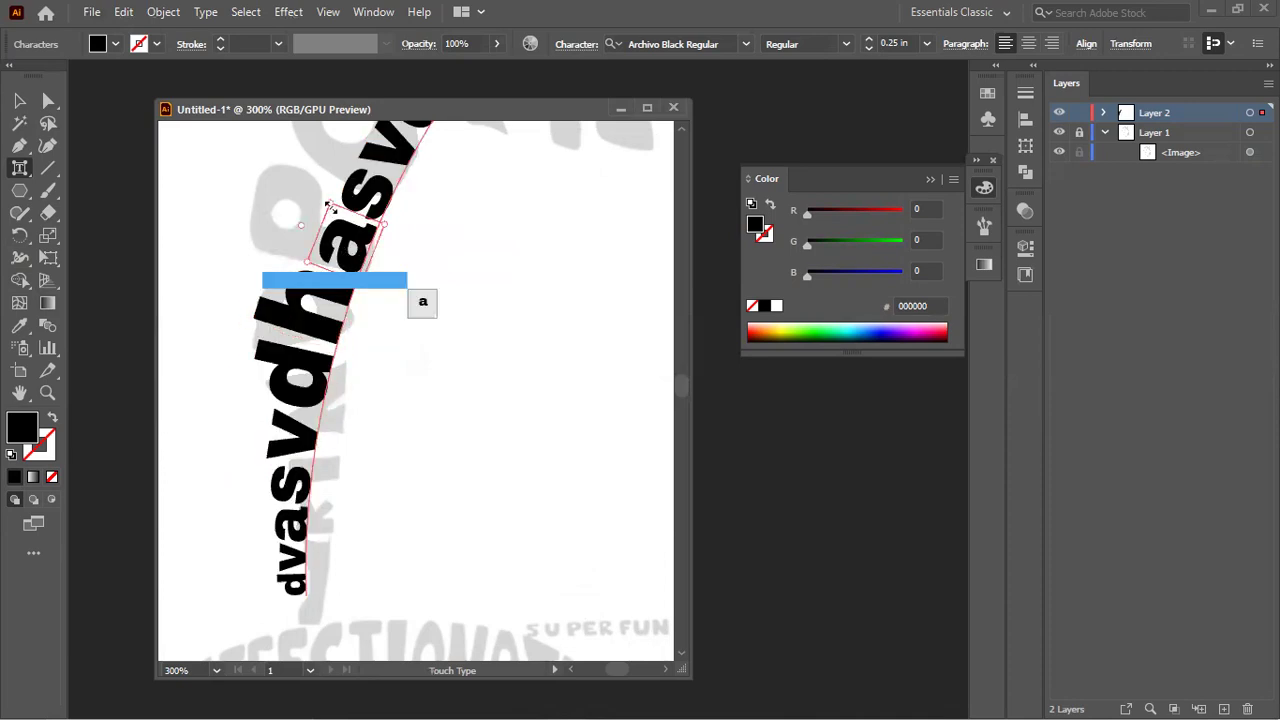
{"action": "left_click_drag", "start_coordinate": [313, 167], "coordinate": [222, 94]}
{"action": "scroll", "coordinate": [414, 222], "scroll_direction": "down", "scroll_amount": 1}
{"action": "key", "text": "space"}
{"action": "scroll", "coordinate": [417, 212], "scroll_direction": "down", "scroll_amount": 3}
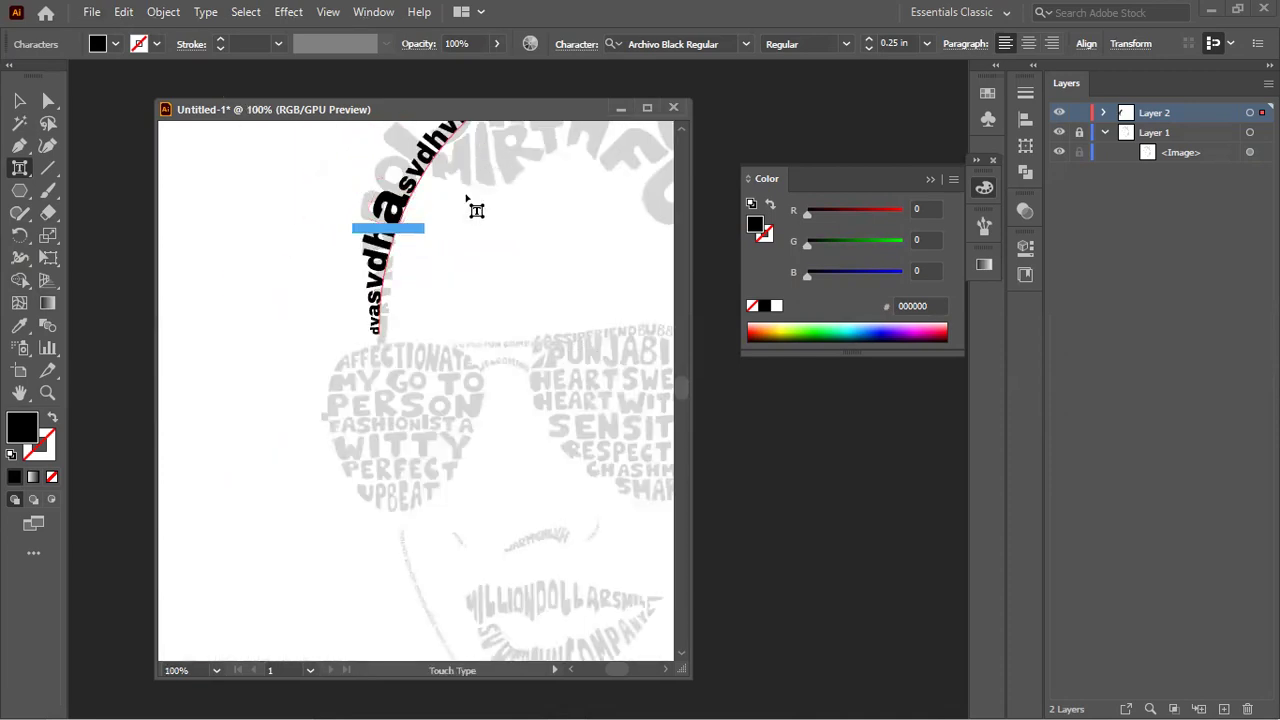
{"action": "left_click", "coordinate": [466, 199]}
{"action": "scroll", "coordinate": [466, 205], "scroll_direction": "up", "scroll_amount": 2}
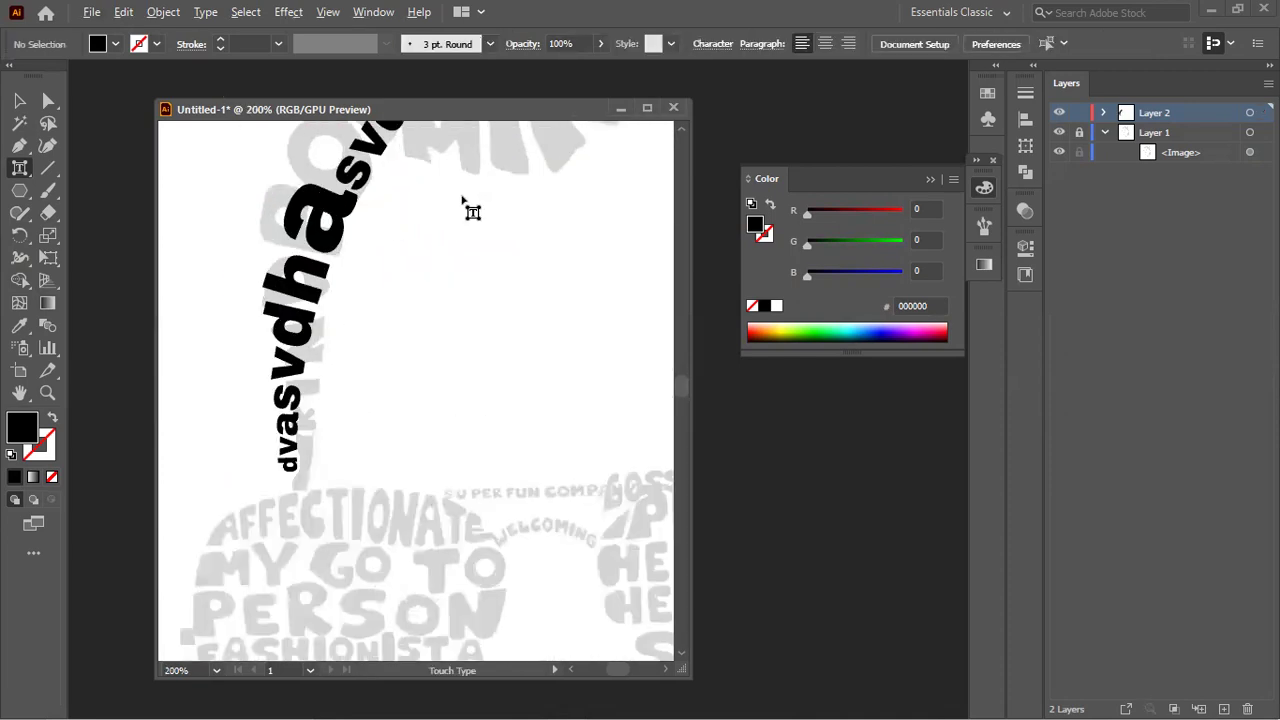
{"action": "left_click", "coordinate": [306, 214]}
{"action": "mouse_move", "coordinate": [295, 165]}
{"action": "left_mouse_down"}
{"action": "mouse_move", "coordinate": [292, 135]}
{"action": "mouse_move", "coordinate": [297, 157]}
{"action": "left_mouse_up"}
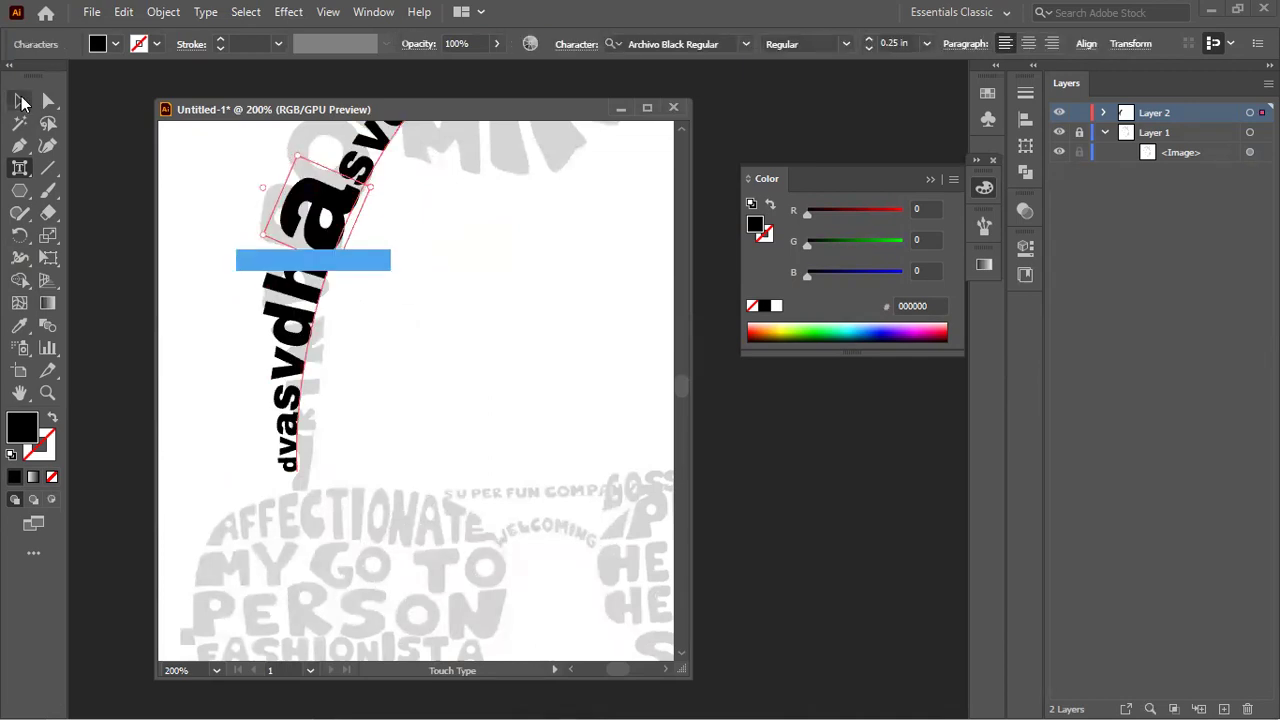
Step: Pan to the upper part of the path and enlarge the 's' after the 'a'
{"action": "left_click", "coordinate": [20, 101]}
{"action": "left_click_drag", "start_coordinate": [403, 206], "coordinate": [392, 512]}
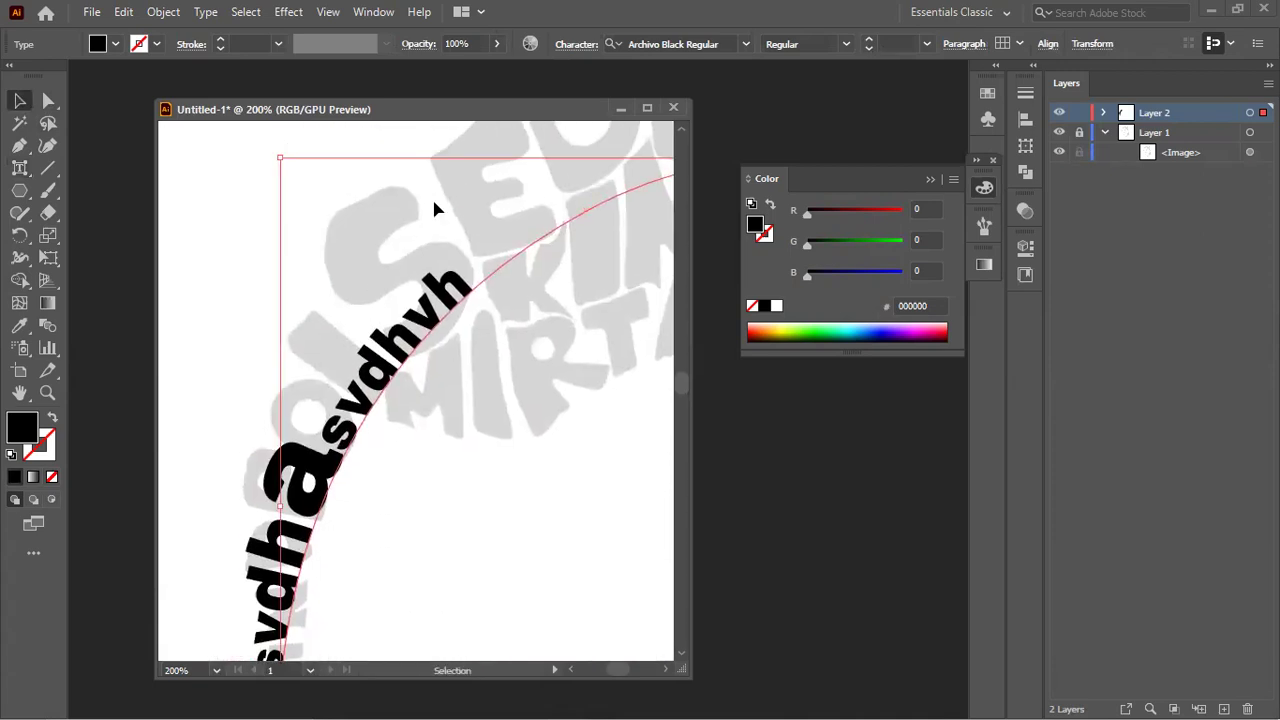
{"action": "left_click", "coordinate": [20, 168]}
{"action": "left_click", "coordinate": [340, 428]}
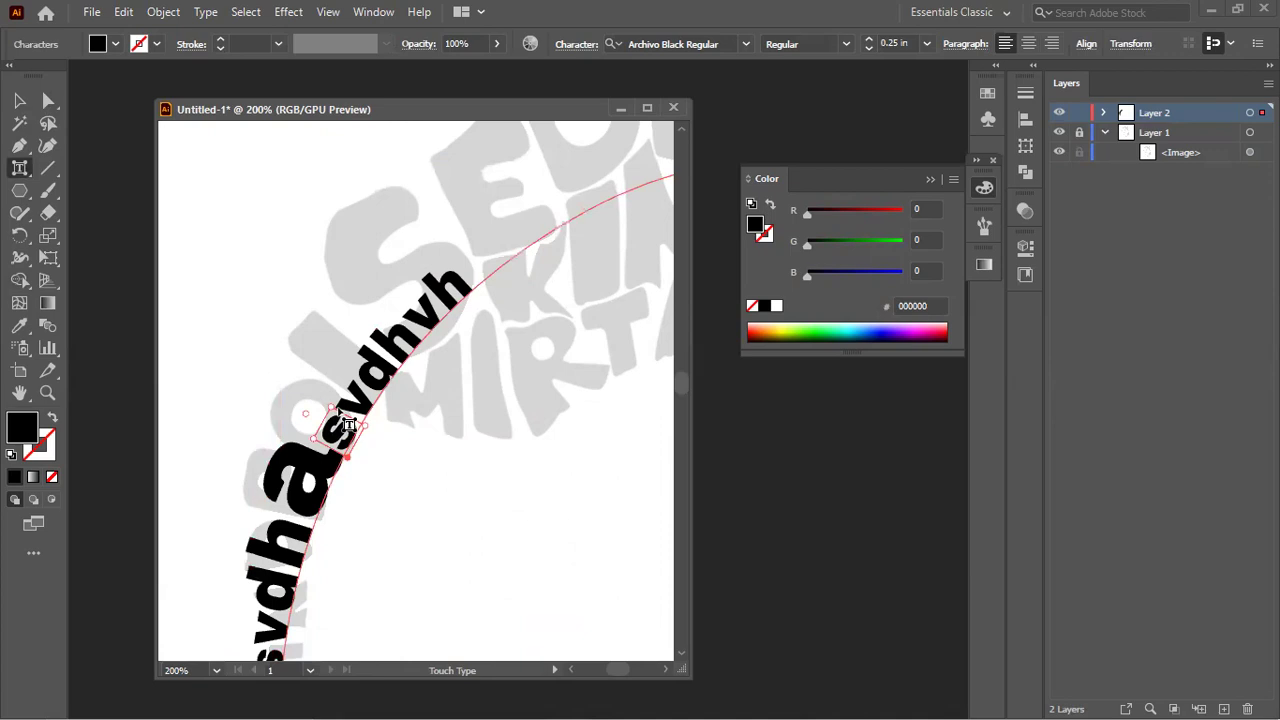
{"action": "left_click_drag", "start_coordinate": [308, 345], "coordinate": [306, 343]}
Step: Scale the 'v' up and the 'd' to about 333% by 352%, then reselect the text object
{"action": "left_click", "coordinate": [388, 366]}
{"action": "left_click_drag", "start_coordinate": [374, 318], "coordinate": [354, 243]}
{"action": "left_click", "coordinate": [450, 308]}
{"action": "left_click_drag", "start_coordinate": [432, 248], "coordinate": [415, 115]}
{"action": "scroll", "coordinate": [430, 246], "scroll_direction": "down", "scroll_amount": 3}
{"action": "scroll", "coordinate": [426, 243], "scroll_direction": "down", "scroll_amount": 2}
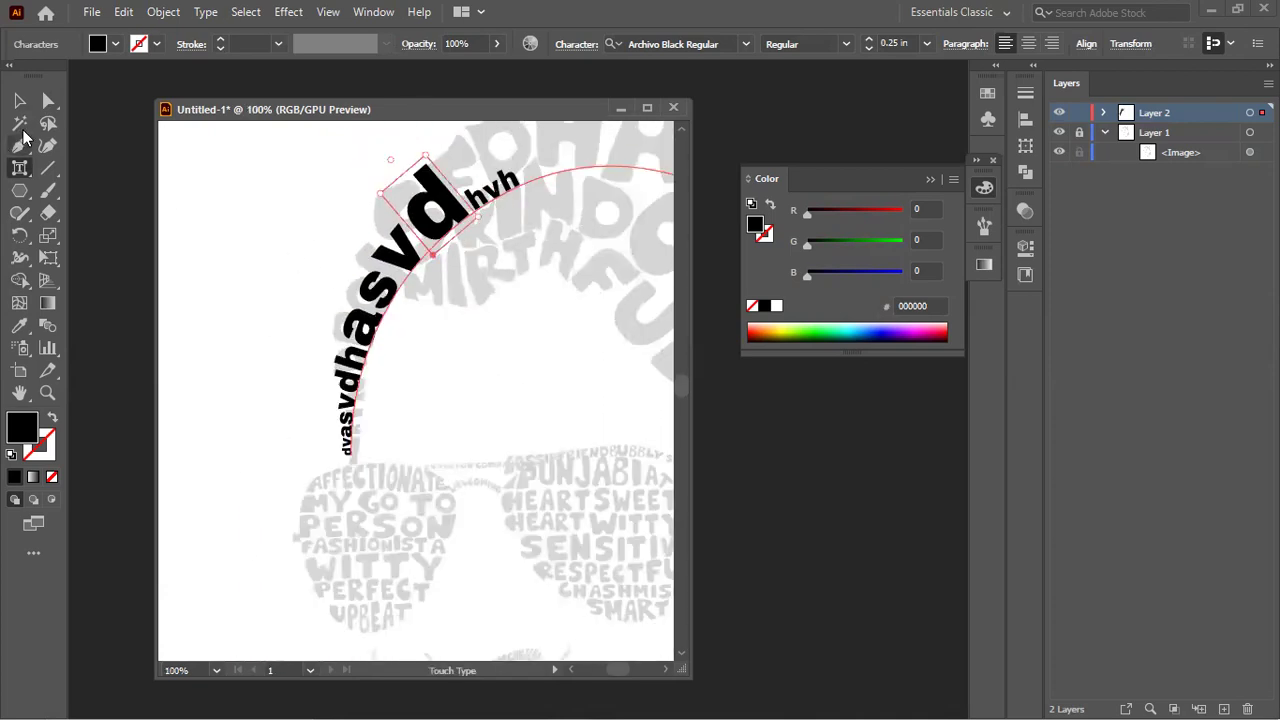
{"action": "left_click", "coordinate": [19, 100]}
Step: Hide the background image layer and apply a 10 by 10 envelope mesh to the text
{"action": "left_click", "coordinate": [1059, 132]}
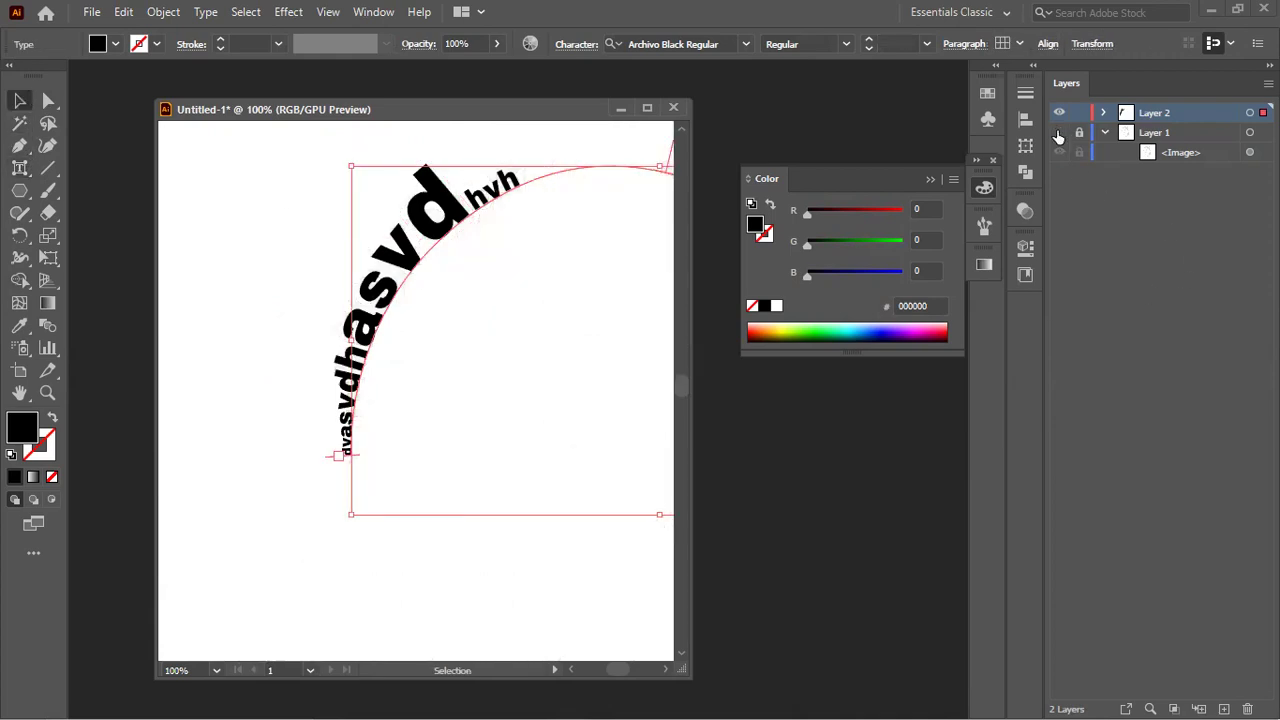
{"action": "scroll", "coordinate": [447, 365], "scroll_direction": "down", "scroll_amount": 1}
{"action": "scroll", "coordinate": [447, 365], "scroll_direction": "up", "scroll_amount": 1}
{"action": "key", "text": "ctrl+alt+m"}
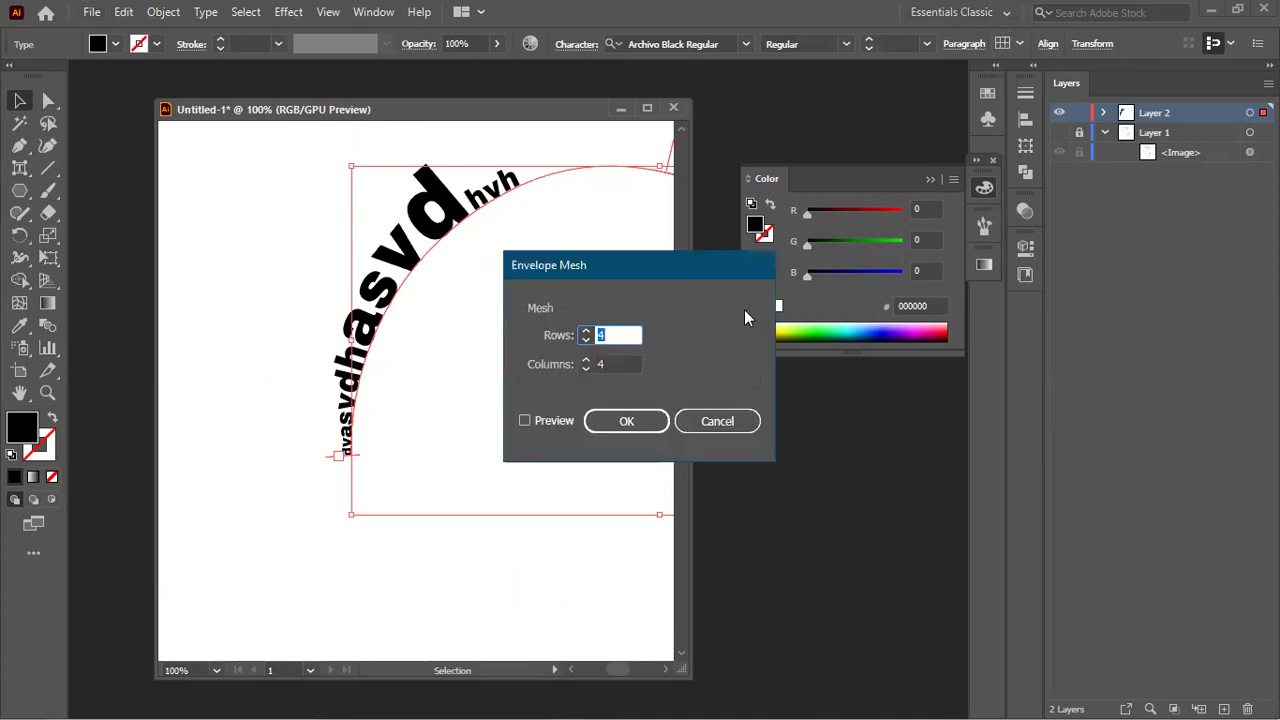
{"action": "type", "text": "10"}
{"action": "key", "text": "Tab"}
{"action": "type", "text": "10"}
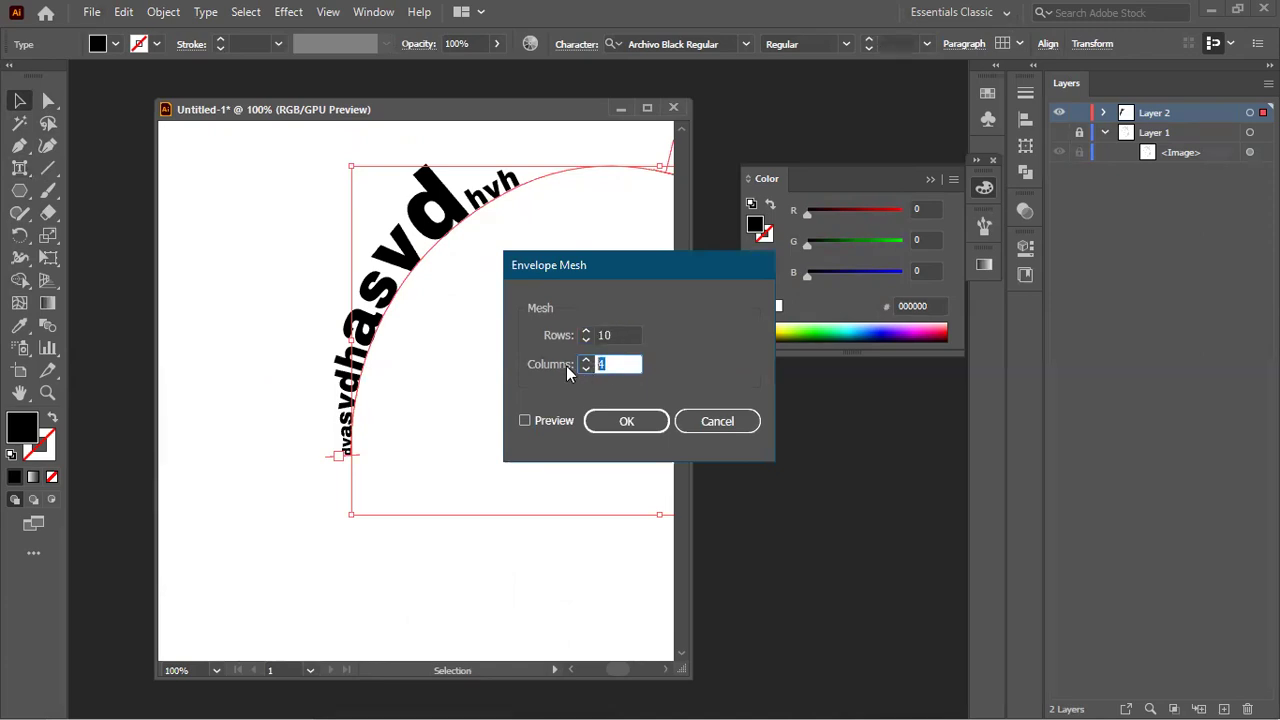
{"action": "key", "text": "Return"}
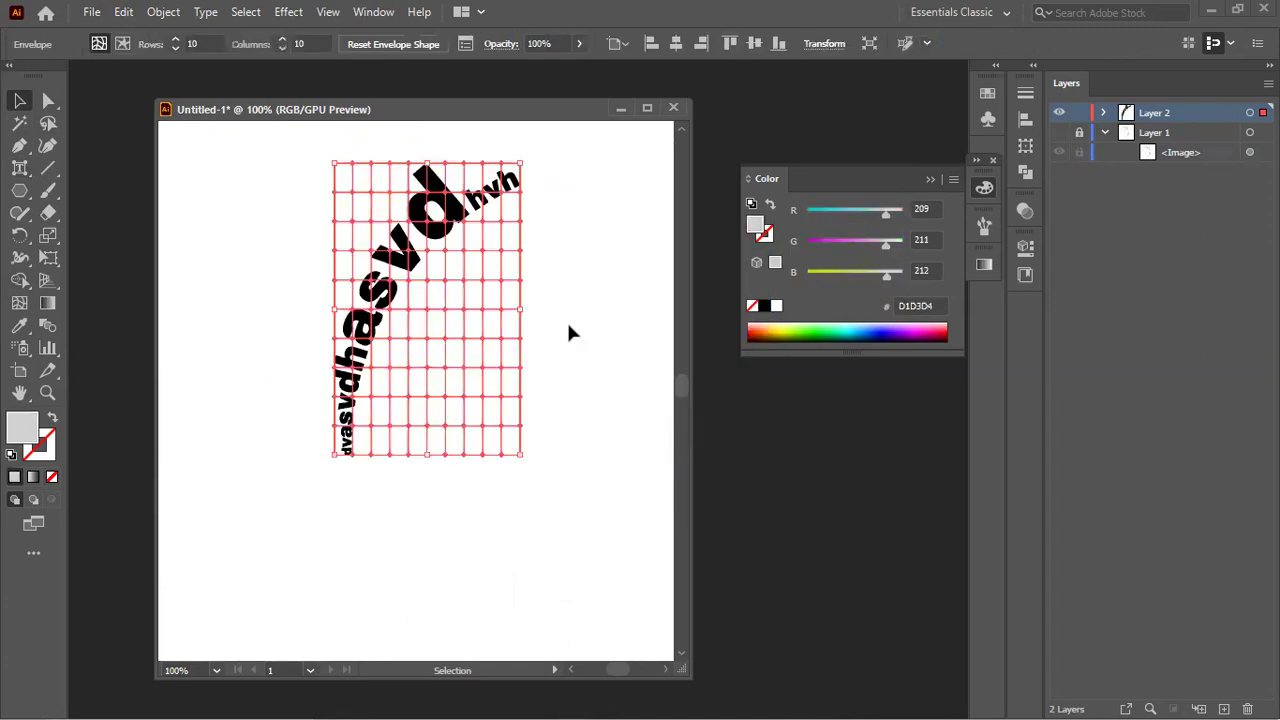
Step: Zoom in and try moving the enveloped text and a mesh point, undoing each change
{"action": "key", "text": "ctrl+plus"}
{"action": "left_click_drag", "start_coordinate": [376, 194], "coordinate": [367, 165]}
{"action": "key", "text": "ctrl+z"}
{"action": "left_click", "coordinate": [48, 101]}
{"action": "key", "text": "ctrl+z"}
{"action": "left_click", "coordinate": [383, 193]}
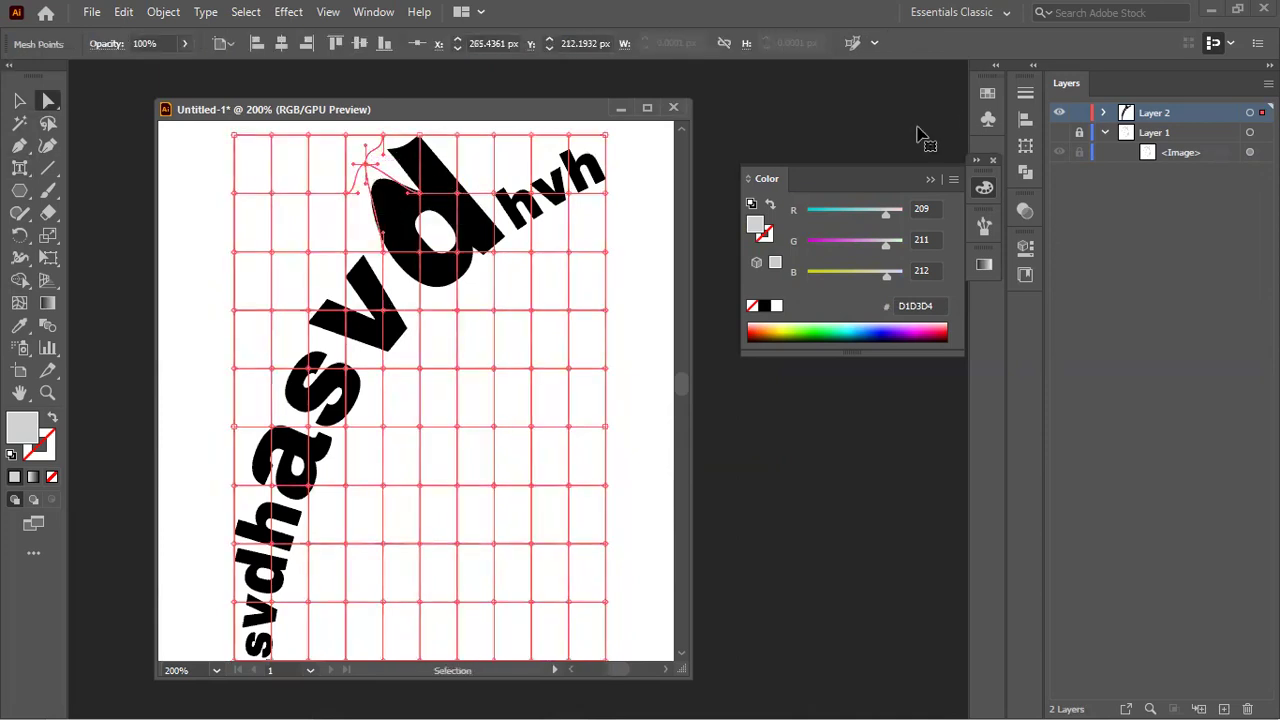
{"action": "key", "text": "ctrl+z"}
Step: Show the grey reference image, test bending the 'd' with mesh points, and undo the reshaping
{"action": "left_click", "coordinate": [1059, 132]}
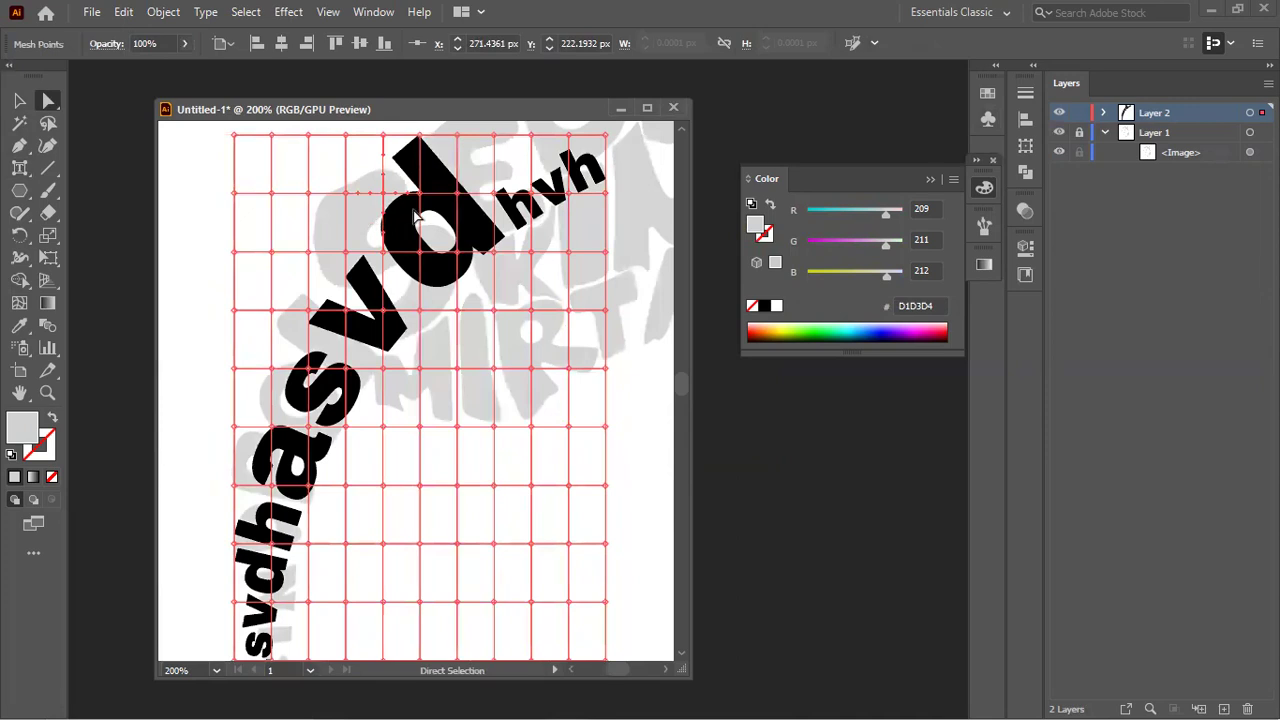
{"action": "left_click_drag", "start_coordinate": [418, 193], "coordinate": [403, 198]}
{"action": "key", "text": "ctrl+z"}
{"action": "left_click_drag", "start_coordinate": [384, 253], "coordinate": [384, 239]}
{"action": "left_click_drag", "start_coordinate": [459, 190], "coordinate": [472, 188]}
{"action": "key", "text": "ctrl+z"}
{"action": "key", "text": "ctrl+z"}
{"action": "key", "text": "ctrl+z"}
{"action": "key", "text": "ctrl+z"}
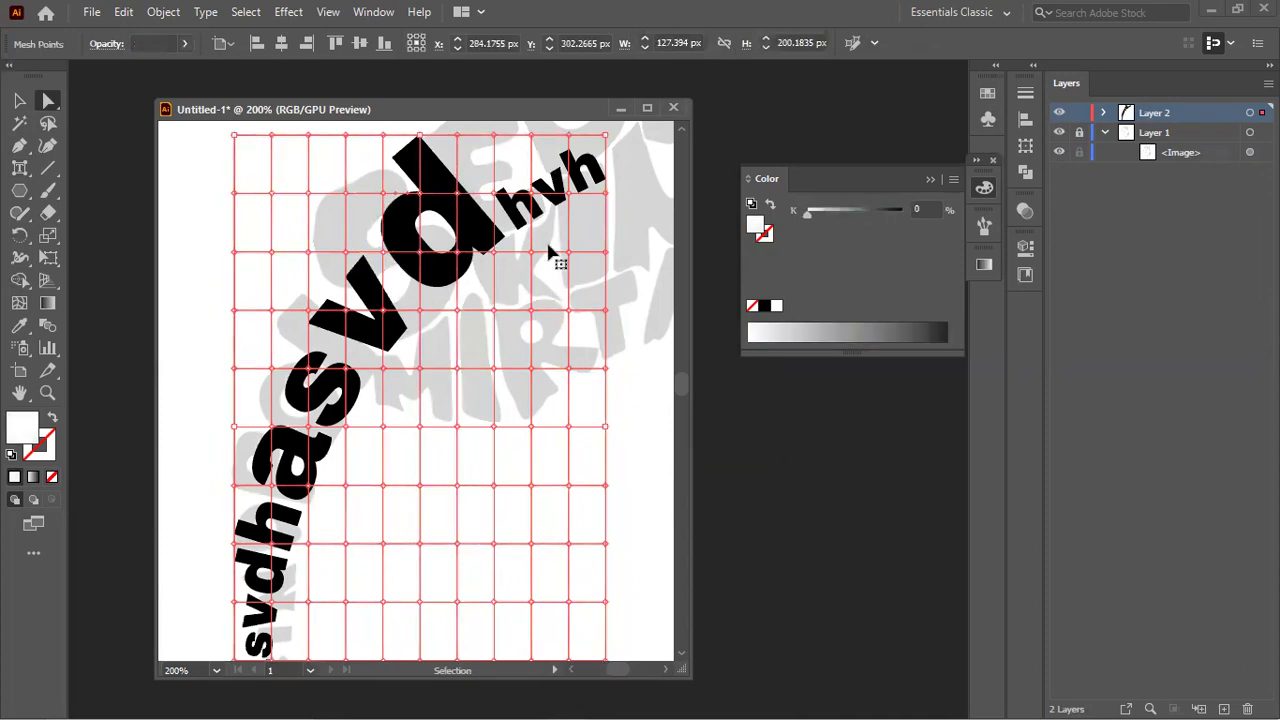
{"action": "key", "text": "ctrl+z"}
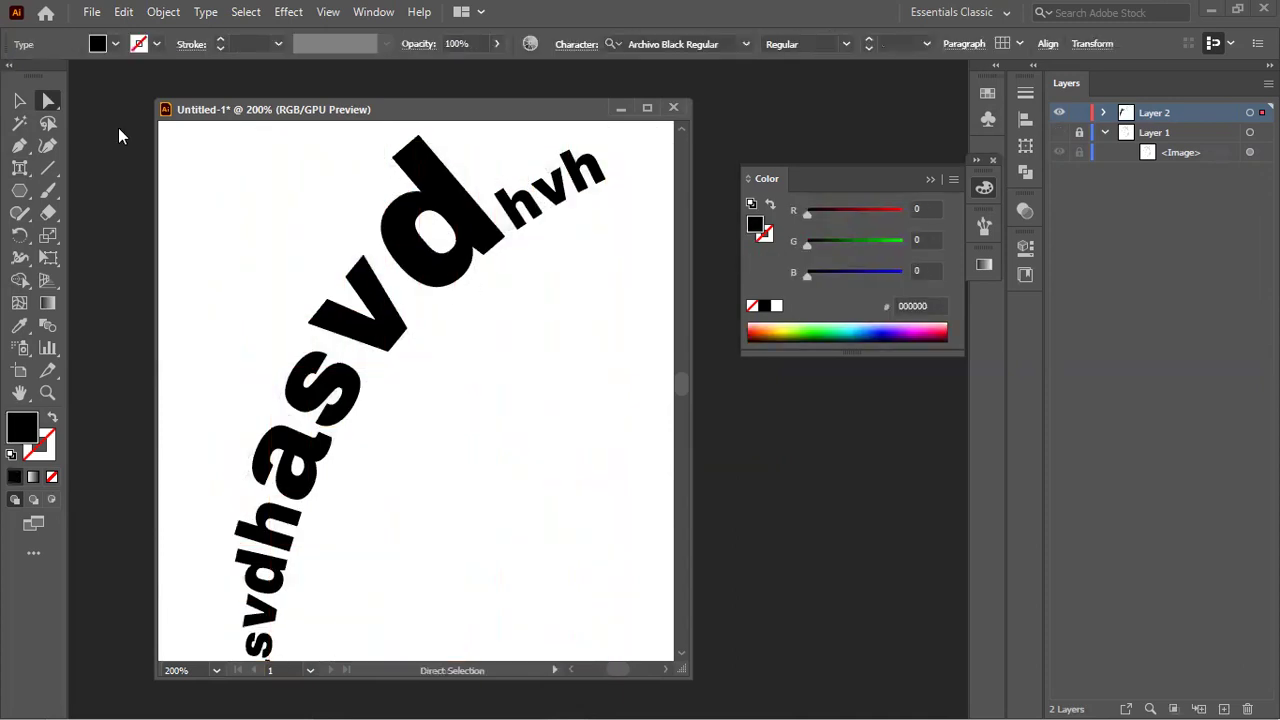
{"action": "left_click", "coordinate": [19, 101]}
{"action": "scroll", "coordinate": [309, 222], "scroll_direction": "down", "scroll_amount": 1}
{"action": "scroll", "coordinate": [310, 222], "scroll_direction": "down", "scroll_amount": 1}
{"action": "scroll", "coordinate": [320, 235], "scroll_direction": "up", "scroll_amount": 1}
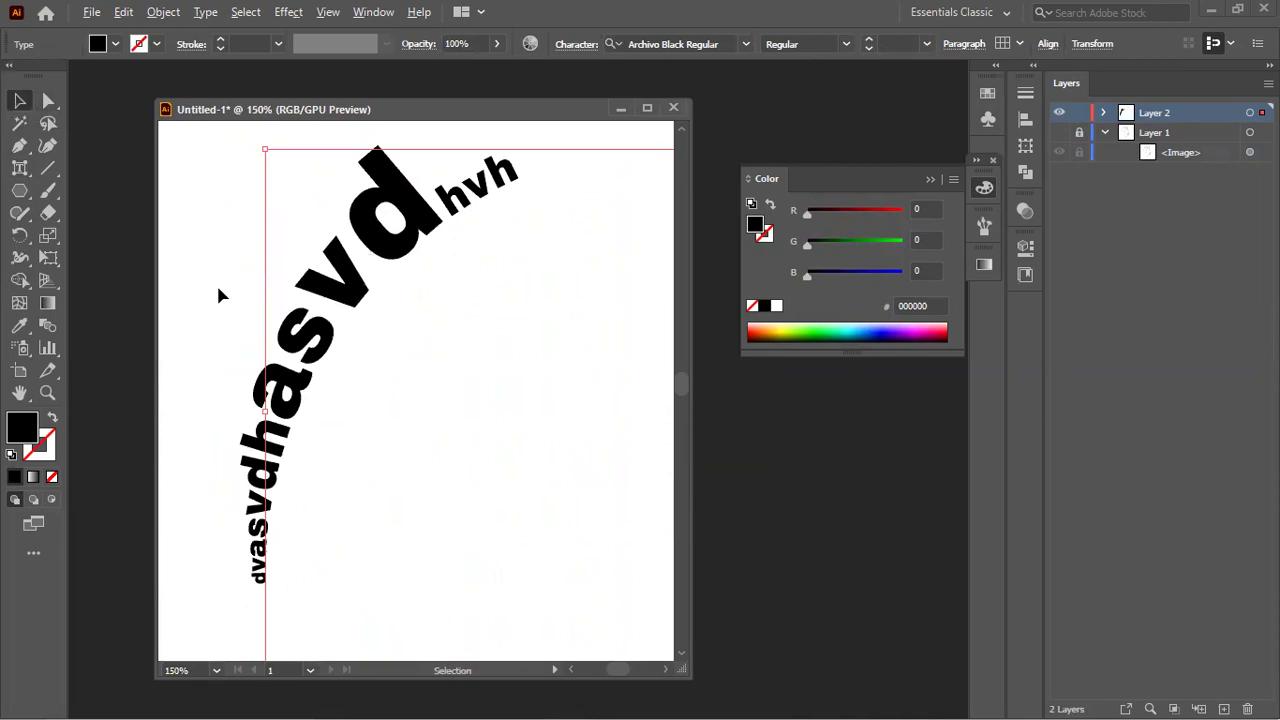
{"action": "left_click", "coordinate": [20, 303]}
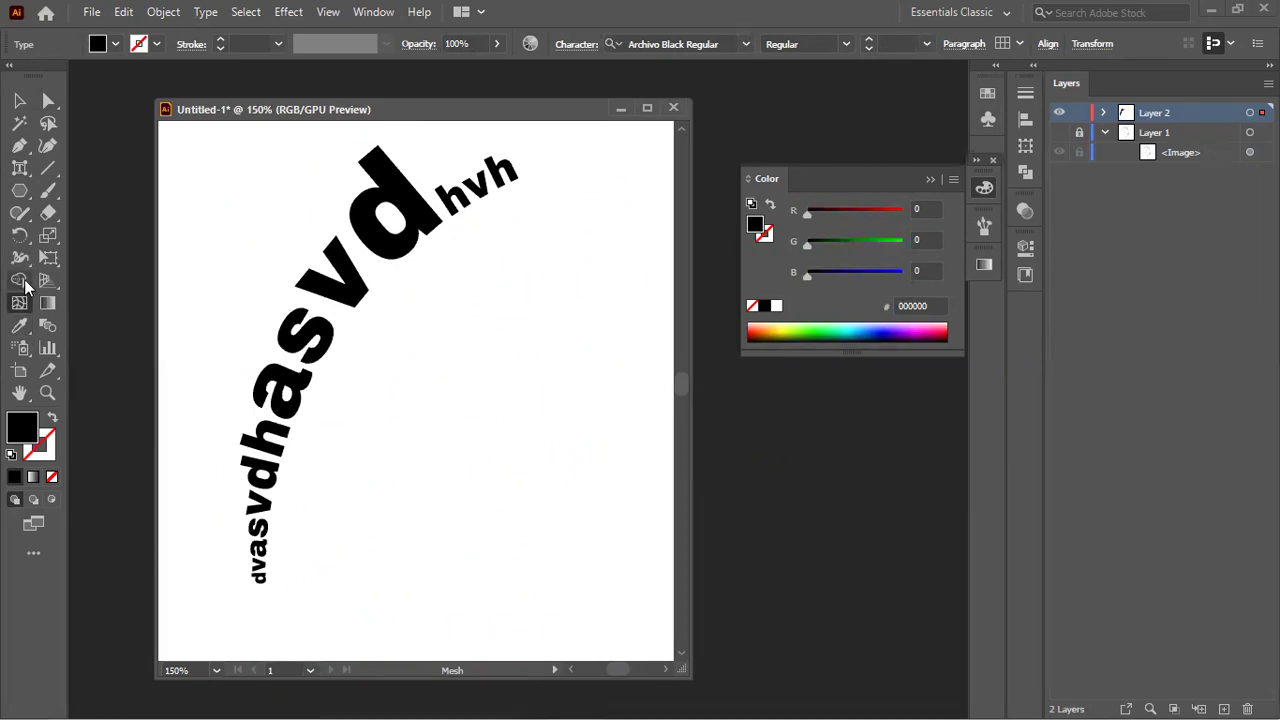
{"action": "left_click", "coordinate": [20, 258]}
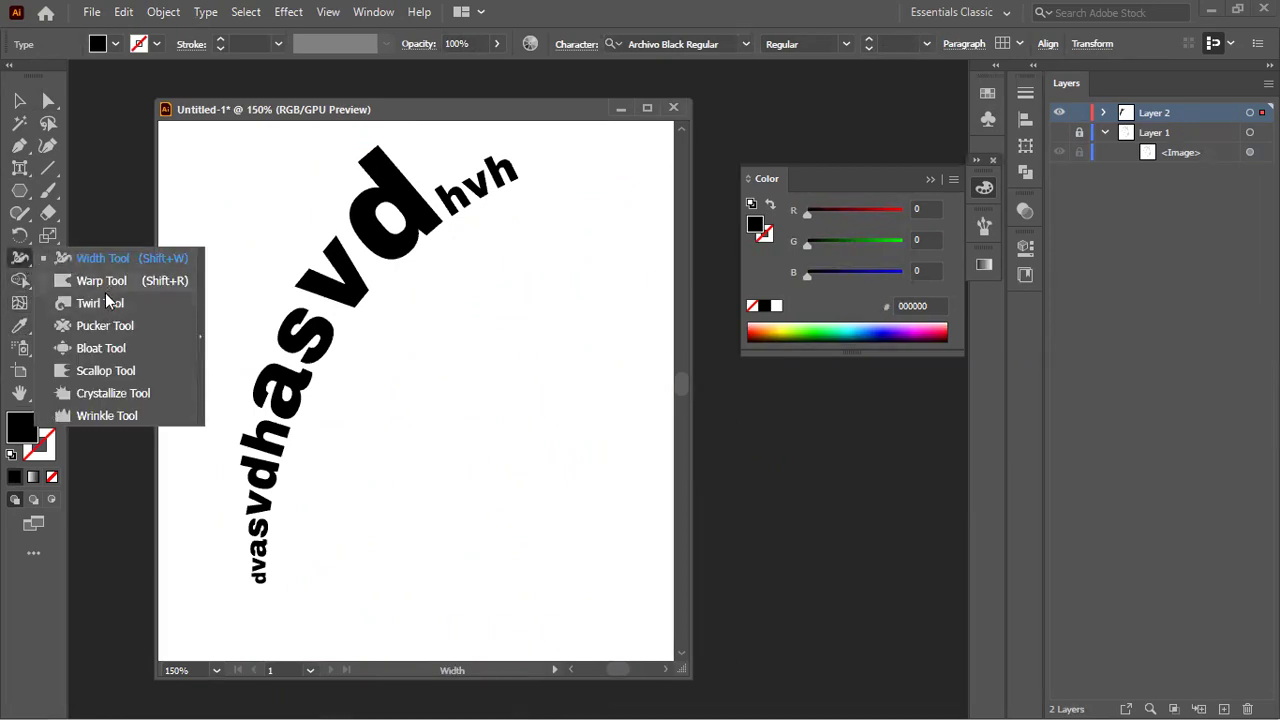
{"action": "left_click", "coordinate": [105, 325]}
{"action": "left_click", "coordinate": [278, 310]}
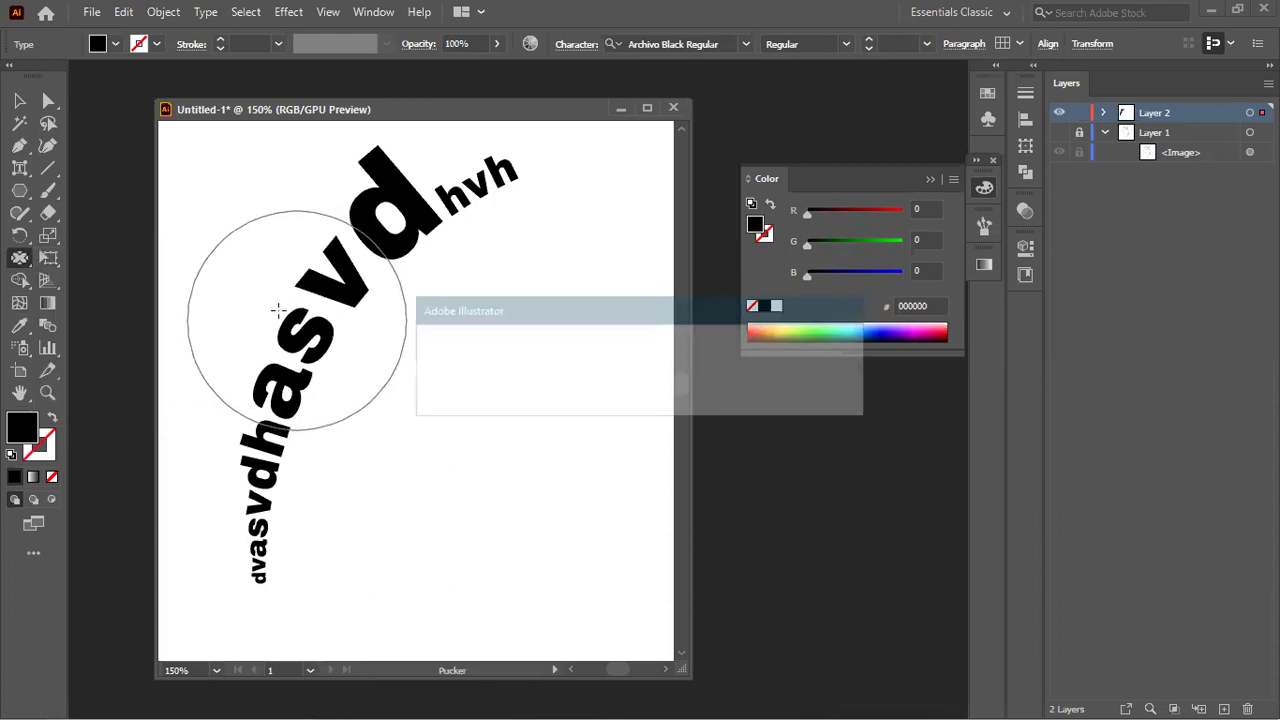
{"action": "left_click", "coordinate": [785, 397]}
{"action": "key", "text": "v"}
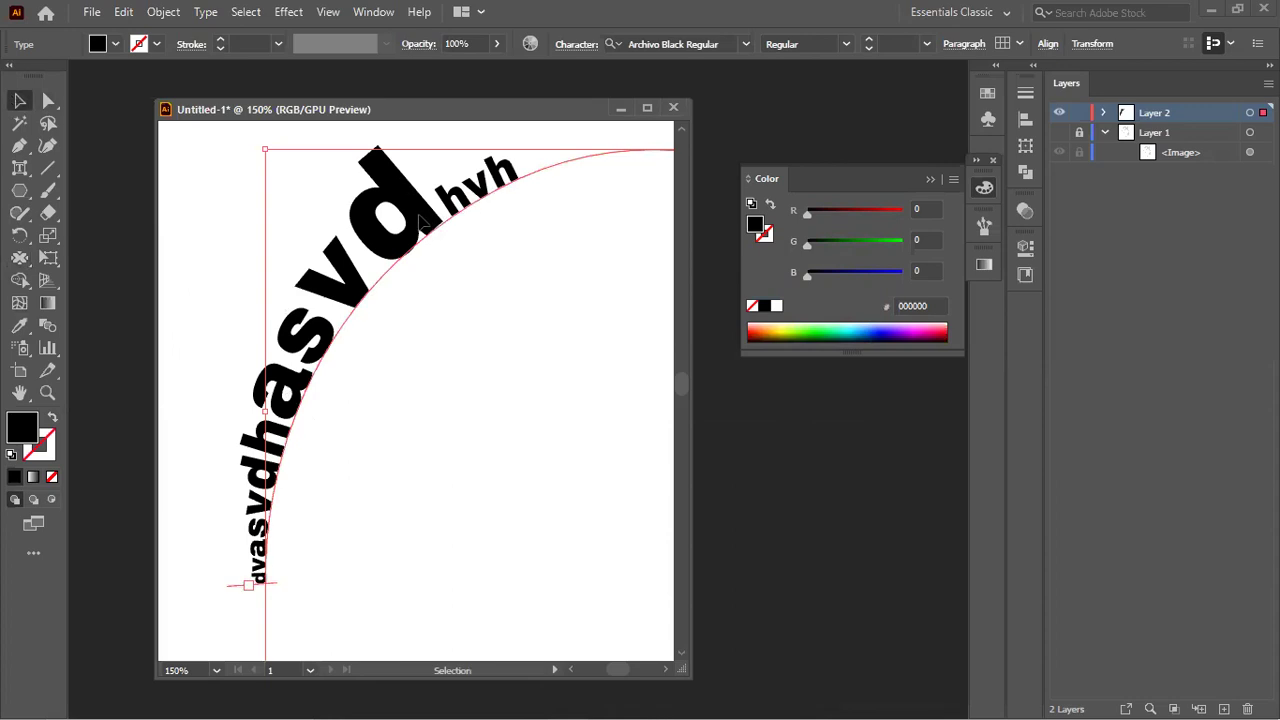
Step: Expand the curved type into outlines with Object > Expand
{"action": "left_click", "coordinate": [164, 12]}
{"action": "left_click", "coordinate": [290, 231]}
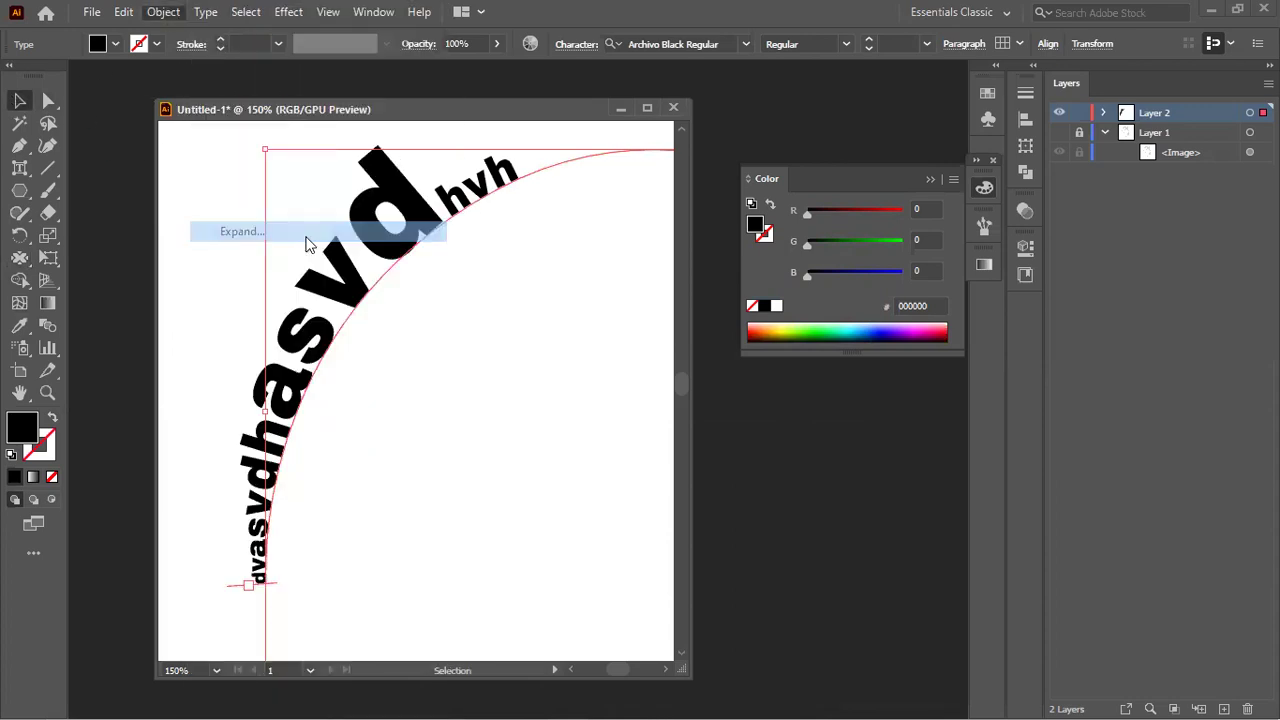
{"action": "left_click", "coordinate": [604, 478]}
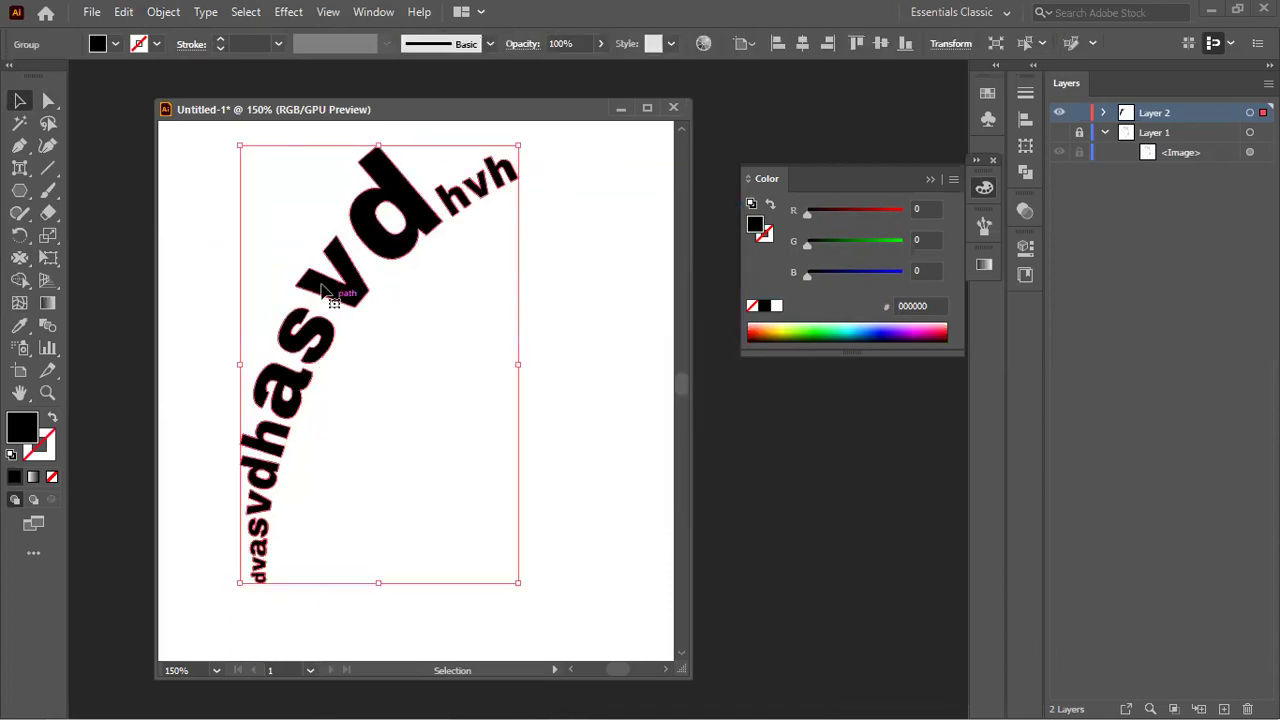
Step: Test and undo a Pucker distortion, then push the 'hasvd' letters down-right with the Warp tool
{"action": "left_click", "coordinate": [19, 258]}
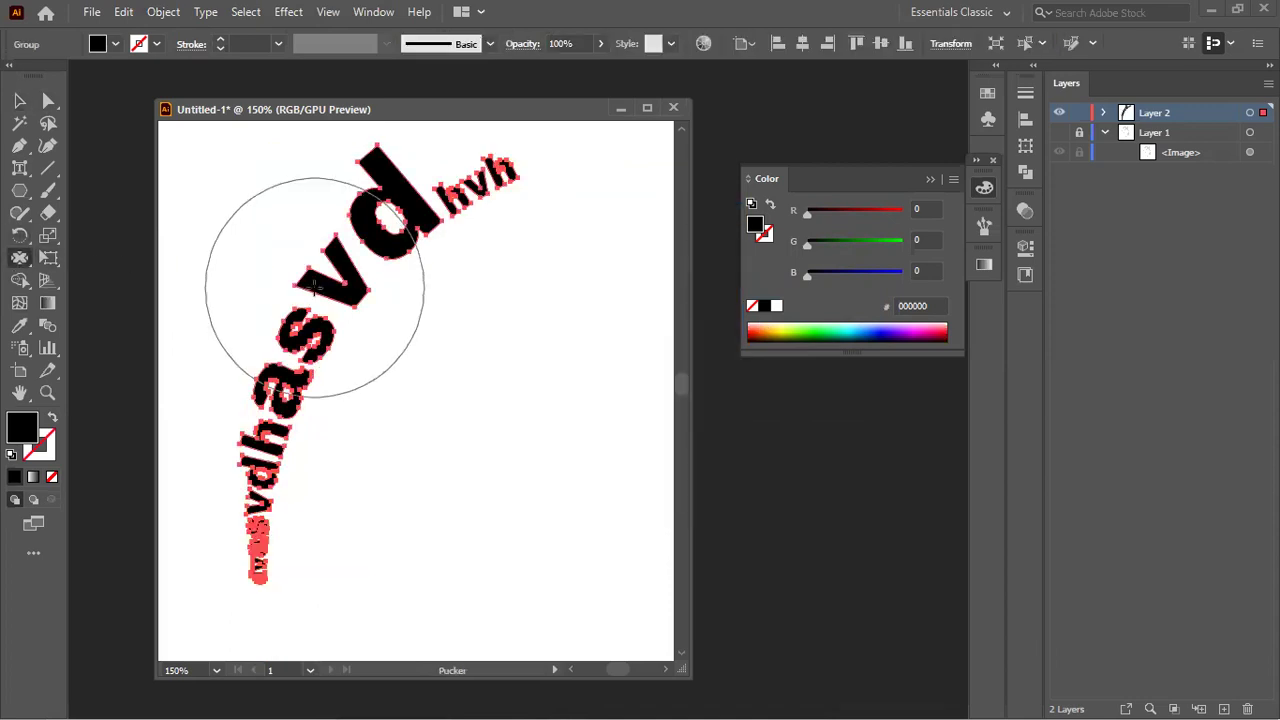
{"action": "left_click_drag", "start_coordinate": [300, 271], "coordinate": [295, 270]}
{"action": "key", "text": "ctrl+z"}
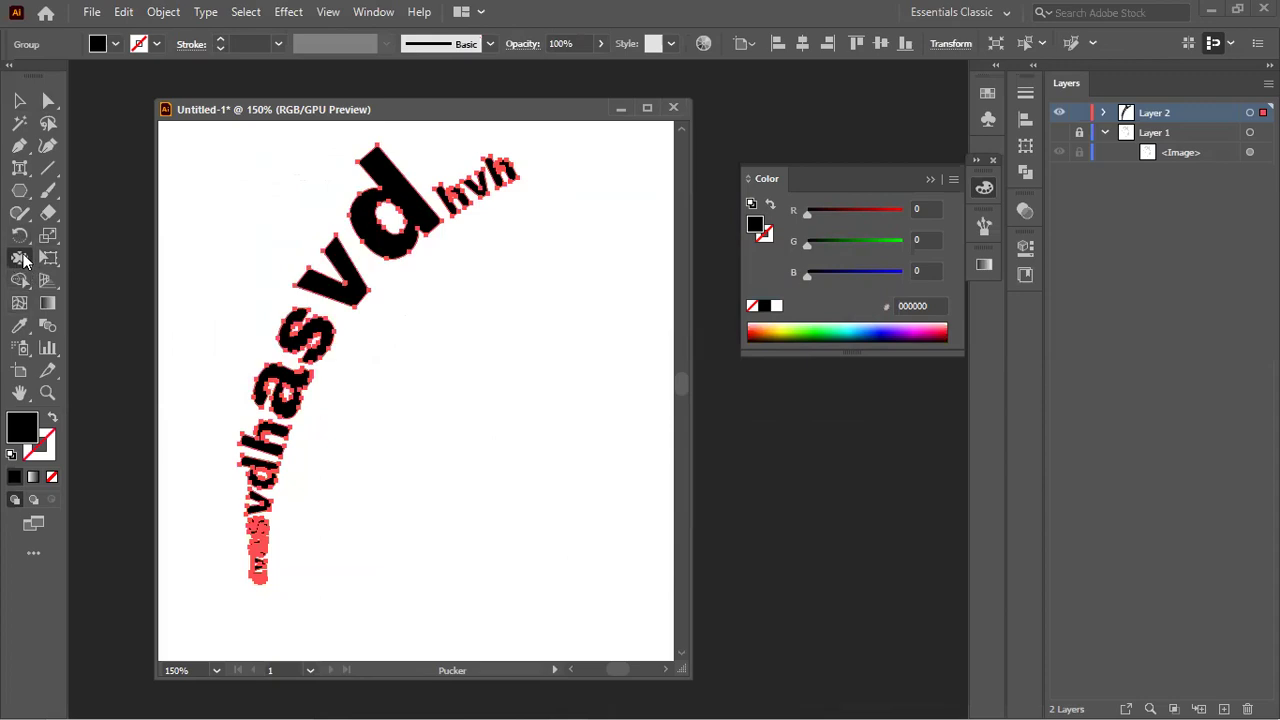
{"action": "left_click", "coordinate": [22, 259]}
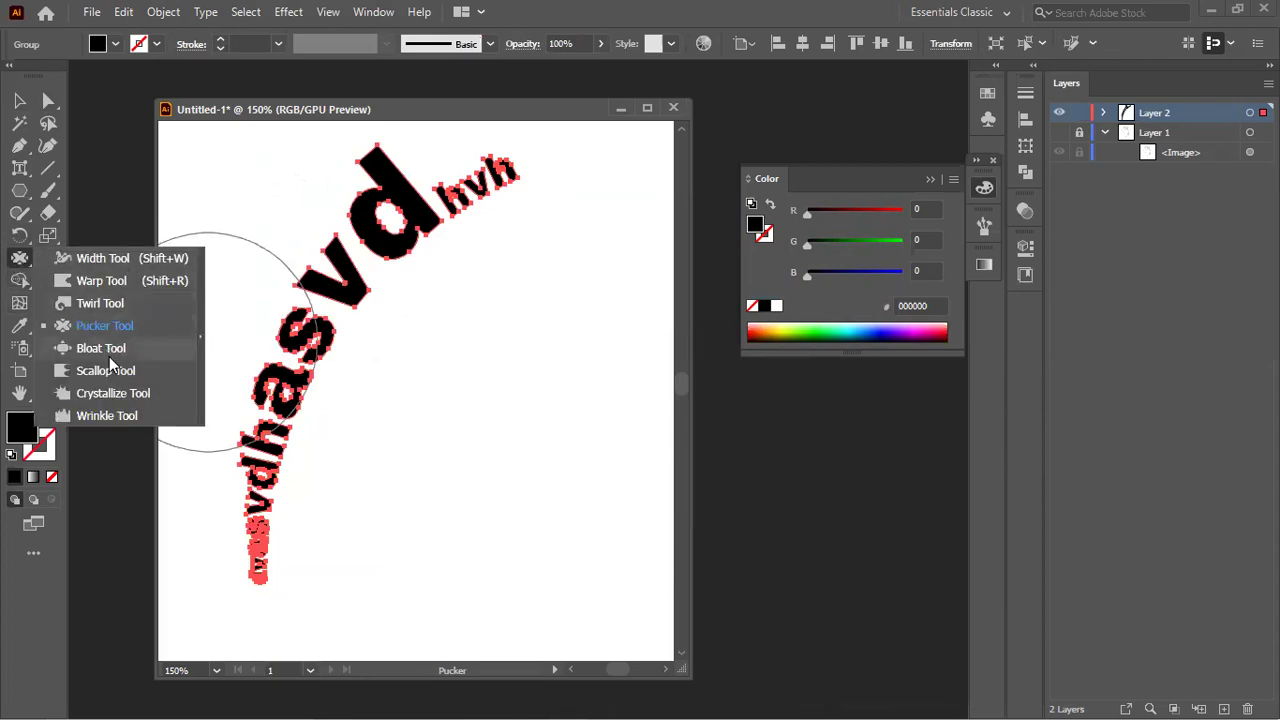
{"action": "left_click", "coordinate": [100, 261]}
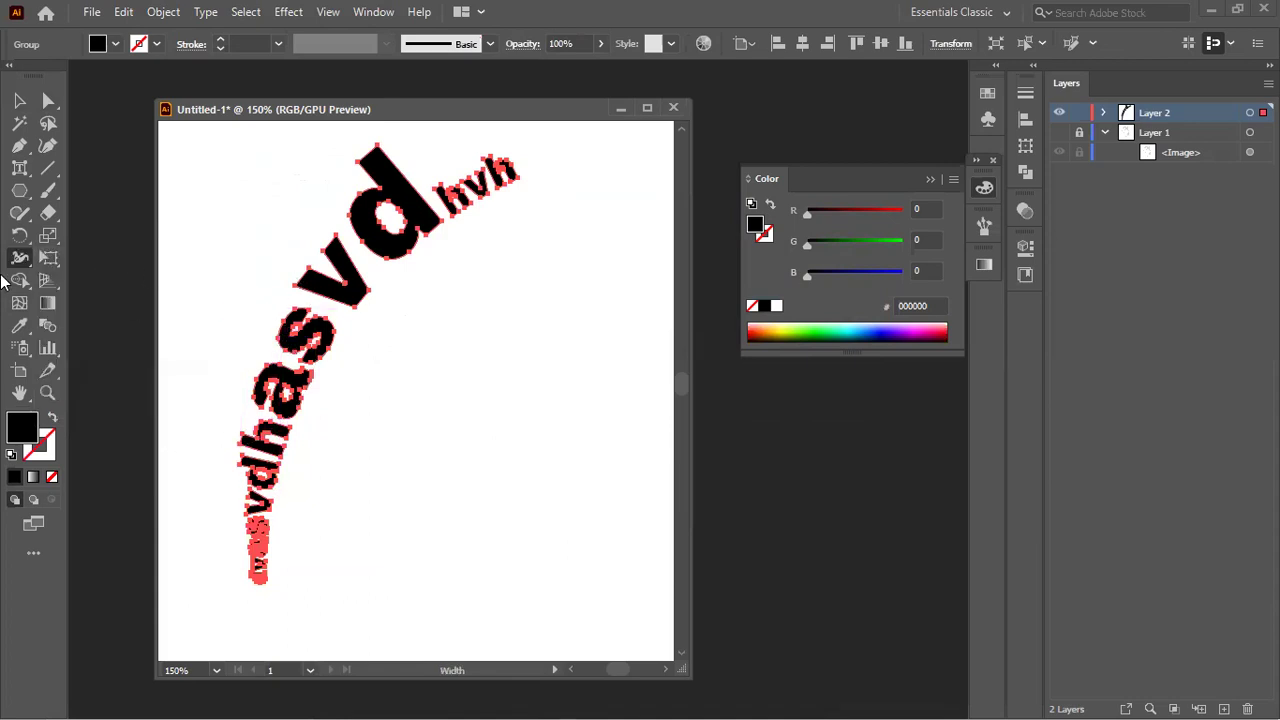
{"action": "left_click_drag", "start_coordinate": [22, 270], "coordinate": [100, 279]}
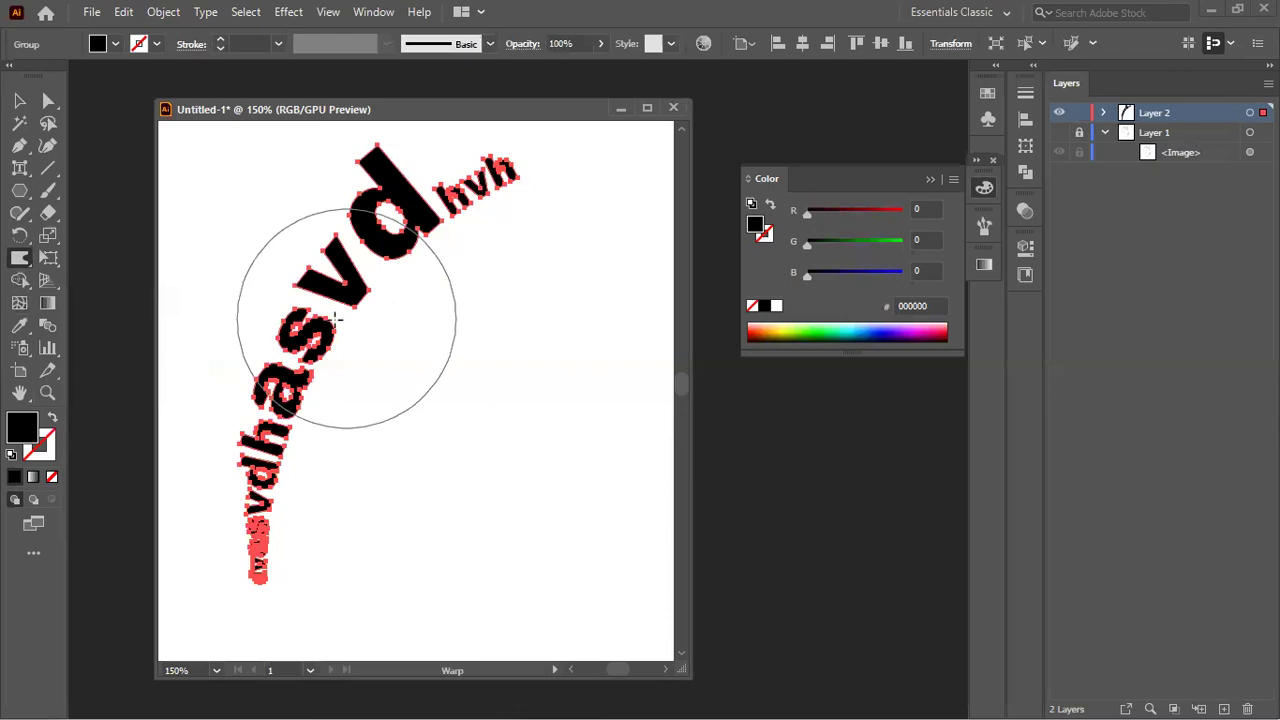
{"action": "left_click_drag", "start_coordinate": [295, 308], "coordinate": [340, 375]}
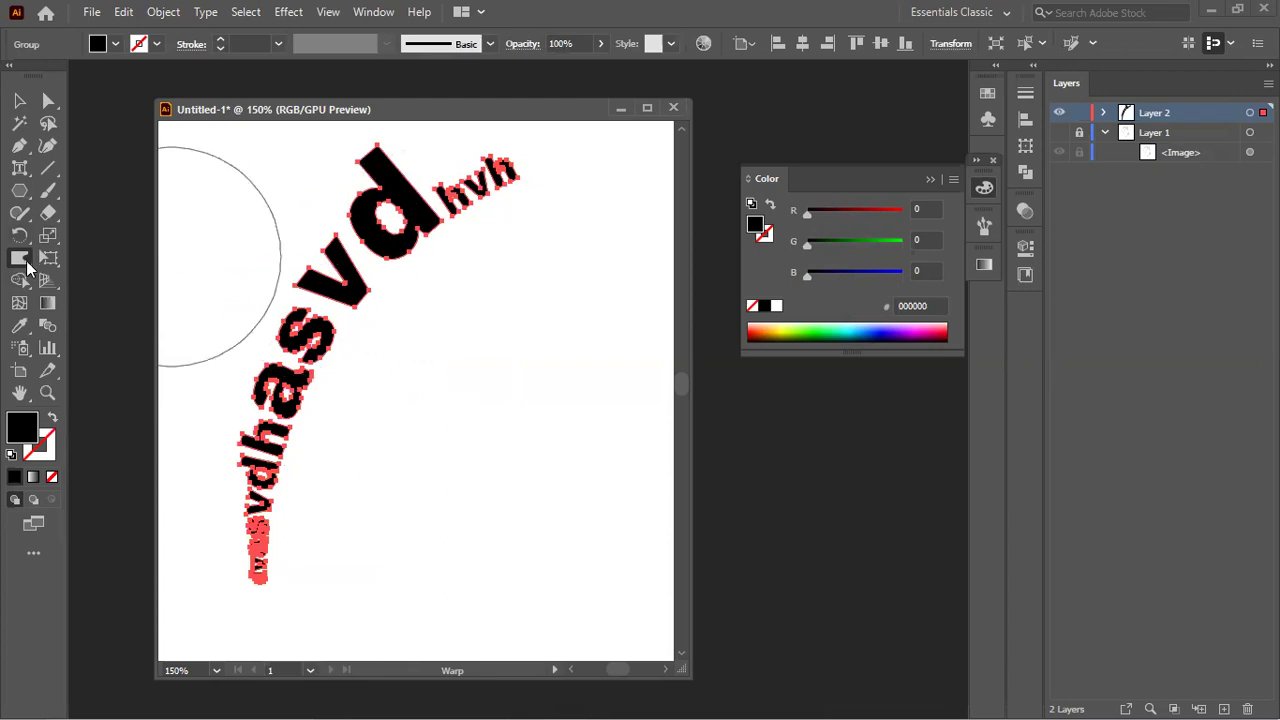
Step: In Warp Tool Options, set the brush Width to 50 px, then the Height to 50 px
{"action": "double_click", "coordinate": [24, 259]}
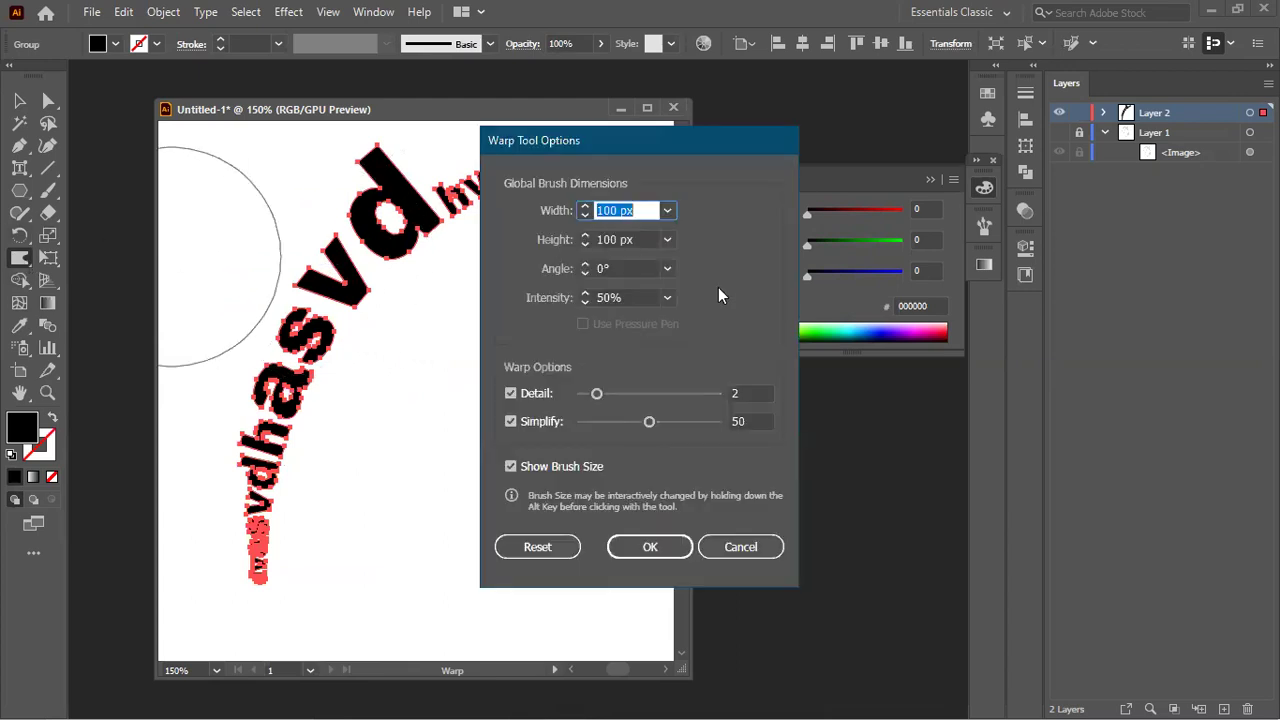
{"action": "left_click", "coordinate": [666, 212]}
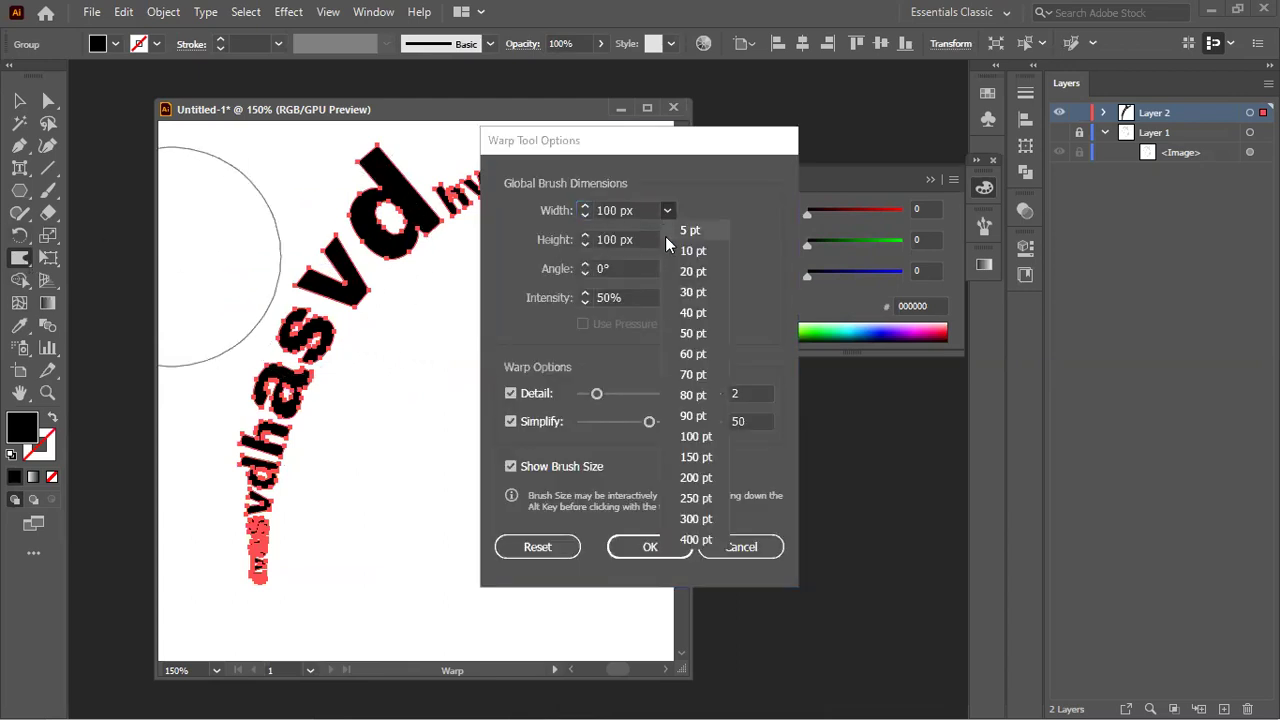
{"action": "left_click", "coordinate": [693, 333]}
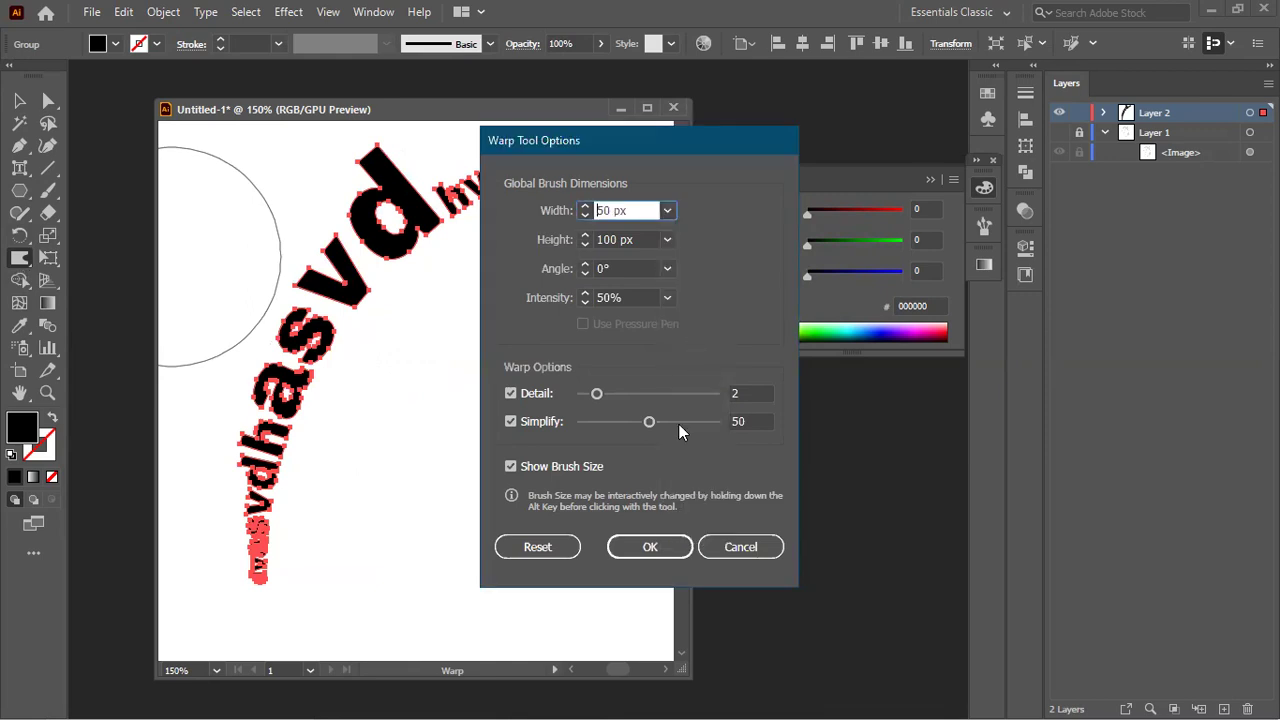
{"action": "left_click", "coordinate": [650, 547]}
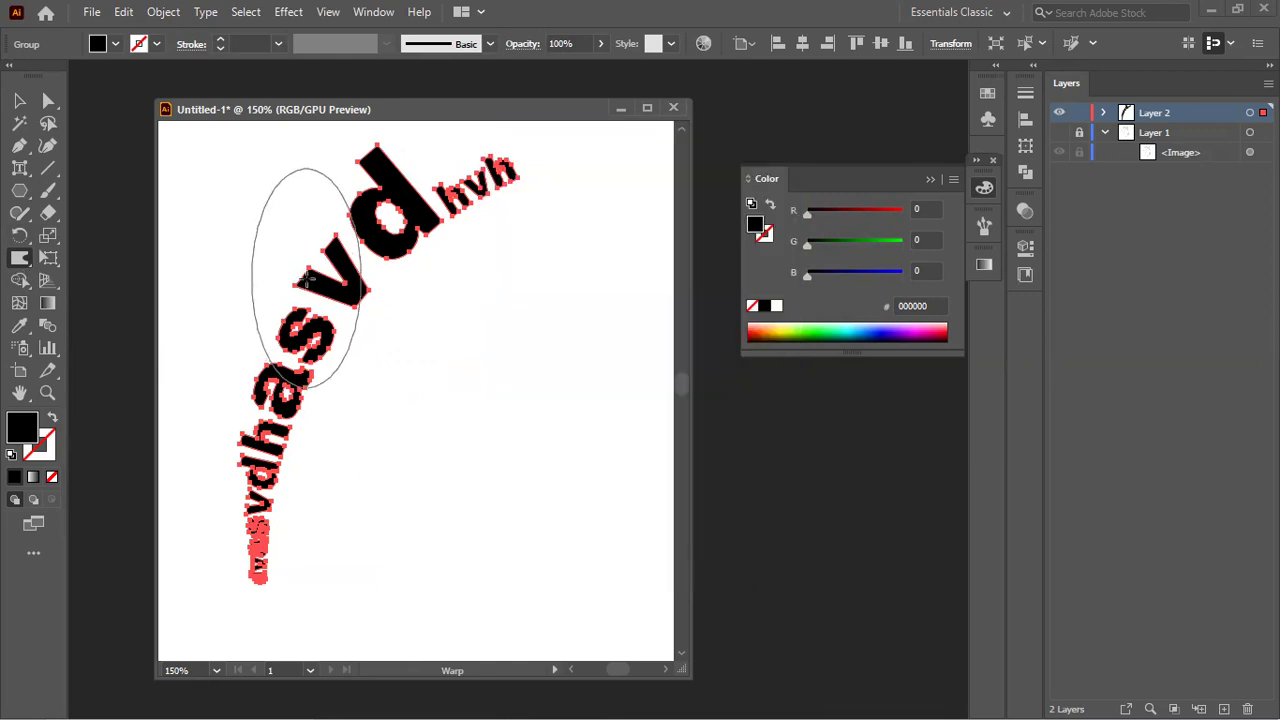
{"action": "double_click", "coordinate": [22, 260]}
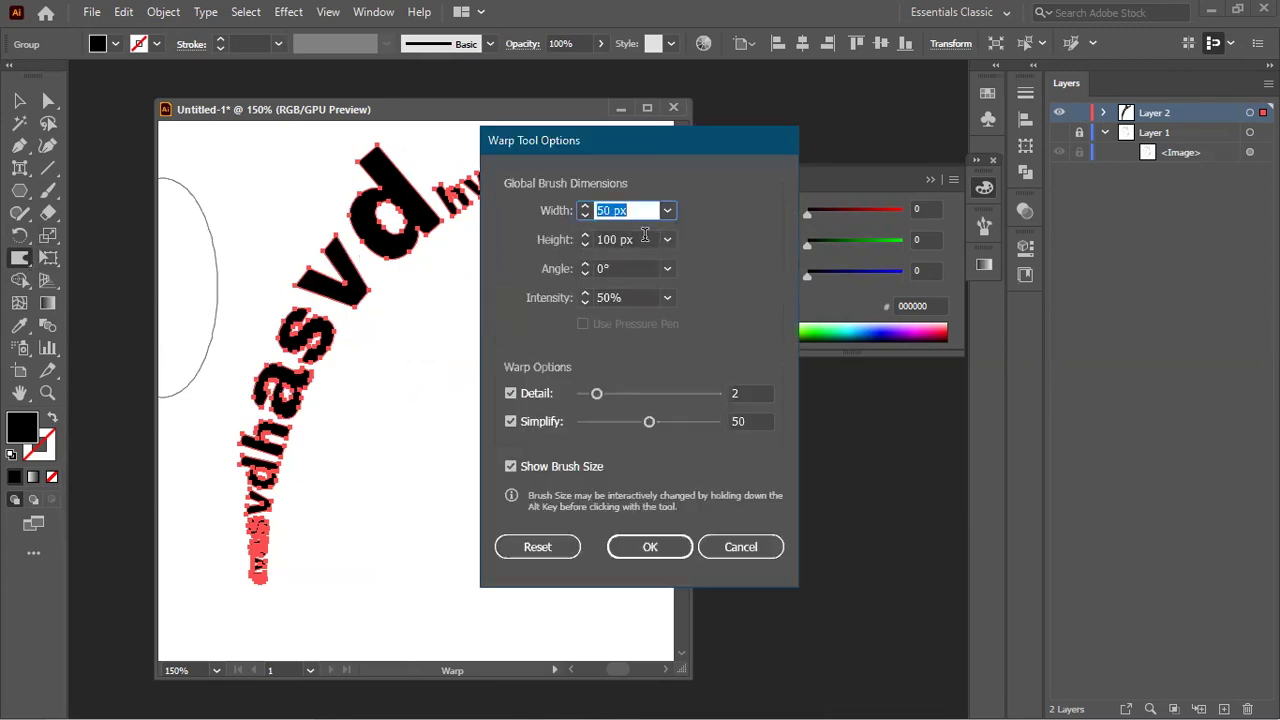
{"action": "left_click", "coordinate": [593, 240]}
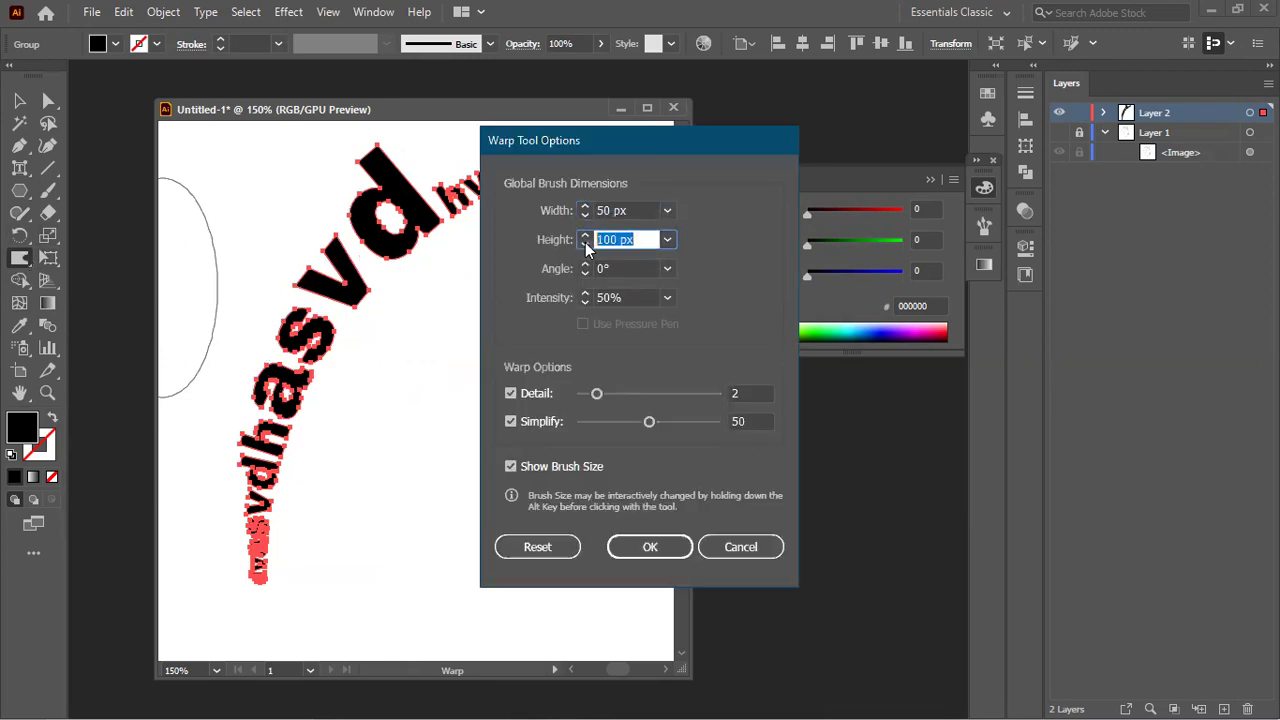
{"action": "type", "text": "50"}
{"action": "key", "text": "Return"}
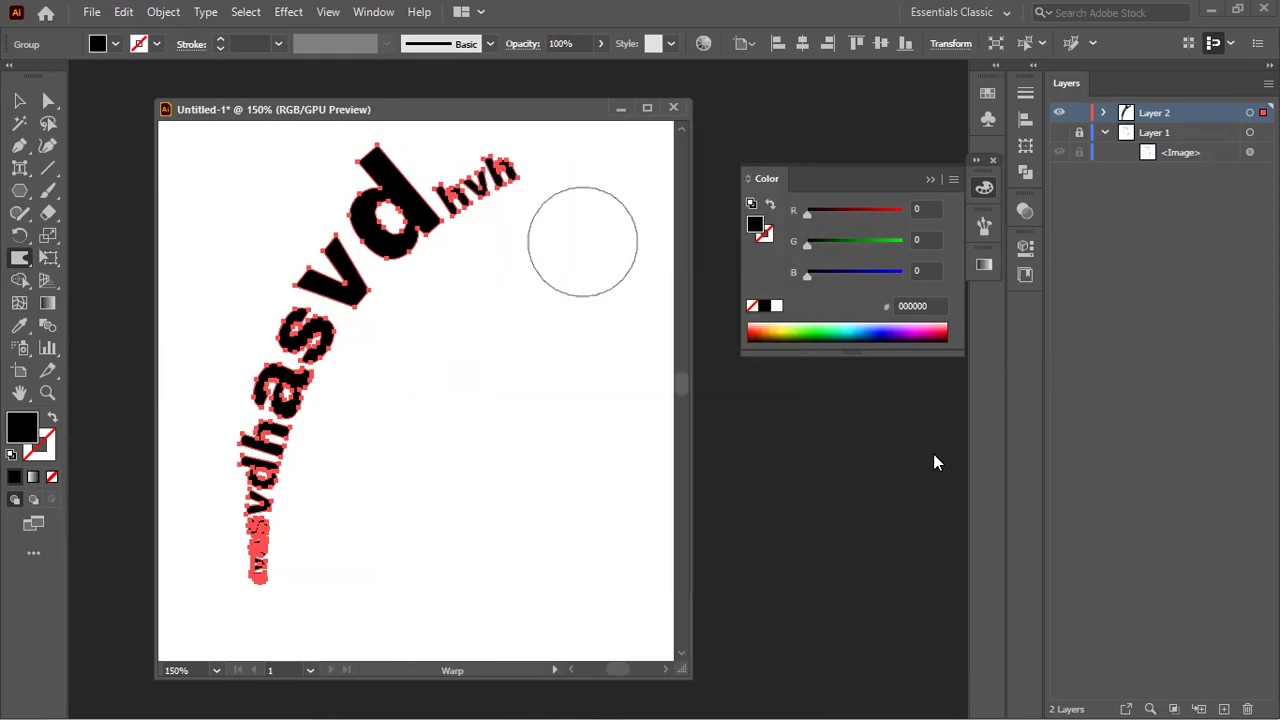
Step: Warp 'vd' up-right, stretch 'hvh' upward and bend the lower letters, then deselect
{"action": "mouse_move", "coordinate": [315, 270]}
{"action": "left_mouse_down"}
{"action": "mouse_move", "coordinate": [297, 268]}
{"action": "mouse_move", "coordinate": [329, 227]}
{"action": "mouse_move", "coordinate": [368, 232]}
{"action": "mouse_move", "coordinate": [380, 137]}
{"action": "mouse_move", "coordinate": [469, 231]}
{"action": "mouse_move", "coordinate": [306, 300]}
{"action": "mouse_move", "coordinate": [263, 297]}
{"action": "mouse_move", "coordinate": [457, 214]}
{"action": "mouse_move", "coordinate": [495, 166]}
{"action": "left_mouse_up"}
{"action": "scroll", "coordinate": [331, 317], "scroll_direction": "up", "scroll_amount": 1}
{"action": "mouse_move", "coordinate": [222, 518]}
{"action": "left_mouse_down"}
{"action": "mouse_move", "coordinate": [229, 529]}
{"action": "mouse_move", "coordinate": [220, 475]}
{"action": "left_mouse_up"}
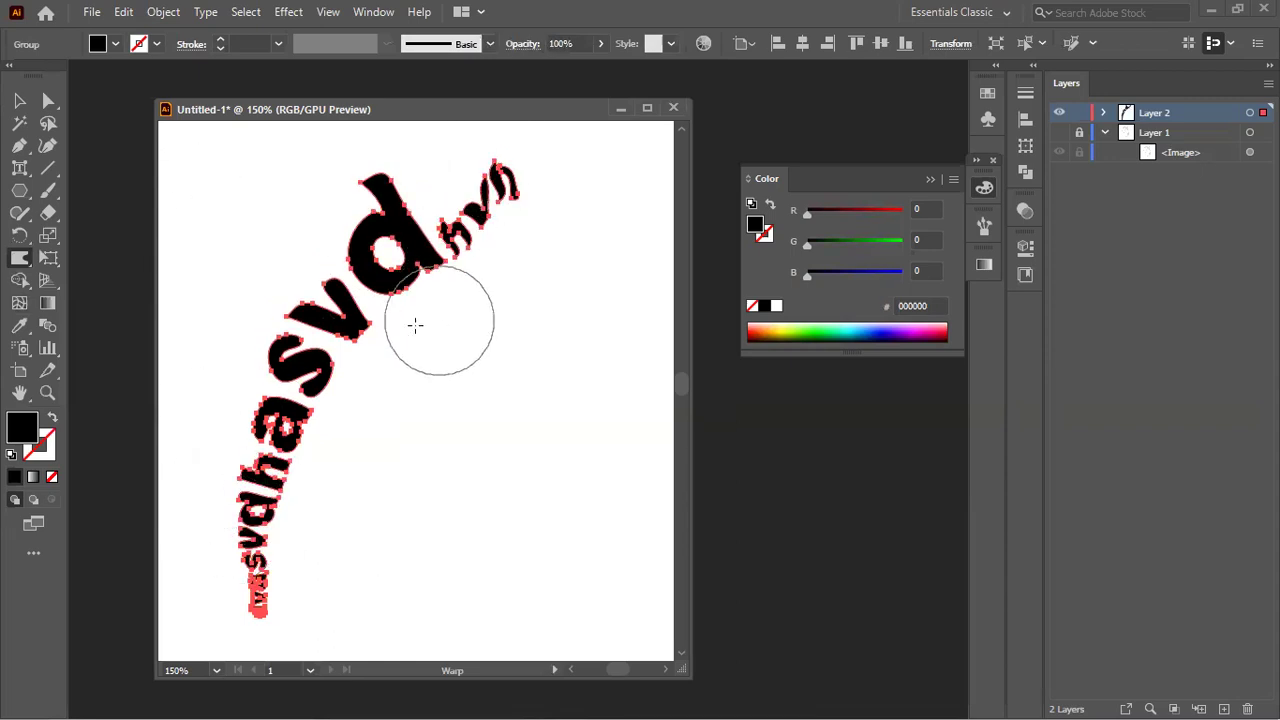
{"action": "left_click", "coordinate": [17, 97]}
{"action": "left_click", "coordinate": [375, 358]}
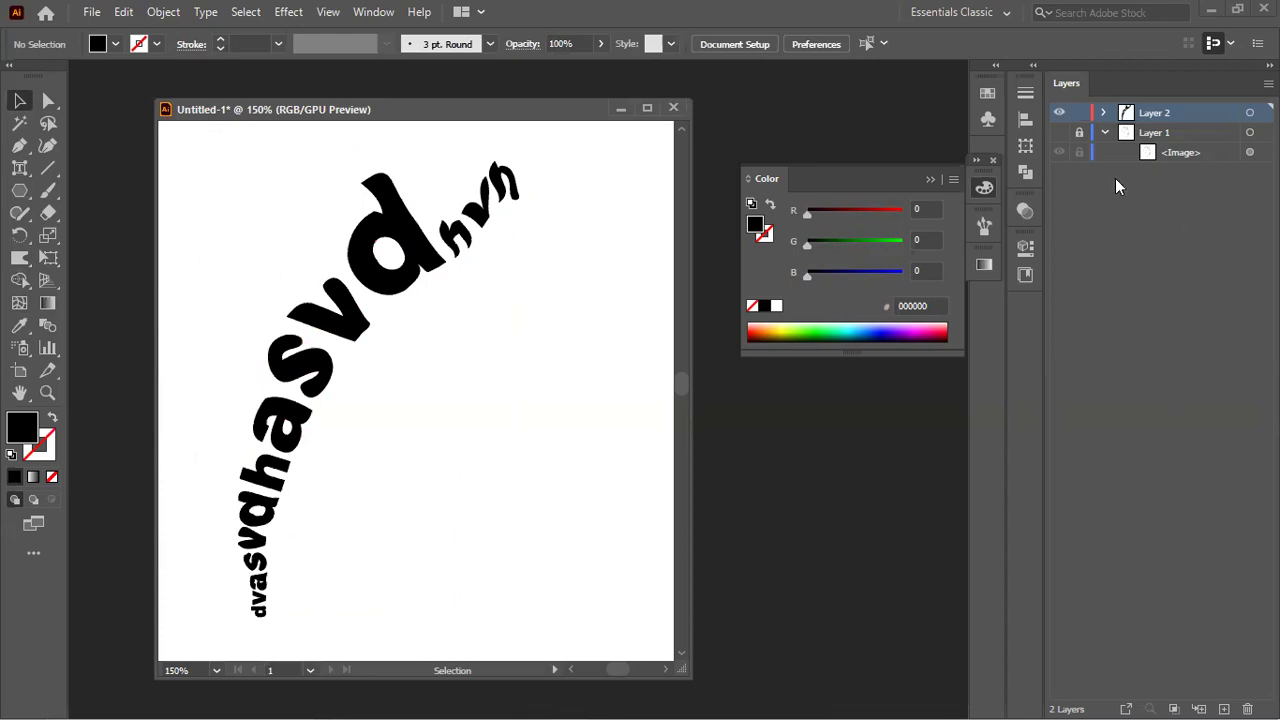
Step: Hide Layer 2 with the warped words and show Layer 1's grey reference image
{"action": "left_click", "coordinate": [1060, 113]}
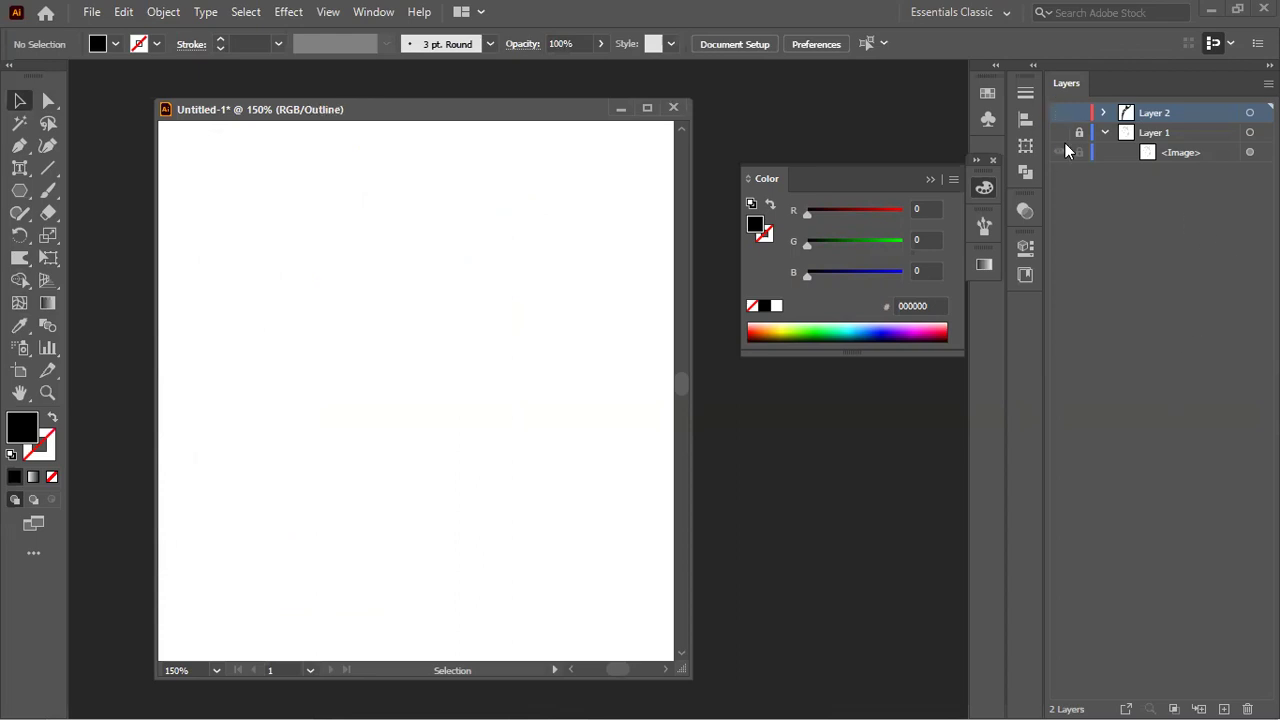
{"action": "left_click", "coordinate": [1061, 133]}
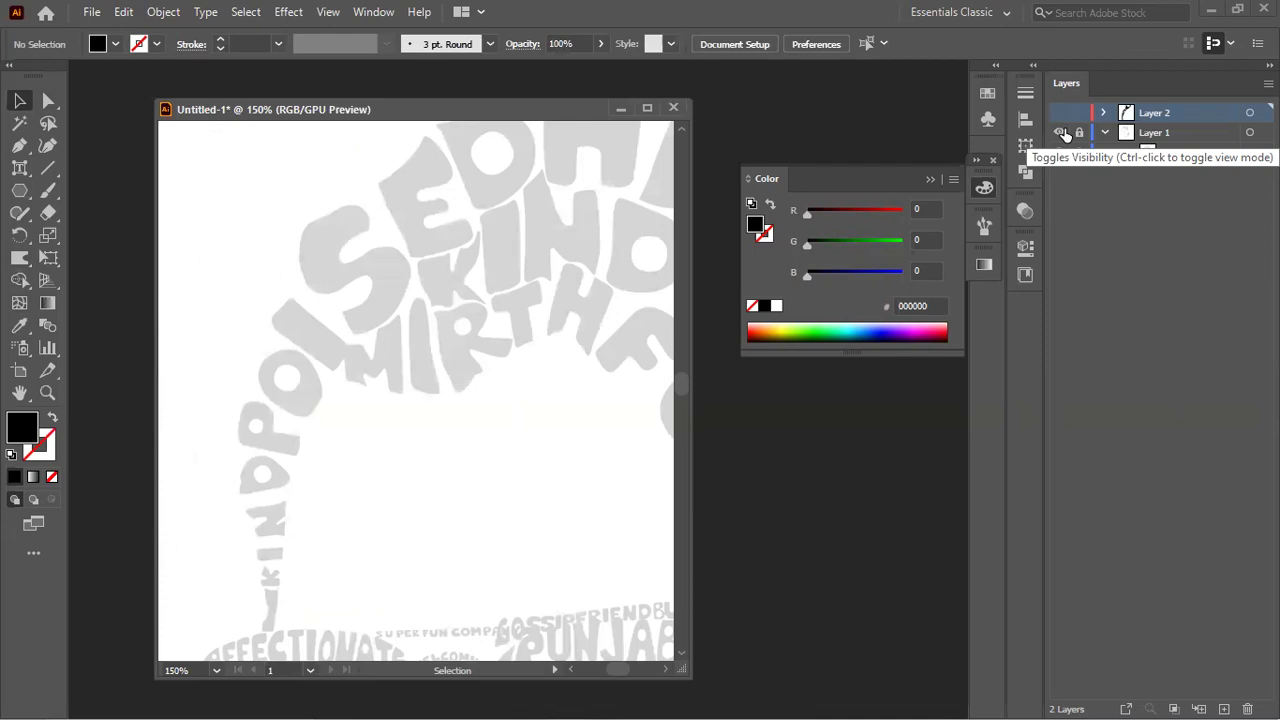